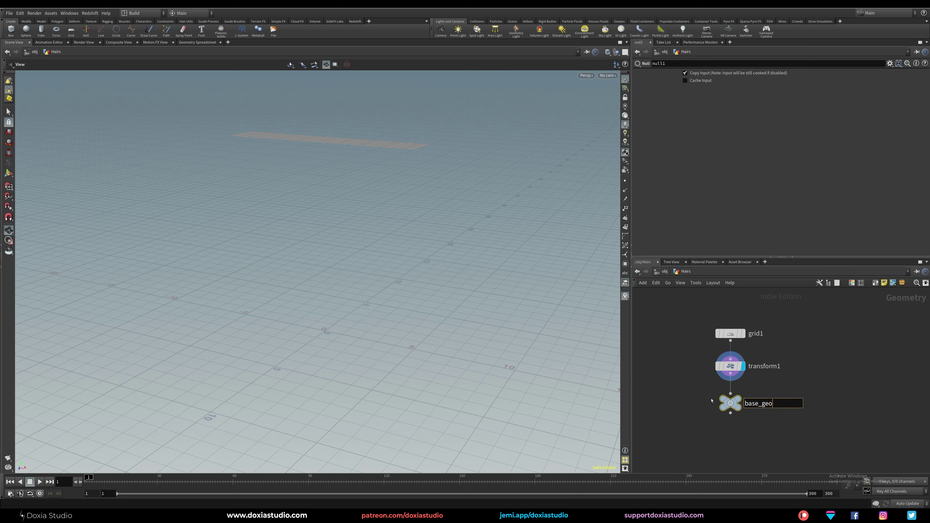
Name the null node base_geo, connect a Hair Generate node to its output and display the new node.
{"action": "type", "text": "base_geo"}
{"action": "key", "text": "Return"}
{"action": "left_click", "coordinate": [730, 413]}
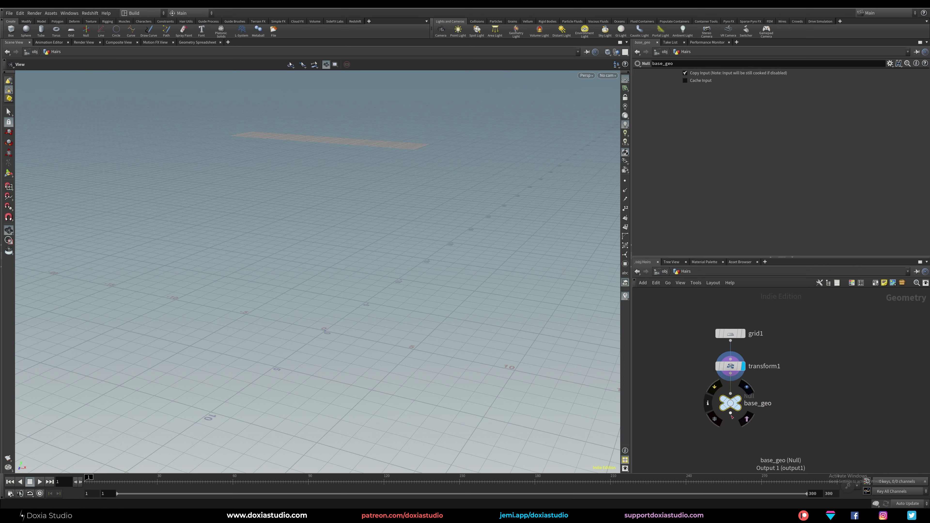
{"action": "left_click", "coordinate": [731, 439]}
{"action": "type", "text": "ha"}
{"action": "key", "text": "Down"}
{"action": "key", "text": "Down"}
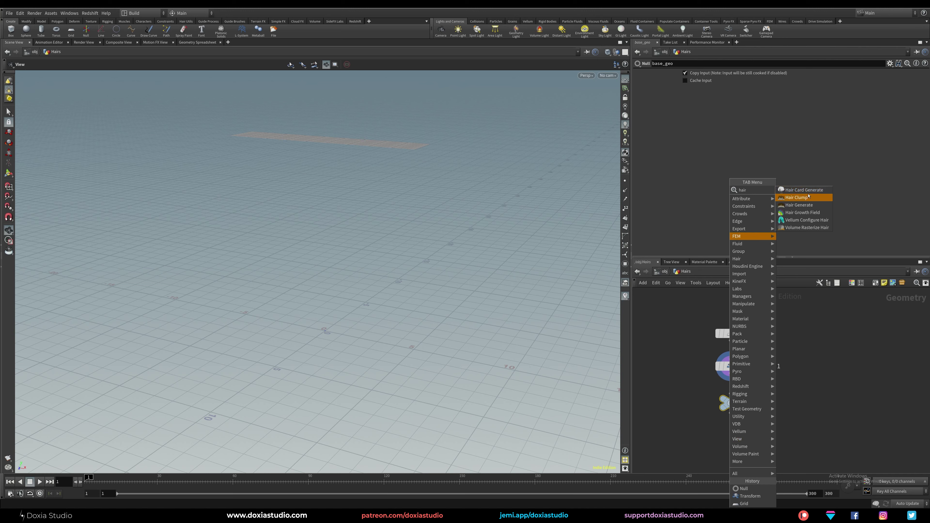
{"action": "key", "text": "Return"}
{"action": "left_click", "coordinate": [731, 437]}
{"action": "left_click_drag", "start_coordinate": [733, 436], "coordinate": [738, 440]}
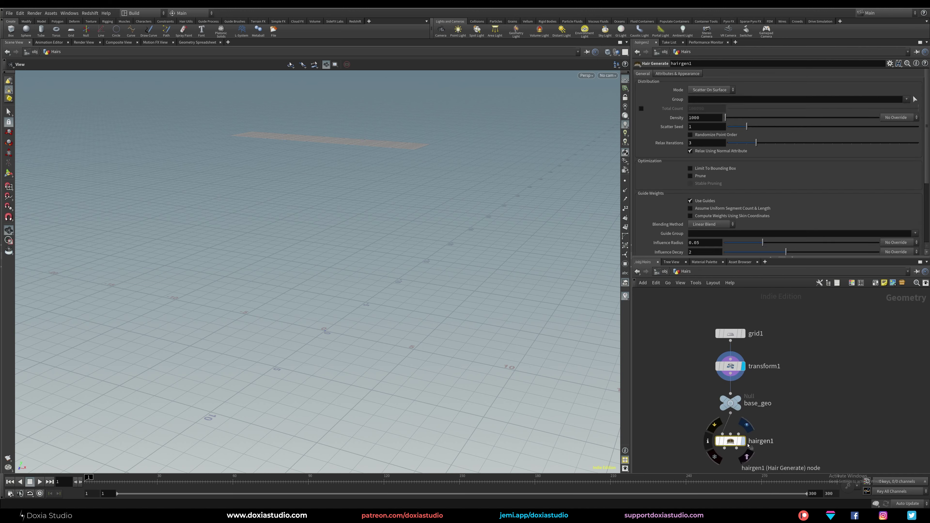
{"action": "left_click", "coordinate": [747, 441]}
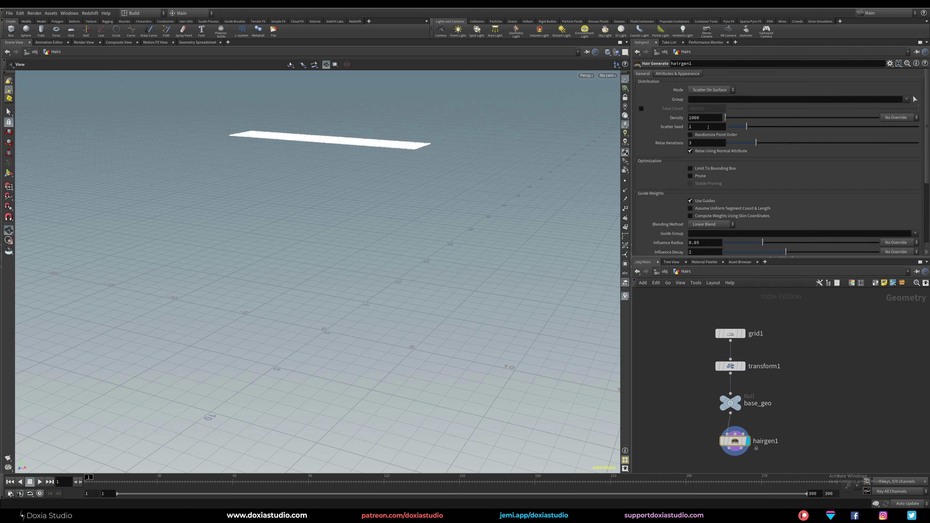
Set the Hair Generate node's density to 50 and turn off Use Guides.
{"action": "double_click", "coordinate": [695, 117]}
{"action": "type", "text": "50"}
{"action": "key", "text": "Return"}
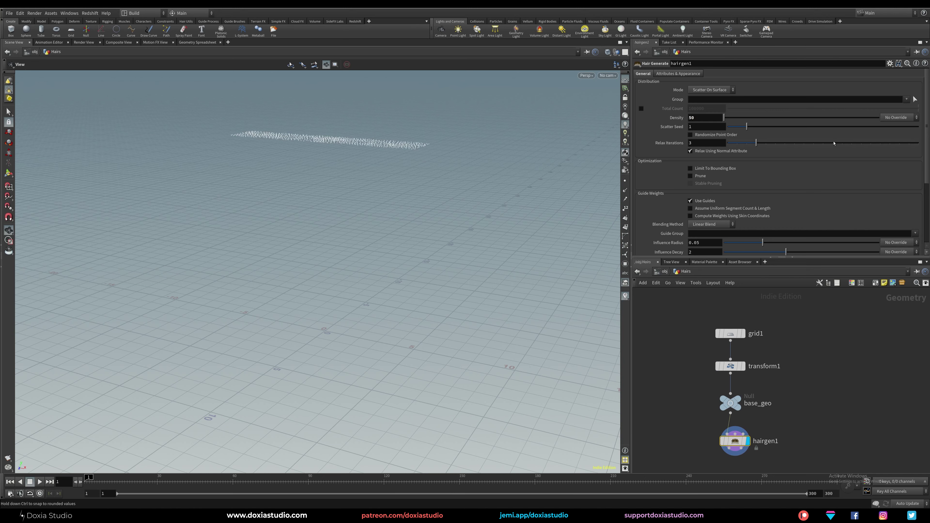
{"action": "scroll", "coordinate": [914, 143], "scroll_direction": "down", "scroll_amount": 3}
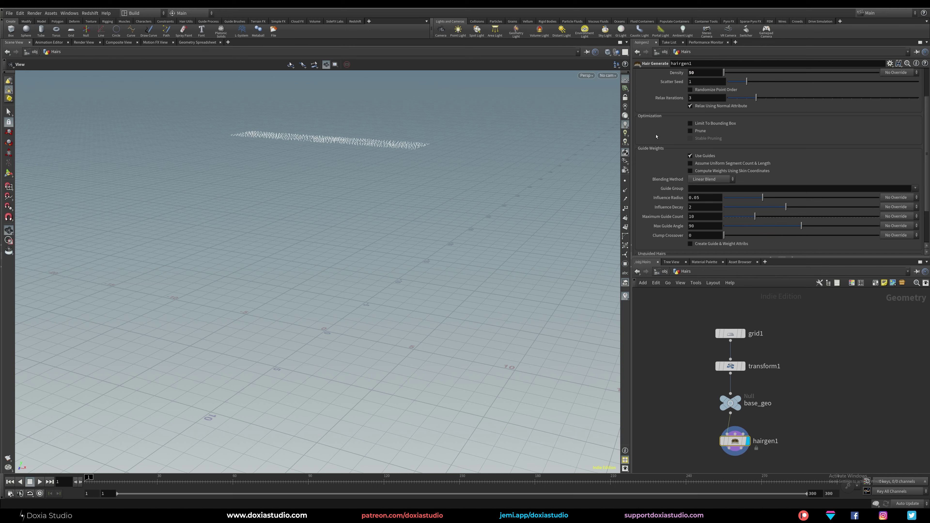
{"action": "left_click", "coordinate": [701, 156]}
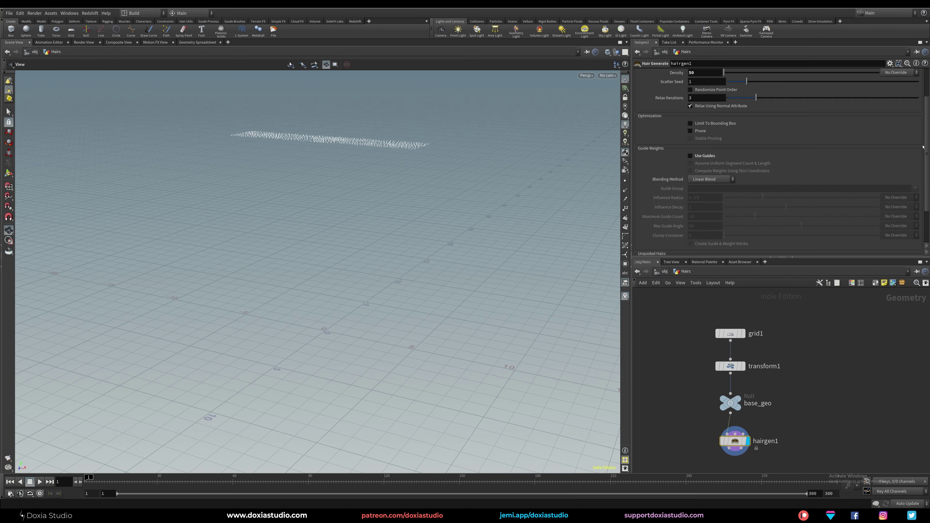
Set the unguided hair length to 20 on the Hair Generate node and frame the resulting hairs.
{"action": "scroll", "coordinate": [879, 214], "scroll_direction": "down", "scroll_amount": 3}
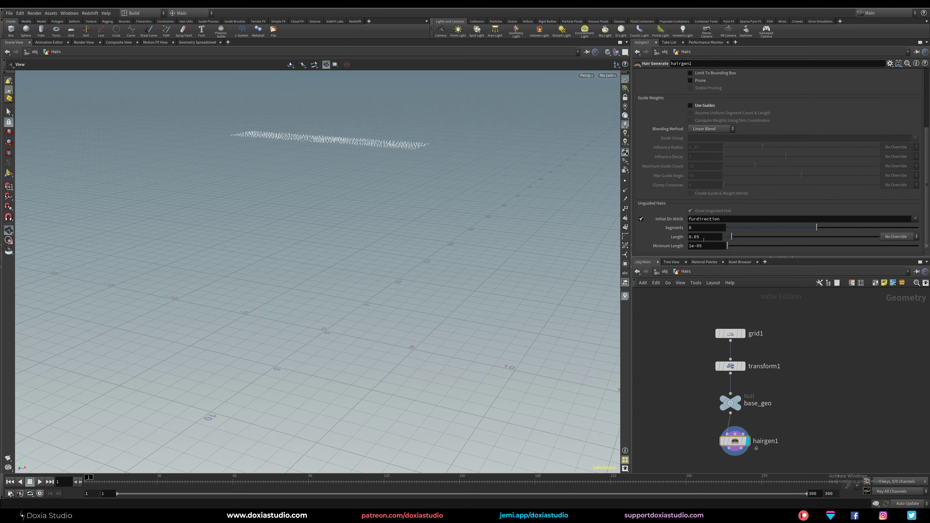
{"action": "double_click", "coordinate": [703, 240]}
{"action": "key", "text": "BackSpace"}
{"action": "key", "text": "Return"}
{"action": "left_click_drag", "start_coordinate": [398, 193], "coordinate": [398, 279]}
{"action": "middle_click_drag", "start_coordinate": [398, 279], "coordinate": [415, 316]}
{"action": "left_click_drag", "start_coordinate": [377, 284], "coordinate": [345, 336]}
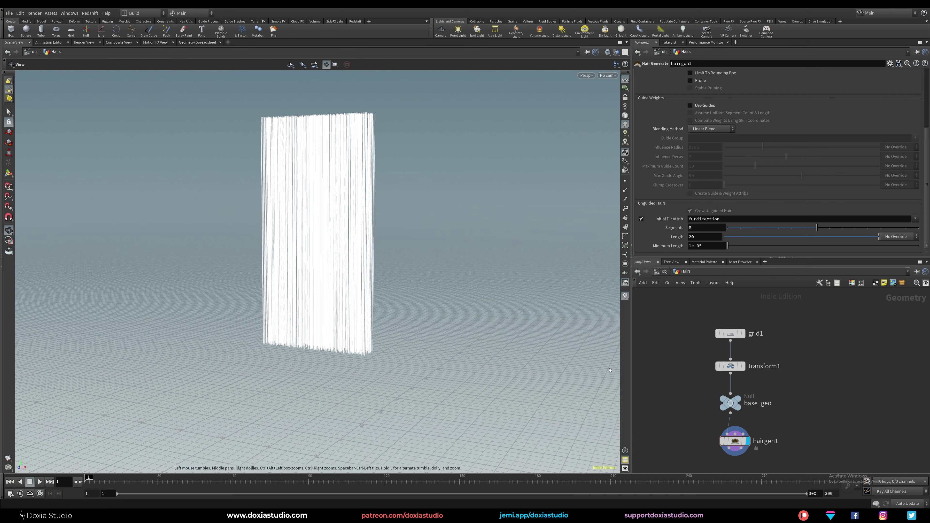
Display the grid1 node's result and turn on point normals in the viewport to inspect their direction.
{"action": "left_click", "coordinate": [730, 334]}
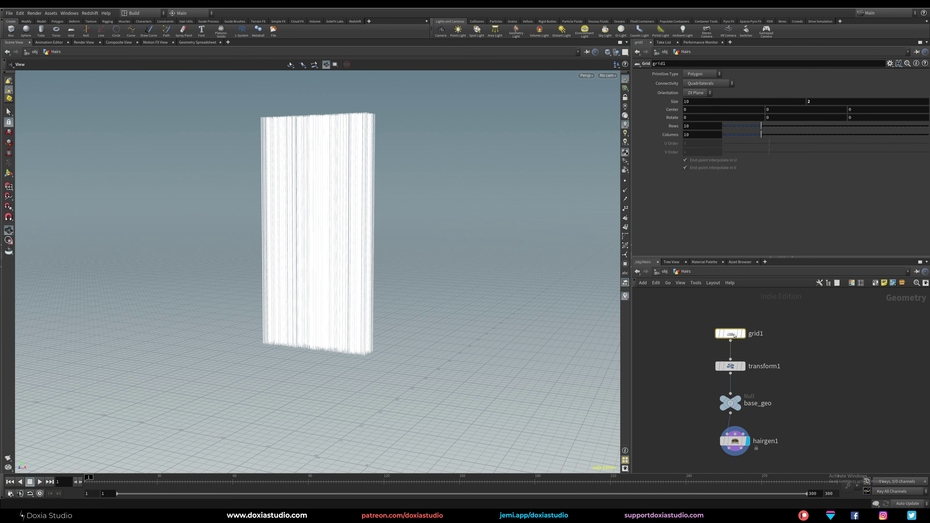
{"action": "key", "text": "r"}
{"action": "middle_click_drag", "start_coordinate": [357, 396], "coordinate": [370, 312]}
{"action": "left_click_drag", "start_coordinate": [340, 368], "coordinate": [325, 410]}
{"action": "right_click_drag", "start_coordinate": [348, 392], "coordinate": [489, 358]}
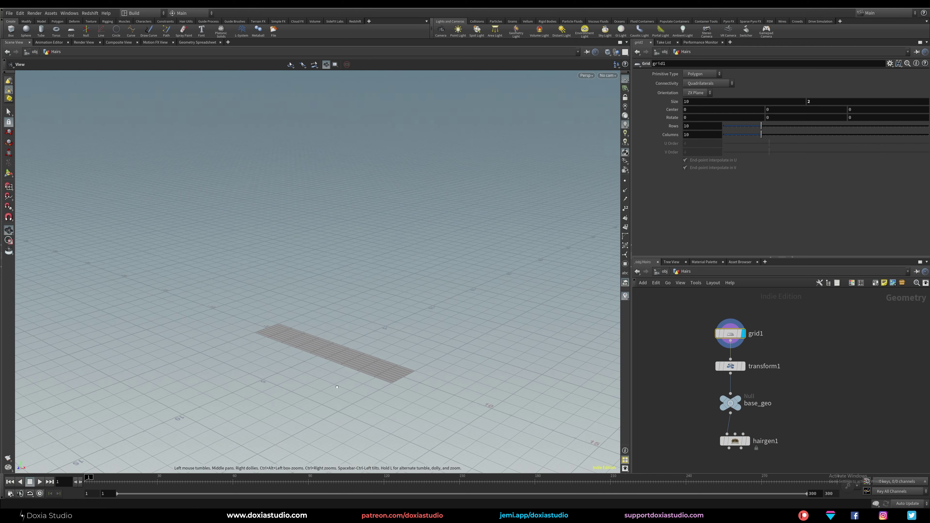
{"action": "left_click_drag", "start_coordinate": [337, 387], "coordinate": [544, 273]}
{"action": "left_click", "coordinate": [625, 190]}
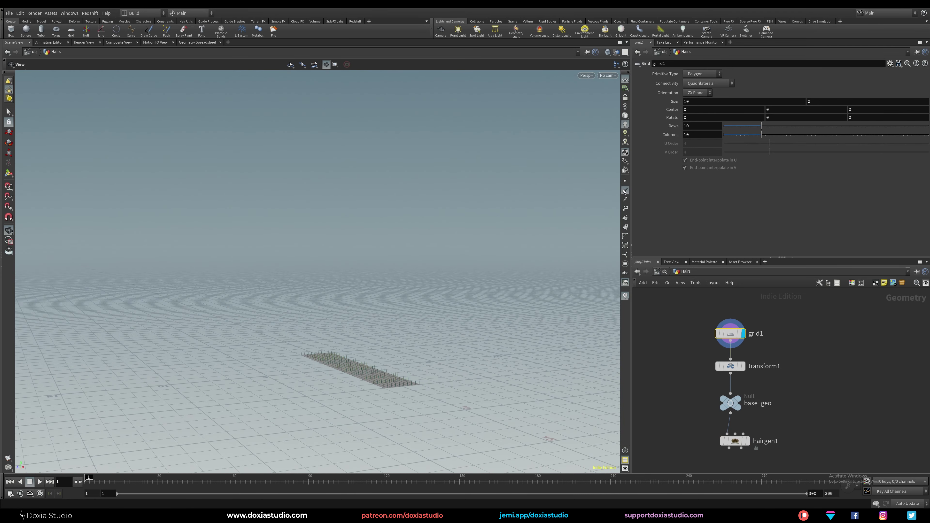
{"action": "right_click_drag", "start_coordinate": [363, 366], "coordinate": [476, 348]}
{"action": "left_click_drag", "start_coordinate": [395, 388], "coordinate": [535, 349]}
Try rotating the grid 180 degrees about Y in transform1 and display that node's result.
{"action": "left_click_drag", "start_coordinate": [764, 353], "coordinate": [711, 381]}
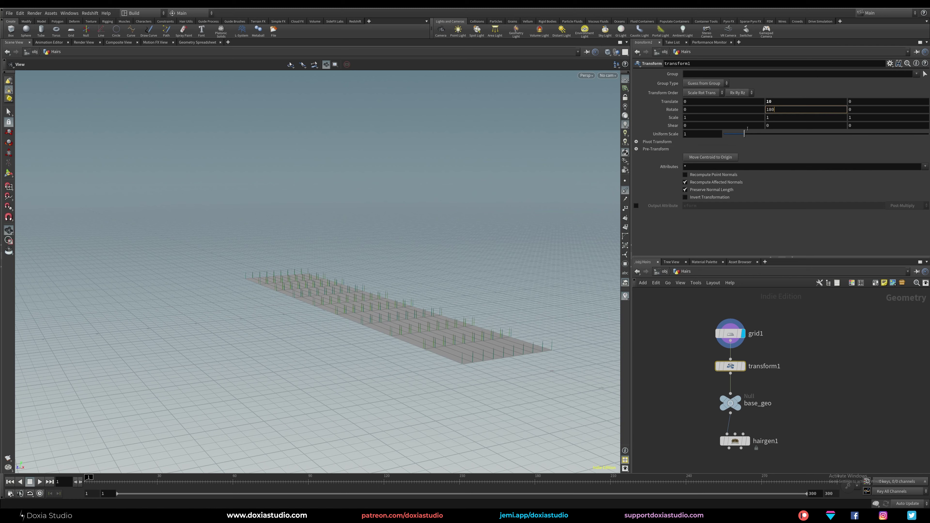
{"action": "key", "text": "Return"}
{"action": "left_click", "coordinate": [742, 365]}
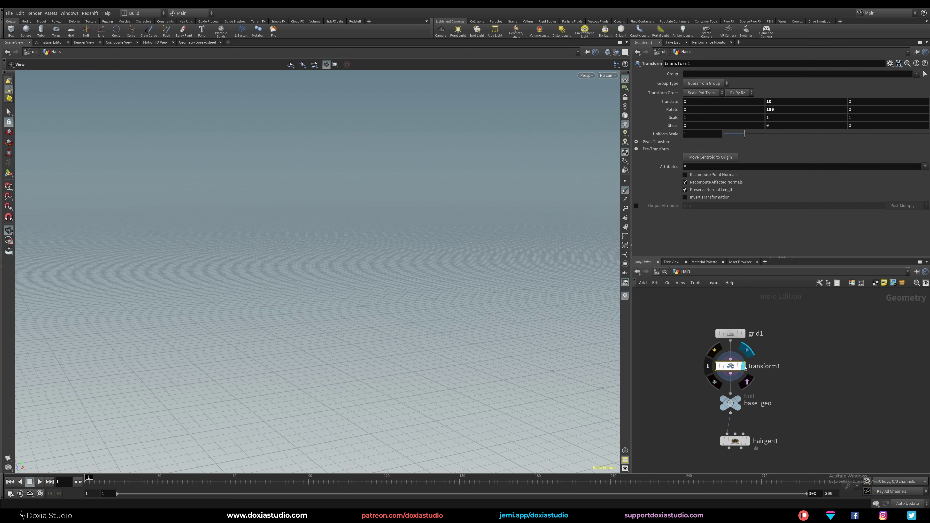
{"action": "left_click_drag", "start_coordinate": [428, 255], "coordinate": [411, 222]}
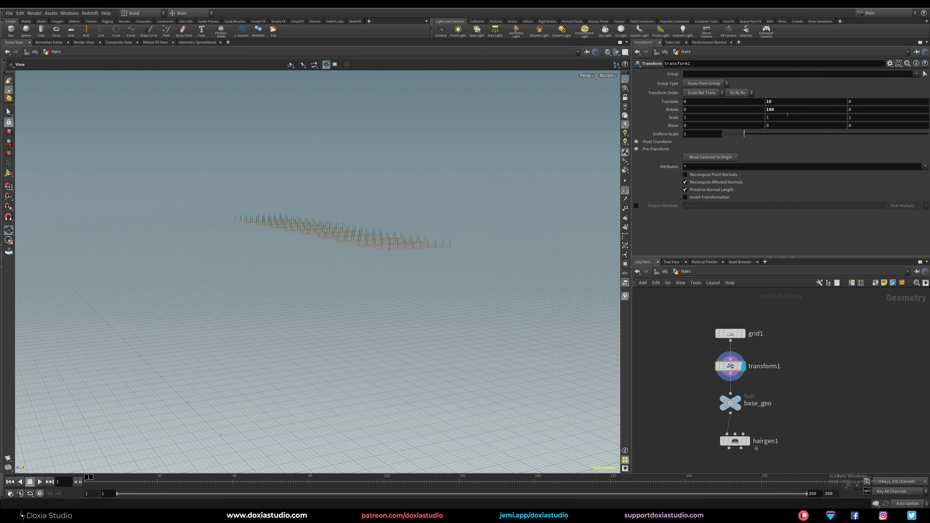
Reset the Y rotation in transform1 to 0 and set its X rotation to 180.
{"action": "double_click", "coordinate": [770, 109]}
{"action": "left_click_drag", "start_coordinate": [701, 110], "coordinate": [661, 121]}
{"action": "type", "text": "180"}
{"action": "key", "text": "Return"}
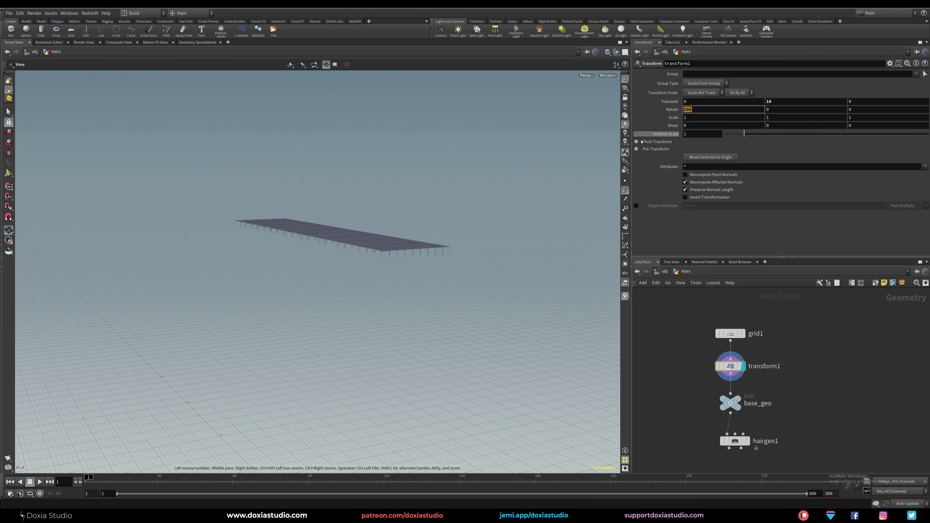
{"action": "left_click_drag", "start_coordinate": [425, 269], "coordinate": [448, 263]}
Select hairgen1 and display its result in the viewport.
{"action": "middle_click_drag", "start_coordinate": [764, 403], "coordinate": [772, 350]}
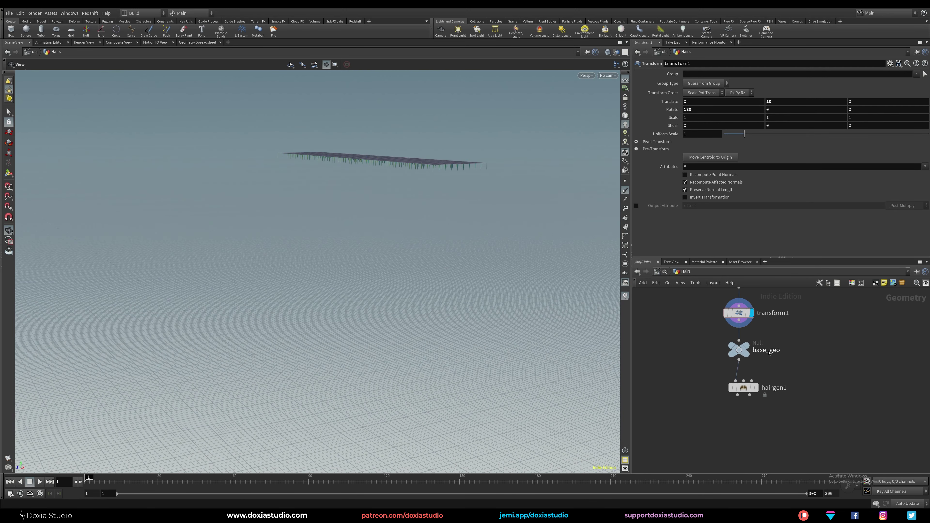
{"action": "left_click", "coordinate": [756, 388]}
{"action": "left_click", "coordinate": [743, 388]}
{"action": "right_click_drag", "start_coordinate": [797, 363], "coordinate": [792, 388]}
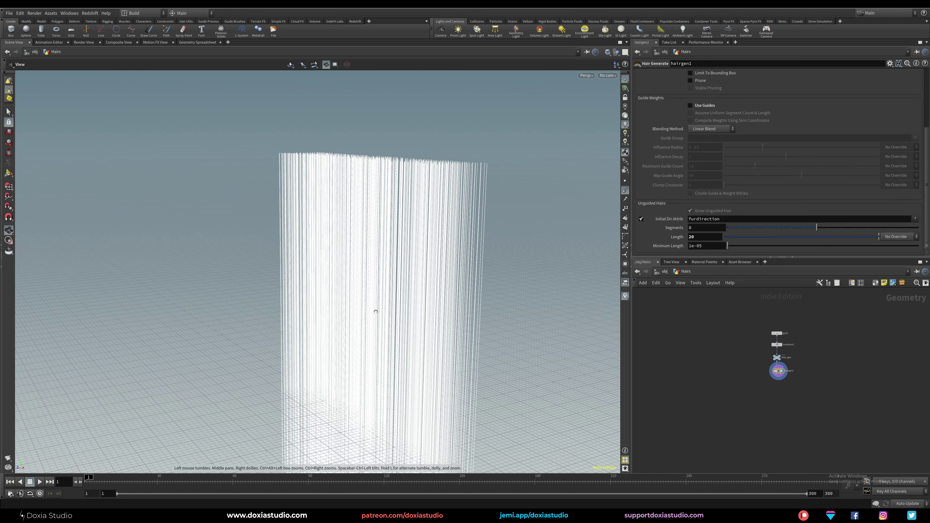
Examine the generated hairs from several angles, checking the direction in which they hang from the grid.
{"action": "right_click_drag", "start_coordinate": [376, 311], "coordinate": [375, 353]}
{"action": "left_click_drag", "start_coordinate": [376, 353], "coordinate": [441, 382]}
{"action": "middle_click_drag", "start_coordinate": [440, 382], "coordinate": [439, 300]}
{"action": "right_click_drag", "start_coordinate": [440, 299], "coordinate": [391, 299]}
{"action": "middle_click_drag", "start_coordinate": [391, 299], "coordinate": [369, 352]}
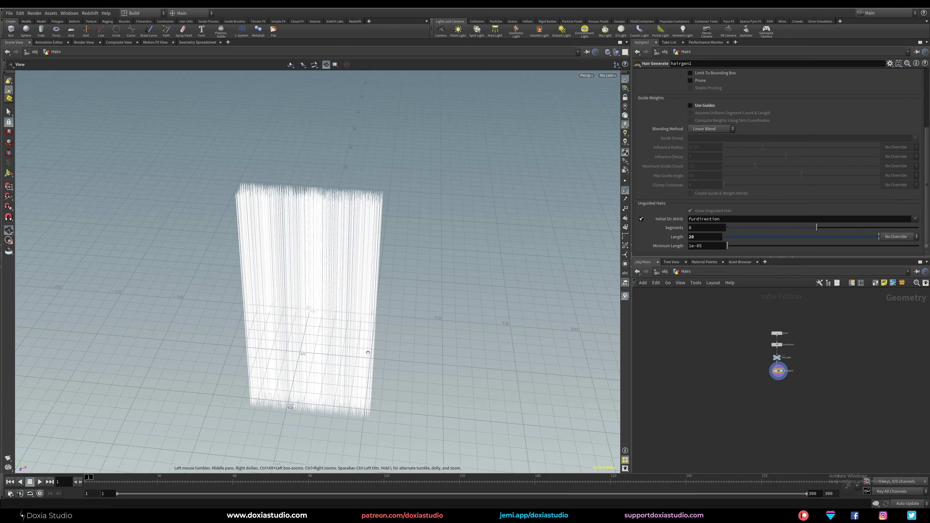
{"action": "left_click_drag", "start_coordinate": [369, 352], "coordinate": [388, 318]}
{"action": "middle_click_drag", "start_coordinate": [388, 318], "coordinate": [356, 336]}
{"action": "right_click_drag", "start_coordinate": [355, 336], "coordinate": [394, 355]}
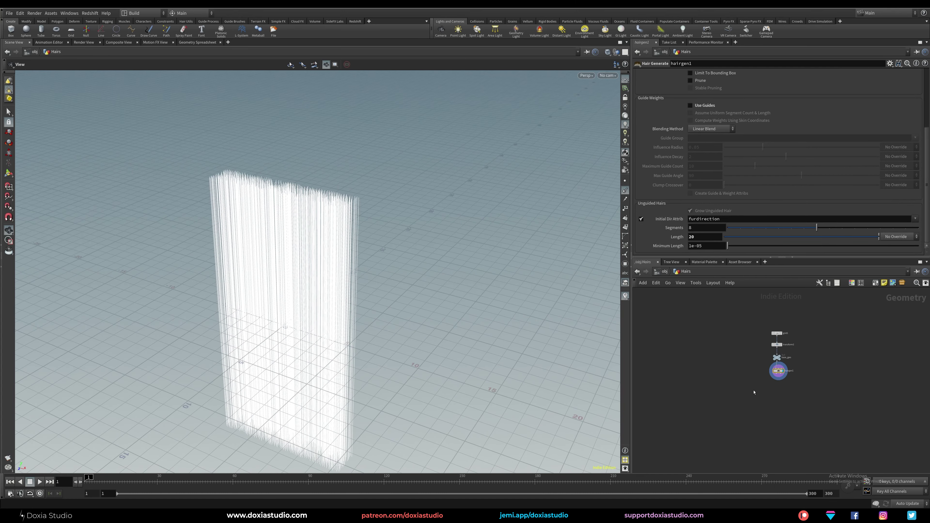
Copy the color_hairs Attribute VOP from the other open Houdini scene and paste it into this network, connected below hairgen1.
{"action": "scroll", "coordinate": [717, 396], "scroll_direction": "up", "scroll_amount": 3}
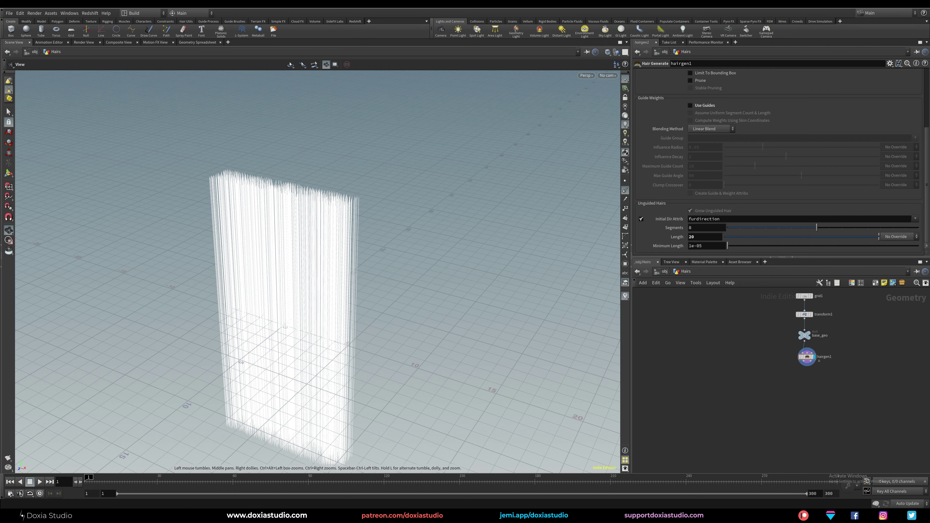
{"action": "mouse_move", "coordinate": [154, 517]}
{"action": "left_click", "coordinate": [226, 489]}
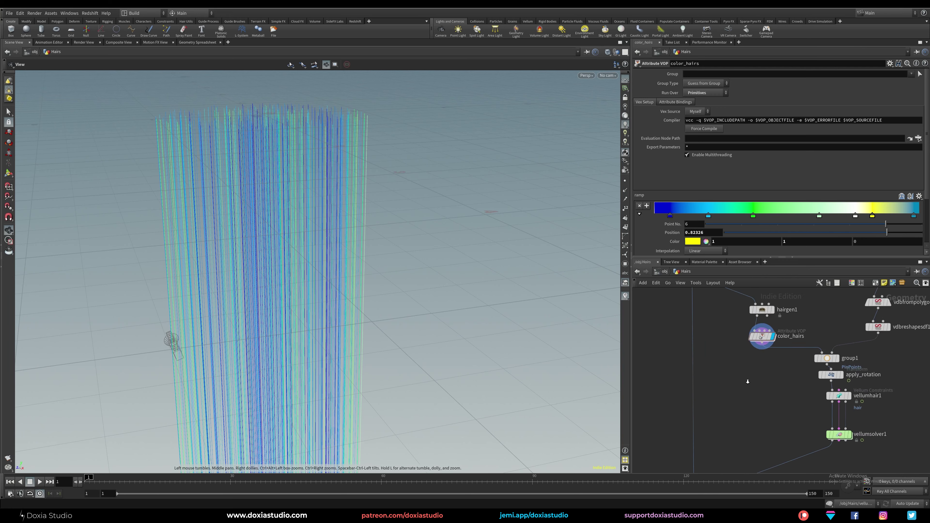
{"action": "key", "text": "ctrl+c"}
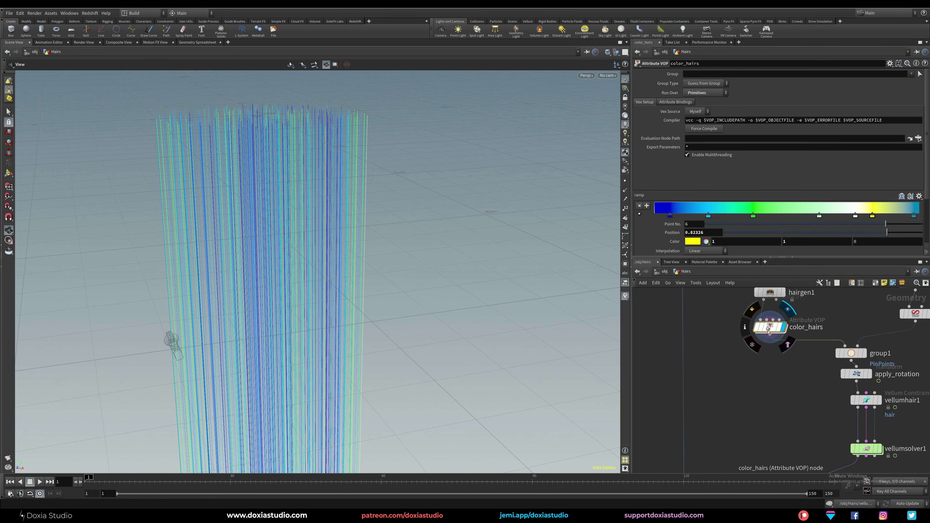
{"action": "key", "text": "alt+Tab"}
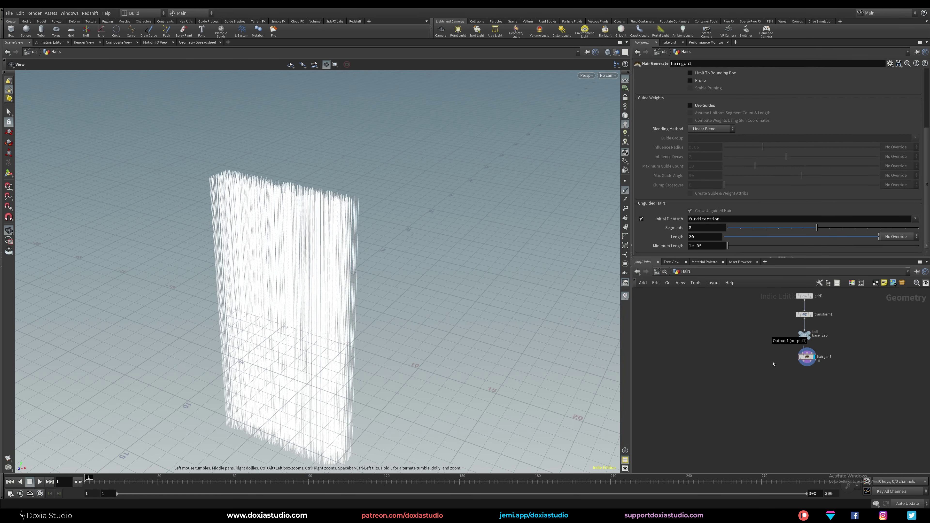
{"action": "key", "text": "ctrl+v"}
{"action": "scroll", "coordinate": [834, 381], "scroll_direction": "up", "scroll_amount": 3}
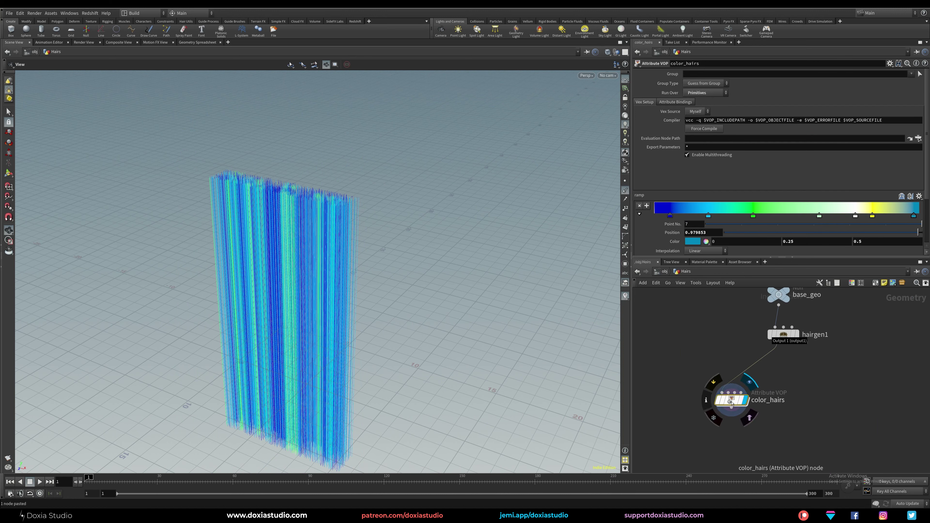
{"action": "left_click_drag", "start_coordinate": [732, 402], "coordinate": [799, 392]}
Review the color_hairs VOP network, rearranging its global parameters, turbulent noise, ramp and output nodes for readability, and return to the Hairs network.
{"action": "double_click", "coordinate": [799, 391]}
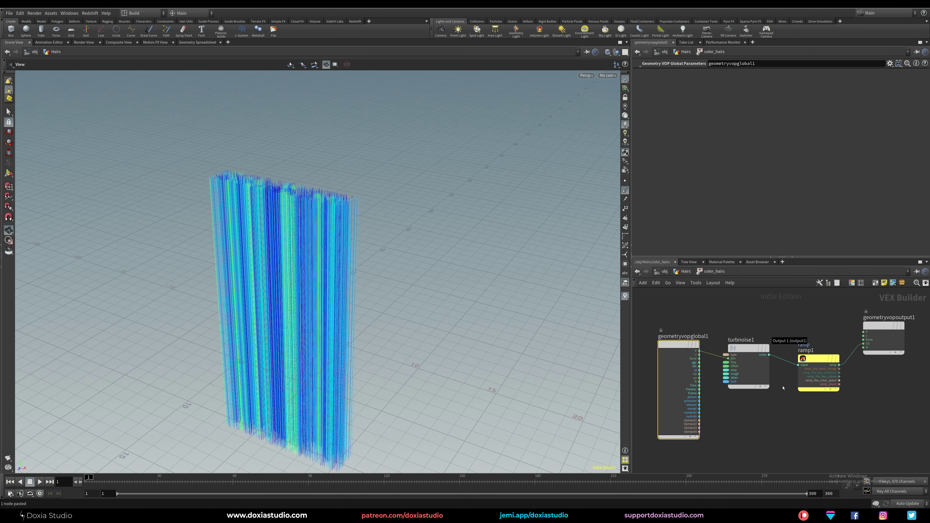
{"action": "left_click_drag", "start_coordinate": [679, 345], "coordinate": [661, 345]}
{"action": "left_click_drag", "start_coordinate": [749, 344], "coordinate": [734, 345]}
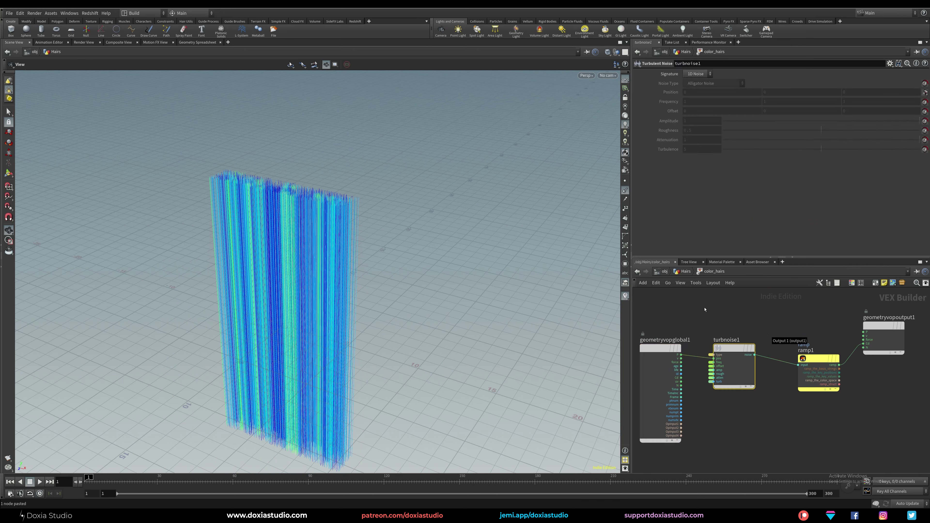
{"action": "key", "text": "u"}
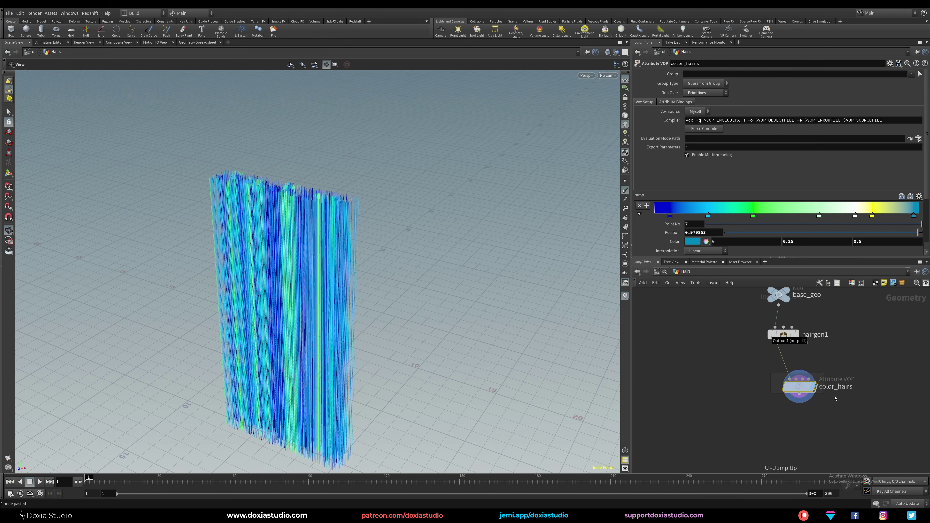
{"action": "double_click", "coordinate": [811, 389]}
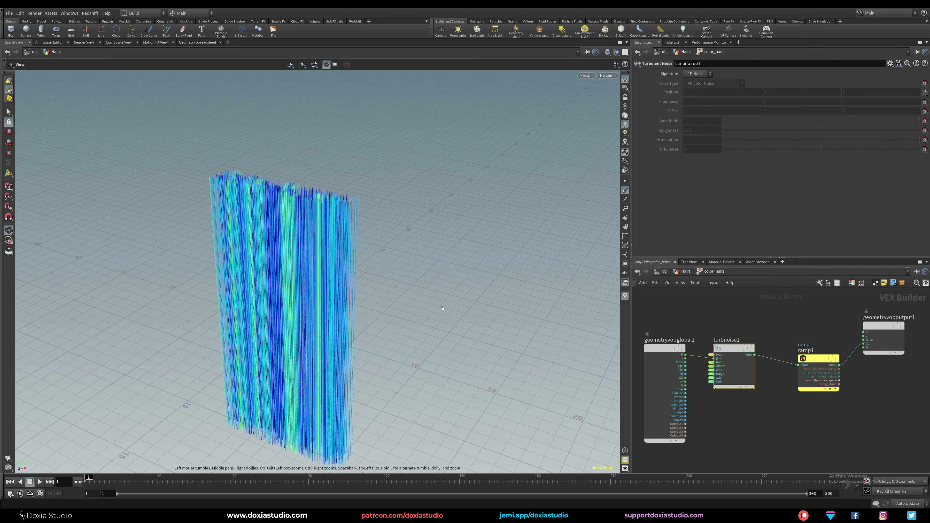
{"action": "left_click_drag", "start_coordinate": [818, 359], "coordinate": [798, 352]}
{"action": "left_click_drag", "start_coordinate": [882, 326], "coordinate": [878, 339]}
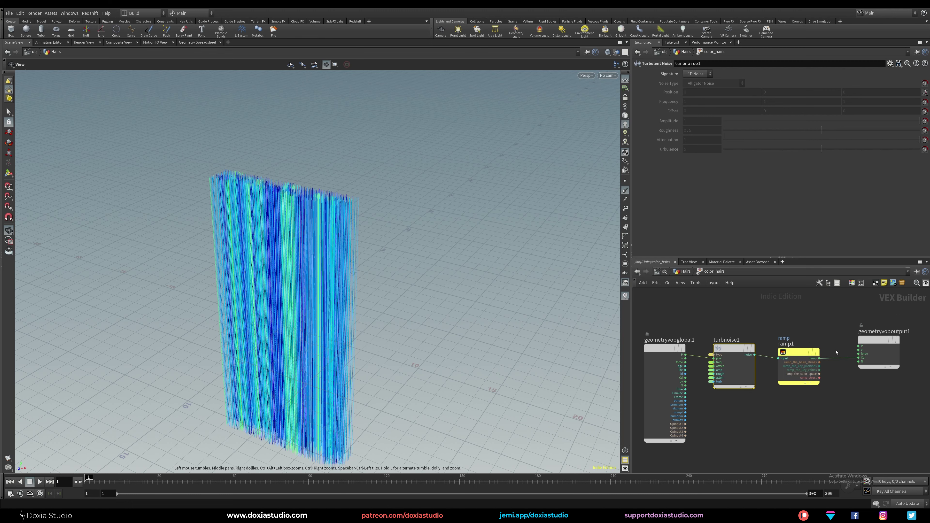
{"action": "key", "text": "u"}
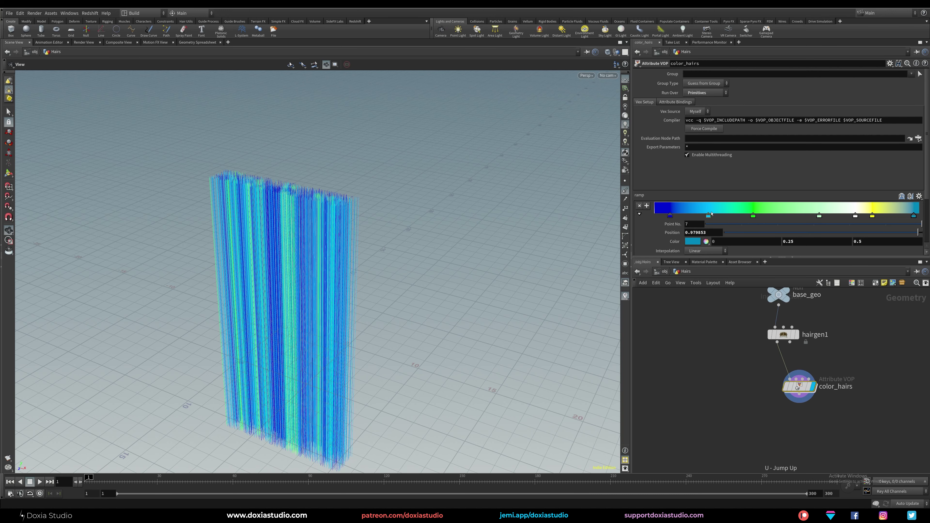
Review the ramp and noise settings of color_hairs against the coloured hairs, and align the node beneath hairgen1.
{"action": "scroll", "coordinate": [902, 151], "scroll_direction": "down", "scroll_amount": 3}
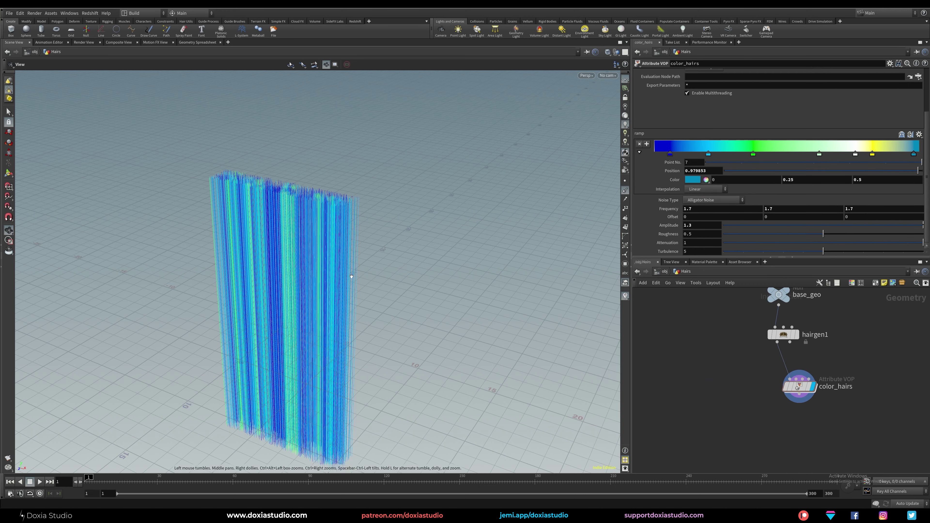
{"action": "left_click_drag", "start_coordinate": [323, 285], "coordinate": [348, 307]}
{"action": "middle_click_drag", "start_coordinate": [349, 301], "coordinate": [338, 358]}
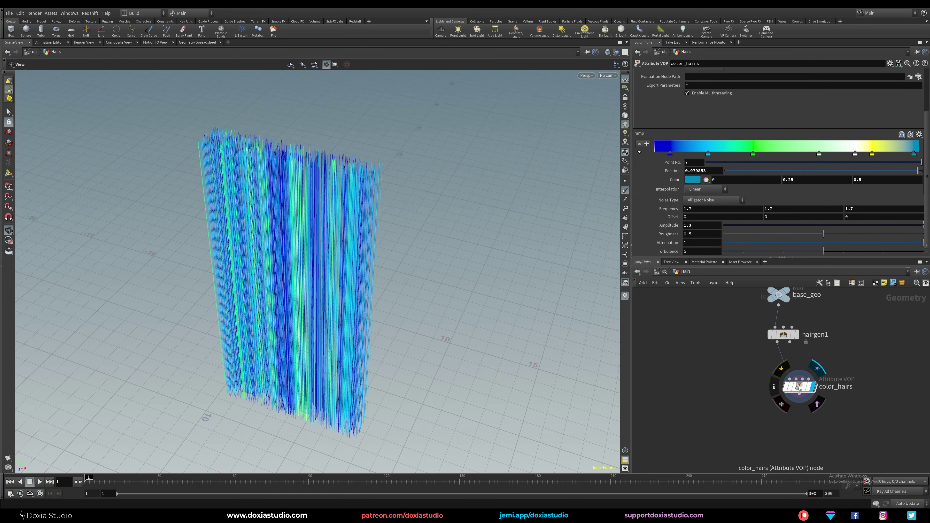
{"action": "left_click_drag", "start_coordinate": [797, 387], "coordinate": [780, 383]}
{"action": "middle_click_drag", "start_coordinate": [854, 360], "coordinate": [816, 357]}
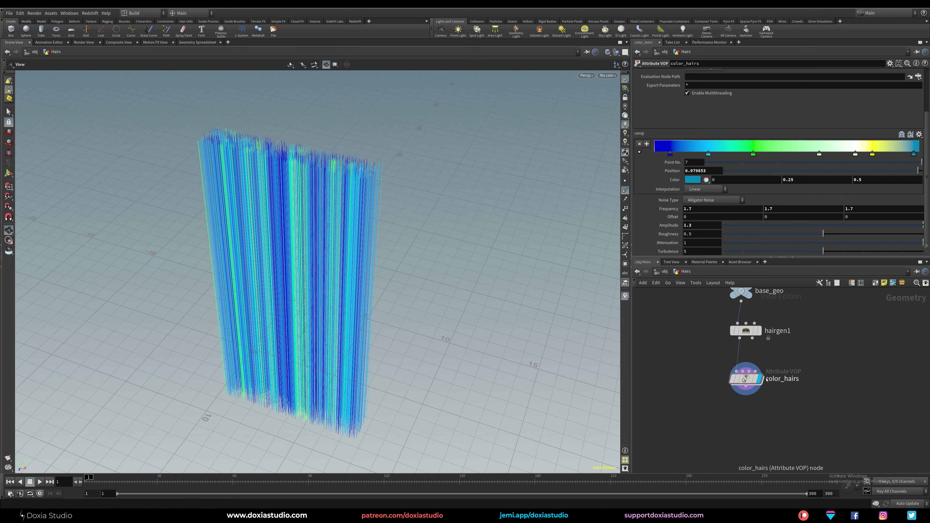
{"action": "left_click_drag", "start_coordinate": [324, 194], "coordinate": [322, 135]}
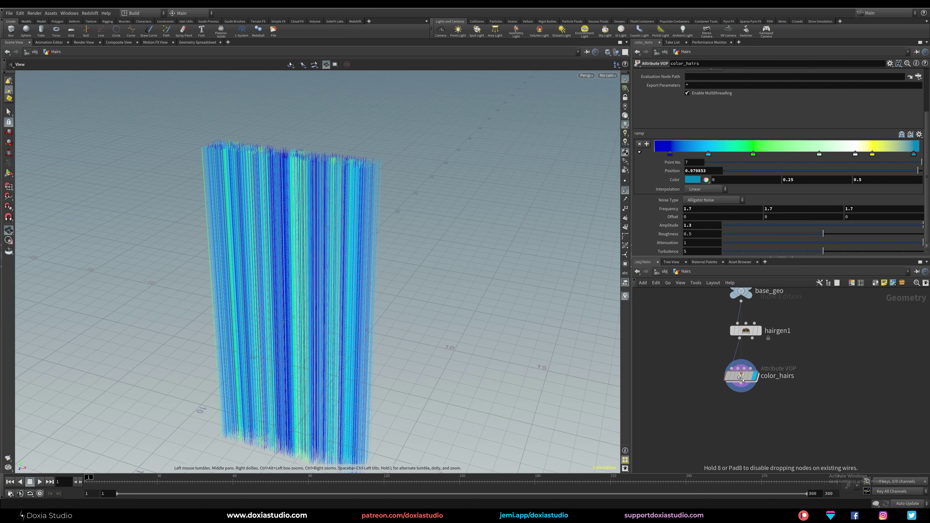
Add a PolyExtrude node beside the hair chain and connect base_geo to its input, displaying its result.
{"action": "middle_click_drag", "start_coordinate": [828, 349], "coordinate": [753, 369]}
{"action": "scroll", "coordinate": [745, 368], "scroll_direction": "up", "scroll_amount": 2}
{"action": "scroll", "coordinate": [754, 386], "scroll_direction": "down", "scroll_amount": 4}
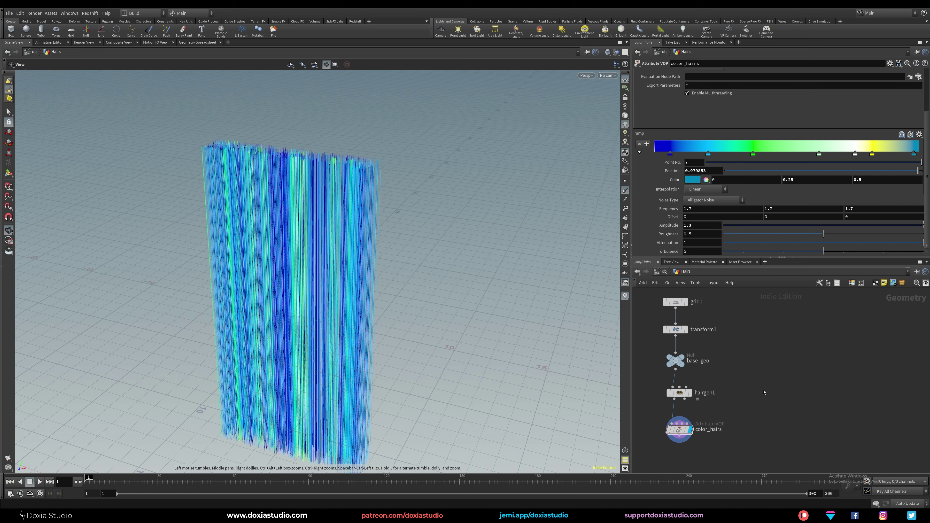
{"action": "scroll", "coordinate": [764, 392], "scroll_direction": "up", "scroll_amount": 2}
{"action": "middle_click_drag", "start_coordinate": [743, 390], "coordinate": [754, 364]}
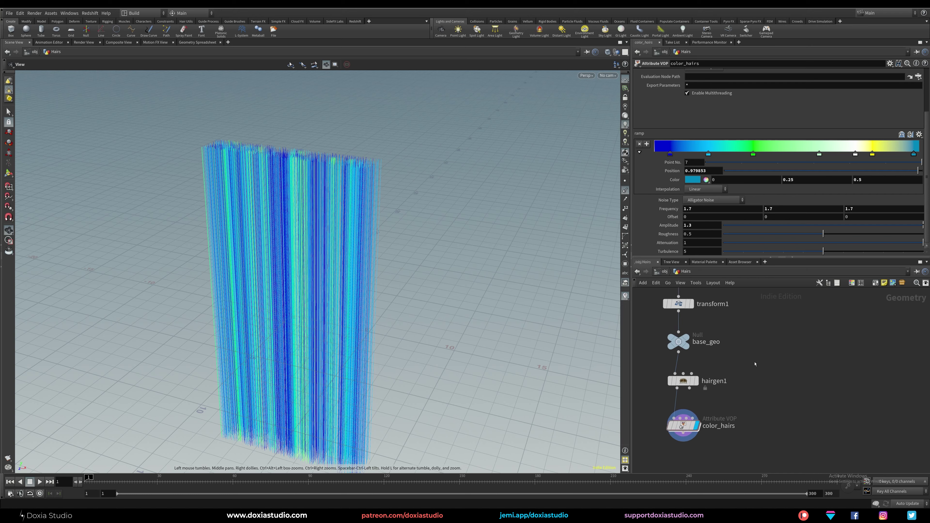
{"action": "scroll", "coordinate": [754, 365], "scroll_direction": "down", "scroll_amount": 3}
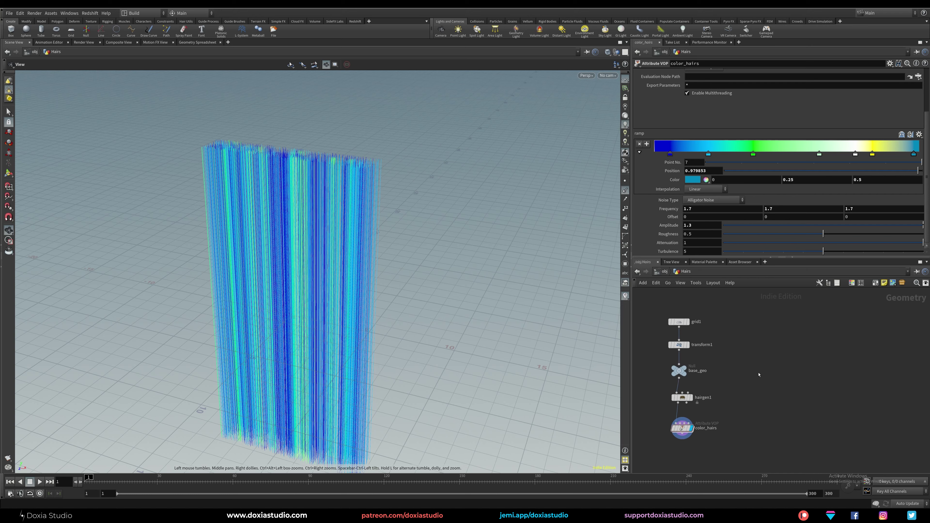
{"action": "key", "text": "Tab"}
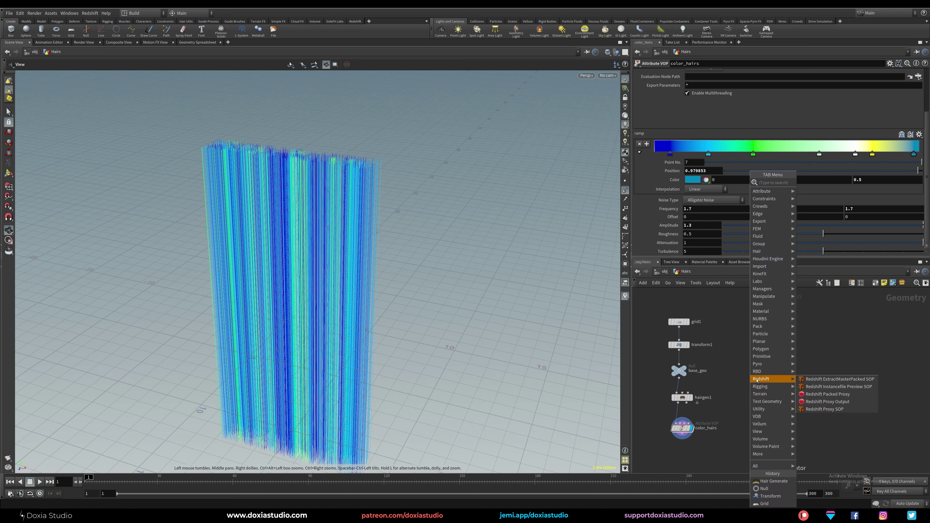
{"action": "type", "text": "extrude"}
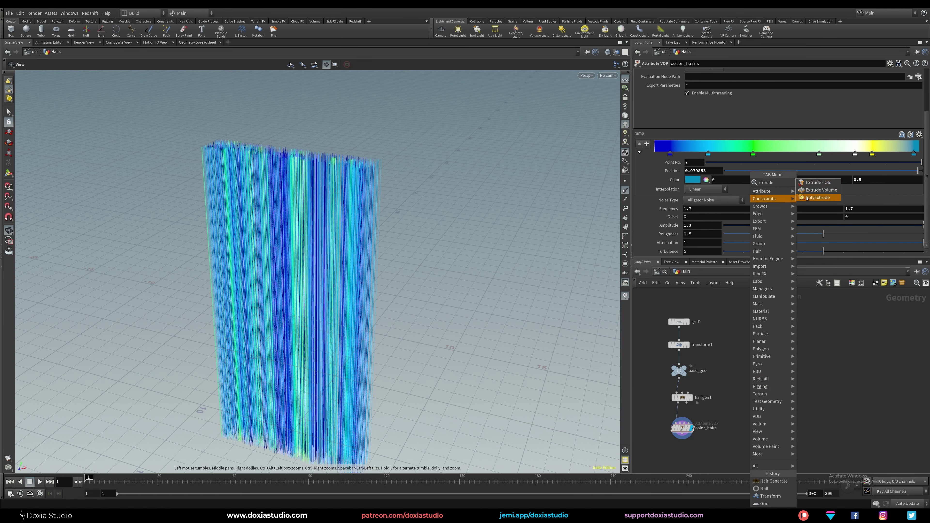
{"action": "left_click", "coordinate": [807, 198]}
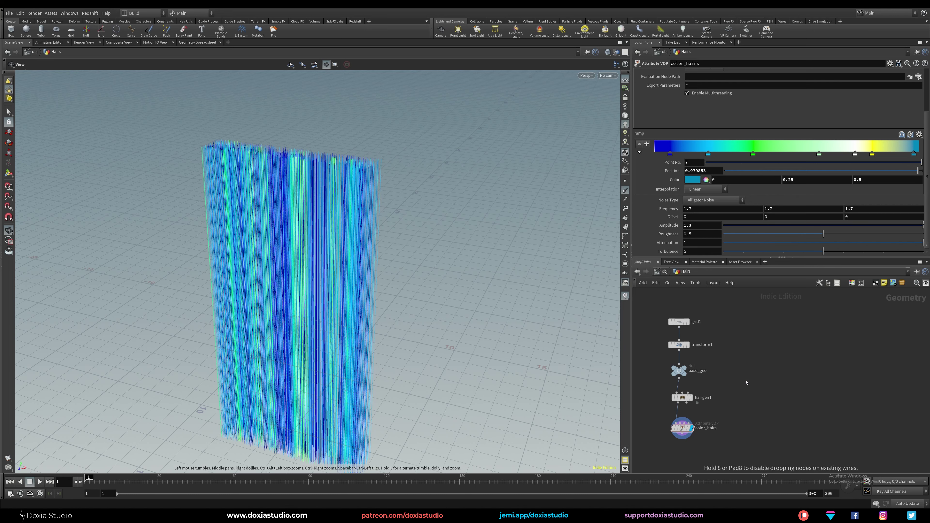
{"action": "left_click", "coordinate": [776, 381]}
{"action": "left_click", "coordinate": [688, 348]}
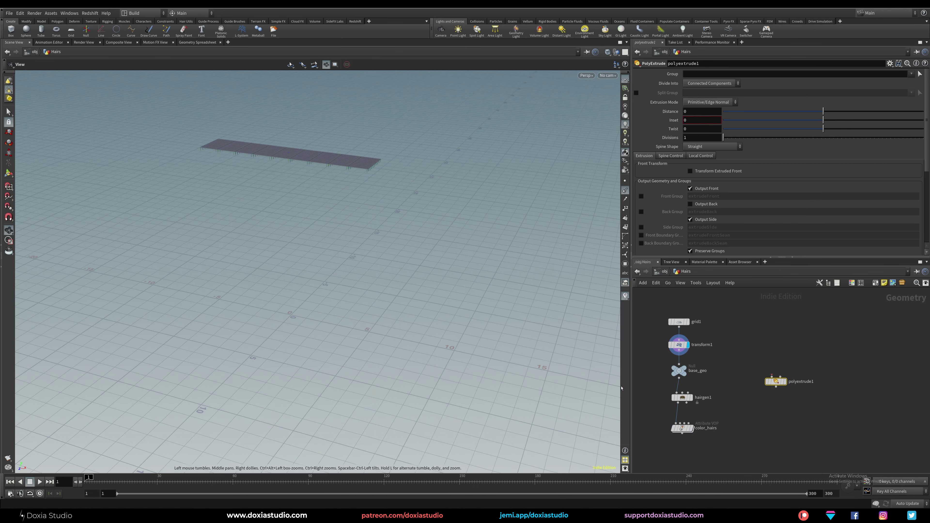
{"action": "left_click_drag", "start_coordinate": [679, 377], "coordinate": [775, 376]}
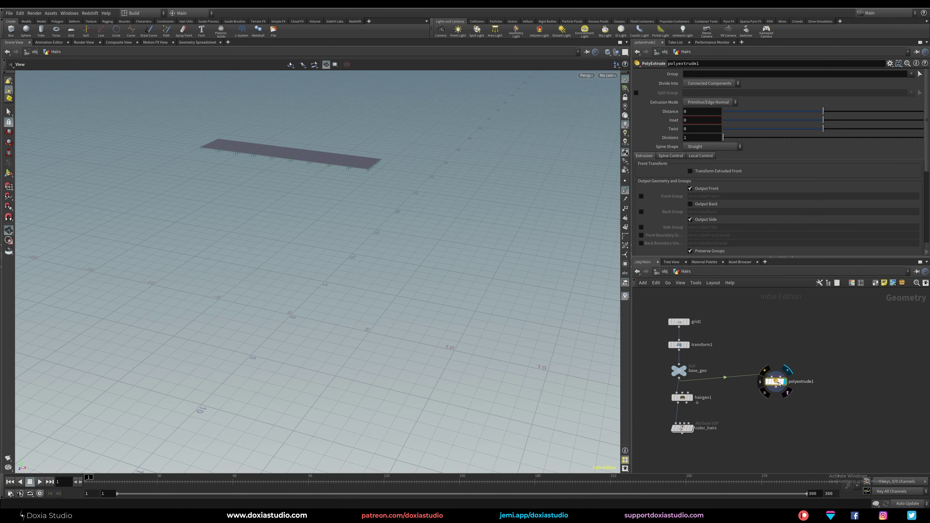
Set the PolyExtrude distance to 0.1 and enable Output Back to give the grid closed thickness.
{"action": "type", "text": "0.1"}
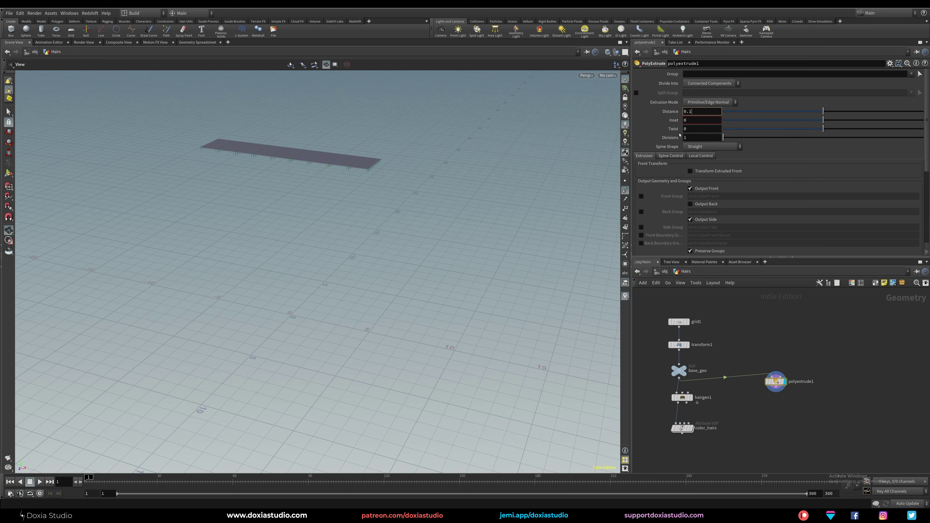
{"action": "key", "text": "Return"}
{"action": "left_click", "coordinate": [691, 204]}
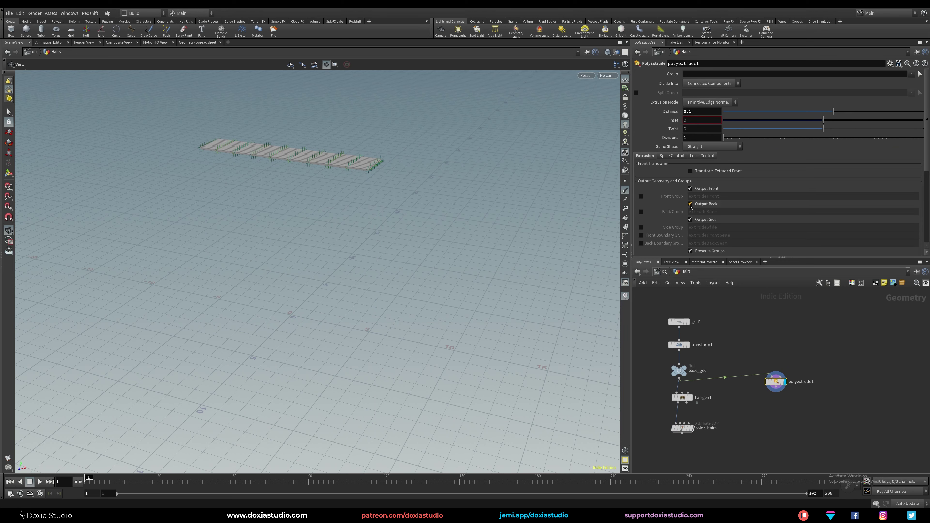
{"action": "left_click_drag", "start_coordinate": [339, 166], "coordinate": [381, 163]}
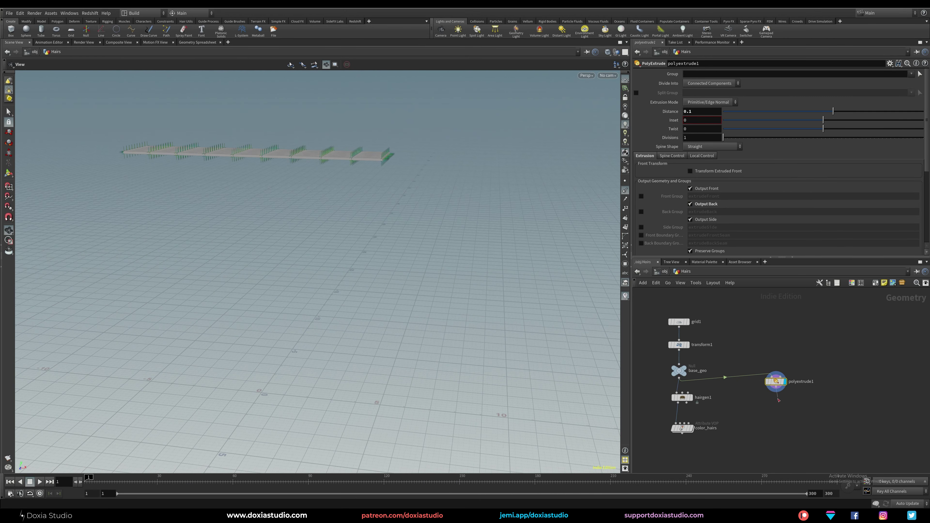
Add a VDB from Polygons node beneath polyextrude1, connect it, and display the resulting volume.
{"action": "key", "text": "Tab"}
{"action": "type", "text": "vdb from p"}
{"action": "key", "text": "Down"}
{"action": "key", "text": "Down"}
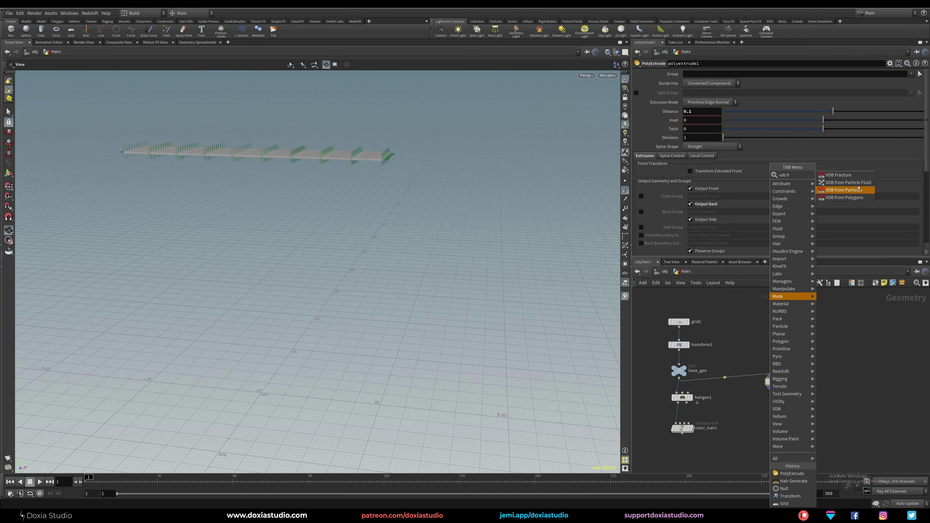
{"action": "key", "text": "Return"}
{"action": "mouse_move", "coordinate": [776, 405]}
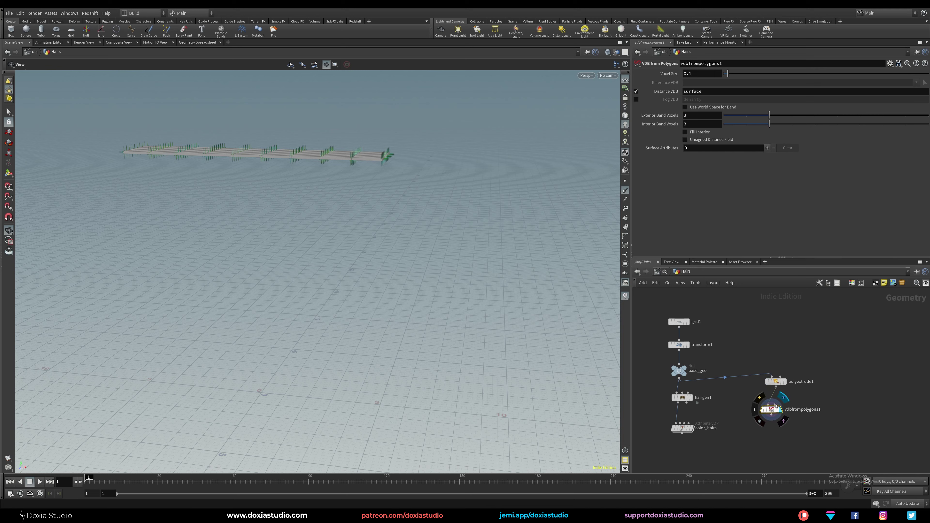
{"action": "left_click_drag", "start_coordinate": [772, 413], "coordinate": [777, 405]}
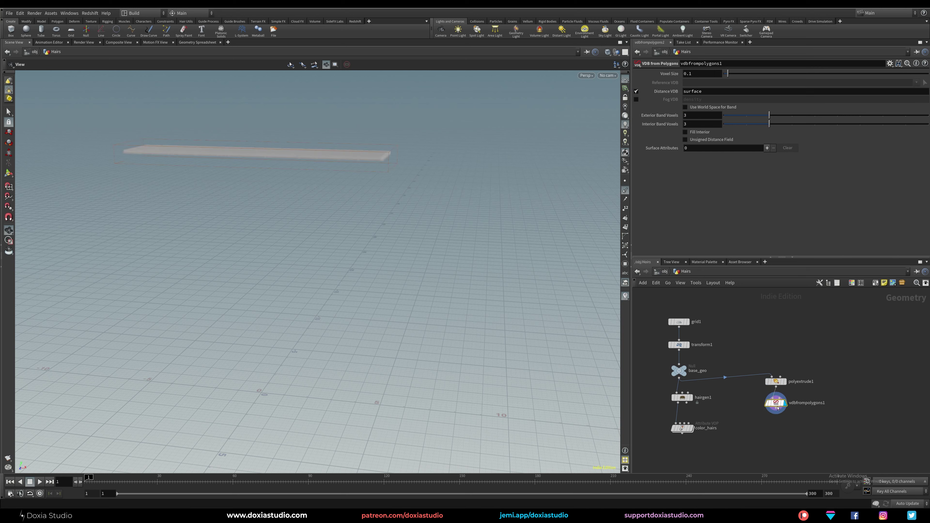
{"action": "left_click", "coordinate": [776, 408]}
Append a VDB Reshape SDF node to vdbfrompolygons1 to dilate the volume, and display it.
{"action": "left_click", "coordinate": [772, 426]}
{"action": "type", "text": "resh"}
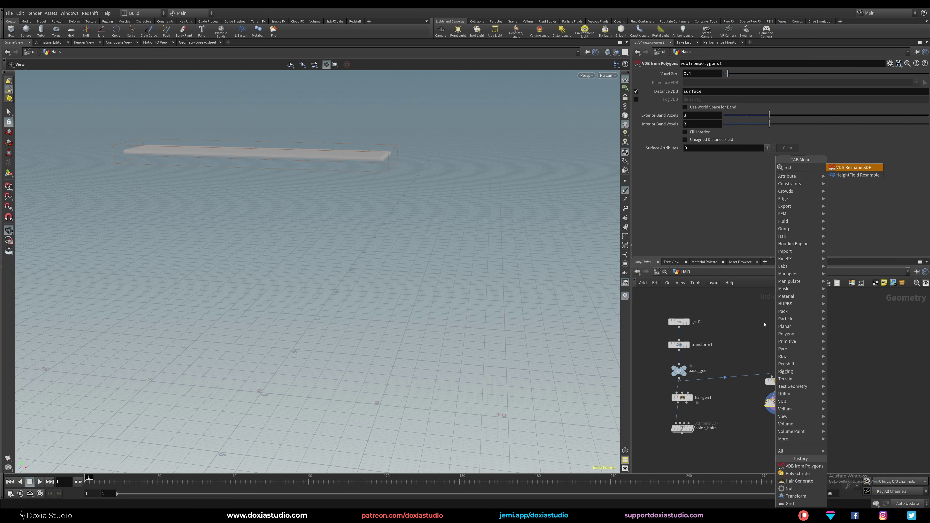
{"action": "left_click", "coordinate": [855, 168]}
{"action": "left_click", "coordinate": [775, 426]}
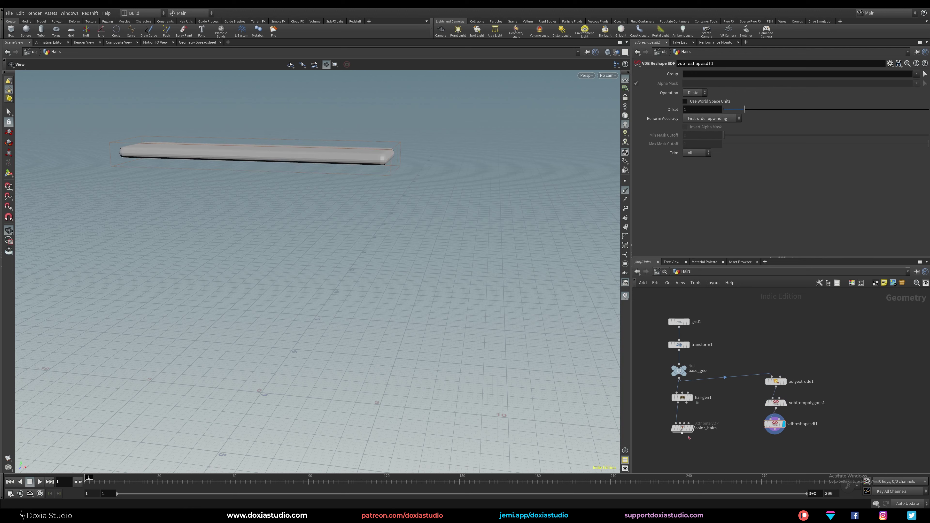
Add a Group Create node after color_hairs, with group type Points and group name PinPts.
{"action": "key", "text": "Tab"}
{"action": "mouse_move", "coordinate": [704, 451]}
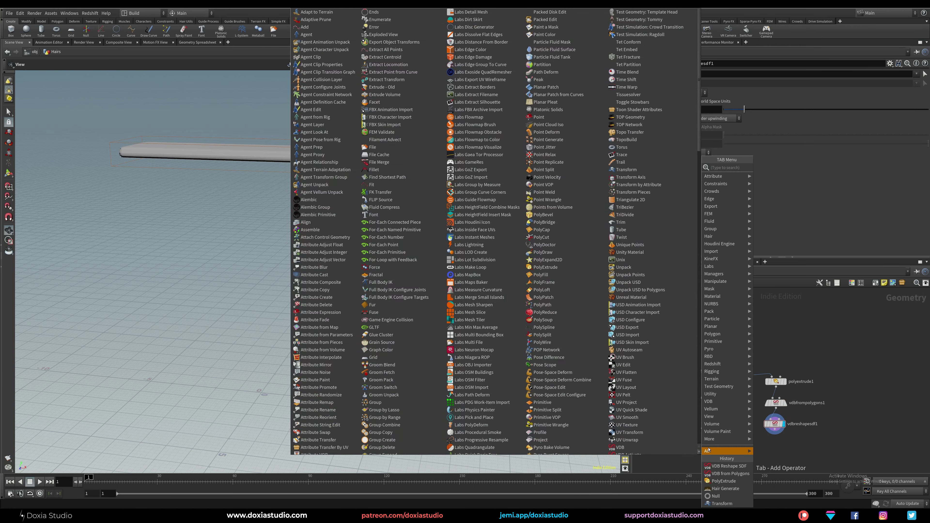
{"action": "type", "text": "guide"}
{"action": "left_click", "coordinate": [792, 173]}
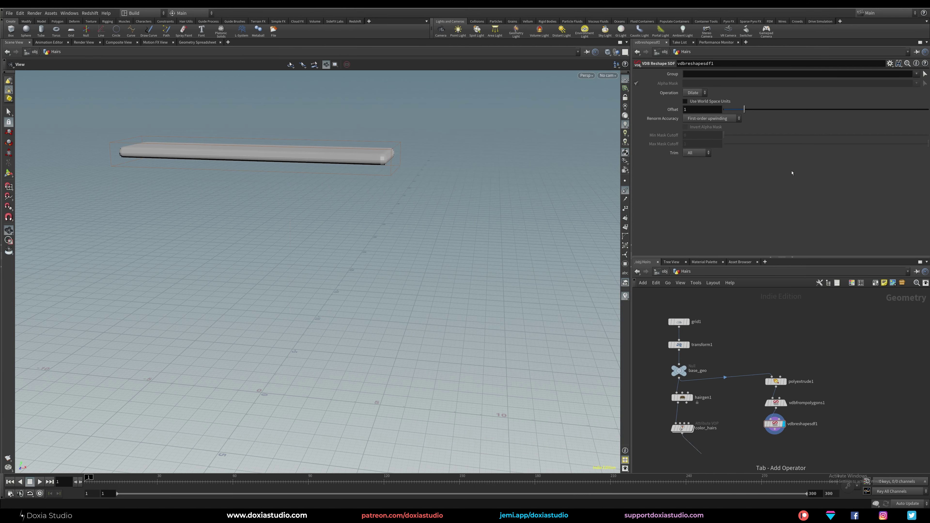
{"action": "left_click", "coordinate": [698, 82]}
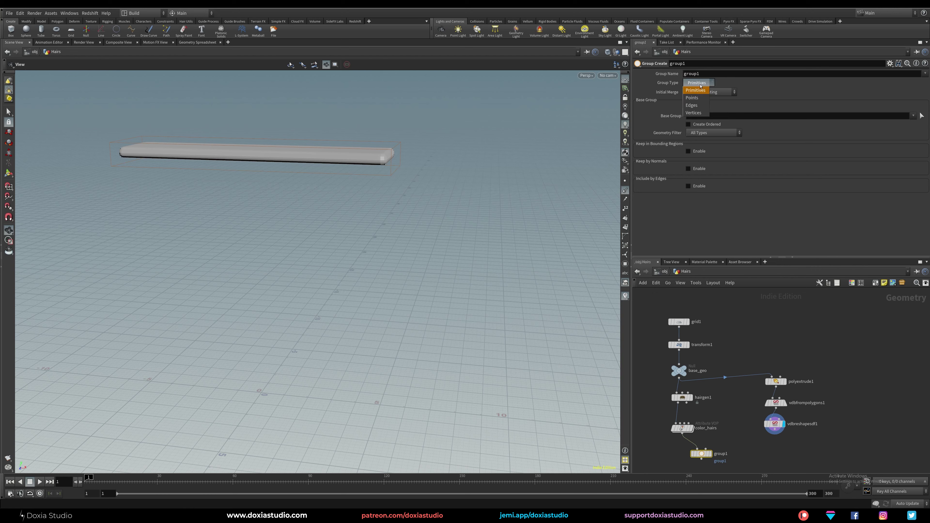
{"action": "left_click", "coordinate": [696, 92]}
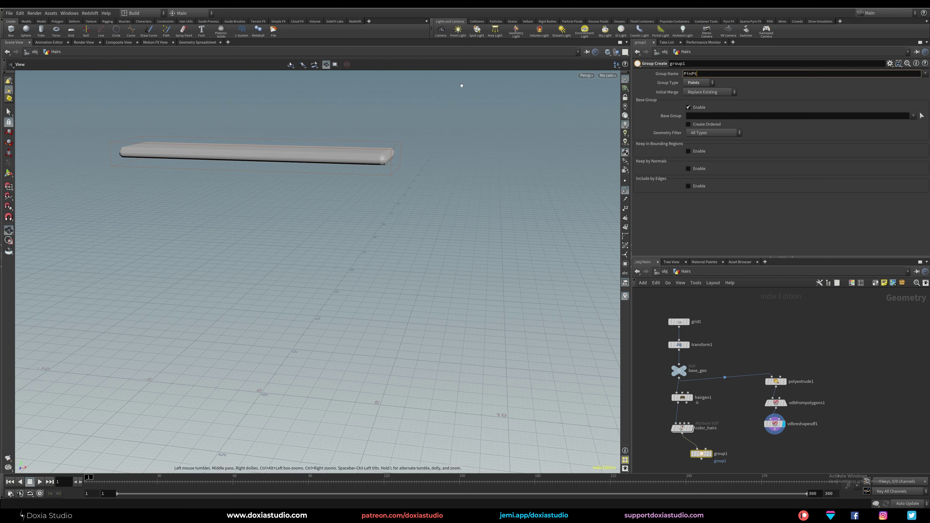
{"action": "type", "text": "s"}
{"action": "key", "text": "Return"}
{"action": "middle_click_drag", "start_coordinate": [731, 410], "coordinate": [738, 326]}
{"action": "left_click_drag", "start_coordinate": [709, 368], "coordinate": [719, 388]}
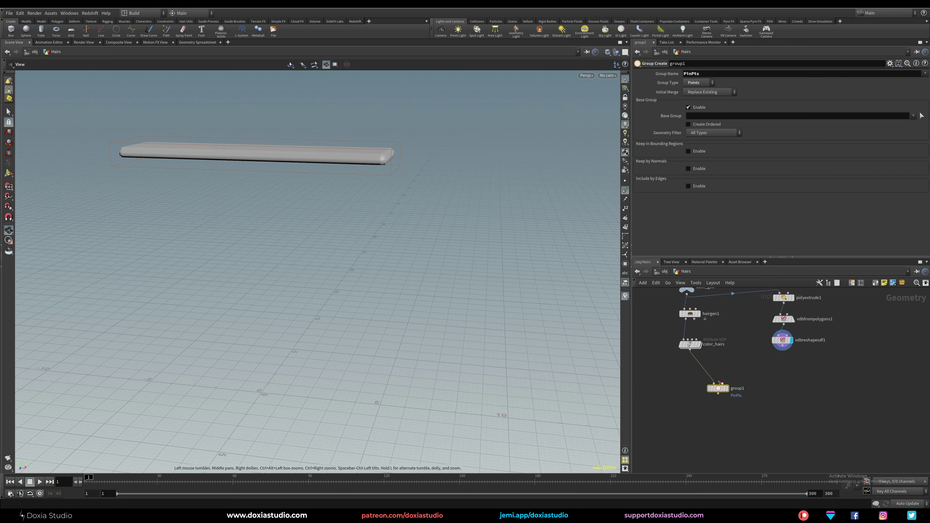
Disable the PinPts base group and enable Keep in Bounding Regions with the Bounding Volume type.
{"action": "left_click", "coordinate": [688, 107]}
{"action": "left_click", "coordinate": [688, 125]}
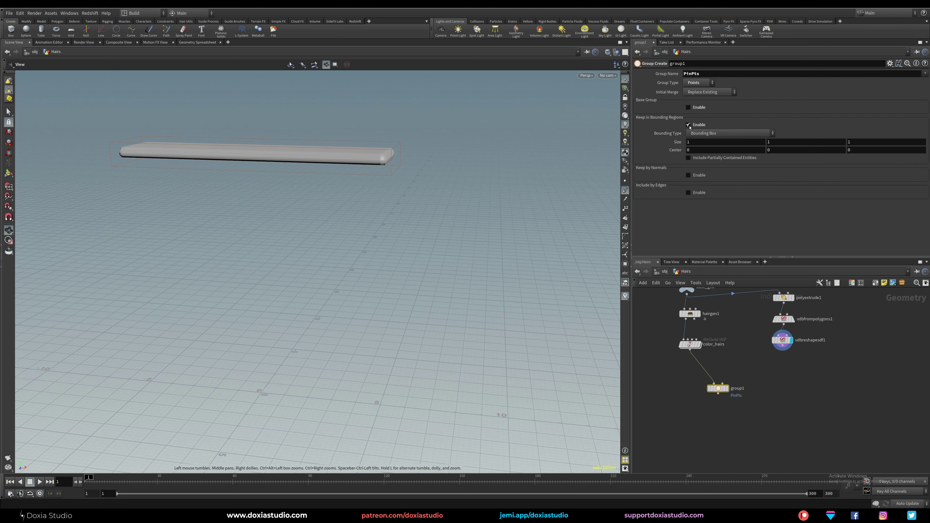
{"action": "left_click", "coordinate": [706, 134]}
{"action": "left_click", "coordinate": [717, 164]}
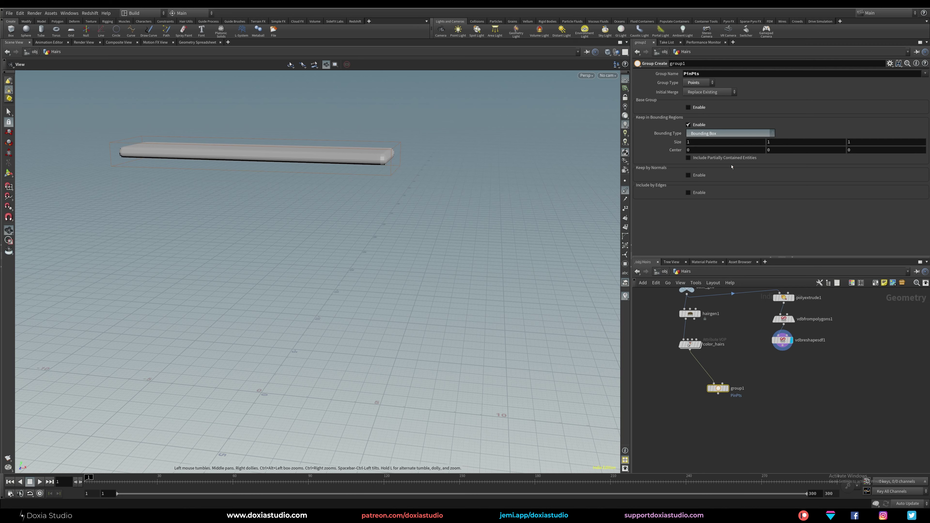
Connect vdbreshapesdf1 to group1's second input and display group1 to check the pinned points along the hair roots.
{"action": "left_click_drag", "start_coordinate": [782, 351], "coordinate": [748, 366]}
{"action": "left_click", "coordinate": [721, 383]}
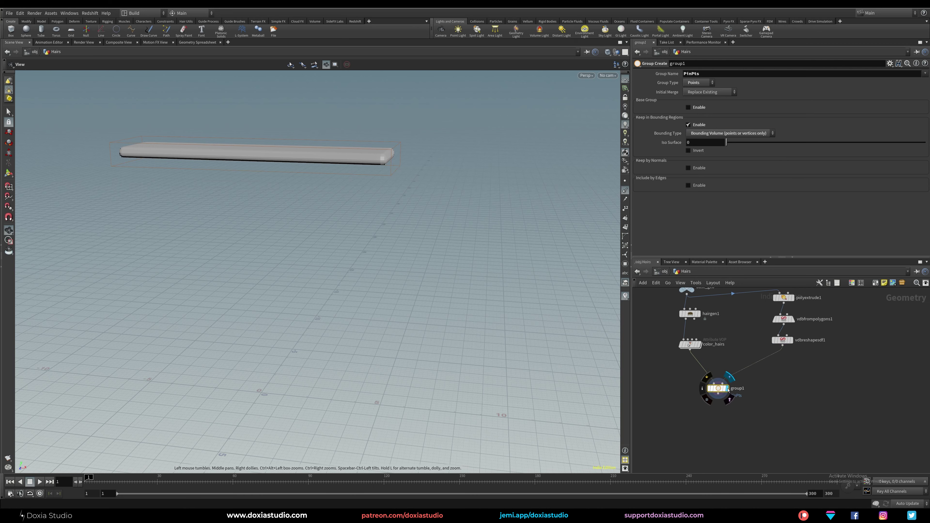
{"action": "left_click", "coordinate": [727, 388]}
{"action": "left_click_drag", "start_coordinate": [260, 152], "coordinate": [200, 138]}
{"action": "right_click_drag", "start_coordinate": [269, 177], "coordinate": [323, 196]}
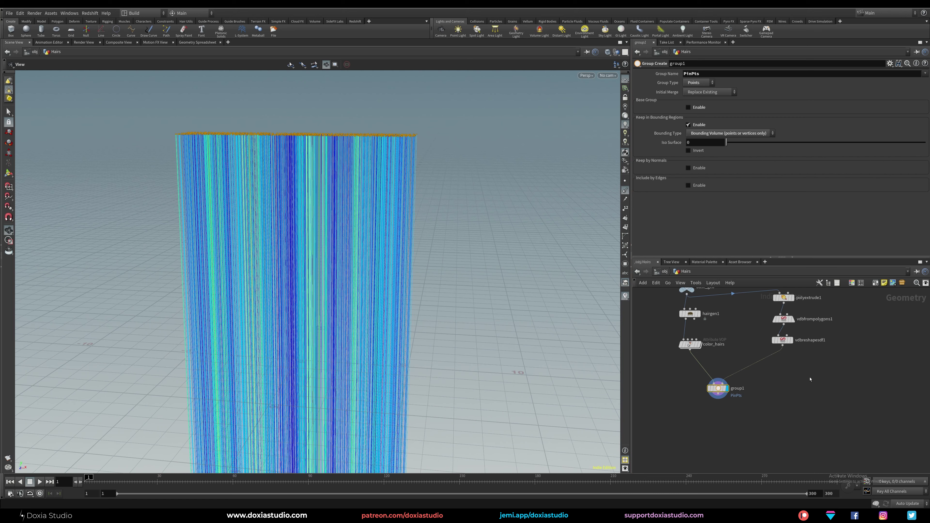
Reposition the group1 node beneath color_hairs to tidy the network.
{"action": "left_click_drag", "start_coordinate": [717, 393], "coordinate": [689, 390]}
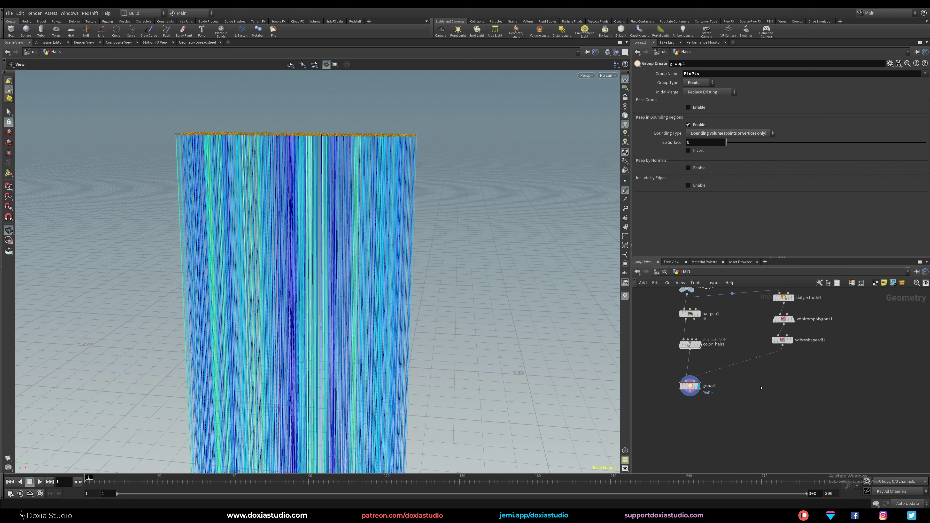
{"action": "middle_click_drag", "start_coordinate": [772, 380], "coordinate": [791, 386]}
{"action": "scroll", "coordinate": [805, 375], "scroll_direction": "down", "scroll_amount": 1}
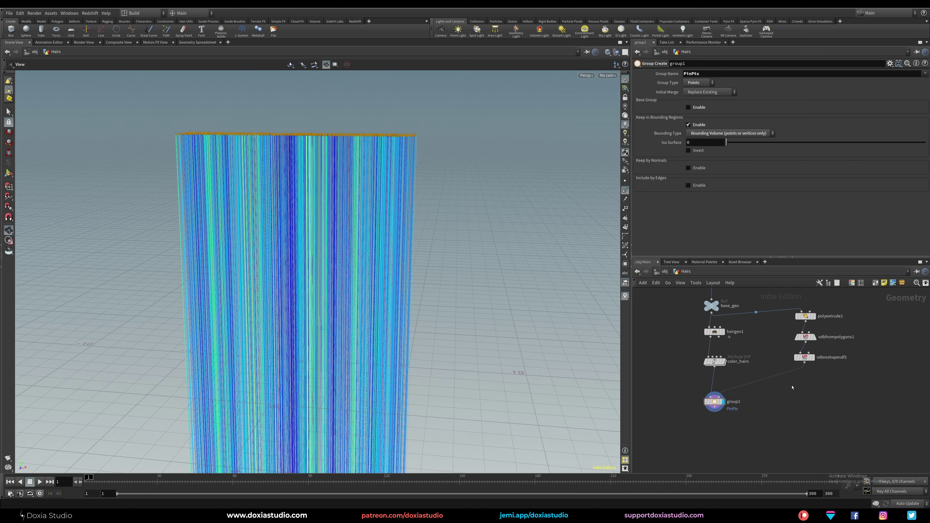
{"action": "left_click_drag", "start_coordinate": [724, 402], "coordinate": [737, 401]}
Add a Vellum Configure Hair node beneath group1, connect it, and display it.
{"action": "middle_click_drag", "start_coordinate": [803, 391], "coordinate": [825, 365]}
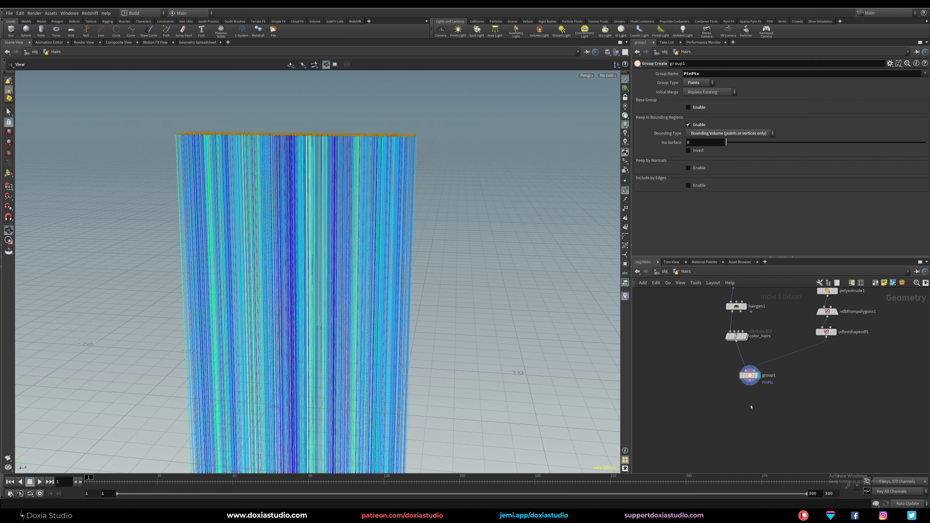
{"action": "key", "text": "Tab"}
{"action": "type", "text": "vellu"}
{"action": "mouse_move", "coordinate": [757, 408]}
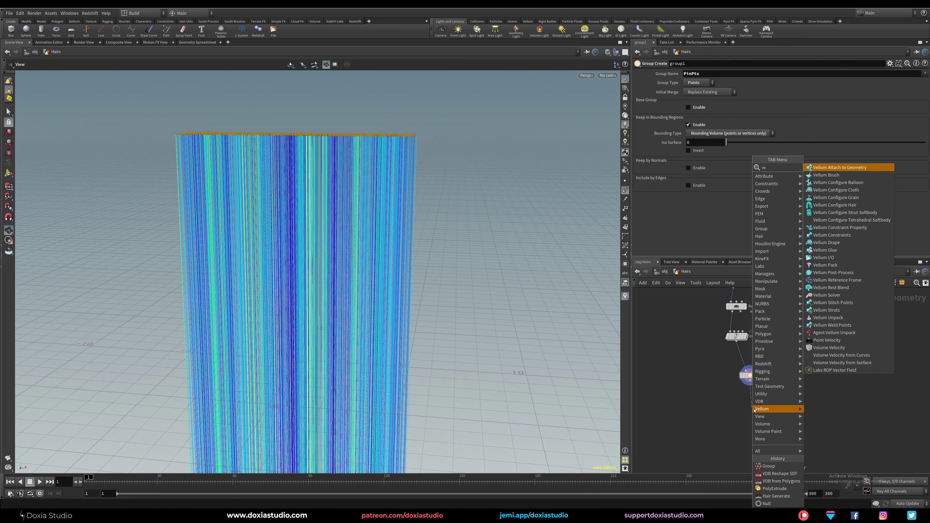
{"action": "type", "text": "m h"}
{"action": "left_click", "coordinate": [833, 168]}
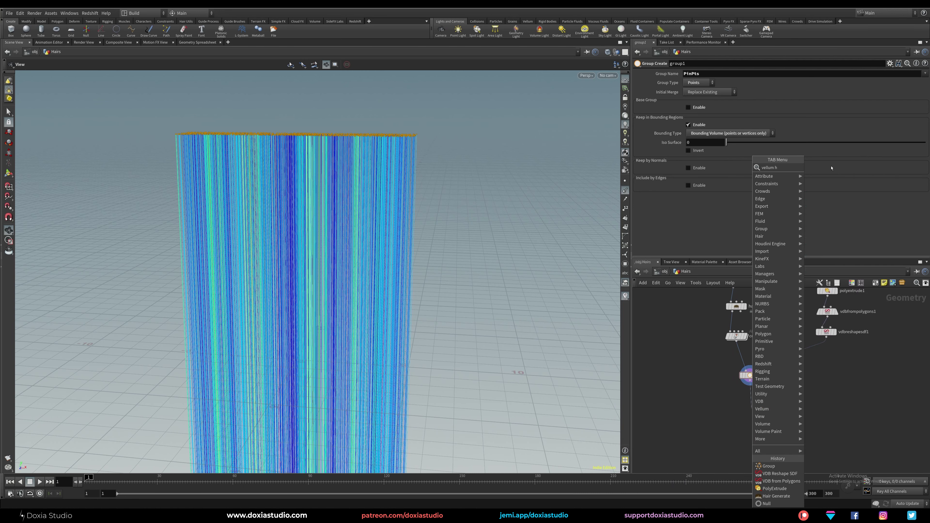
{"action": "left_click", "coordinate": [759, 408]}
Add a Vellum Solver beneath vellumhair1, wire the hair node's outputs into it, and align the solver under it.
{"action": "middle_click_drag", "start_coordinate": [803, 406], "coordinate": [789, 328]}
{"action": "key", "text": "Tab"}
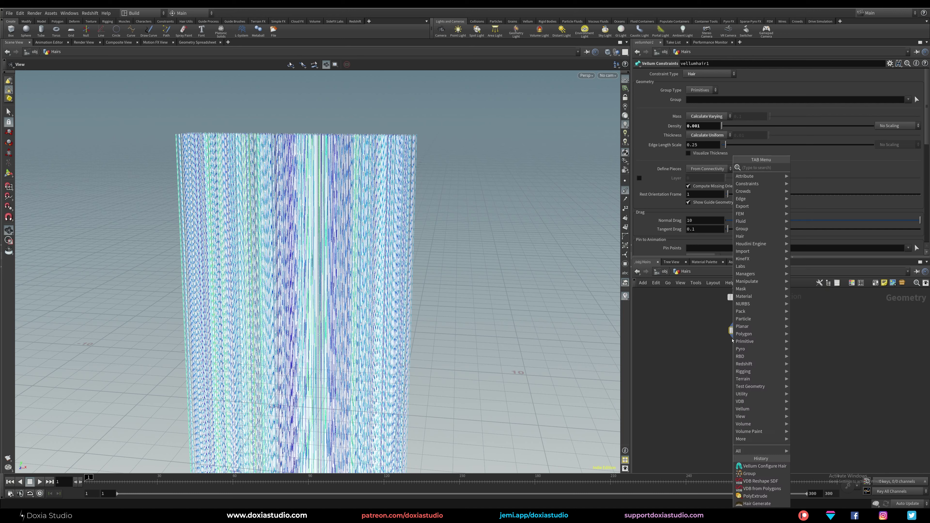
{"action": "key", "text": "Escape"}
{"action": "scroll", "coordinate": [724, 367], "scroll_direction": "down", "scroll_amount": 2}
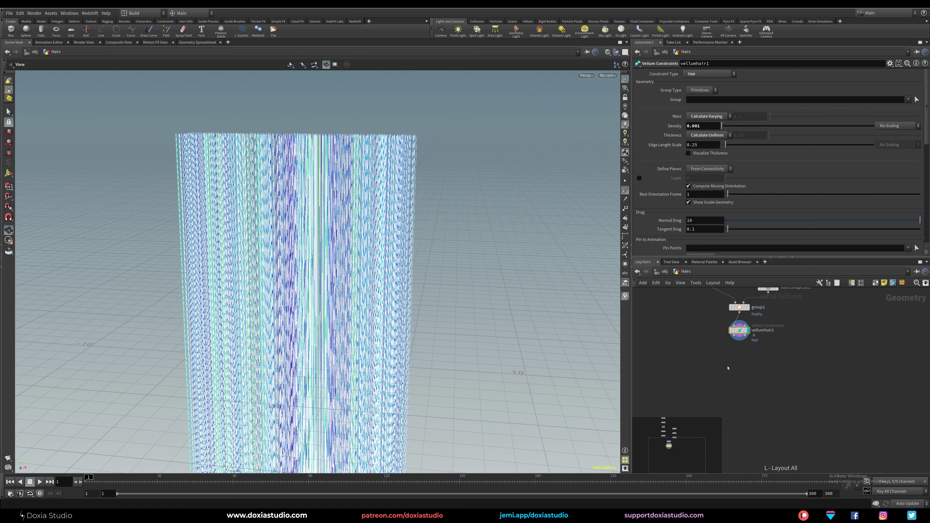
{"action": "key", "text": "Tab"}
{"action": "type", "text": "solver"}
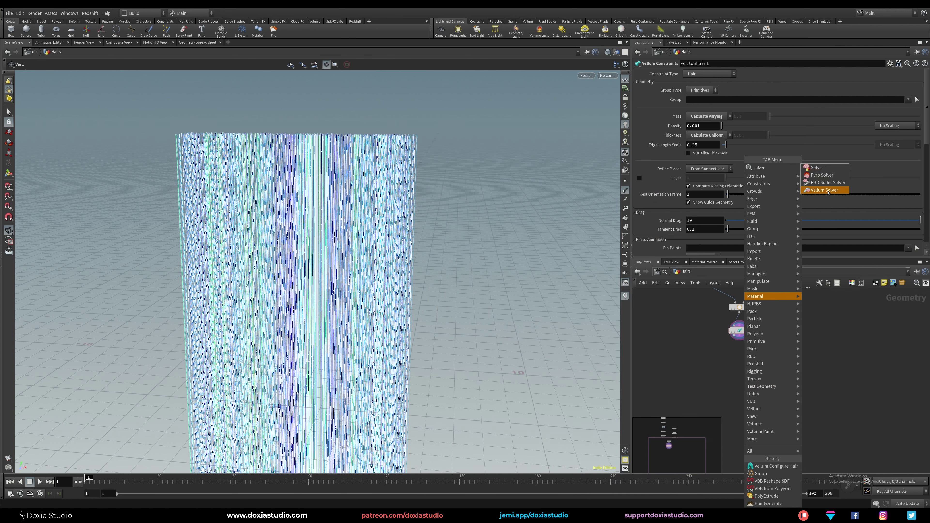
{"action": "left_click", "coordinate": [824, 190]}
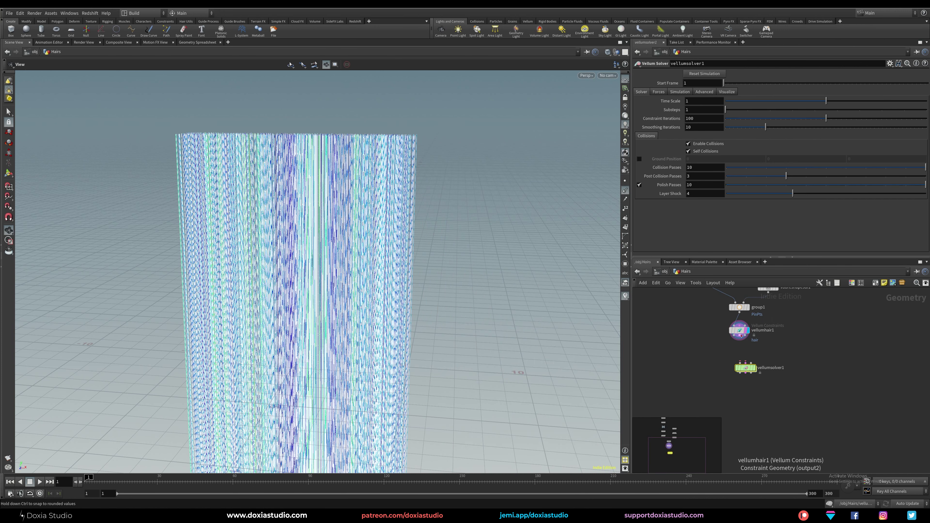
{"action": "left_click_drag", "start_coordinate": [734, 336], "coordinate": [739, 364]}
{"action": "left_click", "coordinate": [745, 369]}
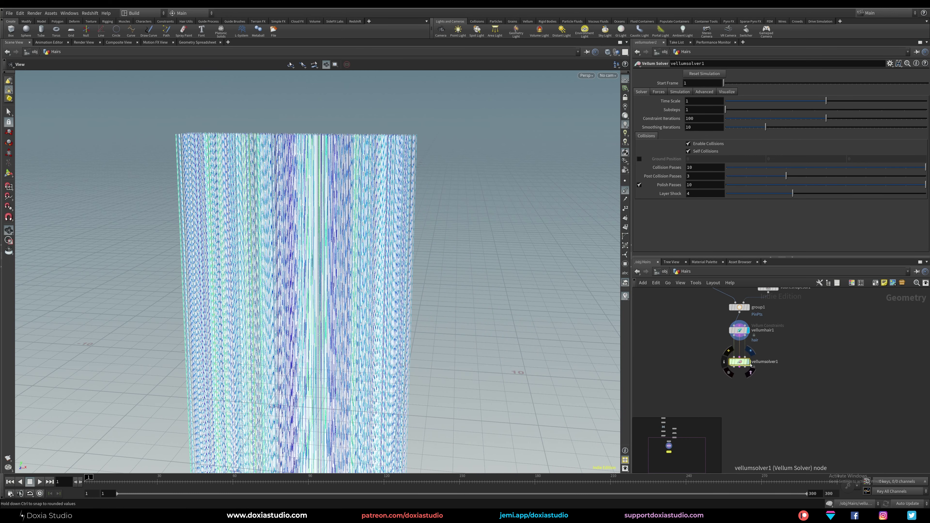
Display vellumsolver1 and assign the PinPts group as the Pin Points of vellumhair1.
{"action": "left_click", "coordinate": [749, 362]}
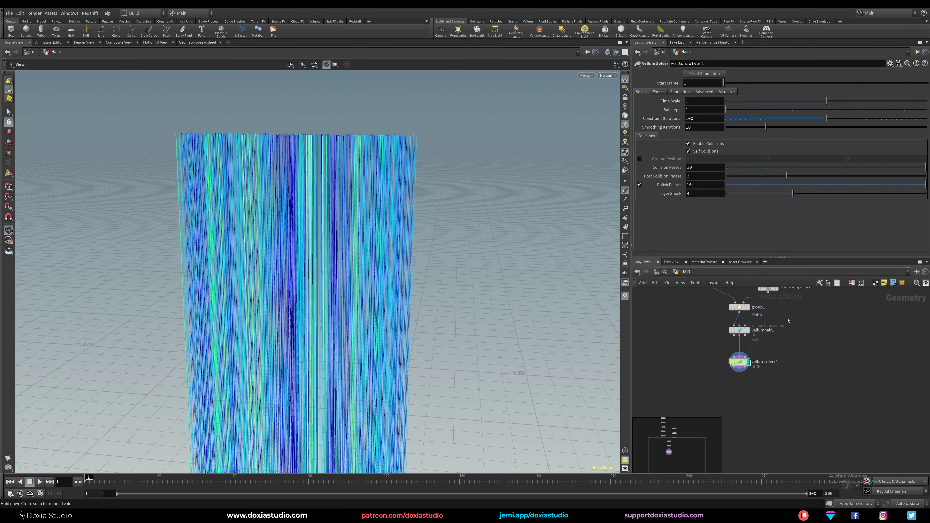
{"action": "key", "text": "o"}
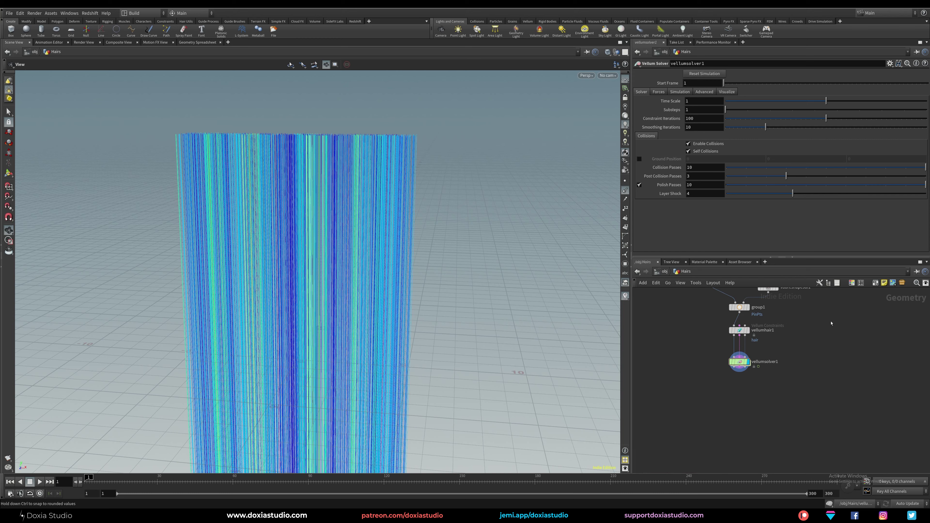
{"action": "left_click", "coordinate": [739, 330]}
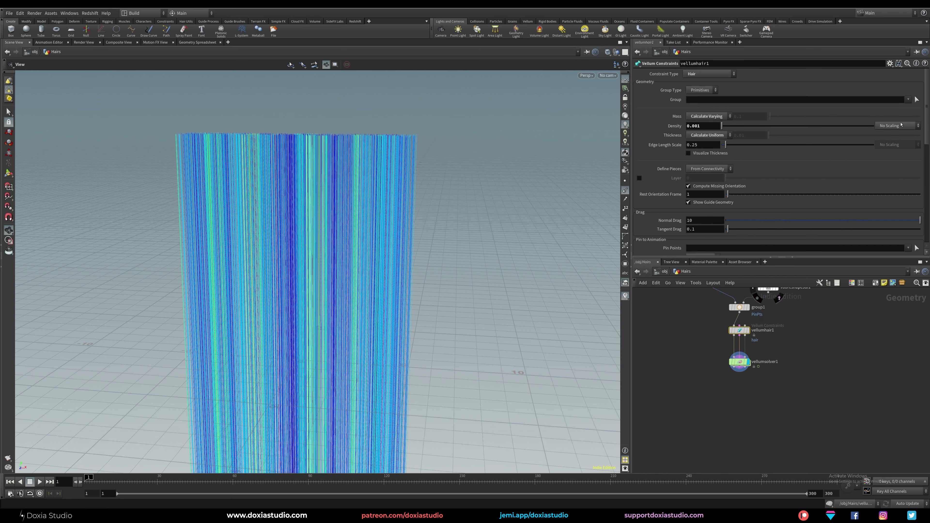
{"action": "scroll", "coordinate": [908, 157], "scroll_direction": "down", "scroll_amount": 5}
{"action": "scroll", "coordinate": [917, 153], "scroll_direction": "up", "scroll_amount": 1}
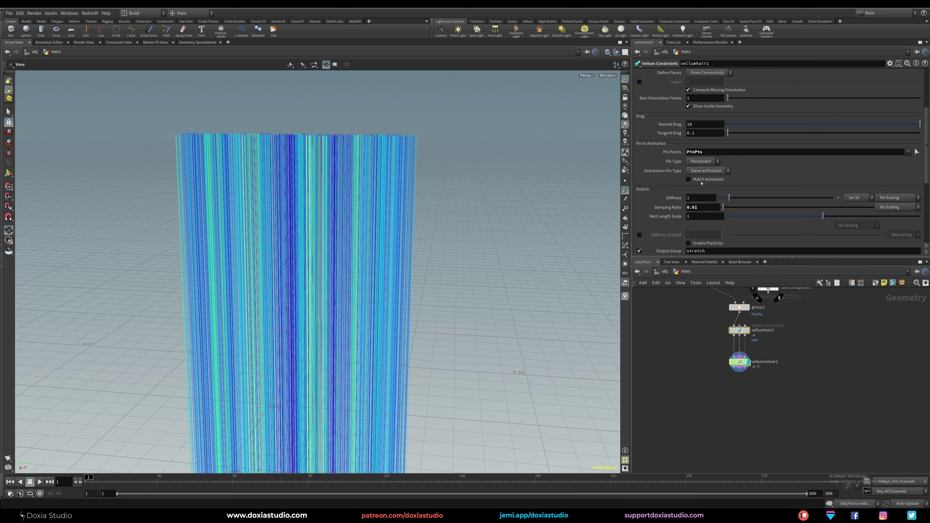
{"action": "left_click", "coordinate": [684, 359]}
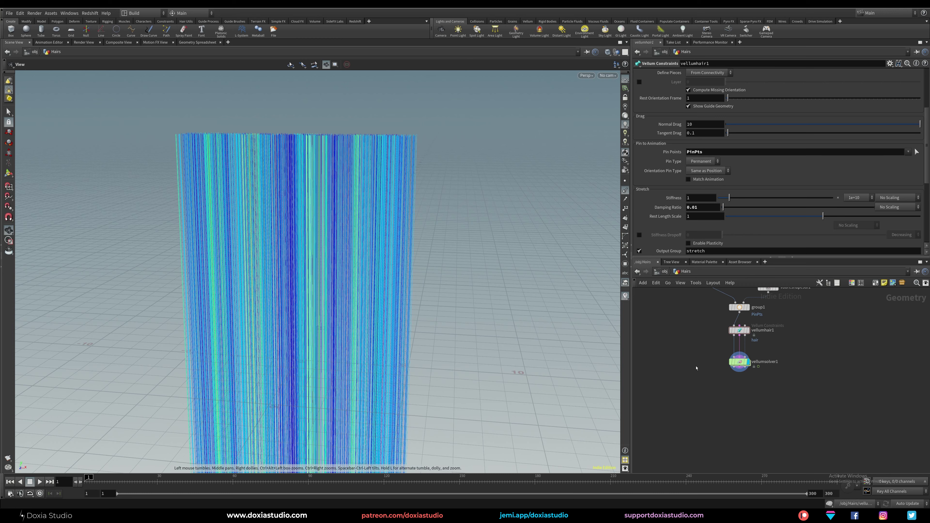
Play the pinned hair simulation for a few frames and stop it.
{"action": "left_click", "coordinate": [39, 481]}
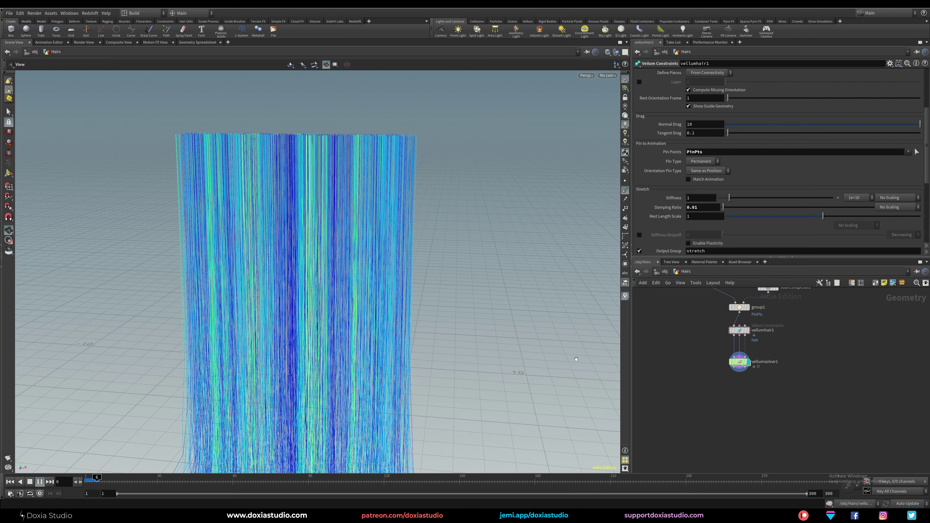
{"action": "left_click", "coordinate": [43, 484]}
Set hairgen1's Density to 20 and return the timeline to frame 1.
{"action": "middle_click_drag", "start_coordinate": [680, 338], "coordinate": [722, 402]}
{"action": "left_click_drag", "start_coordinate": [737, 324], "coordinate": [749, 322]}
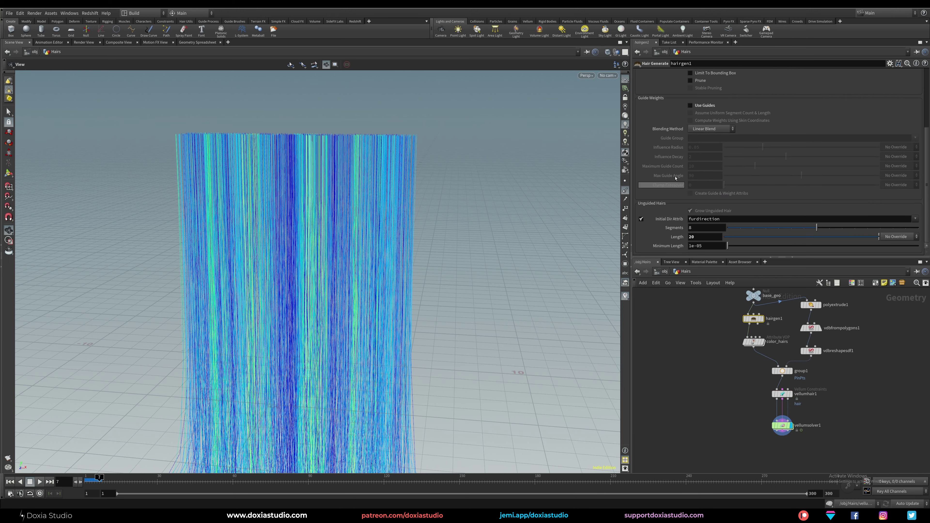
{"action": "scroll", "coordinate": [924, 95], "scroll_direction": "down", "scroll_amount": 5}
{"action": "scroll", "coordinate": [924, 94], "scroll_direction": "up", "scroll_amount": 2}
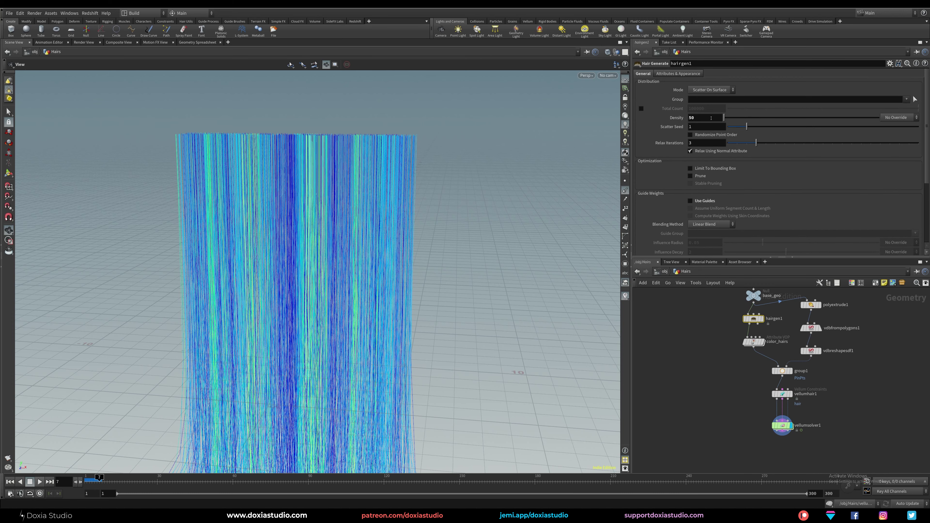
{"action": "double_click", "coordinate": [704, 118]}
{"action": "type", "text": "20"}
{"action": "key", "text": "Return"}
{"action": "middle_click_drag", "start_coordinate": [692, 419], "coordinate": [652, 393]}
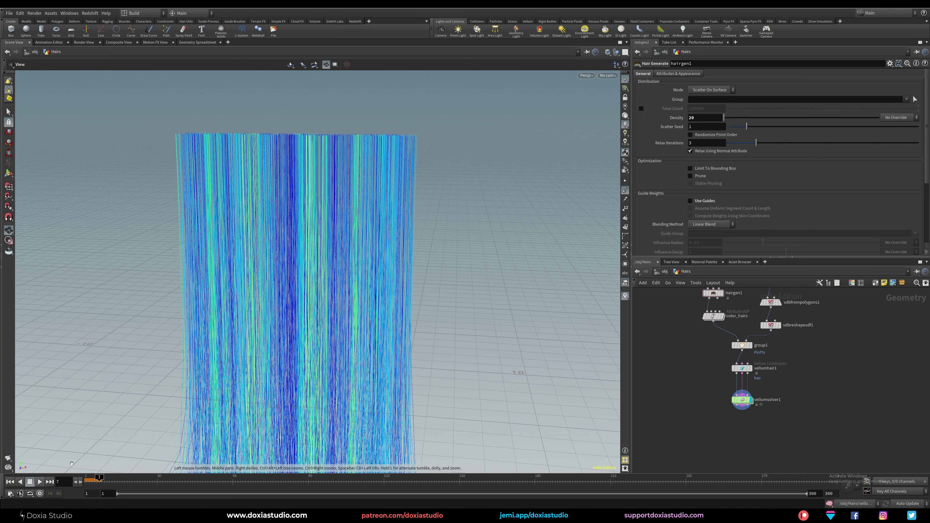
{"action": "left_click", "coordinate": [10, 482]}
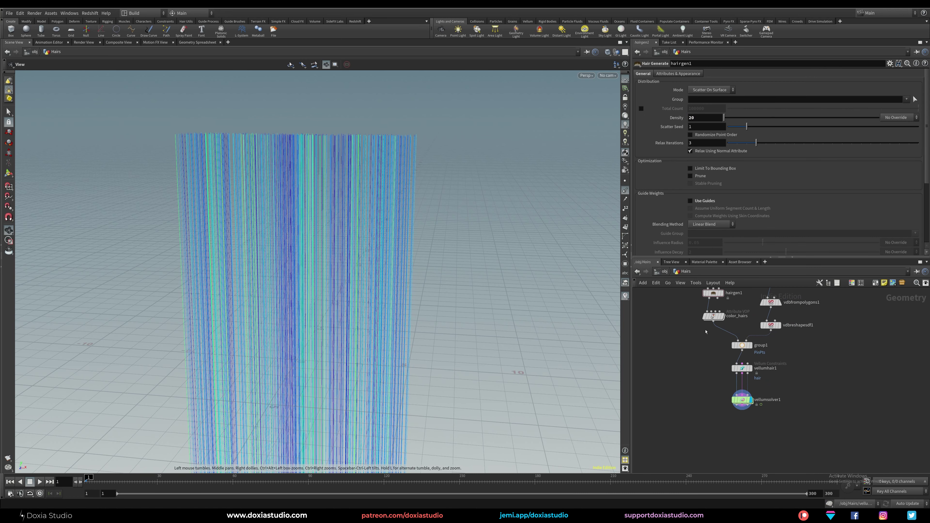
Play the lower-density hair simulation, check the strands' spread from another angle, and return to frame 1.
{"action": "middle_click_drag", "start_coordinate": [699, 375], "coordinate": [680, 390]}
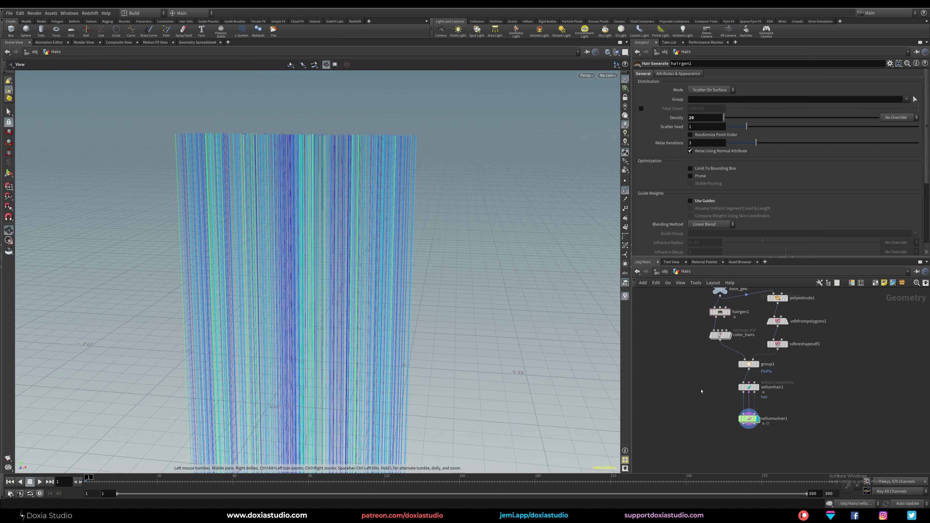
{"action": "middle_click_drag", "start_coordinate": [673, 385], "coordinate": [676, 368]}
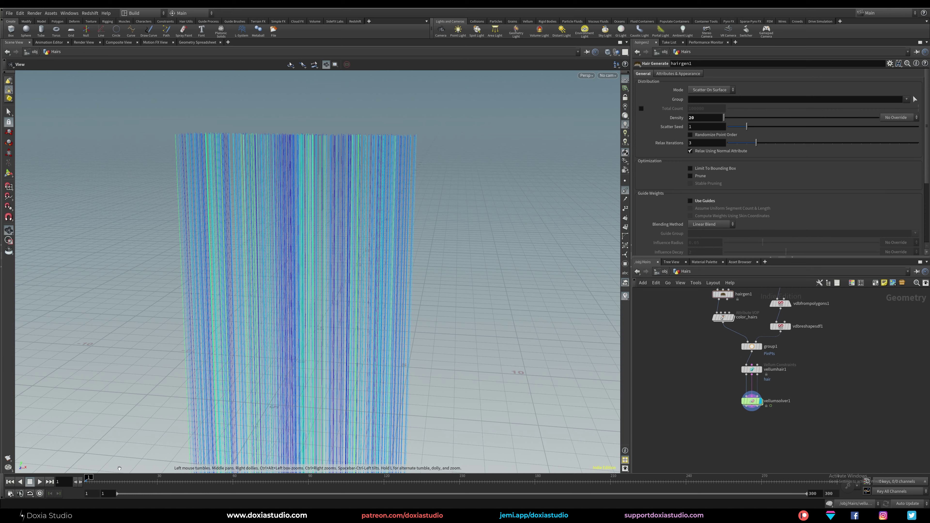
{"action": "left_click", "coordinate": [40, 482]}
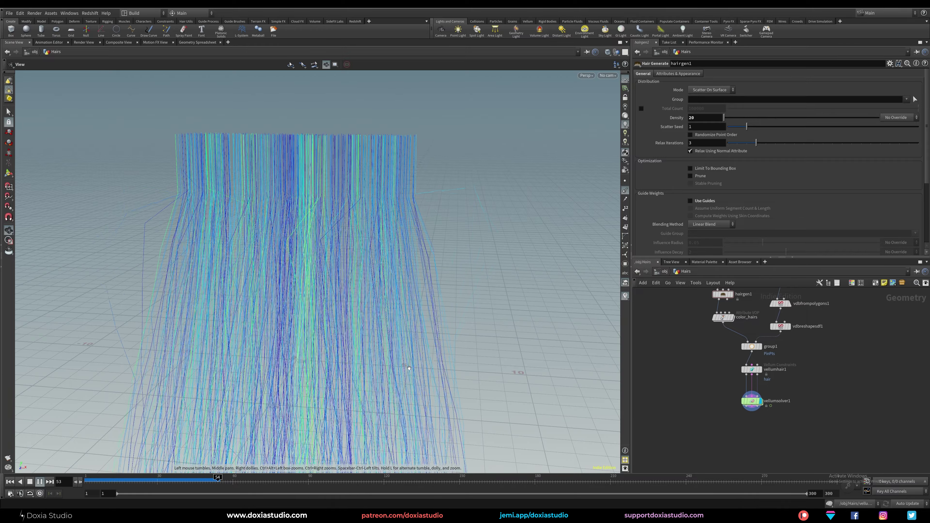
{"action": "left_click_drag", "start_coordinate": [398, 388], "coordinate": [326, 359]}
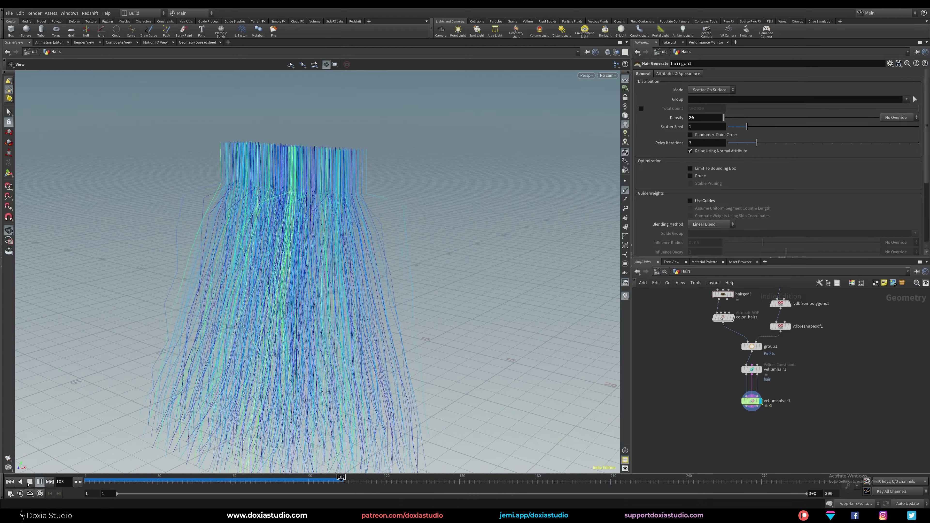
{"action": "left_click_drag", "start_coordinate": [87, 479], "coordinate": [195, 478]}
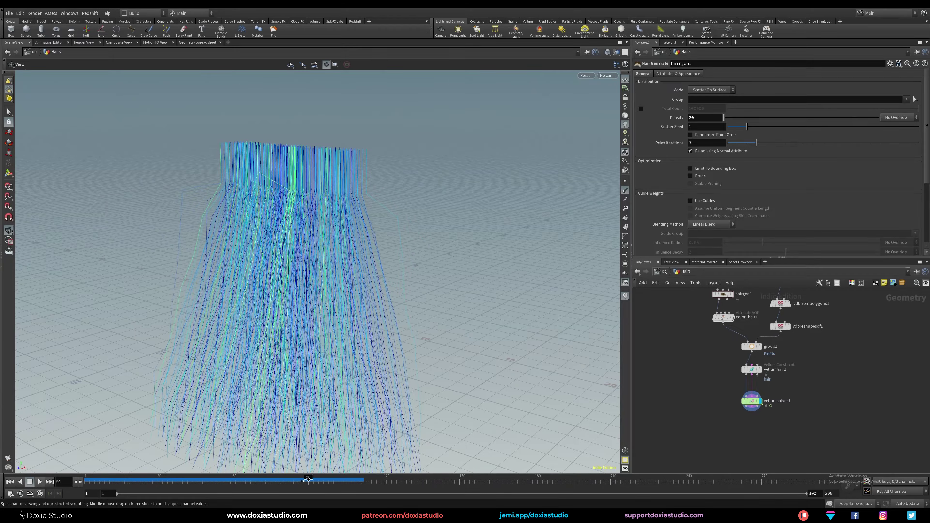
{"action": "left_click_drag", "start_coordinate": [116, 492], "coordinate": [85, 492]}
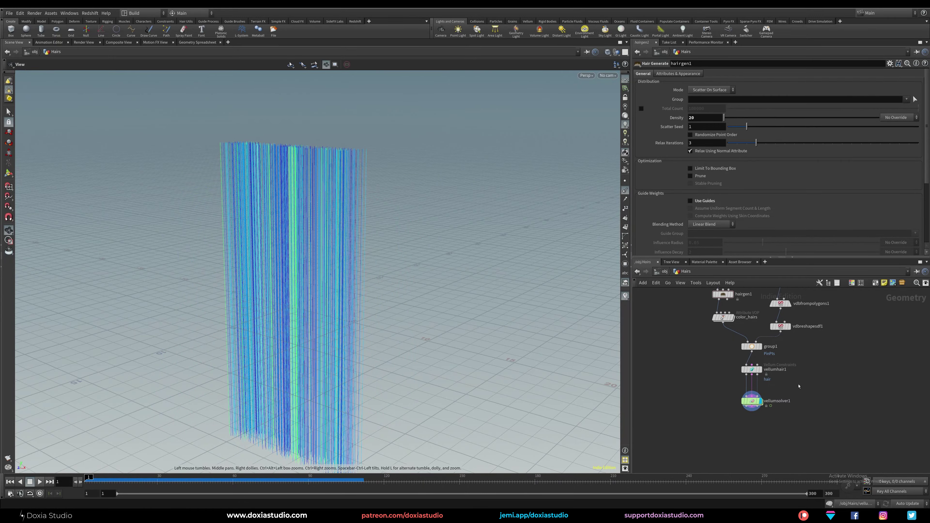
Display vellumhair1 with Visualize Thickness enabled and examine the collision thickness around the hair points.
{"action": "left_click", "coordinate": [758, 369]}
{"action": "left_click", "coordinate": [750, 369]}
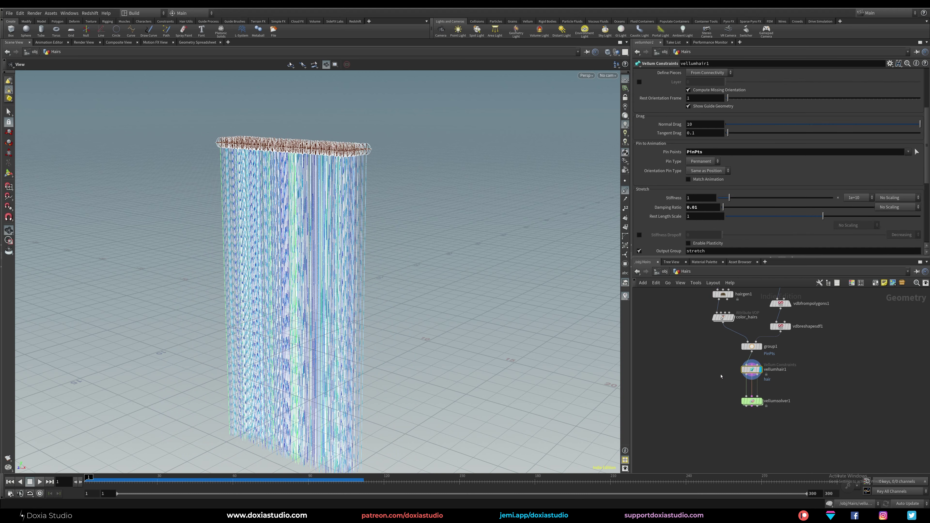
{"action": "scroll", "coordinate": [327, 192], "scroll_direction": "up", "scroll_amount": 5}
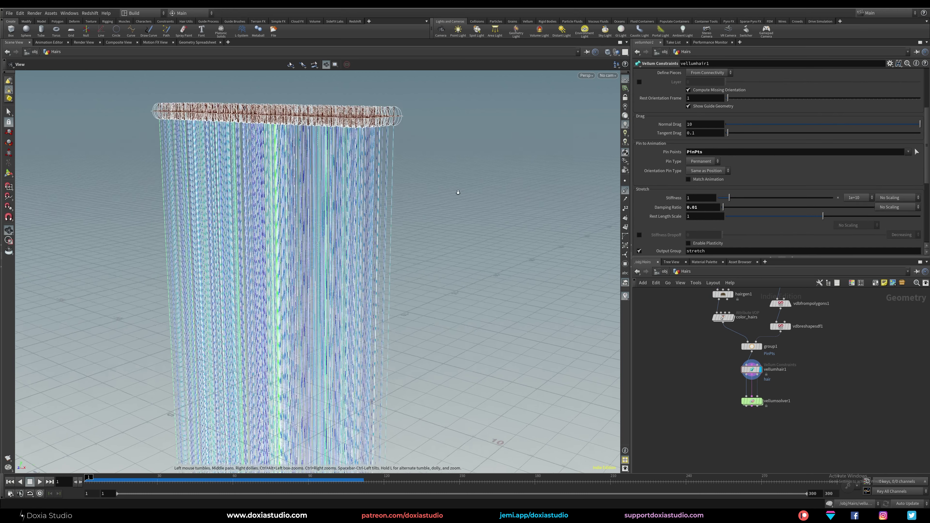
{"action": "middle_click_drag", "start_coordinate": [327, 191], "coordinate": [338, 227]}
{"action": "left_click_drag", "start_coordinate": [926, 136], "coordinate": [922, 92]}
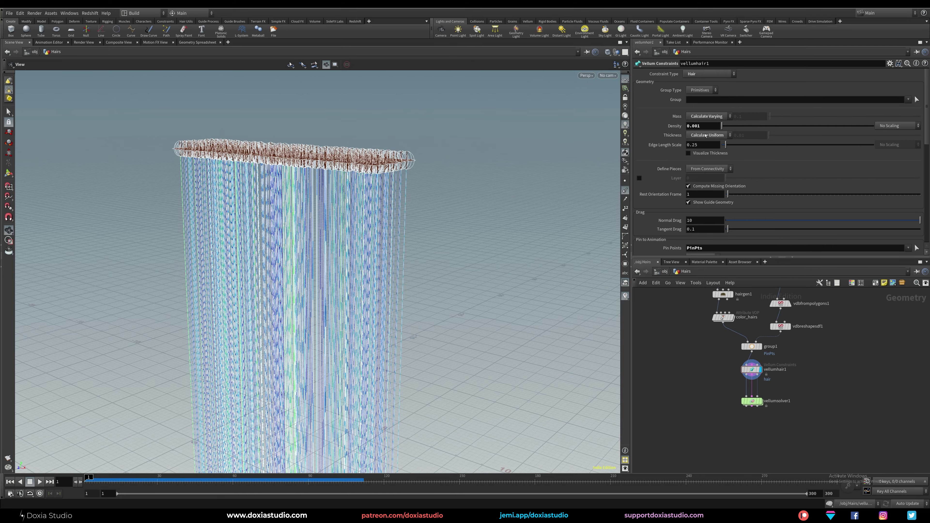
{"action": "left_click", "coordinate": [688, 154]}
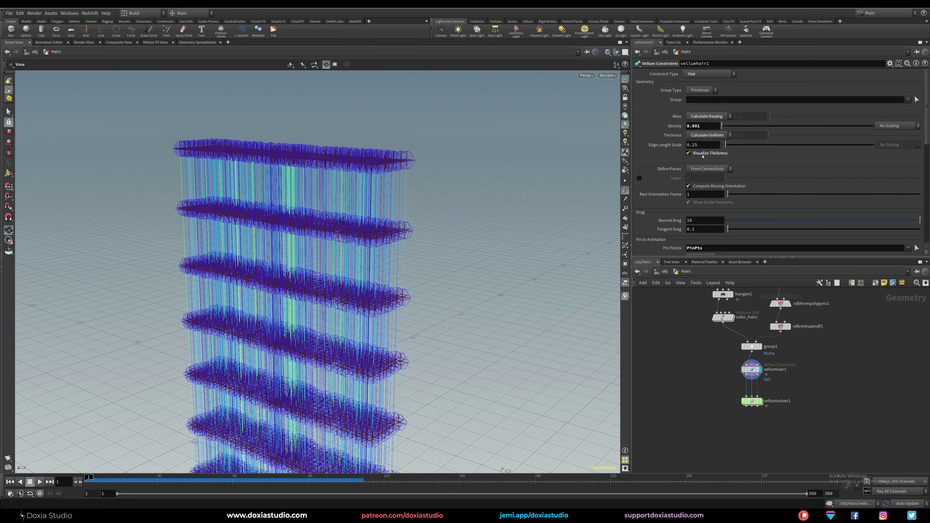
{"action": "scroll", "coordinate": [478, 356], "scroll_direction": "up", "scroll_amount": 6}
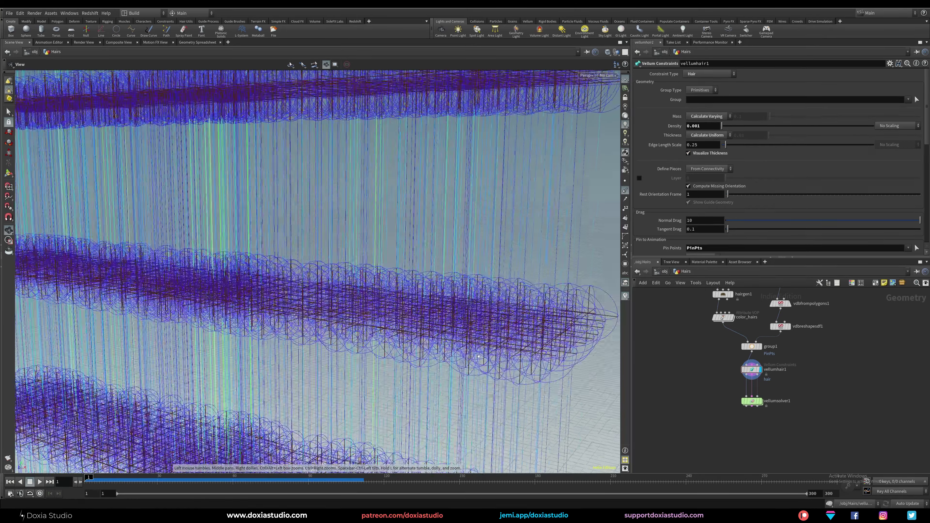
{"action": "left_click_drag", "start_coordinate": [478, 356], "coordinate": [510, 334]}
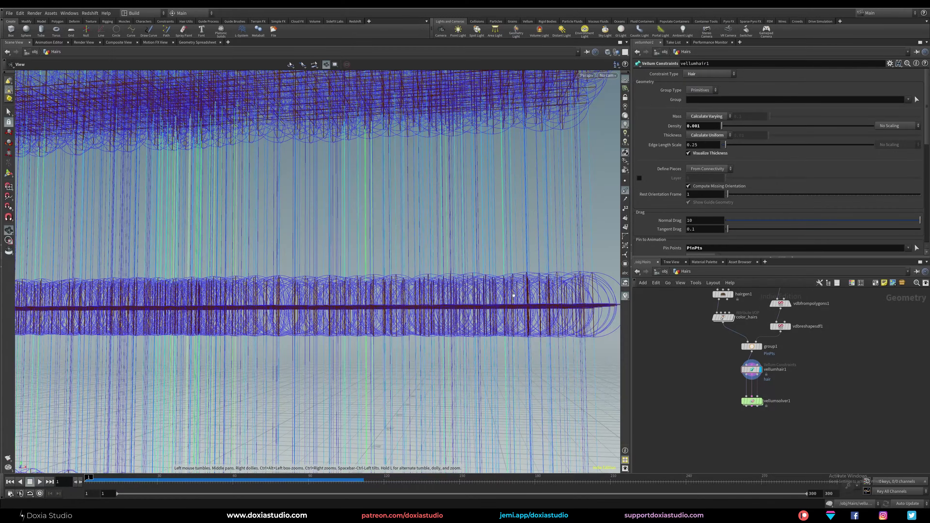
{"action": "left_click_drag", "start_coordinate": [513, 296], "coordinate": [395, 342]}
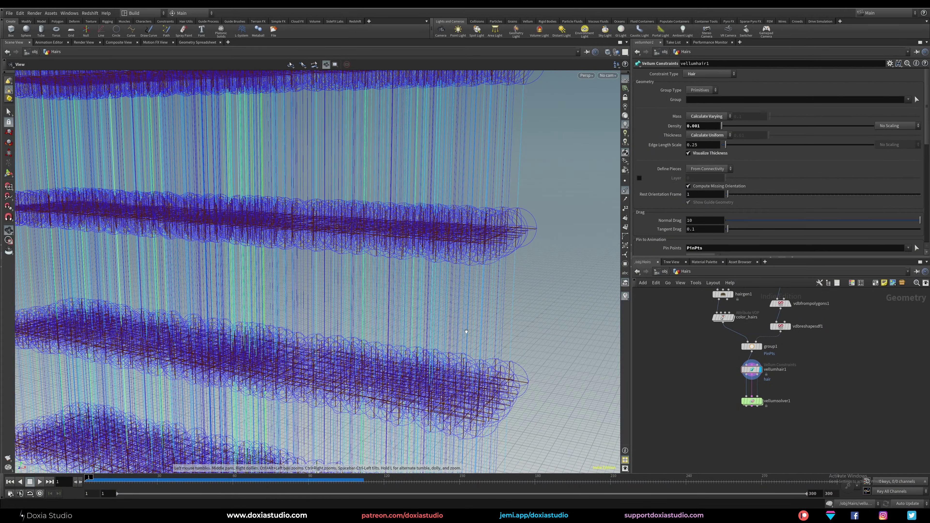
{"action": "left_click_drag", "start_coordinate": [467, 331], "coordinate": [587, 123]}
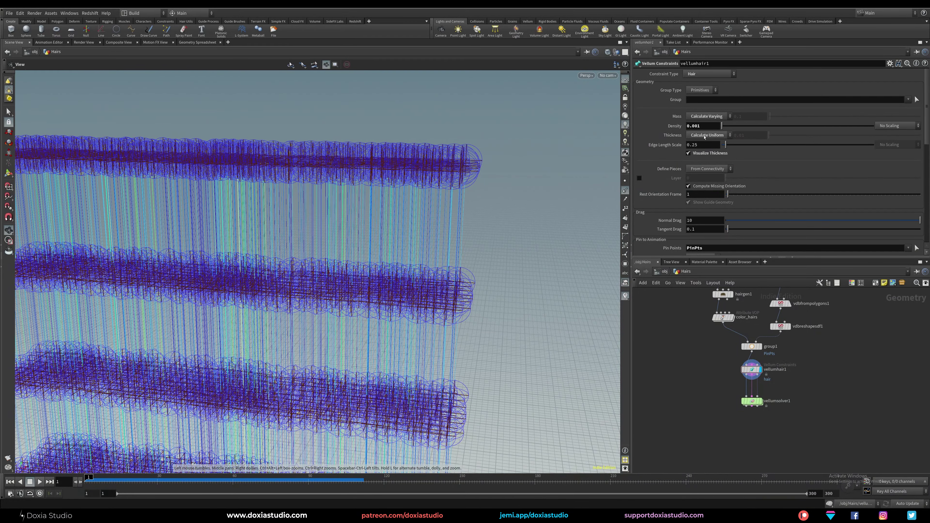
Switch vellumhair1's Thickness to Set Uniform at 0.01 and check the thickness spheres on the hair points.
{"action": "left_click", "coordinate": [704, 136]}
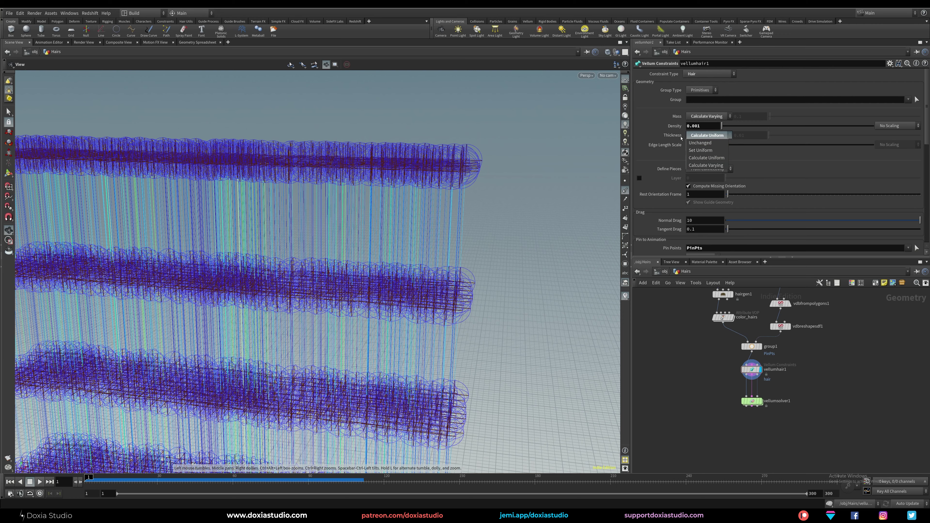
{"action": "left_click", "coordinate": [710, 151]}
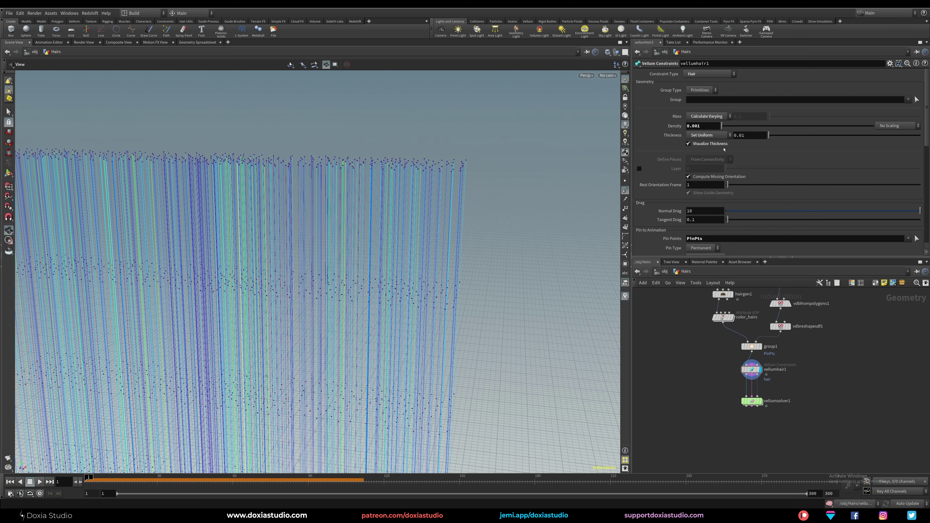
{"action": "left_click_drag", "start_coordinate": [415, 275], "coordinate": [430, 304]}
{"action": "right_click_drag", "start_coordinate": [430, 304], "coordinate": [519, 297]}
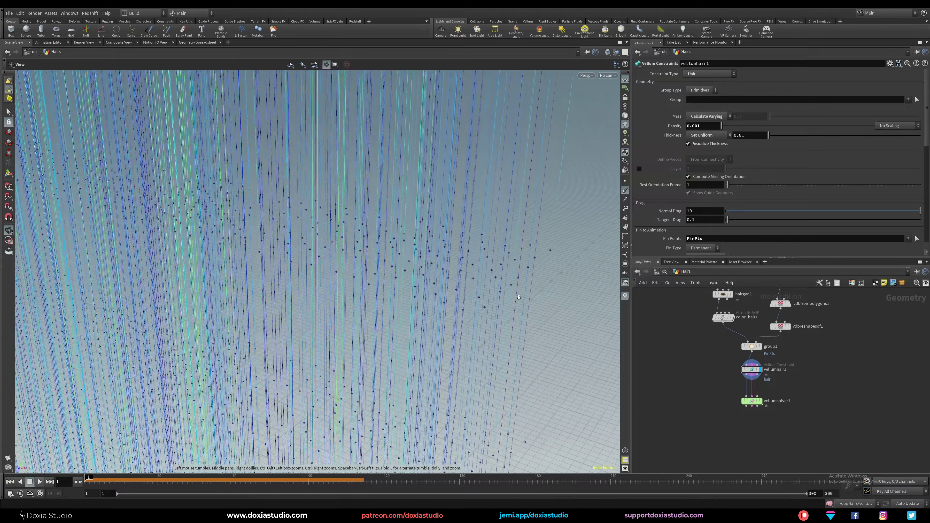
{"action": "left_click_drag", "start_coordinate": [518, 298], "coordinate": [469, 305]}
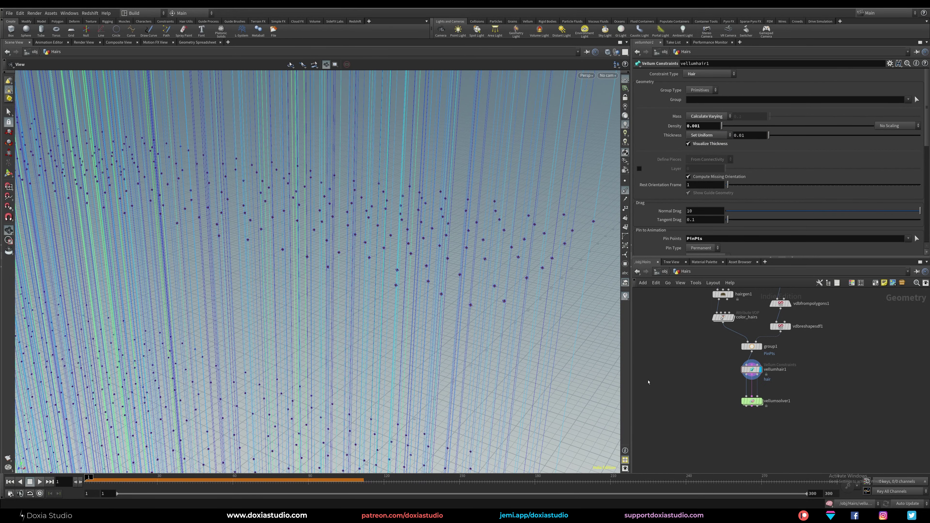
Turn off Visualize Thickness on vellumhair1 and display vellumsolver1.
{"action": "left_click", "coordinate": [13, 482]}
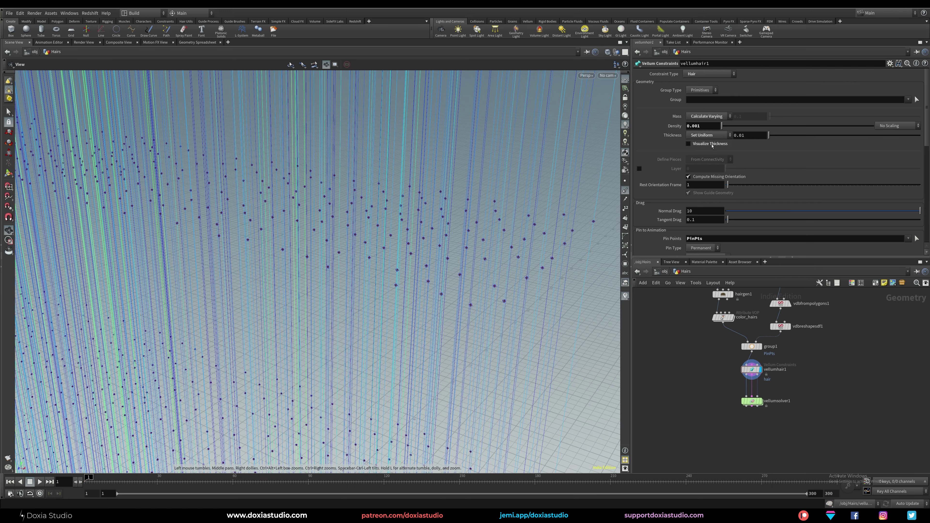
{"action": "left_click", "coordinate": [760, 401]}
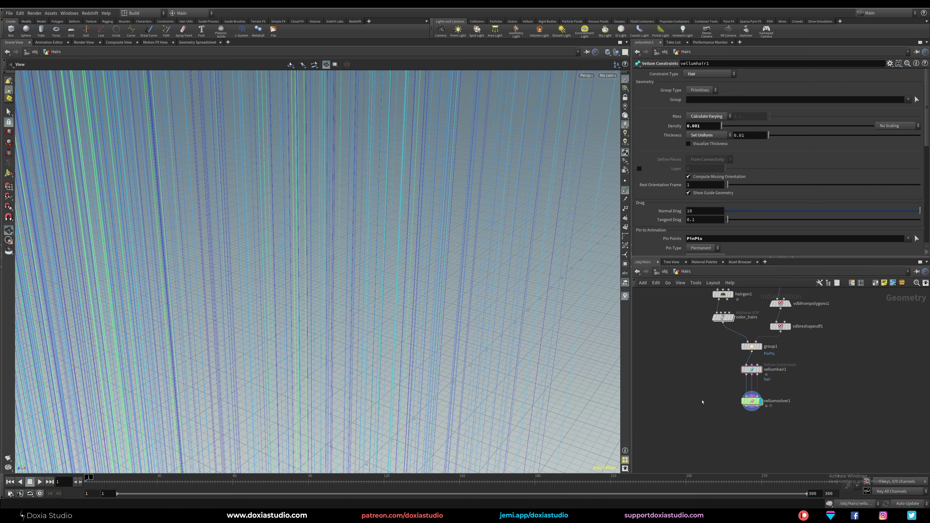
Play the simulation with the uniform hair thickness, then return to frame 1 and view the whole curtain.
{"action": "scroll", "coordinate": [341, 351], "scroll_direction": "down", "scroll_amount": 5}
{"action": "mouse_move", "coordinate": [340, 350]}
{"action": "left_mouse_down"}
{"action": "mouse_move", "coordinate": [363, 323]}
{"action": "mouse_move", "coordinate": [310, 320]}
{"action": "mouse_move", "coordinate": [349, 335]}
{"action": "mouse_move", "coordinate": [339, 334]}
{"action": "left_mouse_up"}
{"action": "left_click", "coordinate": [40, 482]}
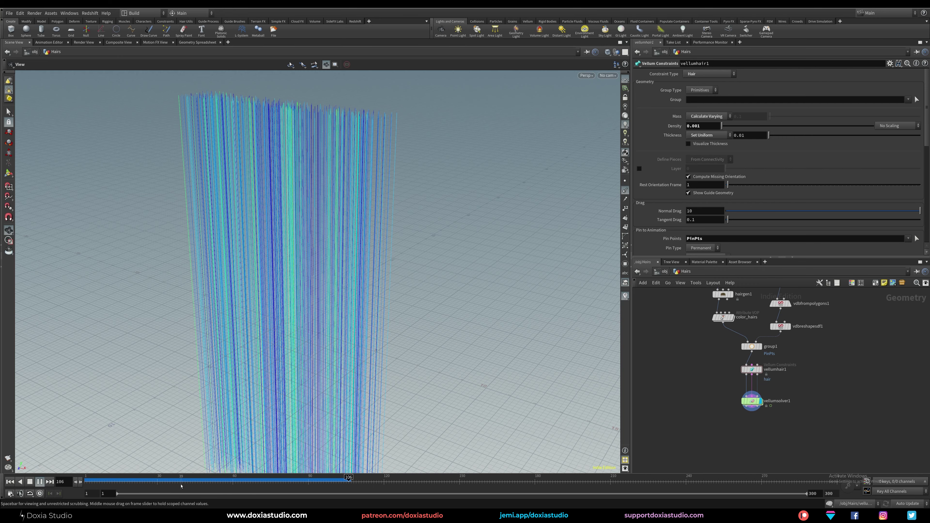
{"action": "mouse_move", "coordinate": [141, 484]}
{"action": "left_mouse_down"}
{"action": "mouse_move", "coordinate": [126, 484]}
{"action": "mouse_move", "coordinate": [134, 485]}
{"action": "left_mouse_up"}
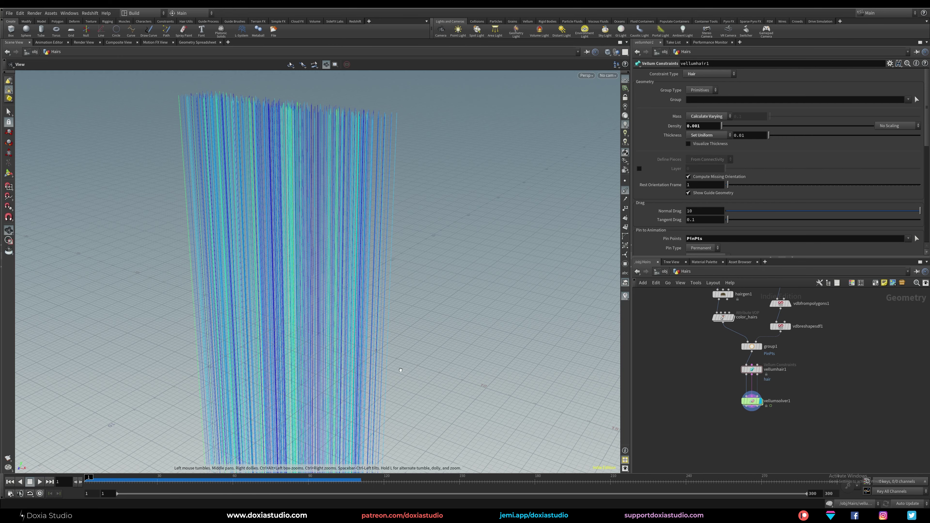
{"action": "scroll", "coordinate": [282, 257], "scroll_direction": "down", "scroll_amount": 3}
Examine vellumhair1's pin, stretch and bend constraint settings.
{"action": "key", "text": "ctrl+Up"}
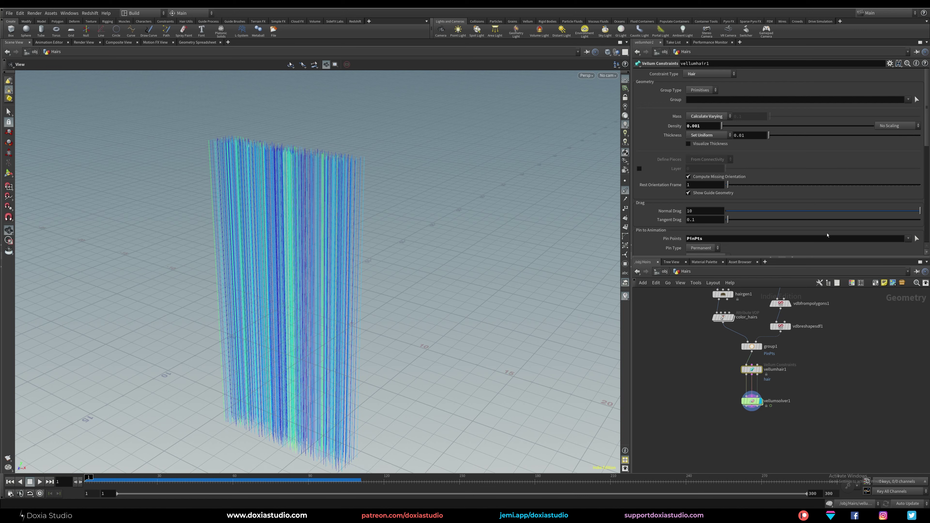
{"action": "left_click_drag", "start_coordinate": [928, 140], "coordinate": [927, 185]}
{"action": "scroll", "coordinate": [919, 198], "scroll_direction": "down", "scroll_amount": 3}
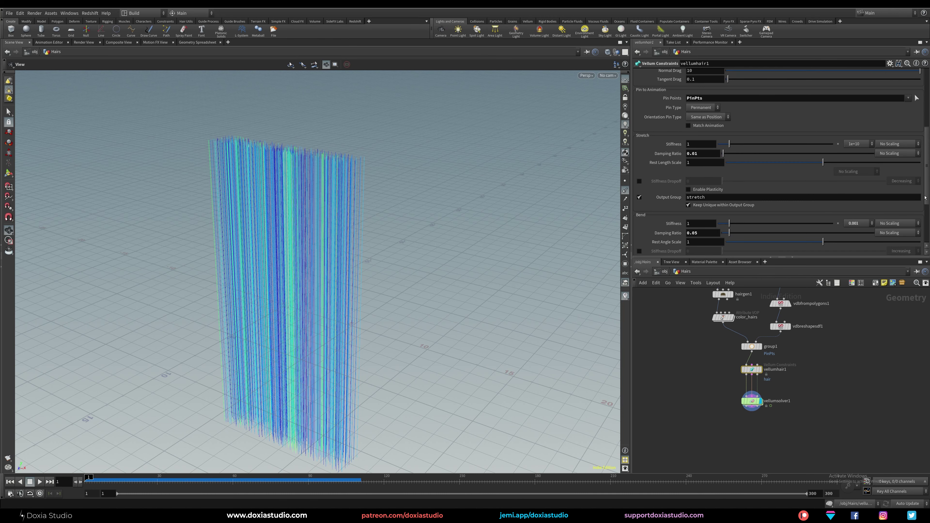
{"action": "scroll", "coordinate": [924, 206], "scroll_direction": "up", "scroll_amount": 1}
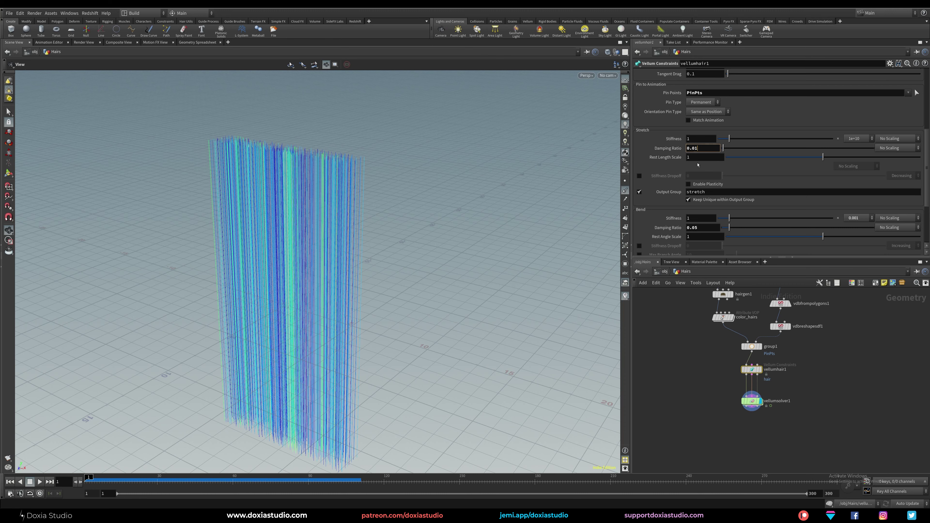
{"action": "left_click", "coordinate": [696, 366]}
{"action": "middle_click_drag", "start_coordinate": [668, 370], "coordinate": [672, 388]}
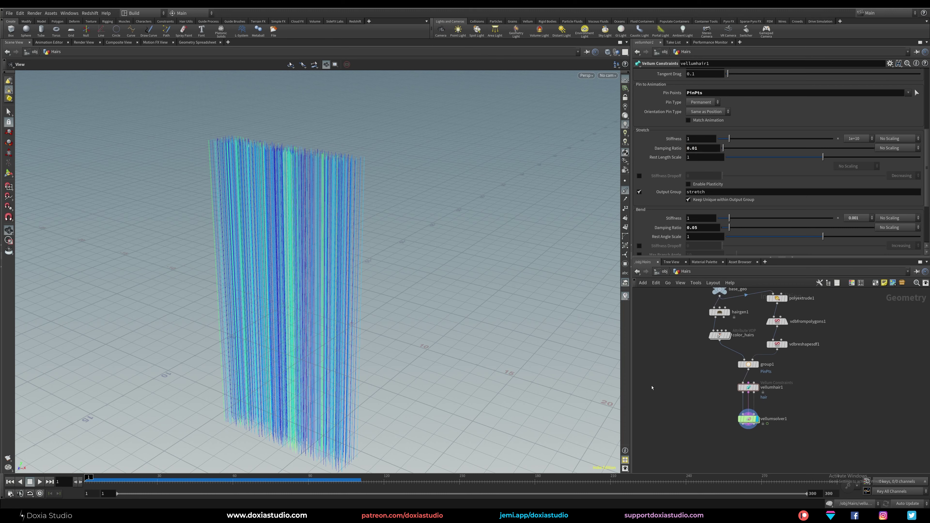
{"action": "middle_click_drag", "start_coordinate": [902, 384], "coordinate": [815, 366]}
{"action": "left_click_drag", "start_coordinate": [372, 331], "coordinate": [300, 320]}
{"action": "middle_click_drag", "start_coordinate": [847, 363], "coordinate": [827, 367]}
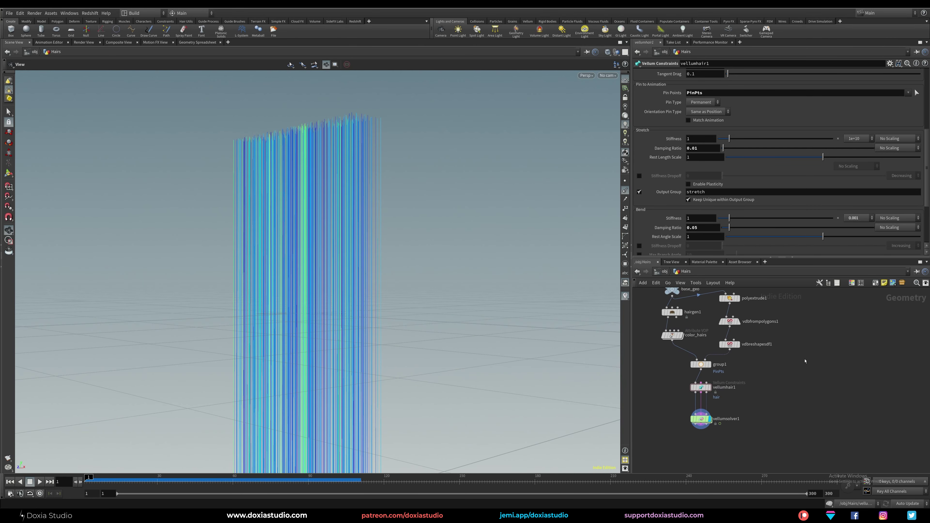
{"action": "mouse_move", "coordinate": [88, 480]}
{"action": "left_mouse_down"}
{"action": "mouse_move", "coordinate": [321, 480]}
{"action": "mouse_move", "coordinate": [88, 481]}
{"action": "left_mouse_up"}
{"action": "middle_click_drag", "start_coordinate": [808, 331], "coordinate": [804, 356]}
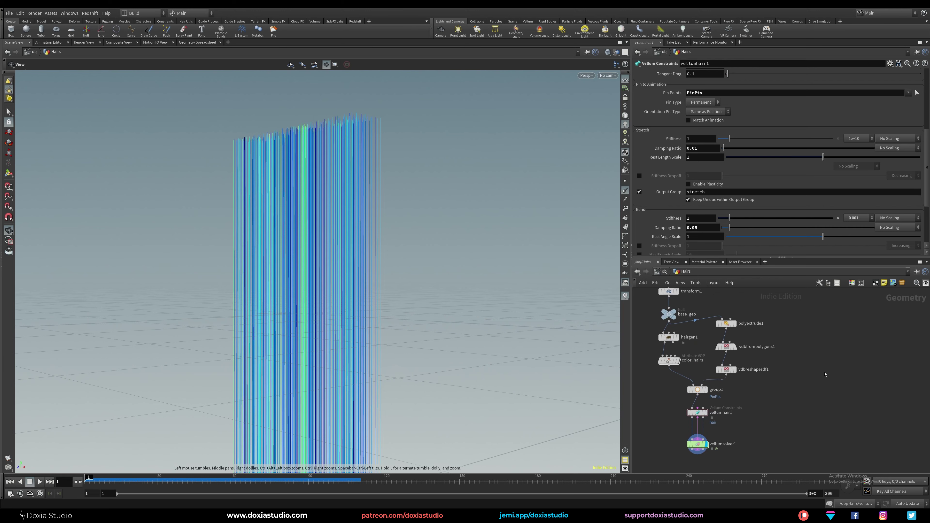
{"action": "left_click_drag", "start_coordinate": [290, 367], "coordinate": [395, 315]}
{"action": "middle_click_drag", "start_coordinate": [802, 405], "coordinate": [797, 383]}
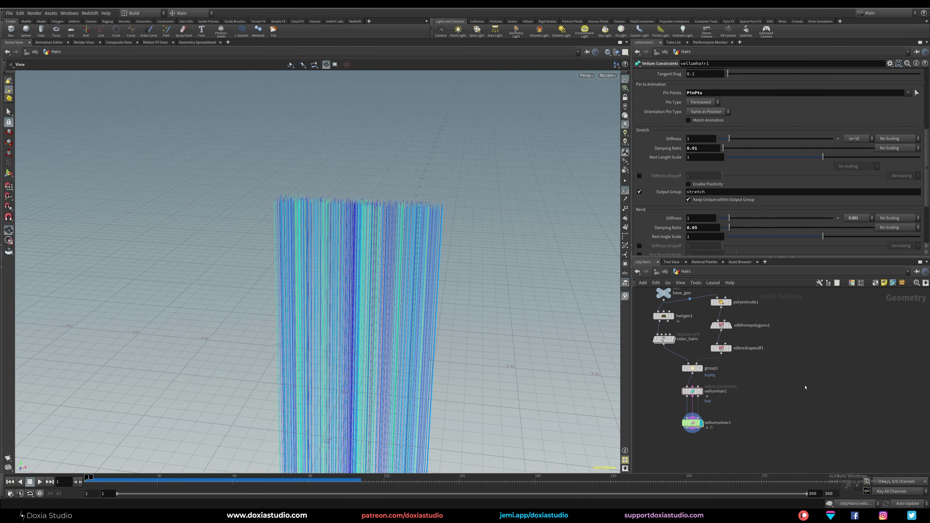
Add a Grid node in the empty area beside the hair network and display it.
{"action": "key", "text": "Tab"}
{"action": "type", "text": "gr"}
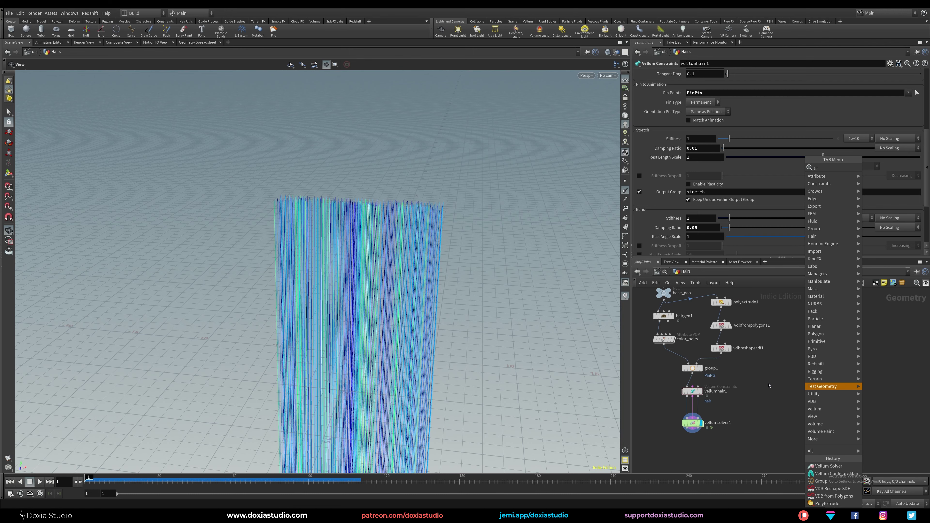
{"action": "type", "text": "id"}
{"action": "key", "text": "Return"}
{"action": "left_click", "coordinate": [783, 397]}
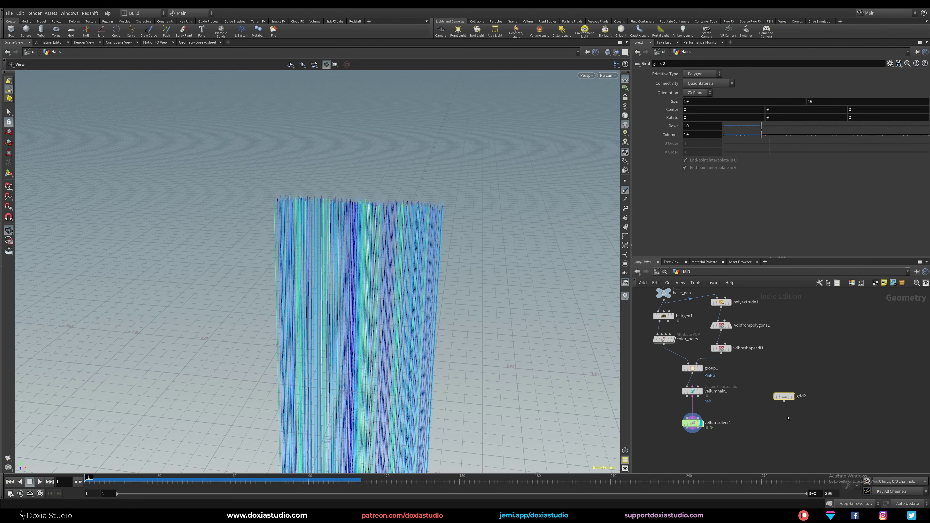
{"action": "left_click_drag", "start_coordinate": [785, 397], "coordinate": [797, 364]}
{"action": "key", "text": "r"}
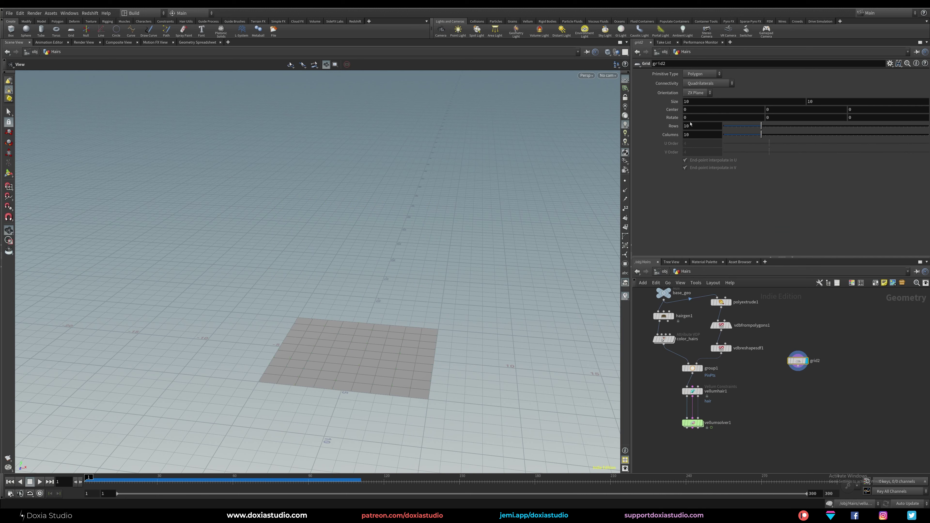
Set grid2's size to 2 by 40 to form a long, narrow strip.
{"action": "left_click_drag", "start_coordinate": [692, 102], "coordinate": [666, 104]}
{"action": "type", "text": "2"}
{"action": "key", "text": "Return"}
{"action": "left_click", "coordinate": [822, 101]}
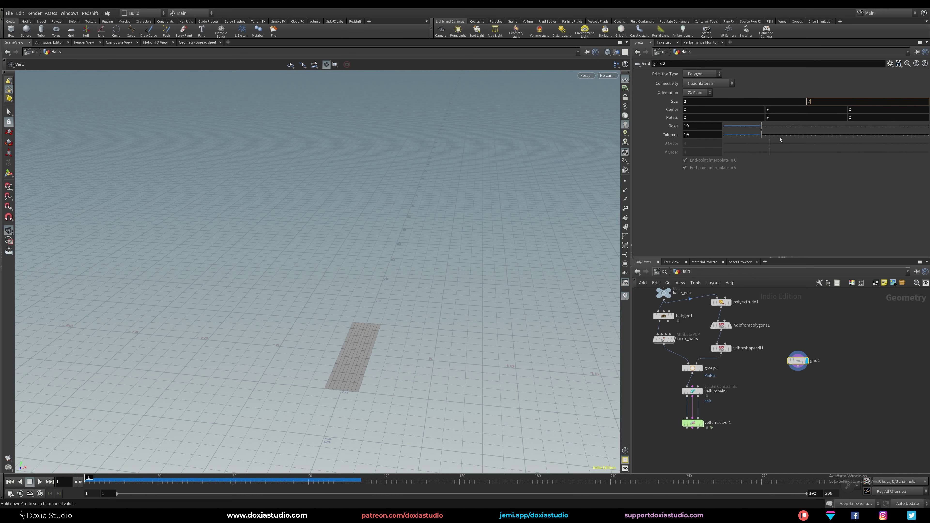
{"action": "type", "text": "20"}
{"action": "key", "text": "Return"}
{"action": "left_click", "coordinate": [816, 102]}
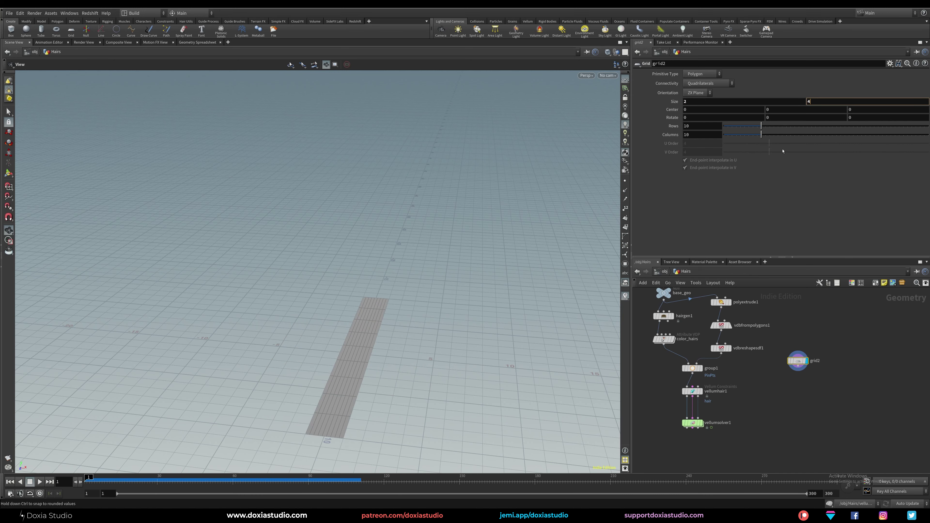
{"action": "type", "text": "40"}
{"action": "key", "text": "Return"}
{"action": "right_click_drag", "start_coordinate": [399, 369], "coordinate": [397, 366]}
{"action": "middle_click_drag", "start_coordinate": [397, 365], "coordinate": [349, 250]}
Add a Scatter node fed by grid2 and display its points.
{"action": "left_click", "coordinate": [798, 366]}
{"action": "key", "text": "Tab"}
{"action": "type", "text": "sc"}
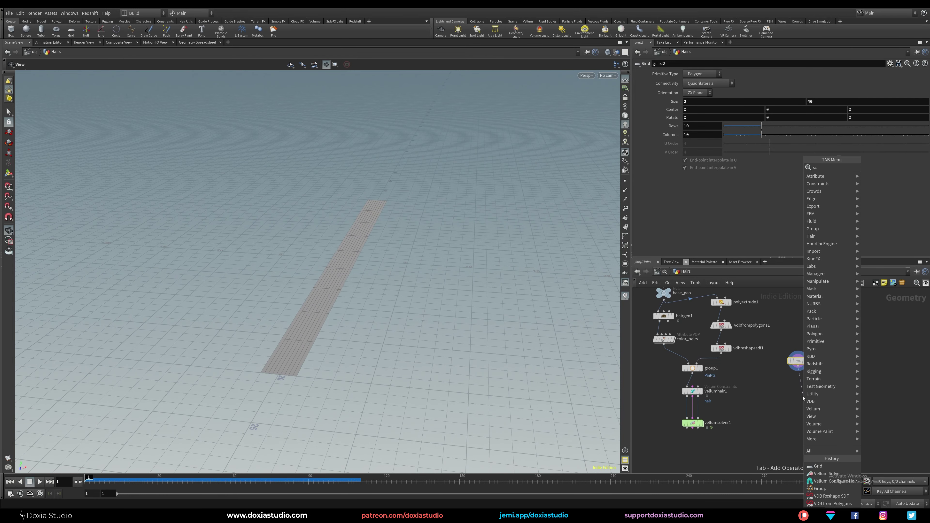
{"action": "type", "text": "at"}
{"action": "left_click", "coordinate": [883, 168]}
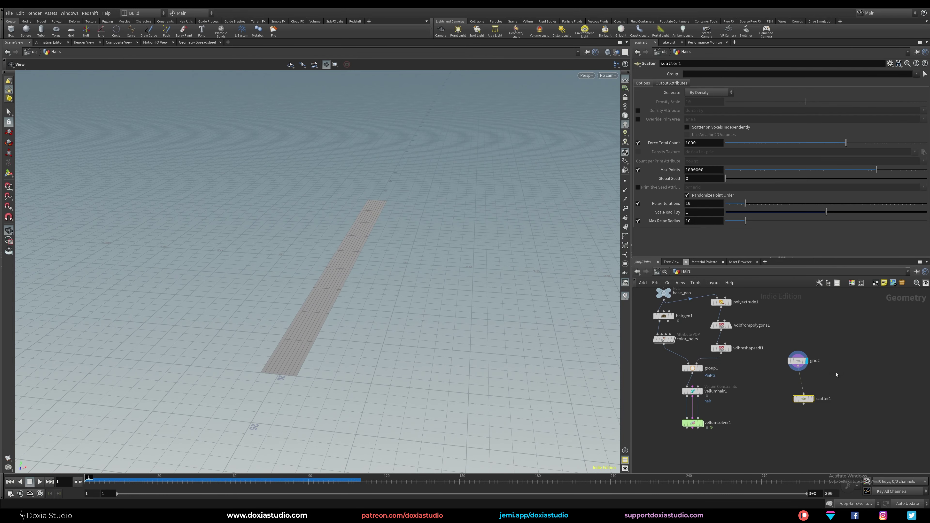
{"action": "left_click", "coordinate": [813, 394]}
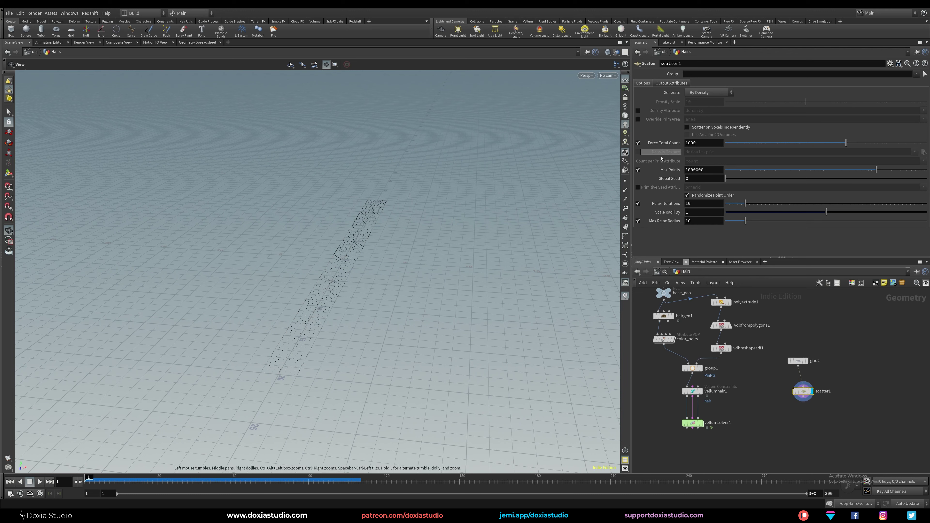
Turn off Relax Iterations on scatter1 and set its Force Total Count to 50.
{"action": "left_click", "coordinate": [638, 203]}
{"action": "left_click_drag", "start_coordinate": [700, 143], "coordinate": [651, 154]}
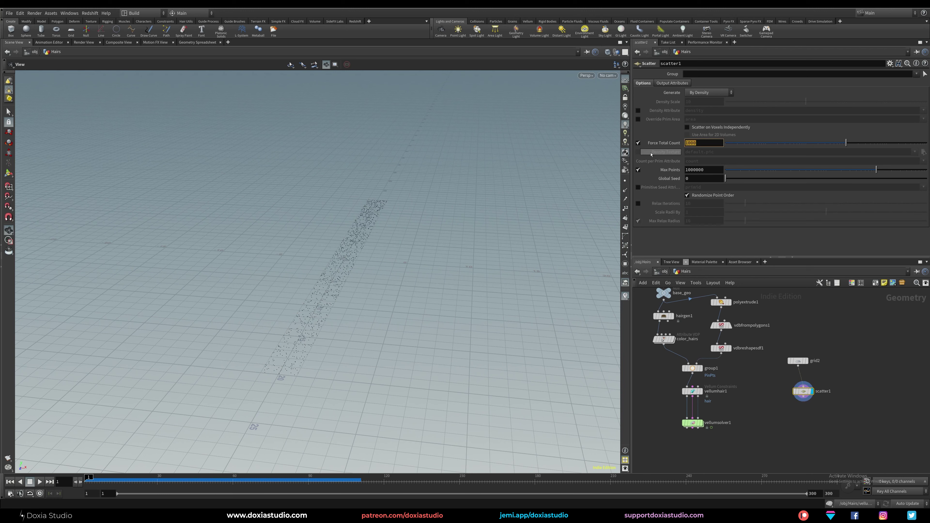
{"action": "type", "text": "50"}
{"action": "key", "text": "Return"}
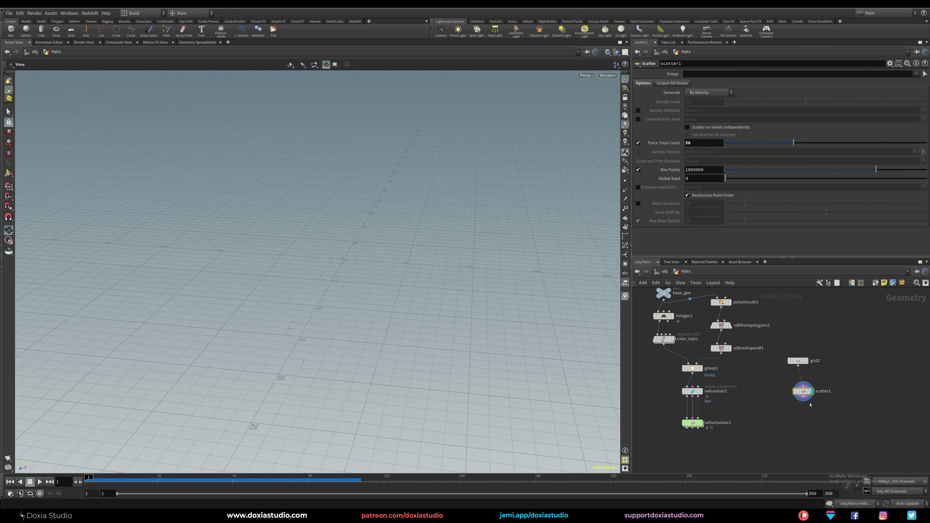
Move grid2 and scatter1 aside in the network and add a Sphere node next to them.
{"action": "left_click", "coordinate": [807, 362]}
{"action": "left_click_drag", "start_coordinate": [809, 363], "coordinate": [835, 360]}
{"action": "left_click_drag", "start_coordinate": [802, 391], "coordinate": [824, 391]}
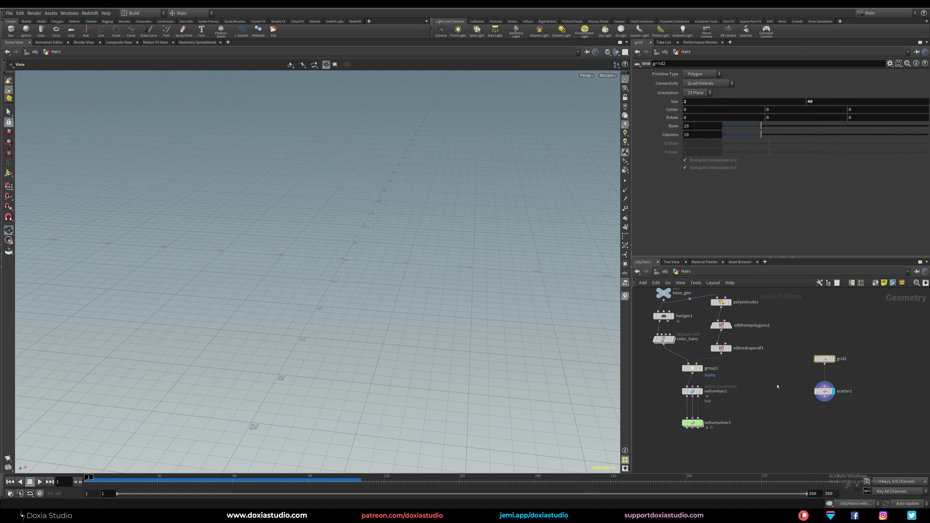
{"action": "left_click", "coordinate": [780, 386]}
{"action": "key", "text": "Tab"}
{"action": "type", "text": "sphere"}
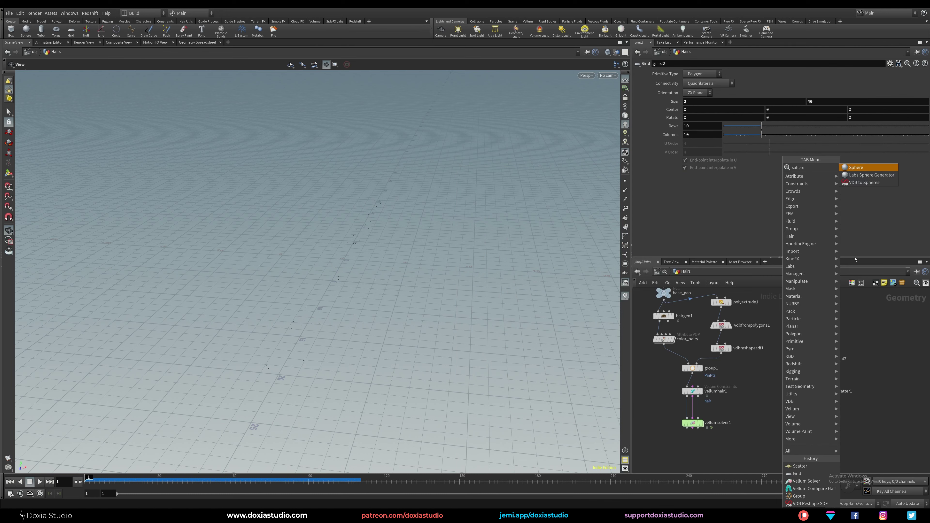
{"action": "left_click", "coordinate": [857, 169]}
{"action": "left_click", "coordinate": [778, 386]}
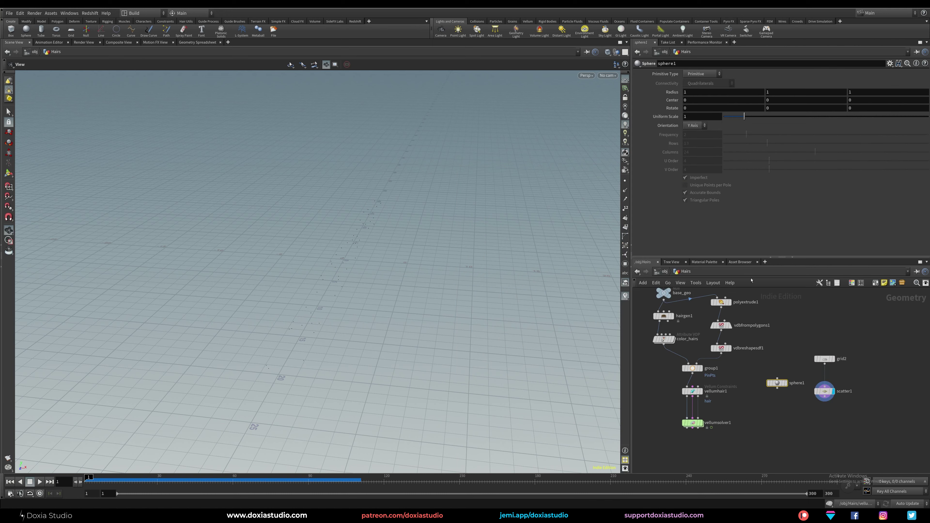
Change sphere1's primitive type to Polygon and set its frequency to 4.
{"action": "left_click", "coordinate": [704, 74]}
{"action": "left_click", "coordinate": [700, 88]}
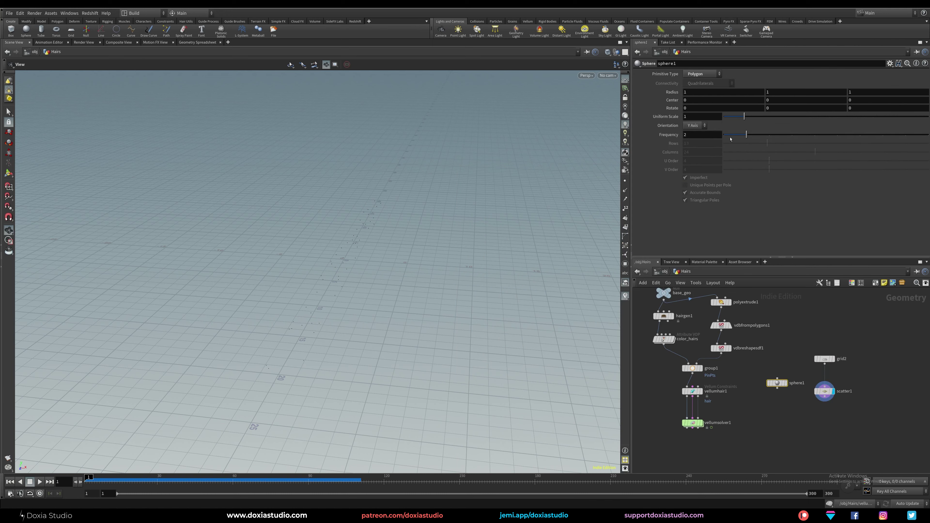
{"action": "type", "text": "4"}
{"action": "key", "text": "Return"}
Add a Copy to Points node that copies sphere1 onto scatter1's points and display the result.
{"action": "key", "text": "Tab"}
{"action": "type", "text": "co"}
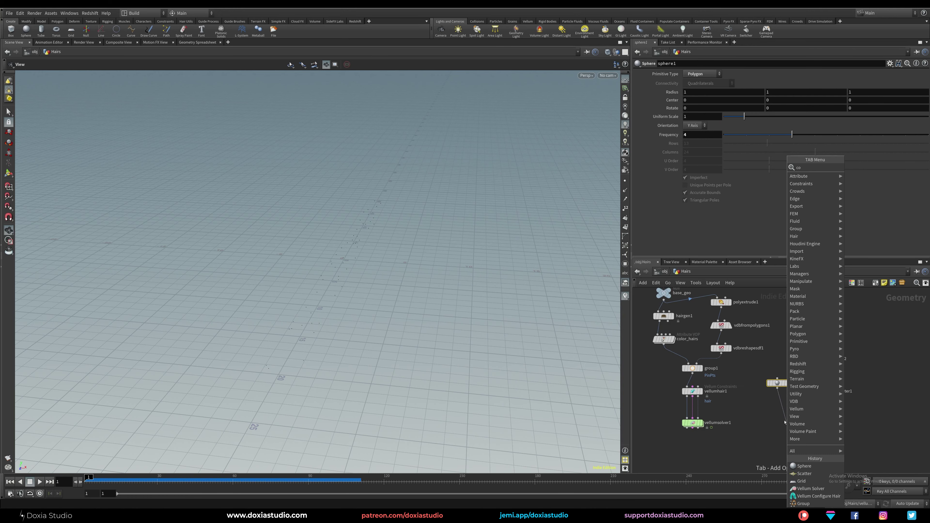
{"action": "type", "text": "py"}
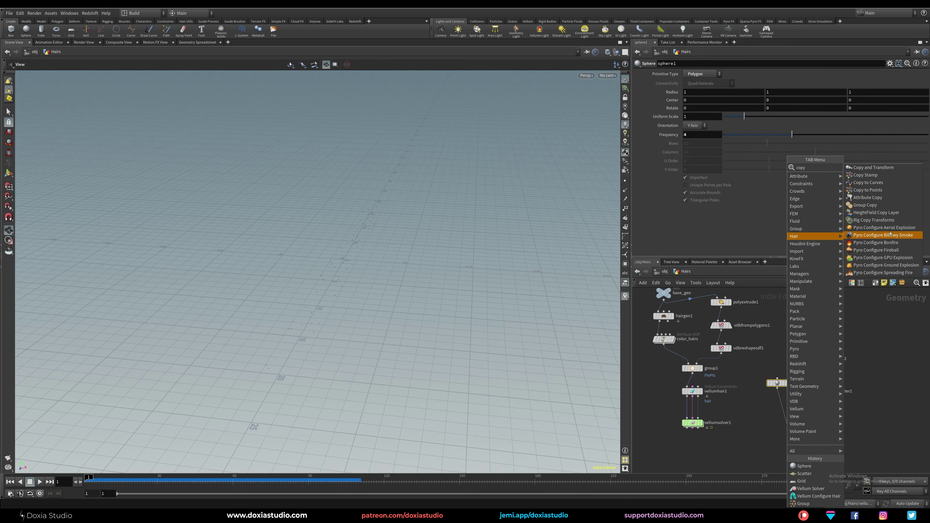
{"action": "left_click", "coordinate": [875, 190]}
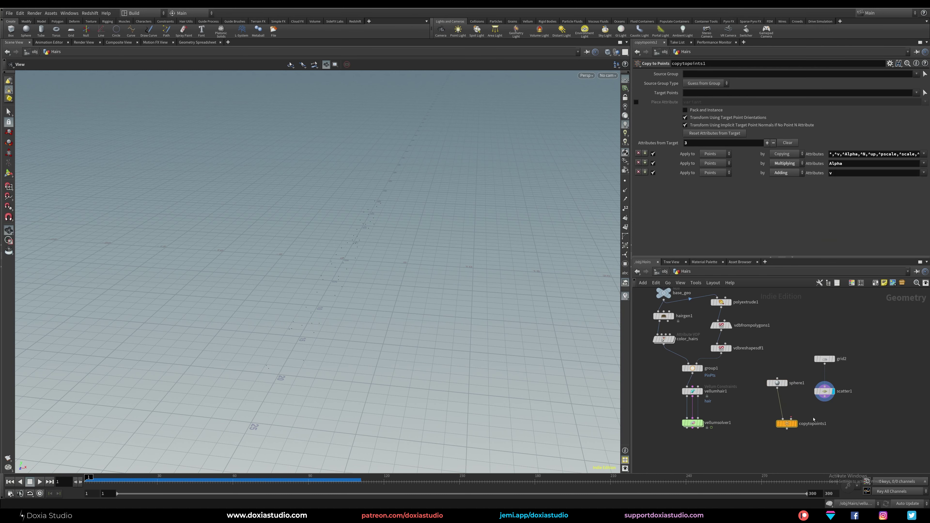
{"action": "left_click", "coordinate": [796, 424]}
{"action": "left_click_drag", "start_coordinate": [788, 424], "coordinate": [793, 423]}
{"action": "scroll", "coordinate": [337, 316], "scroll_direction": "down", "scroll_amount": 1}
{"action": "left_click_drag", "start_coordinate": [337, 315], "coordinate": [296, 351]}
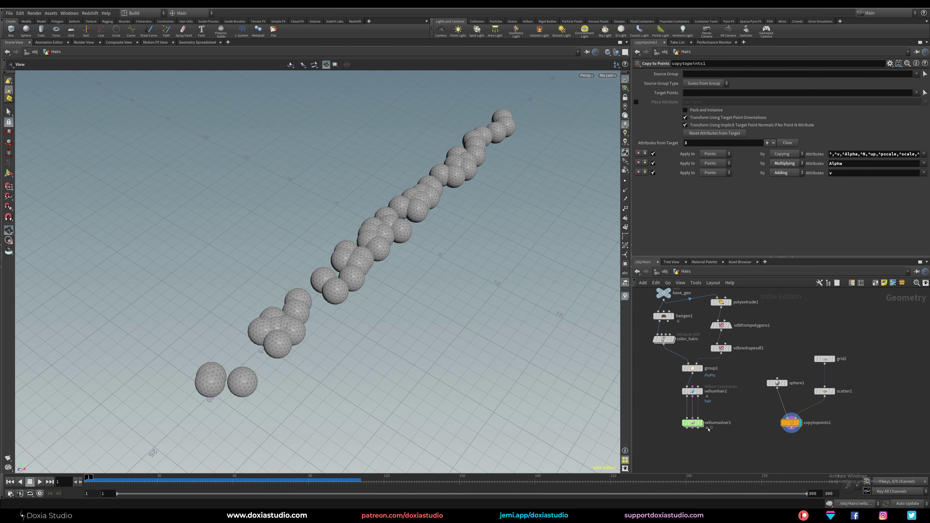
Insert an Attribute Randomize node between scatter1 and copytopoints1, spacing out the surrounding nodes to fit it.
{"action": "middle_click_drag", "start_coordinate": [755, 439], "coordinate": [753, 409]}
{"action": "scroll", "coordinate": [732, 423], "scroll_direction": "up", "scroll_amount": 1}
{"action": "left_click_drag", "start_coordinate": [852, 311], "coordinate": [815, 342]}
{"action": "left_click_drag", "start_coordinate": [785, 398], "coordinate": [794, 401]}
{"action": "left_click", "coordinate": [825, 363]}
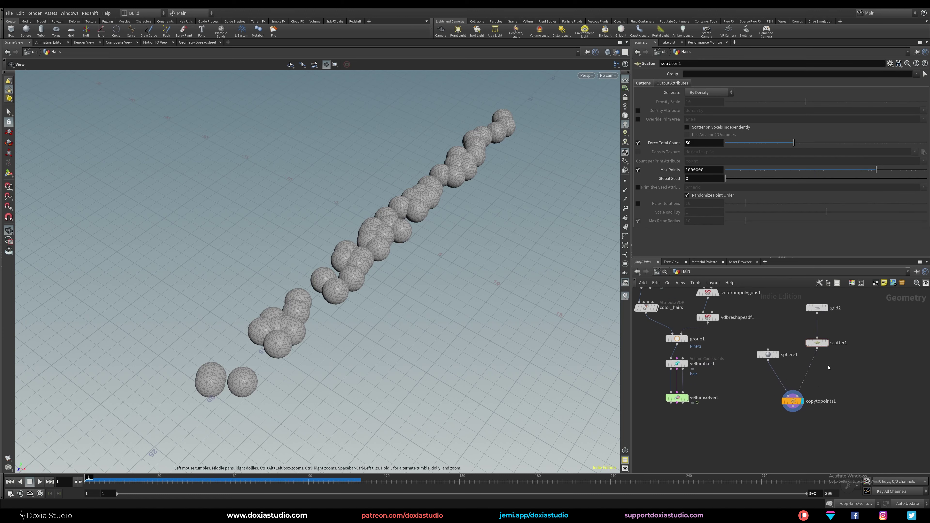
{"action": "key", "text": "Tab"}
{"action": "type", "text": "rand"}
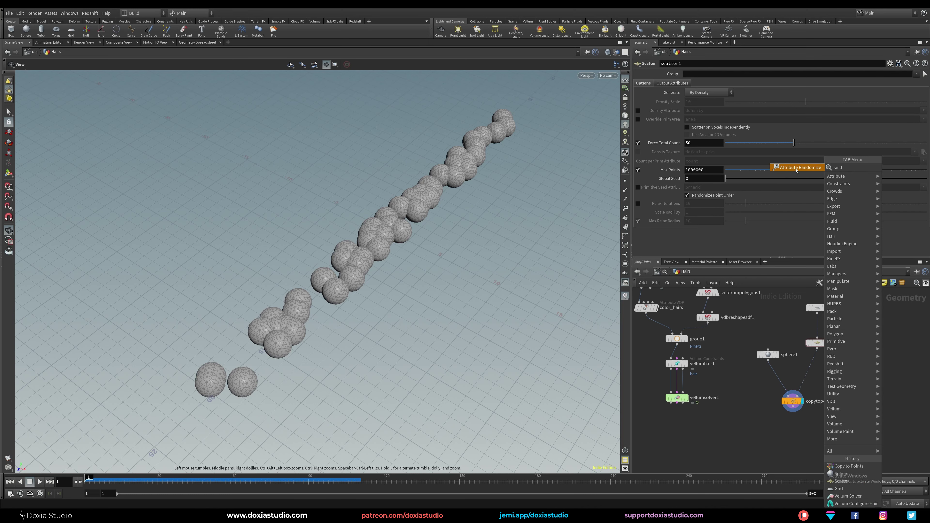
{"action": "left_click", "coordinate": [801, 170]}
{"action": "left_click", "coordinate": [810, 373]}
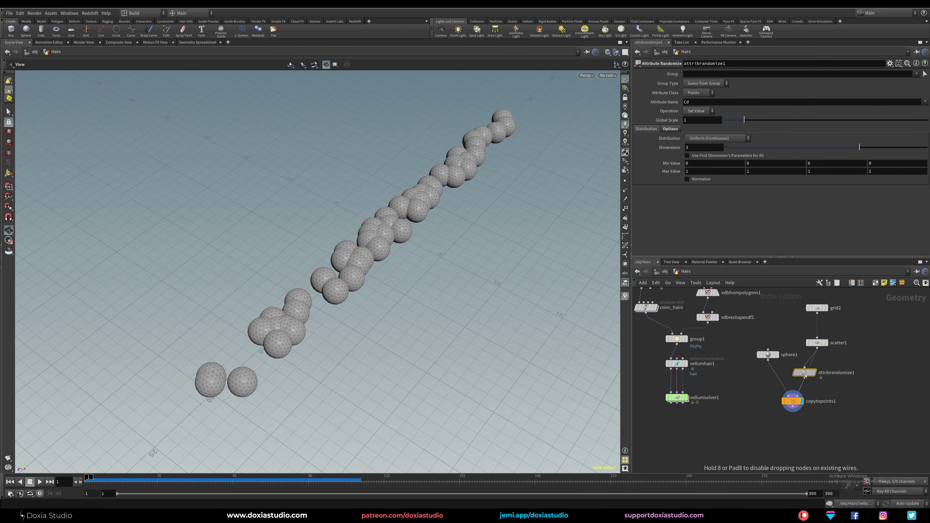
{"action": "left_click_drag", "start_coordinate": [811, 375], "coordinate": [819, 373]}
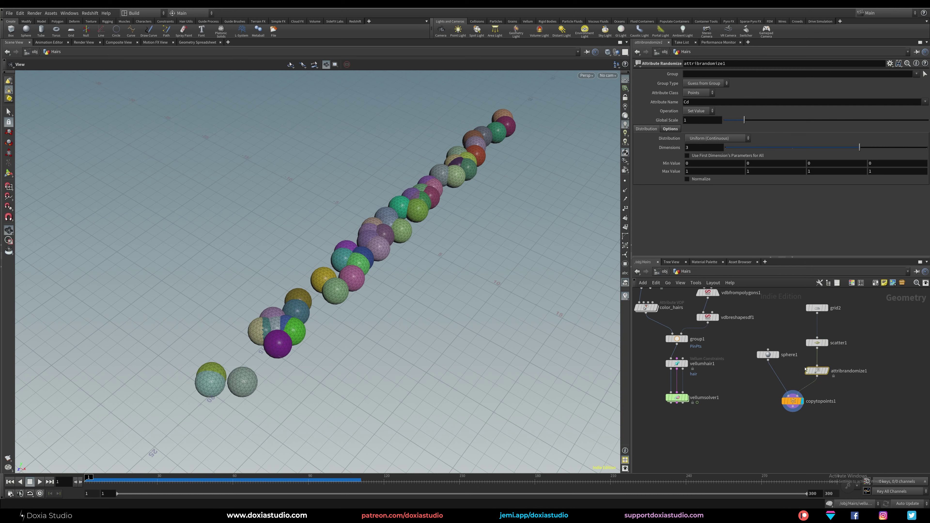
{"action": "left_click_drag", "start_coordinate": [766, 357], "coordinate": [762, 374]}
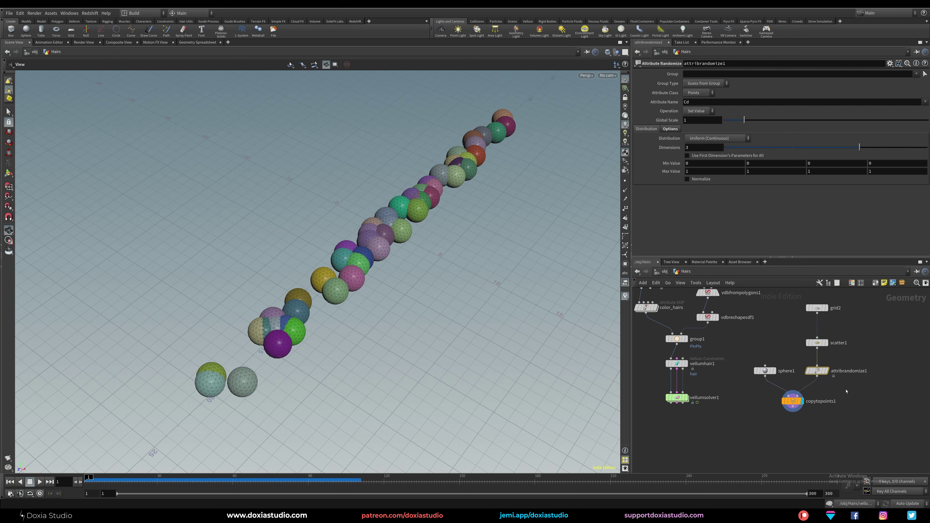
Set attribrandomize1's attribute name to pscale so the copied spheres vary in size.
{"action": "left_click", "coordinate": [815, 373]}
{"action": "double_click", "coordinate": [703, 102]}
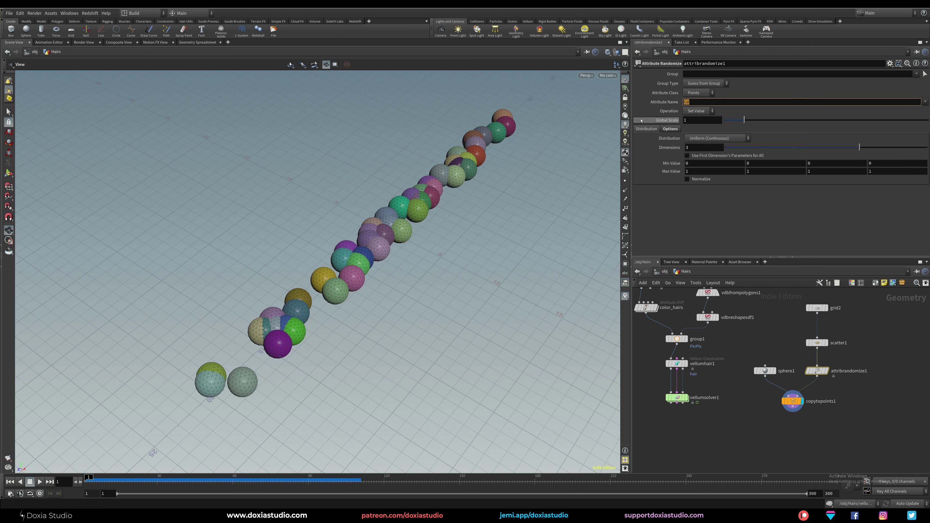
{"action": "type", "text": "pscale"}
{"action": "key", "text": "Return"}
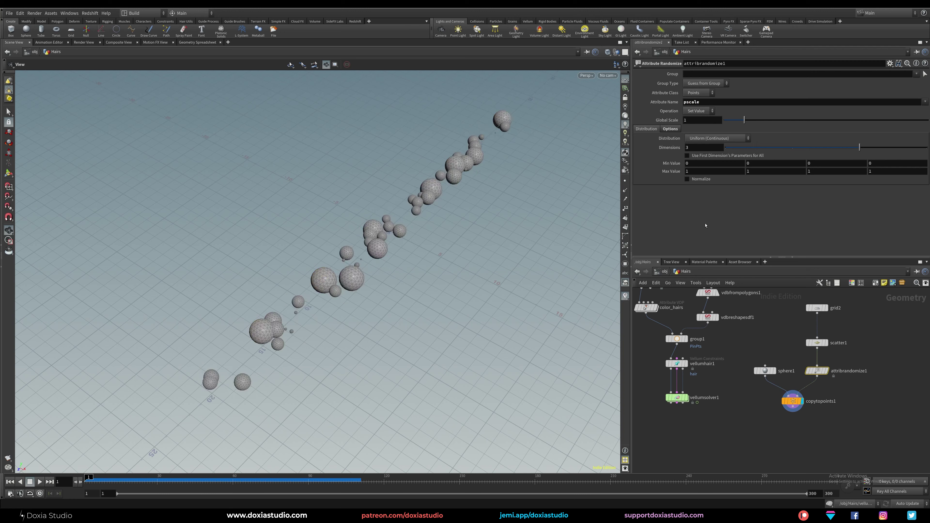
Keep attribrandomize1's distribution at Uniform (Continuous) and set its dimensions to 1.
{"action": "left_click", "coordinate": [708, 140]}
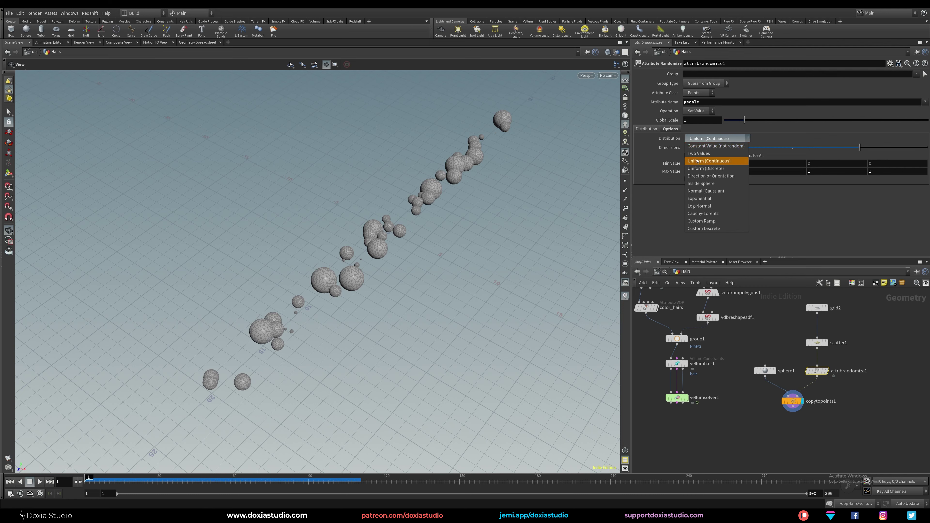
{"action": "left_click", "coordinate": [707, 160]}
{"action": "double_click", "coordinate": [702, 147]}
{"action": "type", "text": "1"}
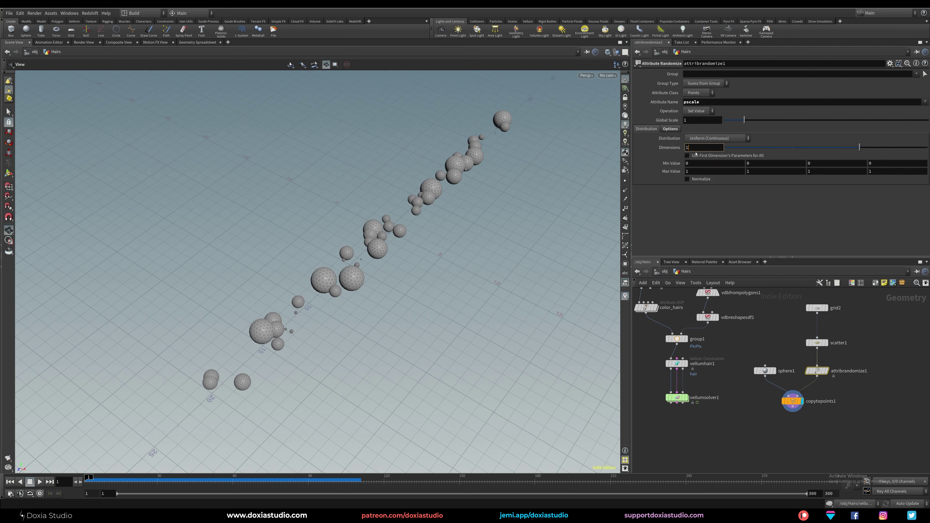
{"action": "key", "text": "Return"}
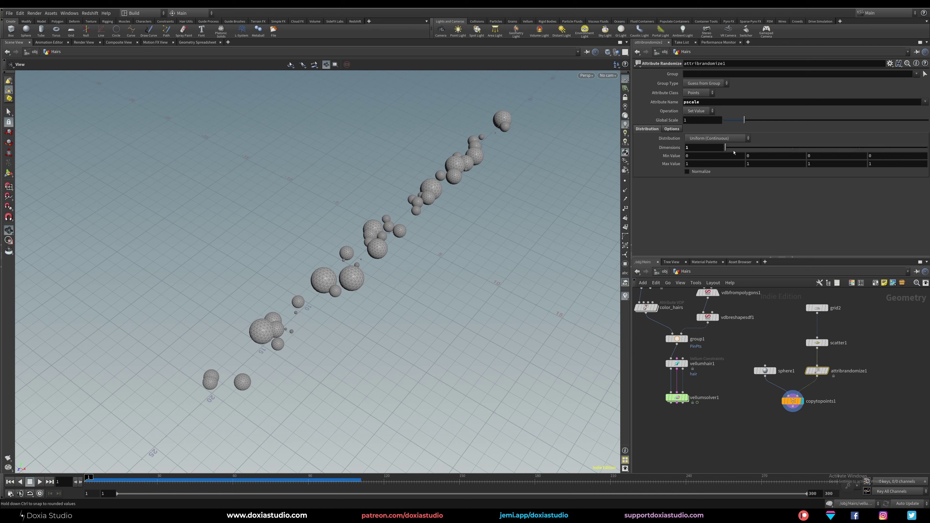
Keep the Uniform (Continuous) distribution and set attribrandomize1's minimum value to 0.5 and maximum value to 1.5.
{"action": "left_click", "coordinate": [712, 139]}
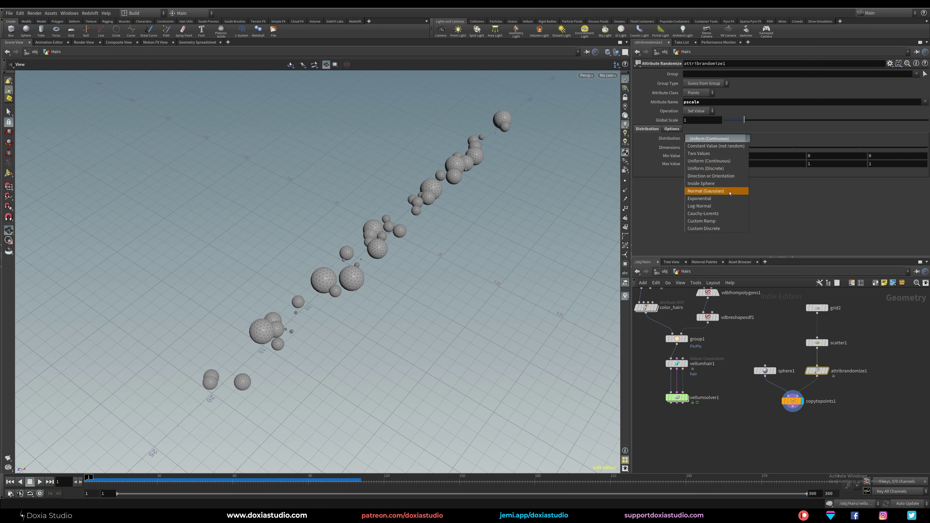
{"action": "left_click", "coordinate": [769, 194]}
{"action": "left_click", "coordinate": [697, 156]}
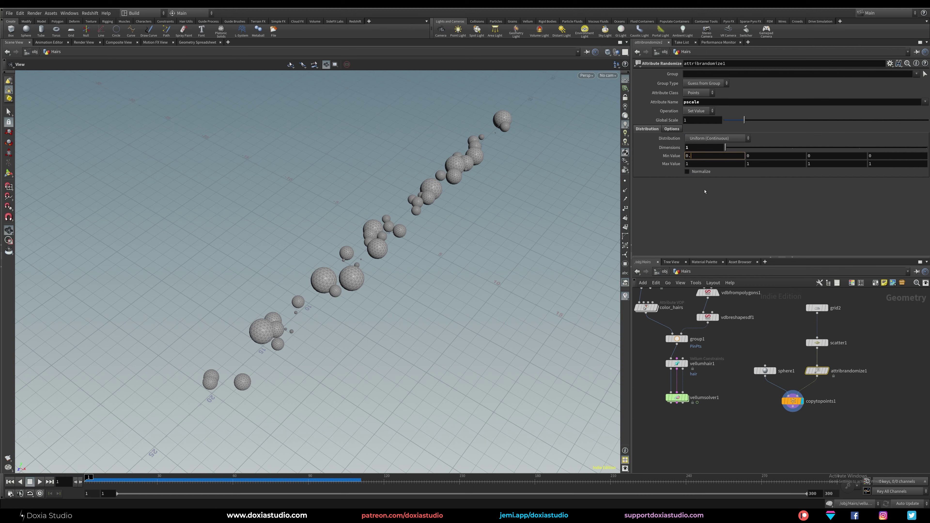
{"action": "left_click", "coordinate": [691, 164]}
{"action": "type", "text": "1.5"}
{"action": "key", "text": "Return"}
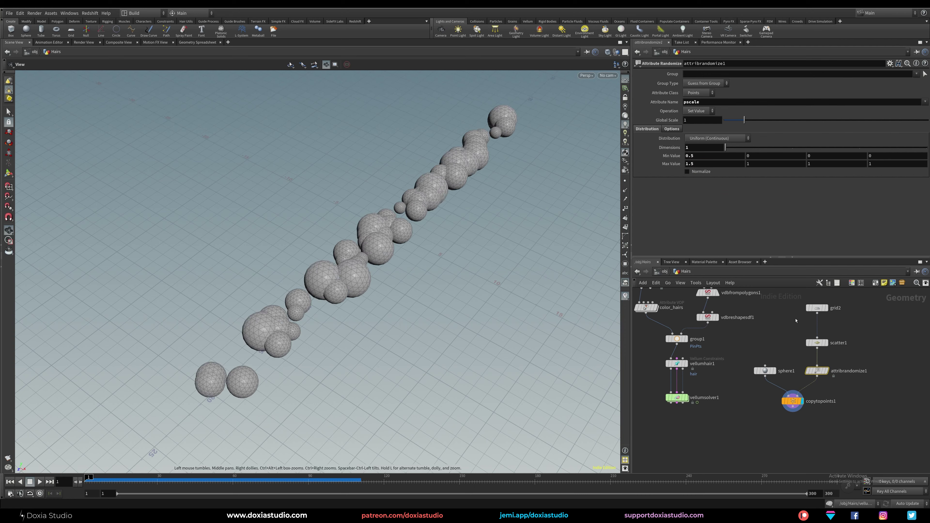
Widen the strip by setting grid2's first size value to 4.
{"action": "left_click", "coordinate": [817, 308]}
{"action": "left_click", "coordinate": [736, 102]}
{"action": "type", "text": "4"}
{"action": "key", "text": "Return"}
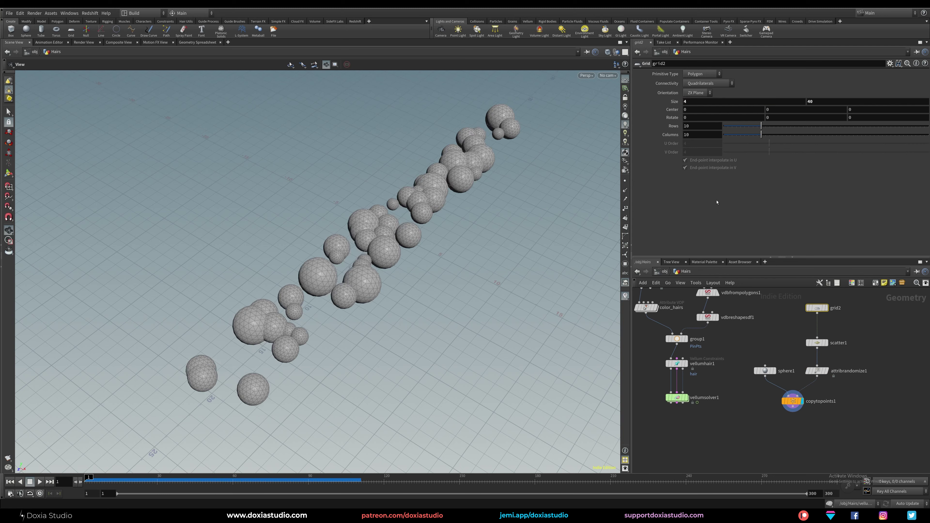
Try a second size value of 60 on grid2 and undo it.
{"action": "left_click_drag", "start_coordinate": [824, 102], "coordinate": [783, 115]}
{"action": "type", "text": "60"}
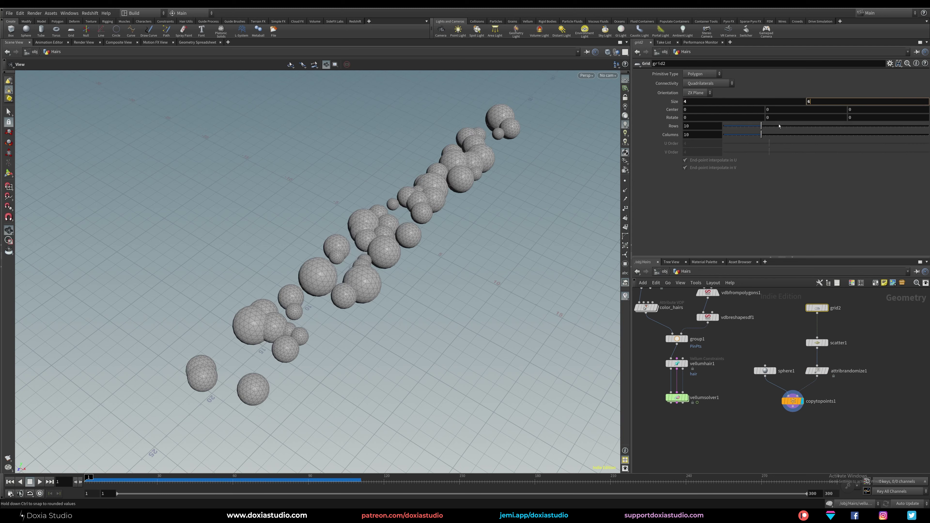
{"action": "key", "text": "Return"}
{"action": "key", "text": "ctrl+z"}
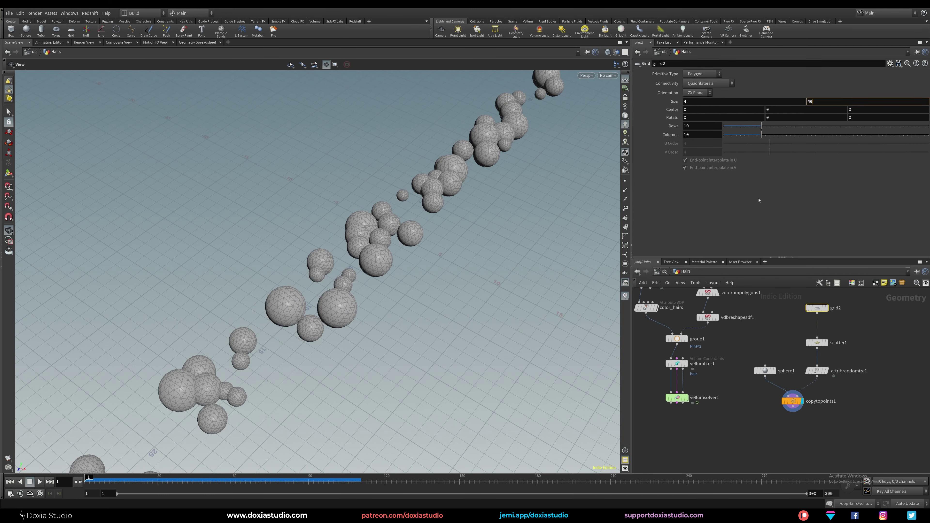
Set scatter1's Force Total Count to 20.
{"action": "left_click_drag", "start_coordinate": [849, 351], "coordinate": [849, 351]}
{"action": "left_click_drag", "start_coordinate": [695, 143], "coordinate": [662, 152]}
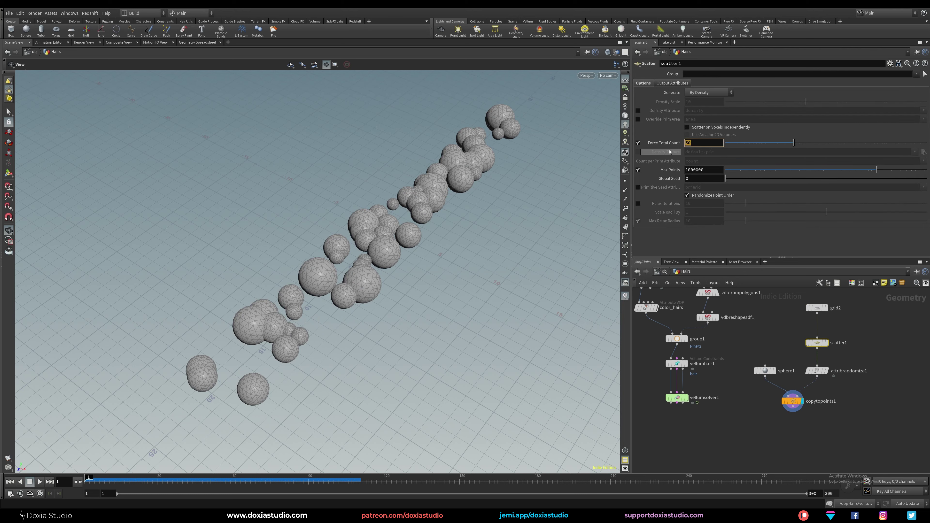
{"action": "type", "text": "20"}
{"action": "key", "text": "Return"}
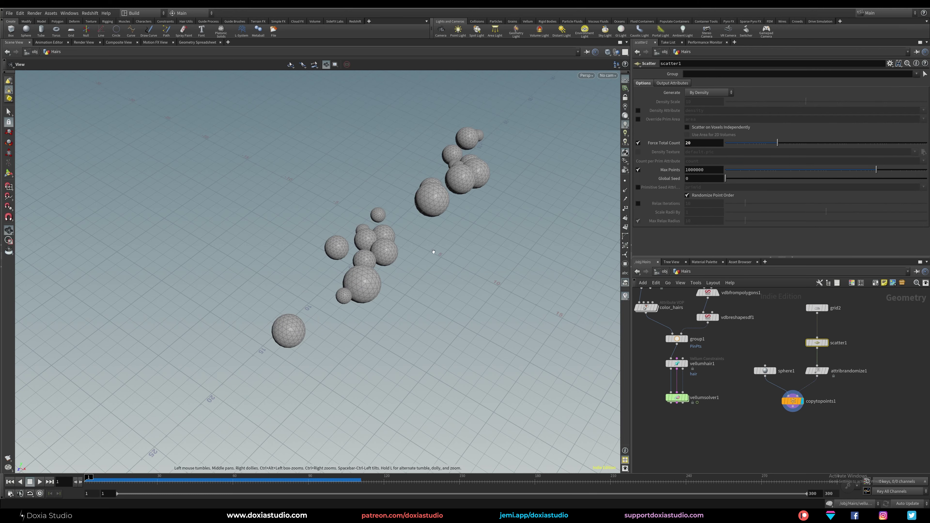
{"action": "scroll", "coordinate": [366, 269], "scroll_direction": "up", "scroll_amount": 3}
{"action": "left_click_drag", "start_coordinate": [361, 271], "coordinate": [395, 272]}
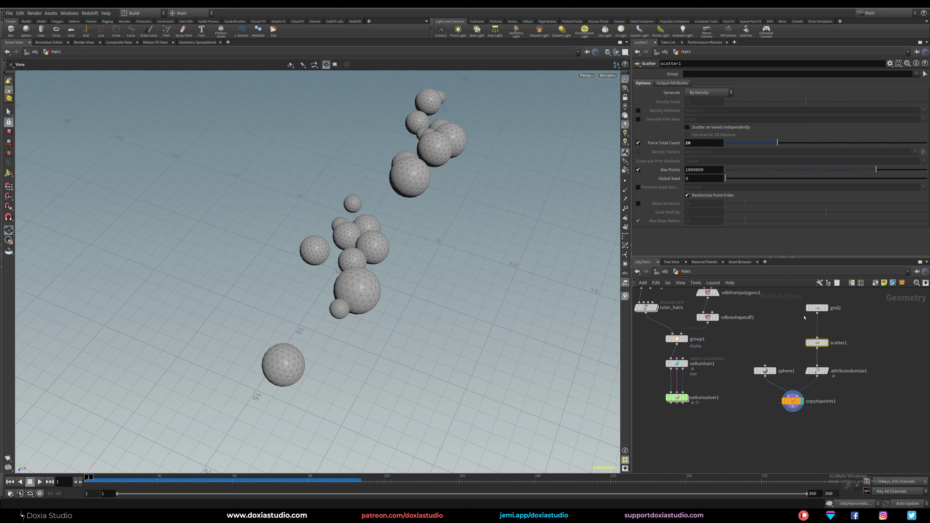
Display vellumhair1's output and look over the hair curtain from the side.
{"action": "left_click_drag", "start_coordinate": [793, 403], "coordinate": [791, 397]}
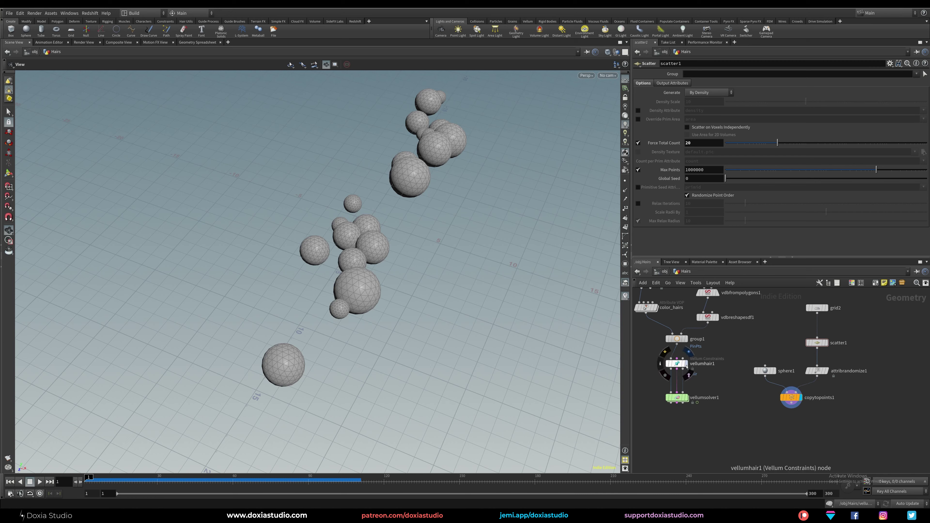
{"action": "left_click", "coordinate": [686, 364]}
{"action": "scroll", "coordinate": [420, 224], "scroll_direction": "down", "scroll_amount": 3}
{"action": "middle_click_drag", "start_coordinate": [420, 224], "coordinate": [301, 320]}
{"action": "left_click_drag", "start_coordinate": [301, 321], "coordinate": [224, 263]}
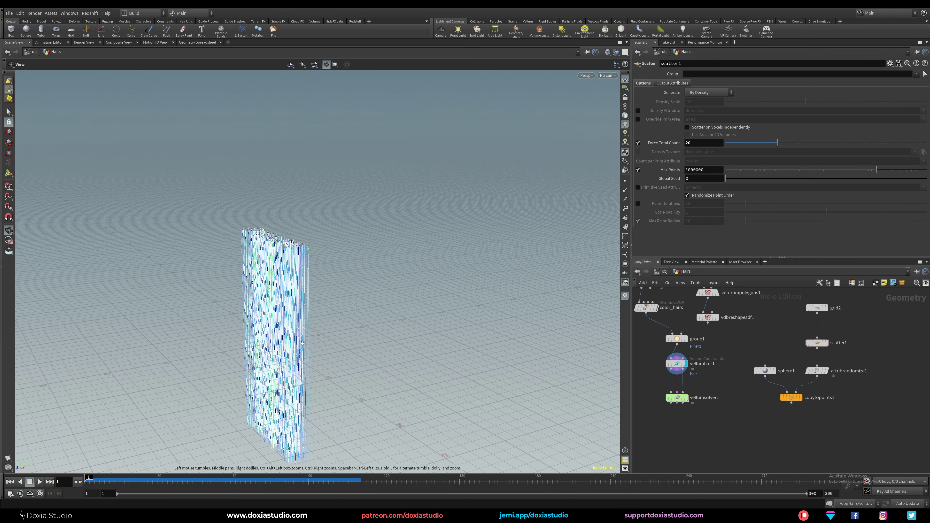
{"action": "middle_click_drag", "start_coordinate": [283, 324], "coordinate": [316, 300]}
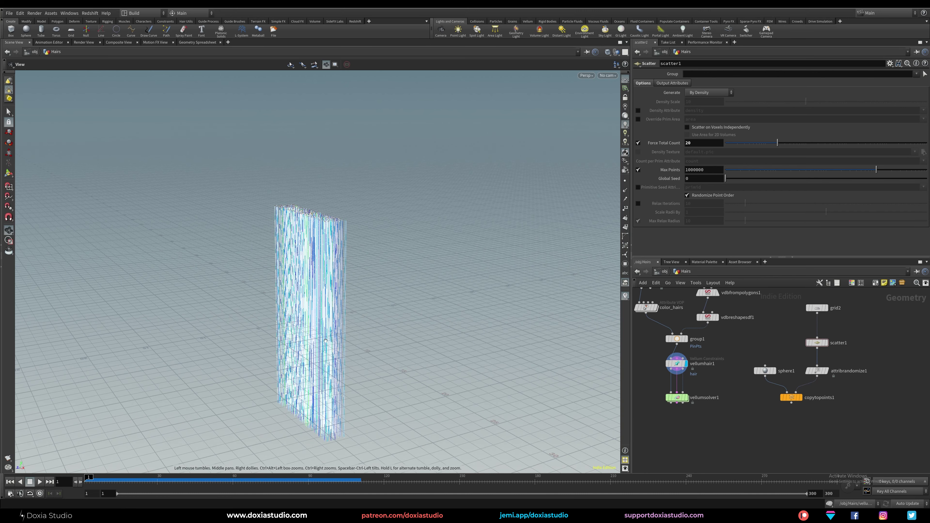
{"action": "left_click_drag", "start_coordinate": [317, 417], "coordinate": [363, 174]}
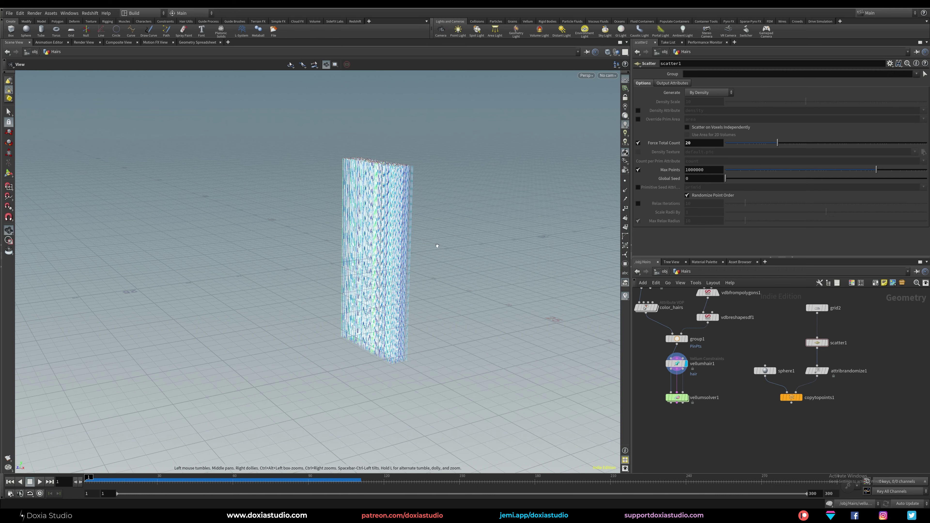
Append a Transform node to copytopoints1 and show its spheres as a template over the hair.
{"action": "middle_click_drag", "start_coordinate": [724, 390], "coordinate": [773, 379]}
{"action": "scroll", "coordinate": [749, 389], "scroll_direction": "up", "scroll_amount": 2}
{"action": "left_click", "coordinate": [800, 374]}
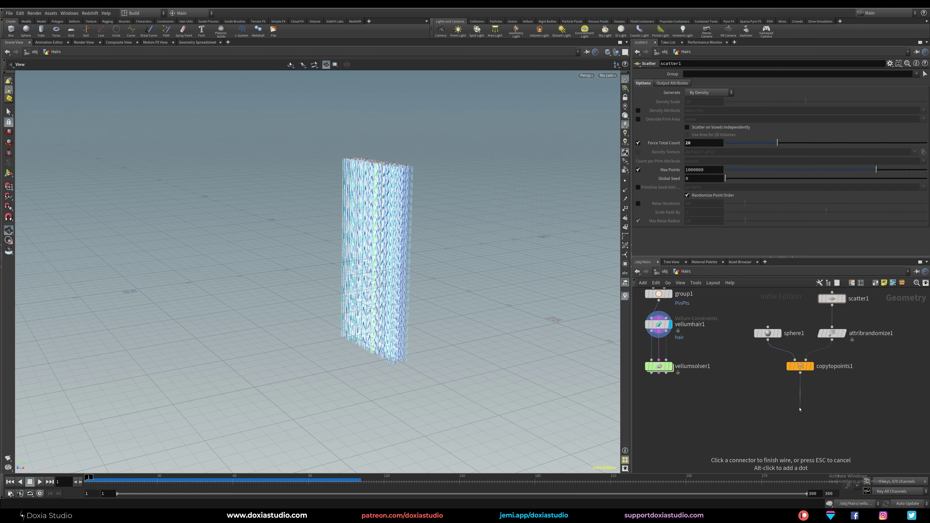
{"action": "key", "text": "Tab"}
{"action": "type", "text": "tran"}
{"action": "left_click", "coordinate": [764, 171]}
{"action": "left_click", "coordinate": [799, 407]}
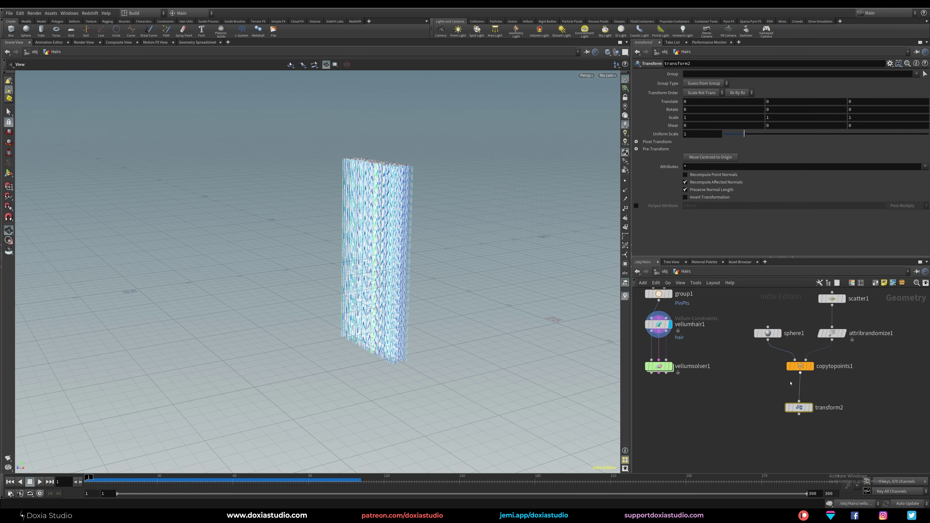
{"action": "left_click", "coordinate": [810, 408]}
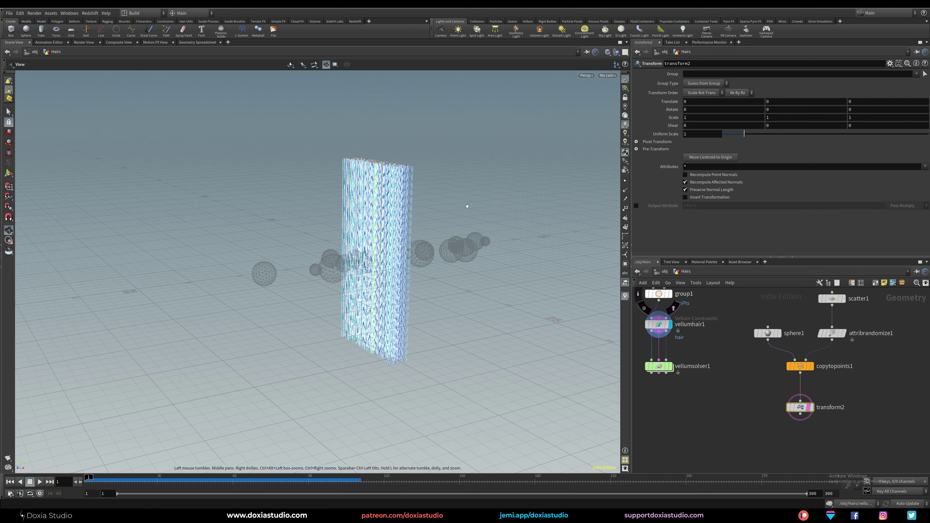
Stand the strip of spheres upright by setting transform2's X rotation to 90.
{"action": "left_click", "coordinate": [9, 173]}
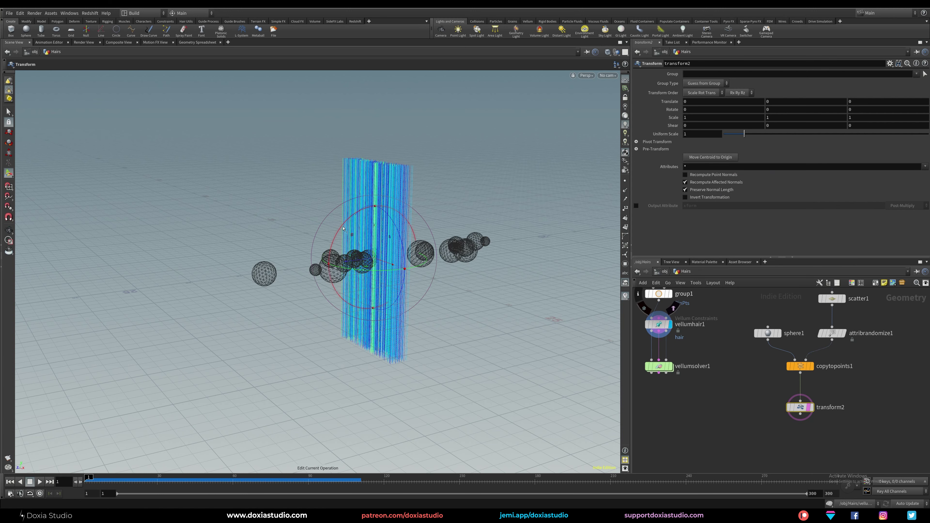
{"action": "left_click_drag", "start_coordinate": [343, 229], "coordinate": [331, 280]}
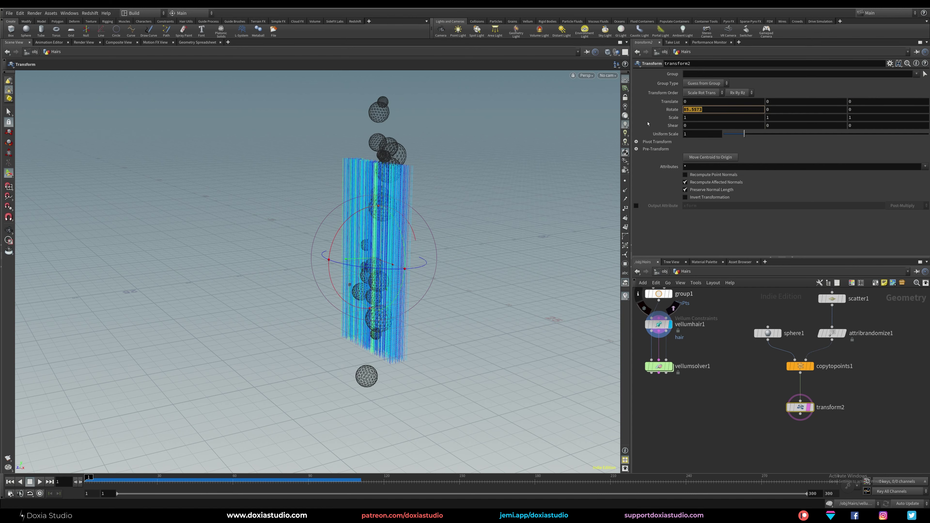
{"action": "type", "text": "90"}
{"action": "key", "text": "Return"}
Append another Transform node below transform2.
{"action": "left_click", "coordinate": [800, 414]}
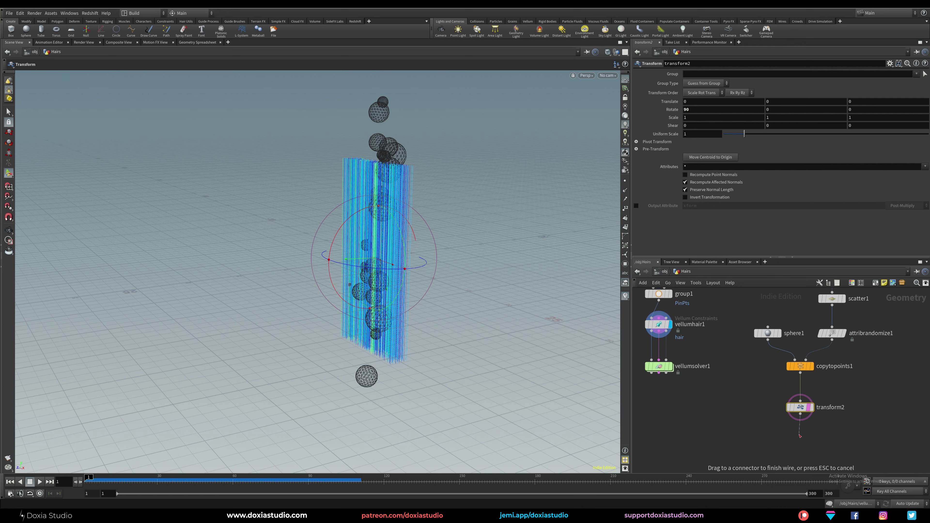
{"action": "left_click", "coordinate": [798, 442]}
{"action": "type", "text": "transform"}
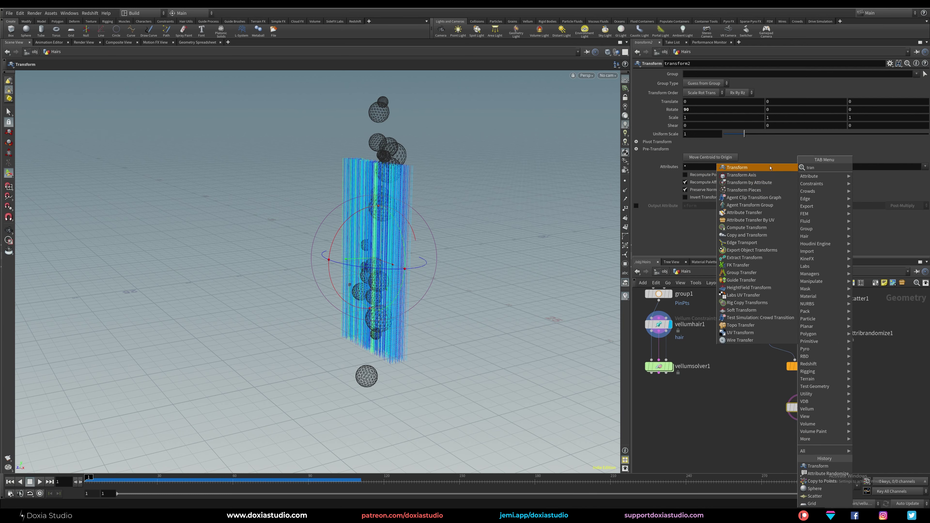
{"action": "key", "text": "Return"}
Rename the transform2 node as rotate.
{"action": "double_click", "coordinate": [830, 407]}
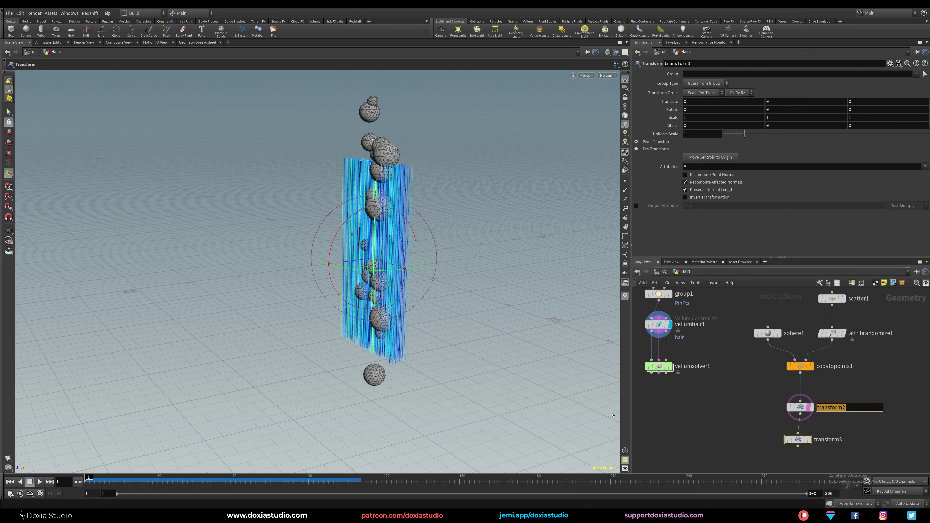
{"action": "type", "text": "rotate"}
{"action": "key", "text": "Return"}
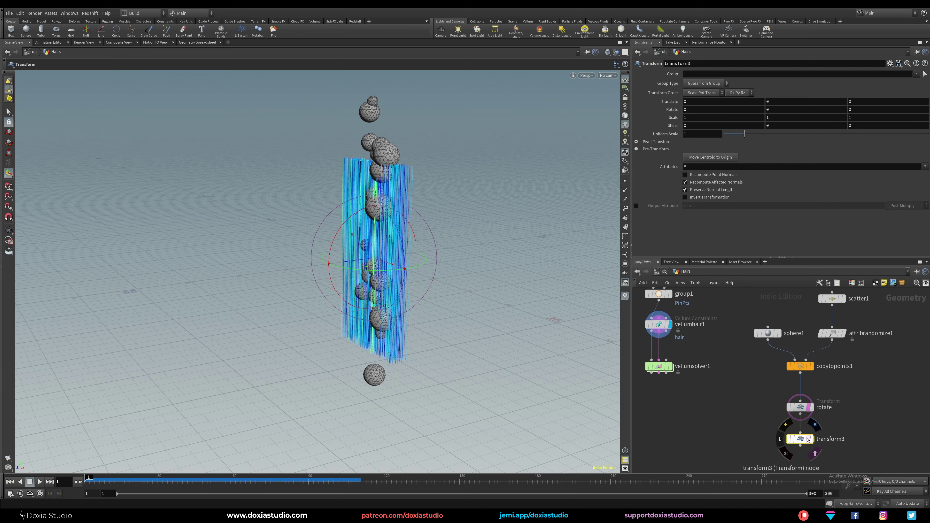
Show transform3 as the template and raise the spheres above the hair with a Y translation of 30.
{"action": "left_click", "coordinate": [808, 439]}
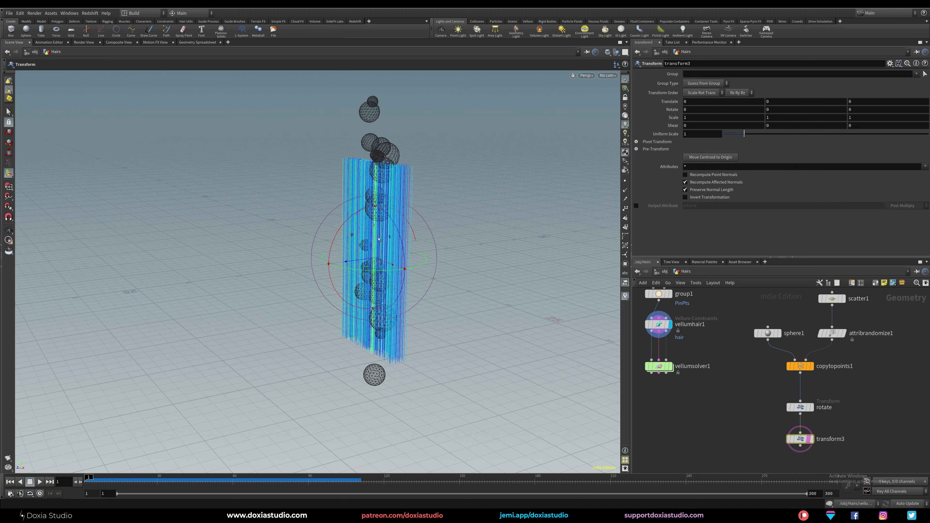
{"action": "left_click_drag", "start_coordinate": [375, 227], "coordinate": [374, 59]}
{"action": "scroll", "coordinate": [326, 183], "scroll_direction": "down", "scroll_amount": 3}
{"action": "middle_click_drag", "start_coordinate": [315, 229], "coordinate": [305, 285], "text": "alt"}
{"action": "key", "text": "Return"}
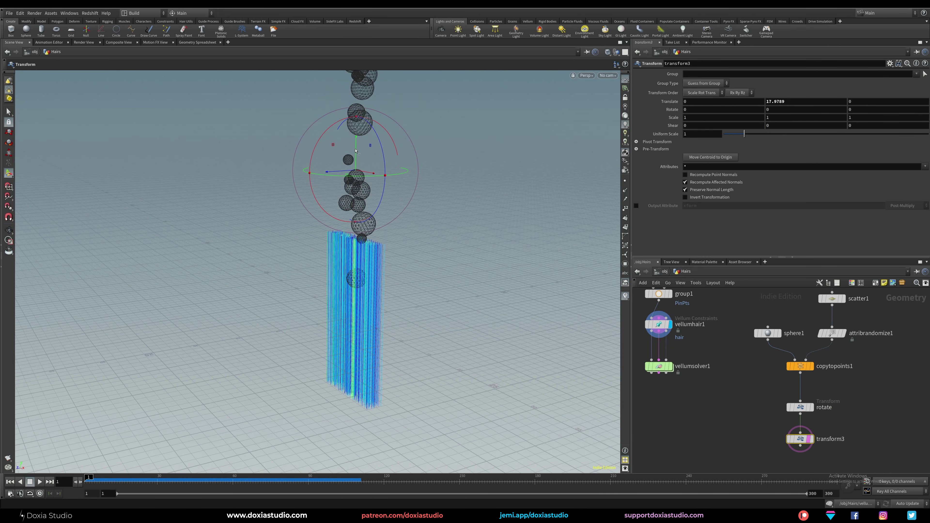
{"action": "left_click_drag", "start_coordinate": [355, 148], "coordinate": [355, 82]}
{"action": "scroll", "coordinate": [322, 198], "scroll_direction": "down", "scroll_amount": 2}
{"action": "left_click", "coordinate": [767, 100]}
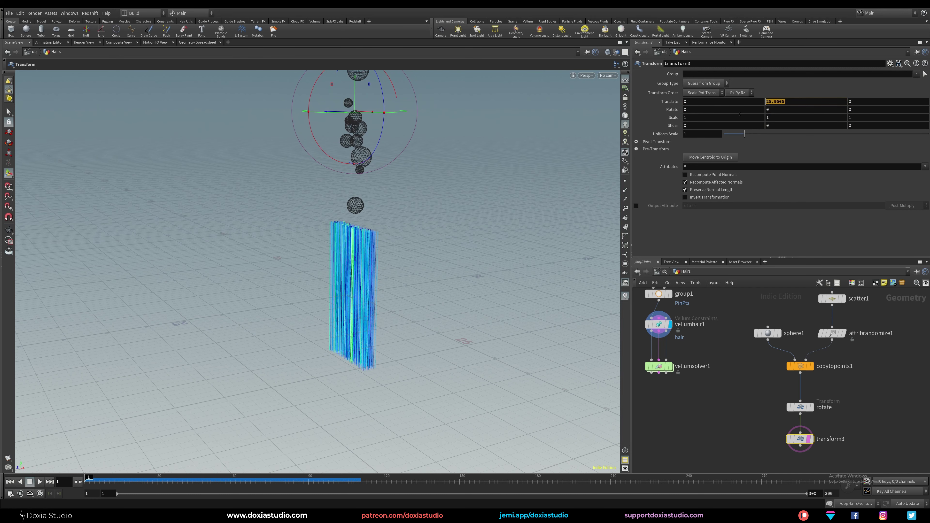
{"action": "type", "text": "30"}
{"action": "key", "text": "Return"}
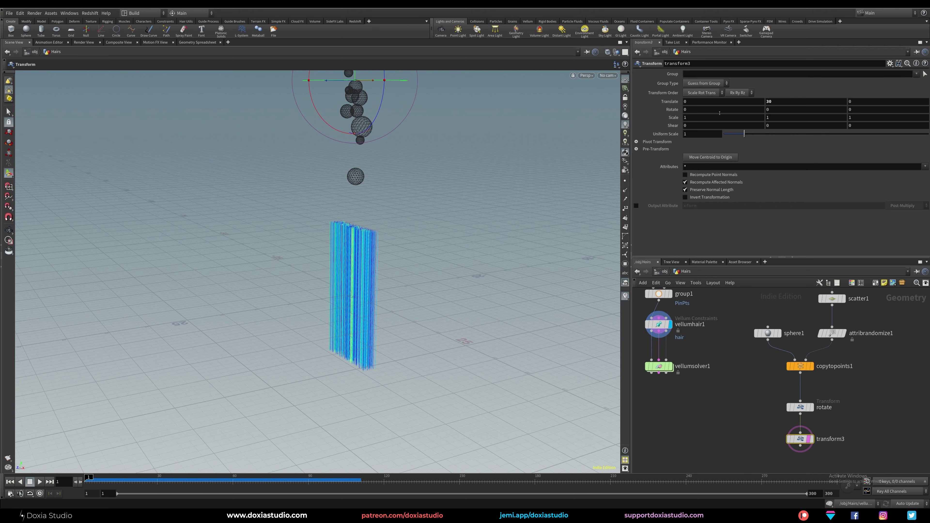
Keyframe transform3's Y translation at frame 1 and set the timeline's end frame to 150.
{"action": "left_click", "coordinate": [784, 100], "text": "alt"}
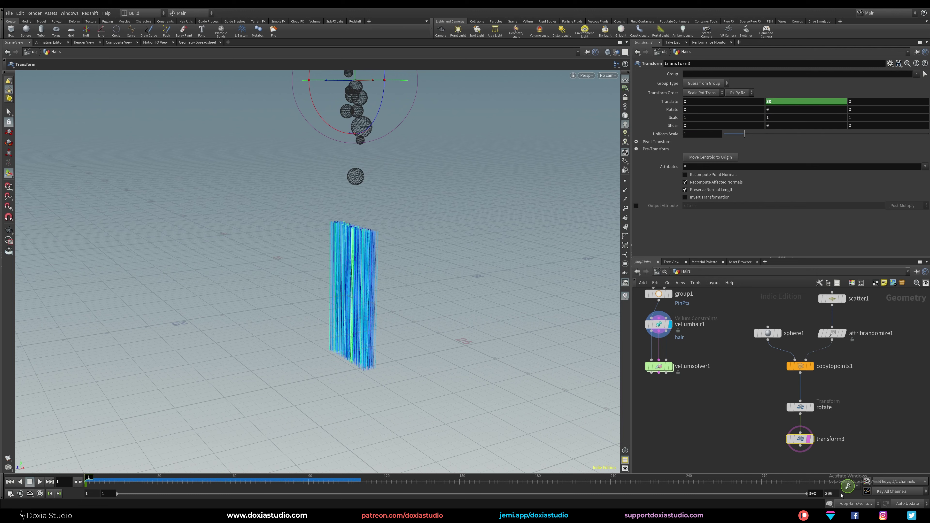
{"action": "left_click", "coordinate": [830, 493]}
{"action": "type", "text": "150"}
{"action": "key", "text": "Return"}
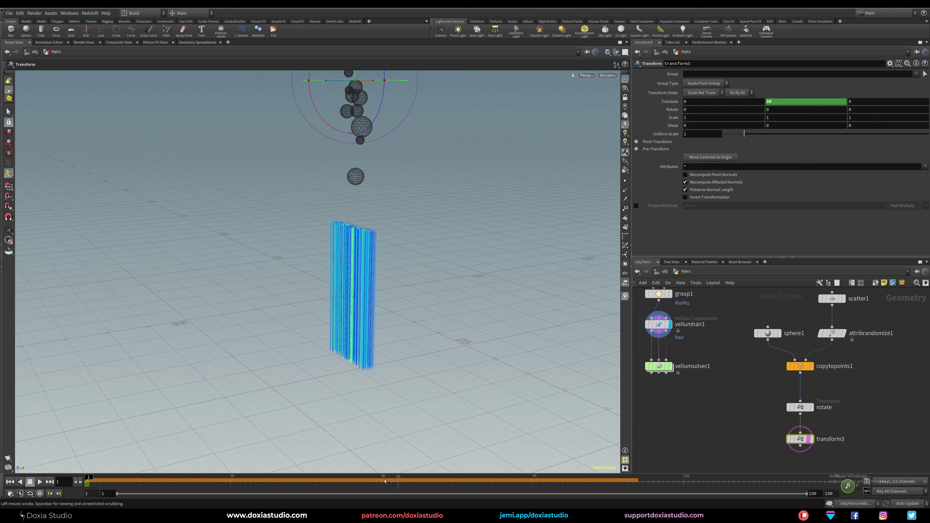
Keyframe transform3's Y translation at -30 on frame 150.
{"action": "left_click_drag", "start_coordinate": [89, 481], "coordinate": [733, 483]}
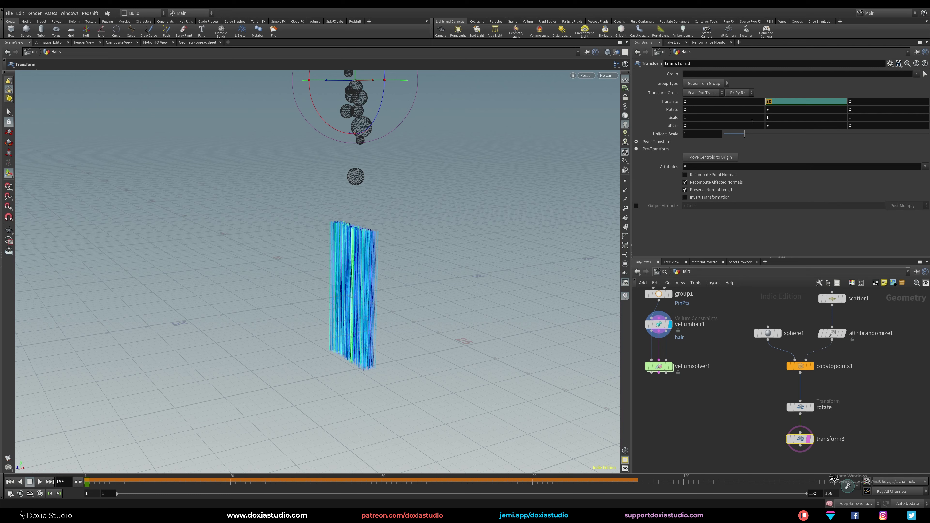
{"action": "type", "text": "-30"}
{"action": "key", "text": "Return"}
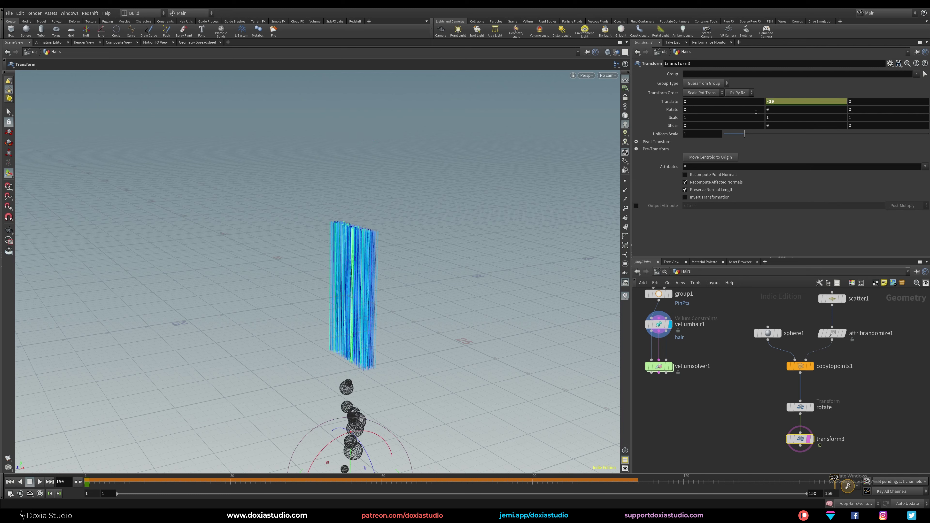
{"action": "left_click", "coordinate": [777, 102], "text": "alt"}
Scrub the animation to frame 67 and check how the spheres pass through the hair curtain.
{"action": "left_click_drag", "start_coordinate": [86, 481], "coordinate": [418, 475]}
{"action": "right_click_drag", "start_coordinate": [280, 251], "coordinate": [456, 280], "text": "alt"}
{"action": "left_click_drag", "start_coordinate": [456, 280], "coordinate": [270, 318], "text": "alt"}
{"action": "right_click_drag", "start_coordinate": [270, 318], "coordinate": [216, 306], "text": "alt"}
{"action": "middle_click_drag", "start_coordinate": [216, 306], "coordinate": [216, 296], "text": "alt"}
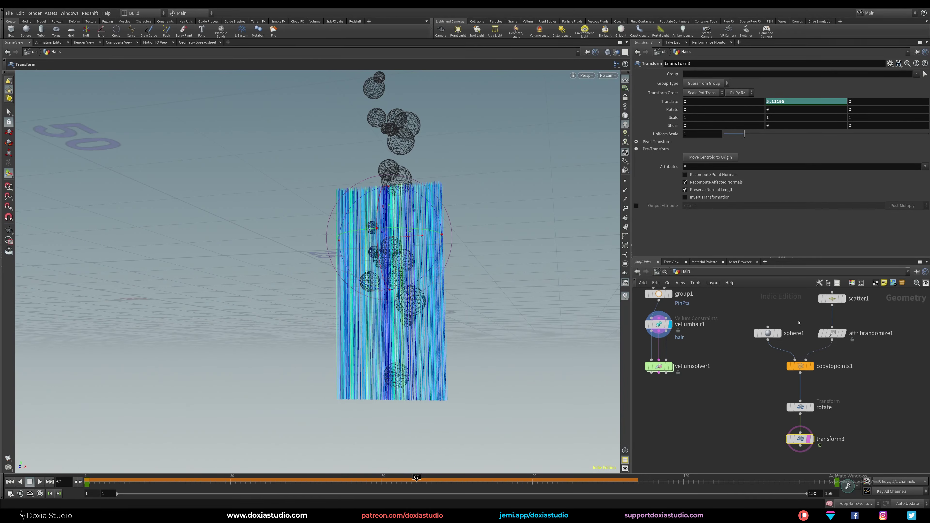
Set scatter1's Global Seed to 1.05 and its Force Total Count to 13.
{"action": "middle_click_drag", "start_coordinate": [793, 304], "coordinate": [727, 368]}
{"action": "left_click", "coordinate": [759, 381]}
{"action": "left_click_drag", "start_coordinate": [726, 178], "coordinate": [746, 180]}
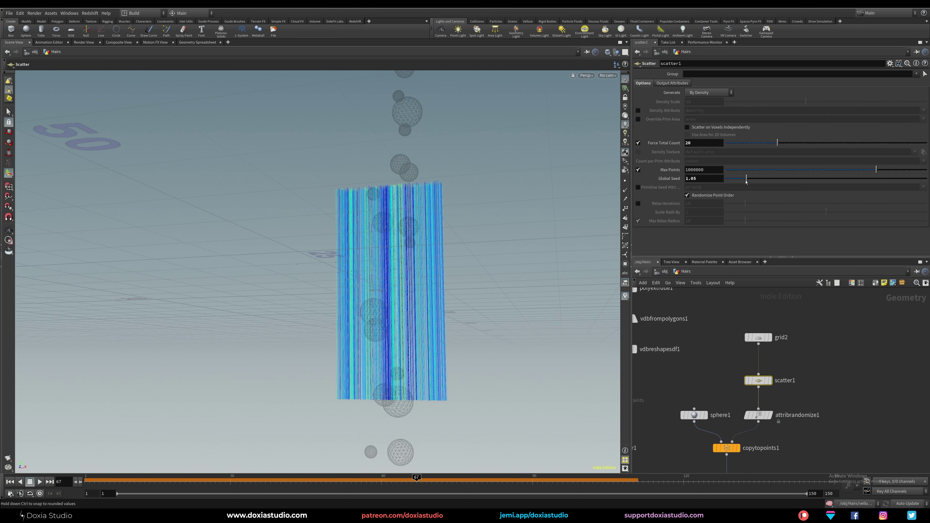
{"action": "scroll", "coordinate": [380, 347], "scroll_direction": "down", "scroll_amount": 3}
{"action": "left_click_drag", "start_coordinate": [381, 347], "coordinate": [439, 322], "text": "alt"}
{"action": "left_click_drag", "start_coordinate": [777, 143], "coordinate": [771, 146]}
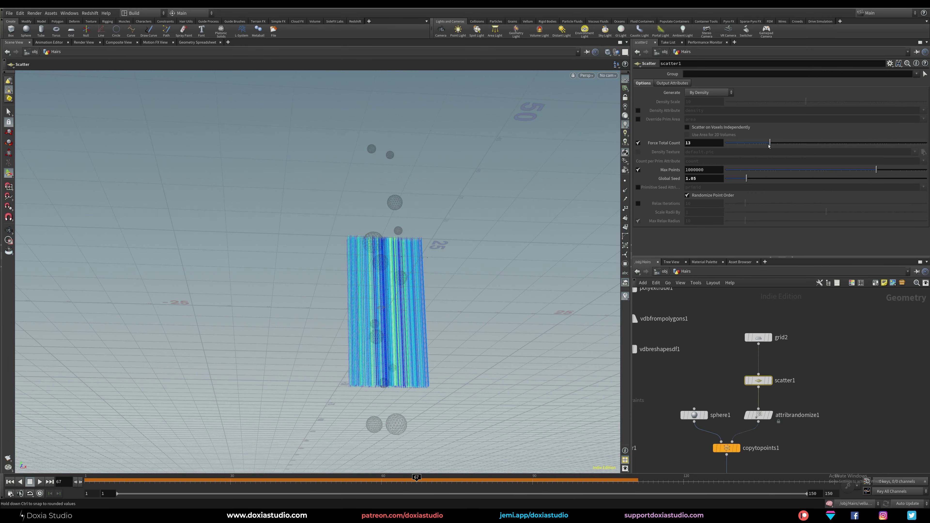
{"action": "left_click_drag", "start_coordinate": [448, 325], "coordinate": [459, 355], "text": "alt"}
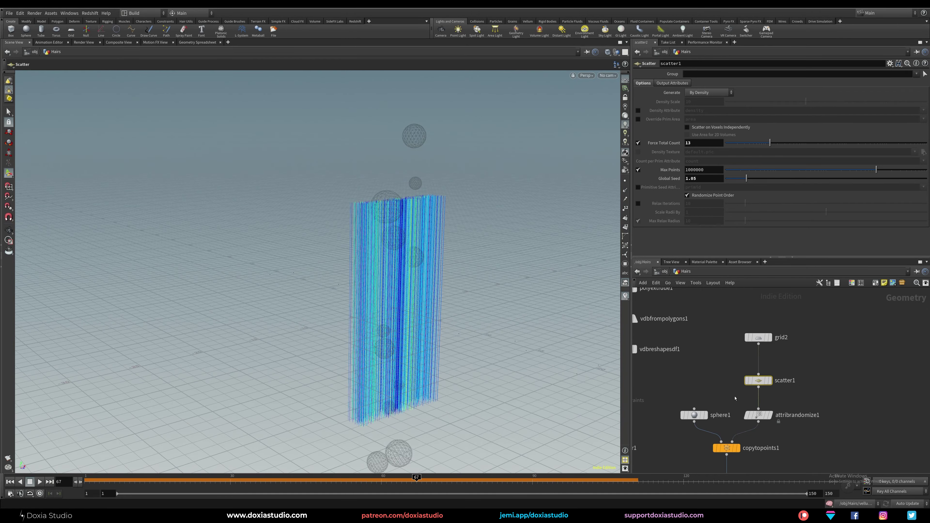
Set attribrandomize1's minimum value to 0.8.
{"action": "left_click", "coordinate": [754, 417]}
{"action": "left_click_drag", "start_coordinate": [493, 188], "coordinate": [463, 243], "text": "alt"}
{"action": "left_click", "coordinate": [695, 157]}
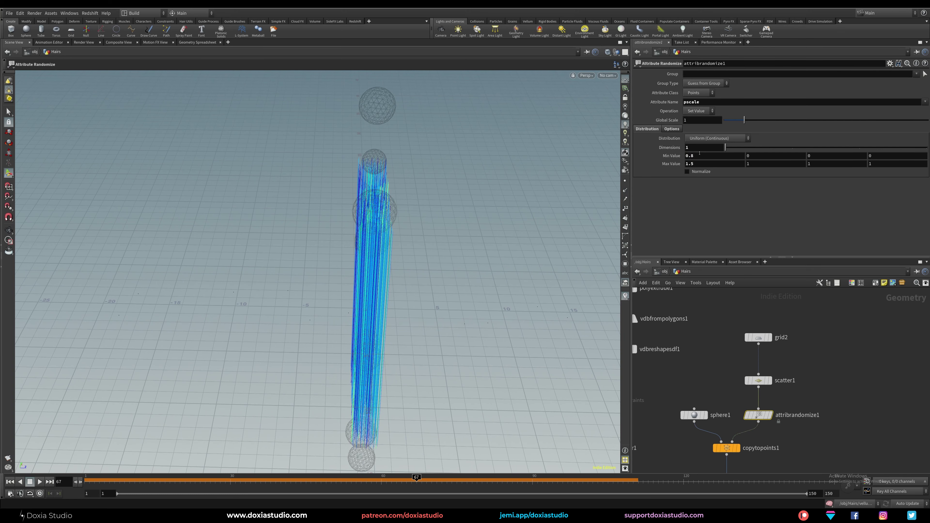
Set attribrandomize1's maximum pscale value to 2 and check the sphere sizes against the hair curtain.
{"action": "type", "text": "2"}
{"action": "key", "text": "Return"}
{"action": "left_click_drag", "start_coordinate": [470, 261], "coordinate": [269, 253], "text": "alt"}
{"action": "middle_click_drag", "start_coordinate": [384, 373], "coordinate": [389, 280], "text": "alt"}
{"action": "mouse_move", "coordinate": [389, 280]}
{"action": "left_mouse_down", "text": "alt"}
{"action": "mouse_move", "coordinate": [417, 301]}
{"action": "mouse_move", "coordinate": [396, 295]}
{"action": "left_mouse_up", "text": "alt"}
Add a Null node after transform3, display it and rename it out_colliders.
{"action": "middle_click_drag", "start_coordinate": [702, 386], "coordinate": [784, 271]}
{"action": "middle_click_drag", "start_coordinate": [751, 353], "coordinate": [734, 395]}
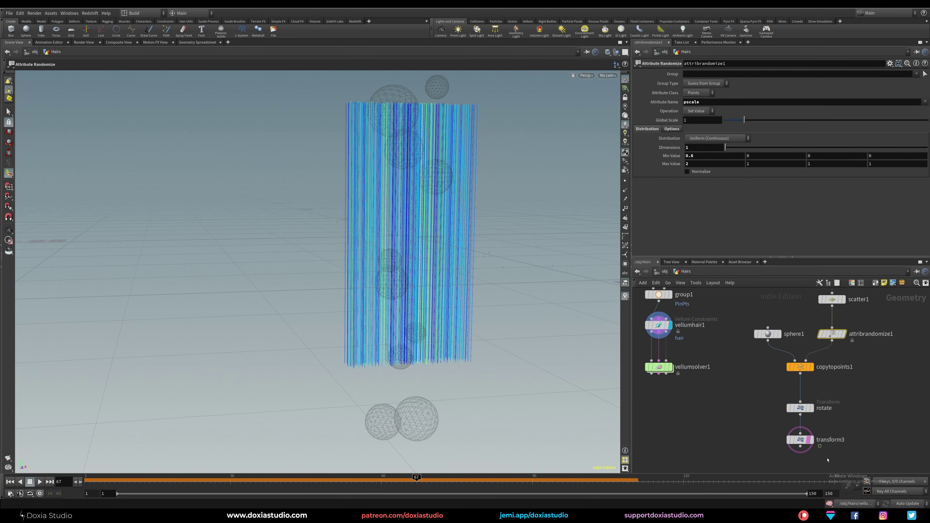
{"action": "key", "text": "Tab"}
{"action": "type", "text": "null"}
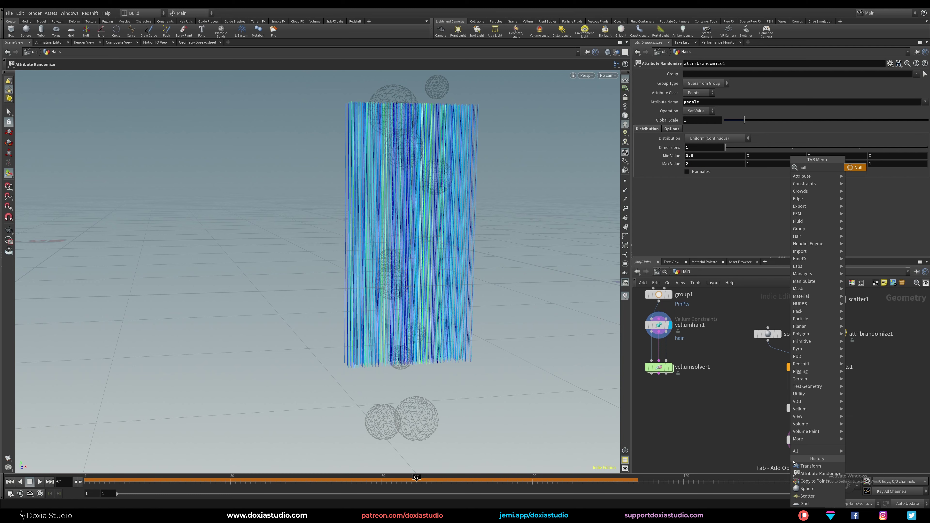
{"action": "key", "text": "Return"}
{"action": "key", "text": "Return"}
{"action": "middle_click_drag", "start_coordinate": [789, 464], "coordinate": [760, 398]}
{"action": "double_click", "coordinate": [800, 399]}
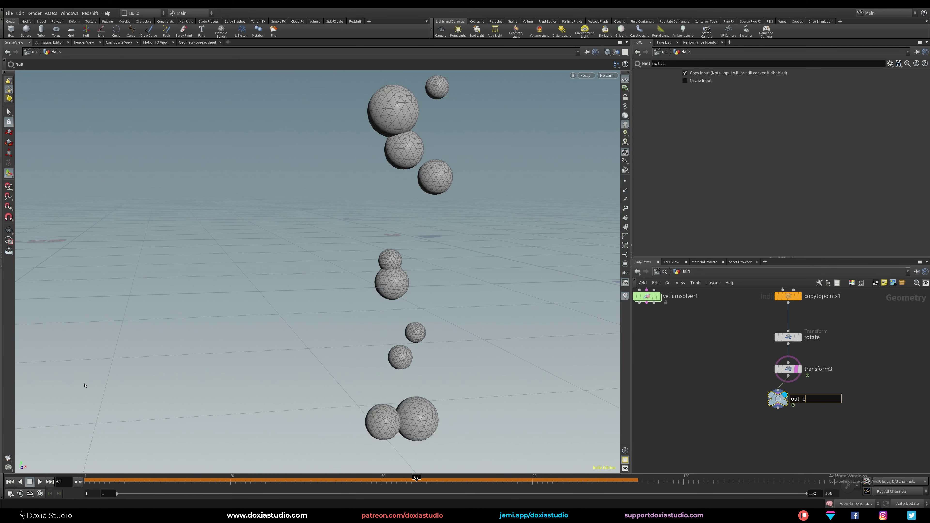
{"action": "type", "text": "out_colliders"}
{"action": "key", "text": "Return"}
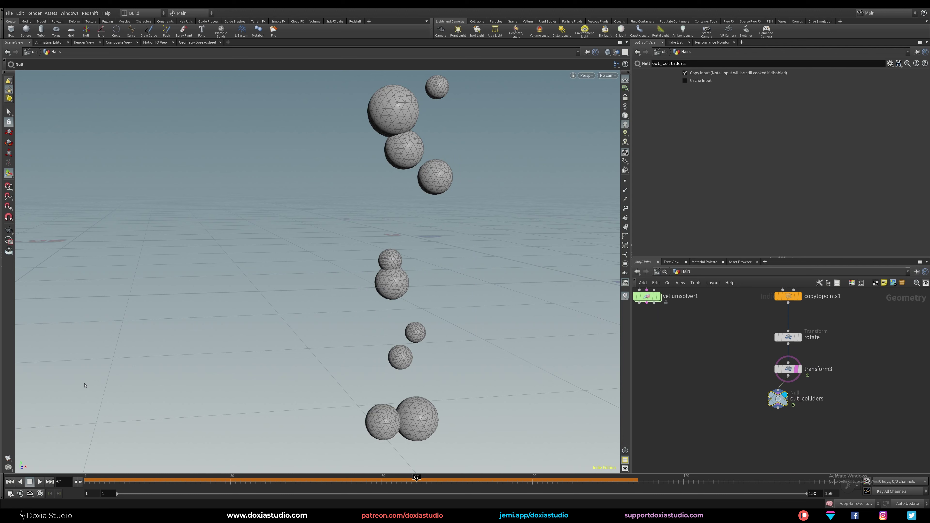
Move the whole collider node chain, from grid2 to out_colliders, up beside the Vellum hair nodes.
{"action": "scroll", "coordinate": [718, 415], "scroll_direction": "down", "scroll_amount": 5}
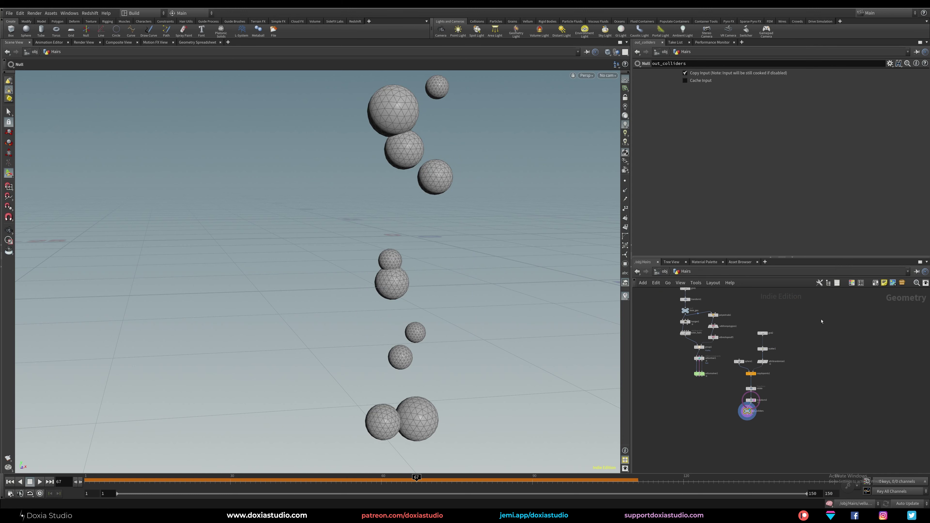
{"action": "left_click_drag", "start_coordinate": [812, 319], "coordinate": [756, 361]}
{"action": "scroll", "coordinate": [797, 358], "scroll_direction": "up", "scroll_amount": 1}
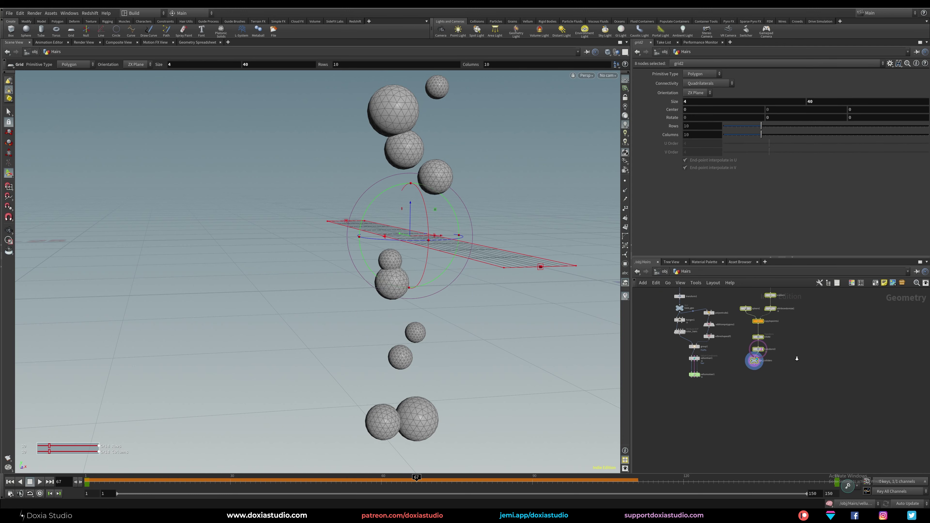
{"action": "scroll", "coordinate": [794, 359], "scroll_direction": "up", "scroll_amount": 3}
{"action": "left_click", "coordinate": [788, 354]}
Connect out_colliders to the Collision Geometry input of vellumhair1.
{"action": "mouse_move", "coordinate": [745, 345]}
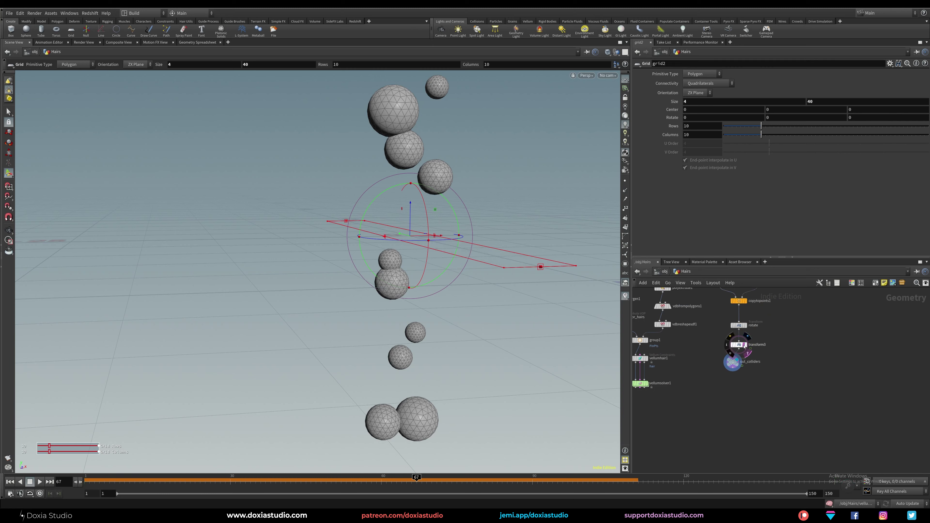
{"action": "scroll", "coordinate": [799, 350], "scroll_direction": "up", "scroll_amount": 4}
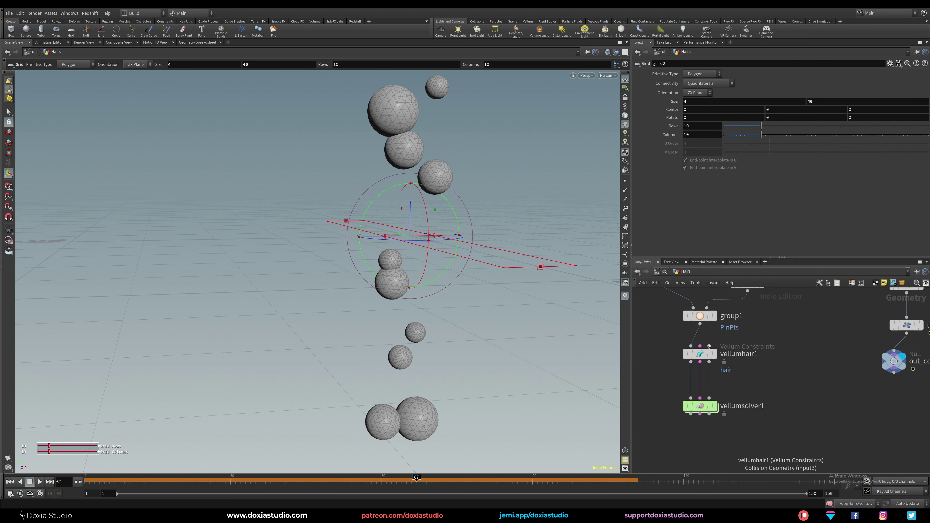
{"action": "left_click_drag", "start_coordinate": [710, 346], "coordinate": [835, 372]}
{"action": "left_click_drag", "start_coordinate": [892, 376], "coordinate": [893, 372]}
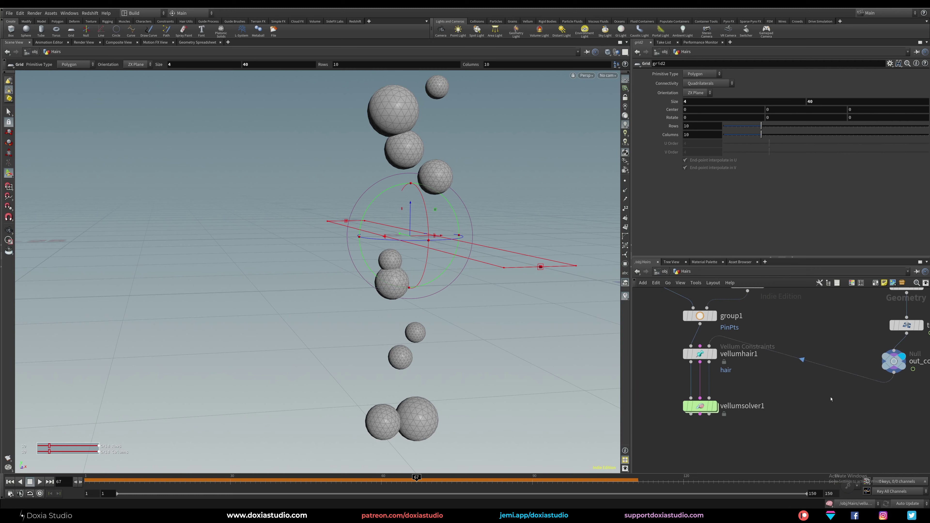
Display vellumhair1 in the viewport and return the timeline to frame 1.
{"action": "left_click", "coordinate": [715, 355]}
{"action": "right_click_drag", "start_coordinate": [432, 250], "coordinate": [235, 361], "text": "alt"}
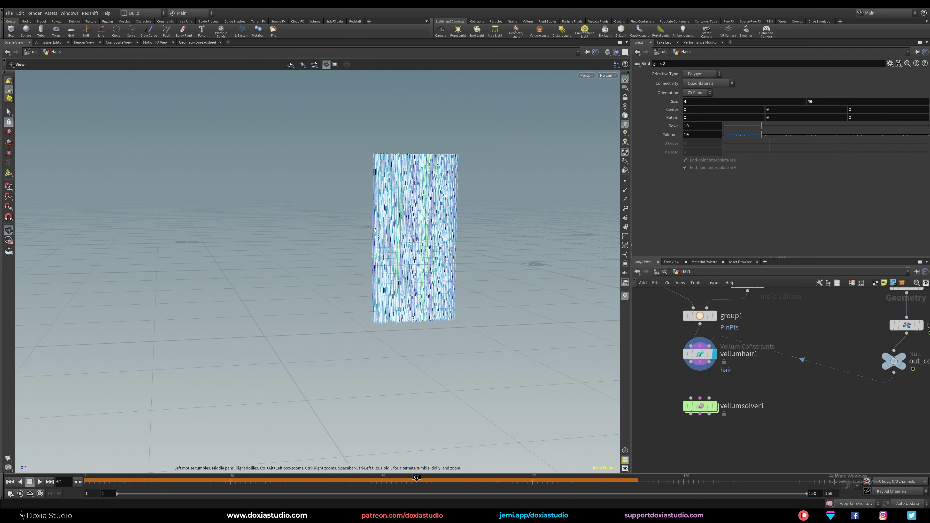
{"action": "middle_click_drag", "start_coordinate": [234, 361], "coordinate": [139, 466], "text": "alt"}
{"action": "left_click", "coordinate": [10, 482]}
{"action": "right_click_drag", "start_coordinate": [315, 307], "coordinate": [249, 344], "text": "alt"}
{"action": "middle_click_drag", "start_coordinate": [249, 345], "coordinate": [161, 387], "text": "alt"}
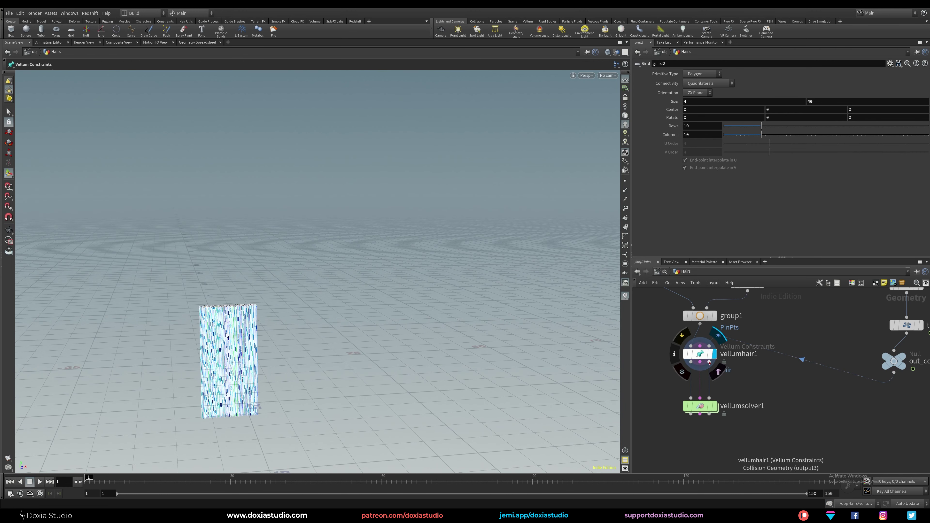
Display vellumsolver1 and frame the colliding spheres together with the hair curtain.
{"action": "middle_click_drag", "start_coordinate": [854, 346], "coordinate": [827, 374]}
{"action": "middle_click_drag", "start_coordinate": [728, 427], "coordinate": [735, 379]}
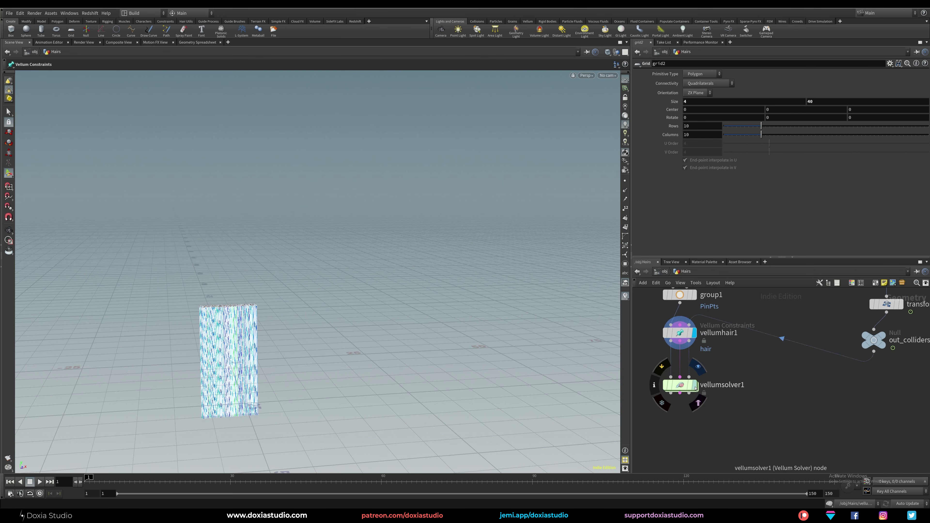
{"action": "left_click", "coordinate": [694, 384]}
{"action": "scroll", "coordinate": [220, 196], "scroll_direction": "down", "scroll_amount": 2}
{"action": "middle_click_drag", "start_coordinate": [214, 195], "coordinate": [283, 249], "text": "alt"}
{"action": "left_click_drag", "start_coordinate": [282, 248], "coordinate": [292, 290], "text": "alt"}
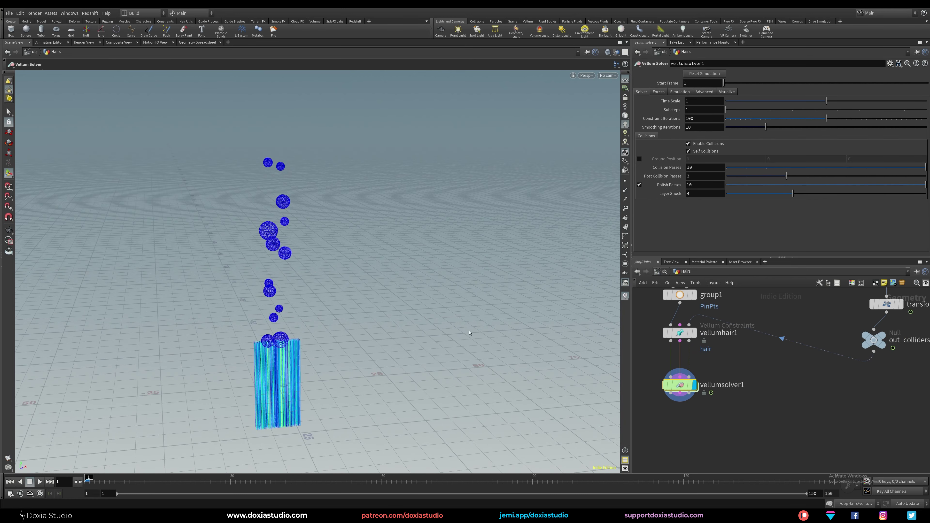
Display out_colliders and set scatter1's Global Seed to 1.18 to redistribute the spheres.
{"action": "middle_click_drag", "start_coordinate": [845, 297], "coordinate": [766, 353]}
{"action": "middle_click_drag", "start_coordinate": [793, 293], "coordinate": [753, 355]}
{"action": "middle_click_drag", "start_coordinate": [826, 332], "coordinate": [788, 407]}
{"action": "left_click", "coordinate": [769, 323]}
{"action": "middle_click_drag", "start_coordinate": [718, 454], "coordinate": [774, 306]}
{"action": "left_click", "coordinate": [790, 368]}
{"action": "middle_click_drag", "start_coordinate": [870, 321], "coordinate": [842, 388]}
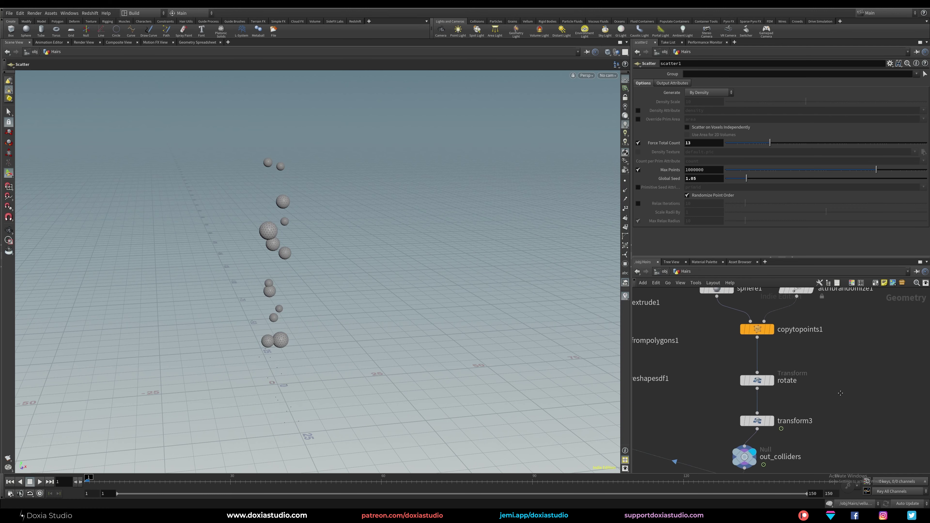
{"action": "middle_click_drag", "start_coordinate": [842, 300], "coordinate": [845, 346]}
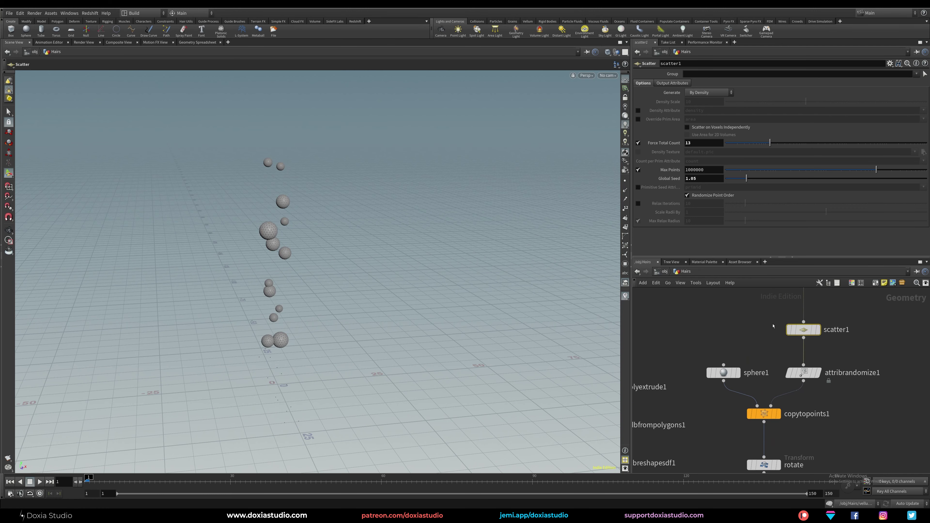
{"action": "left_click_drag", "start_coordinate": [749, 179], "coordinate": [750, 180]}
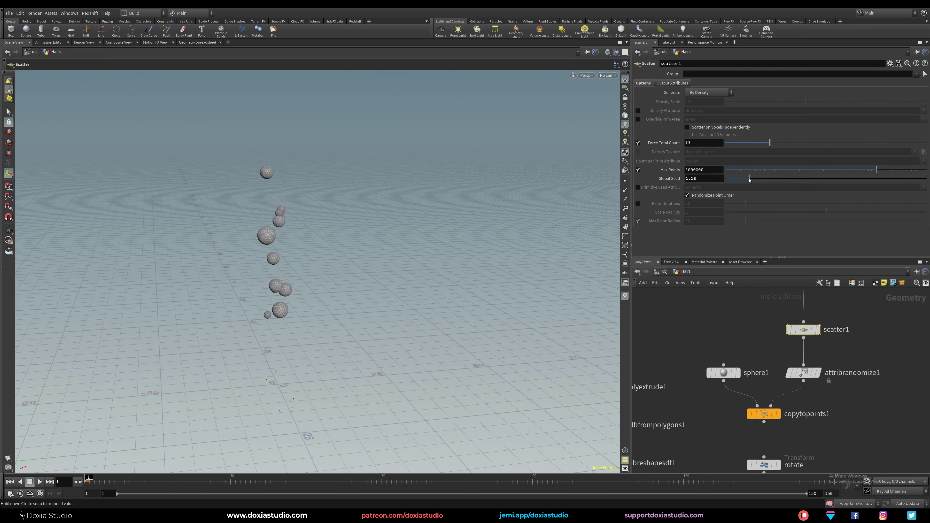
{"action": "left_click", "coordinate": [746, 331]}
Switch the viewport display back to the vellumsolver1 node.
{"action": "middle_click_drag", "start_coordinate": [746, 330], "coordinate": [764, 343]}
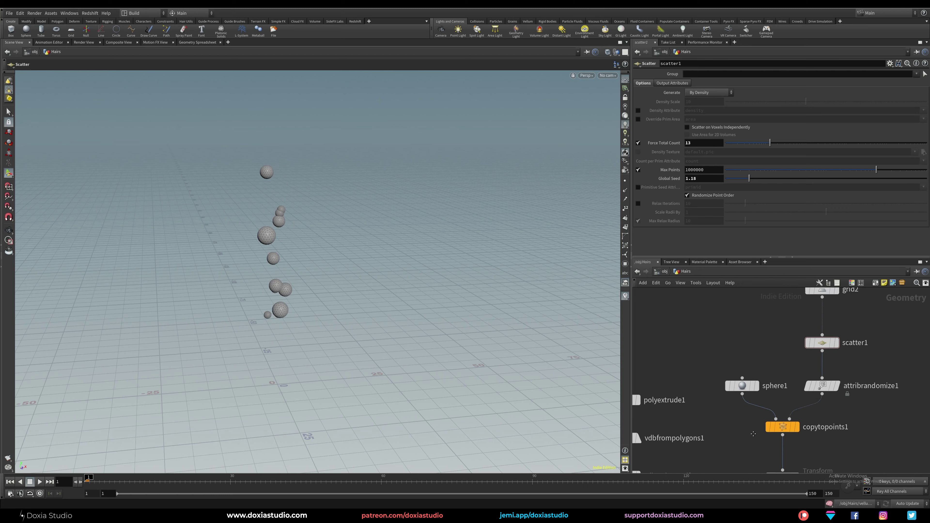
{"action": "middle_click_drag", "start_coordinate": [696, 458], "coordinate": [758, 303]}
{"action": "middle_click_drag", "start_coordinate": [735, 431], "coordinate": [751, 370]}
{"action": "left_click", "coordinate": [675, 385]}
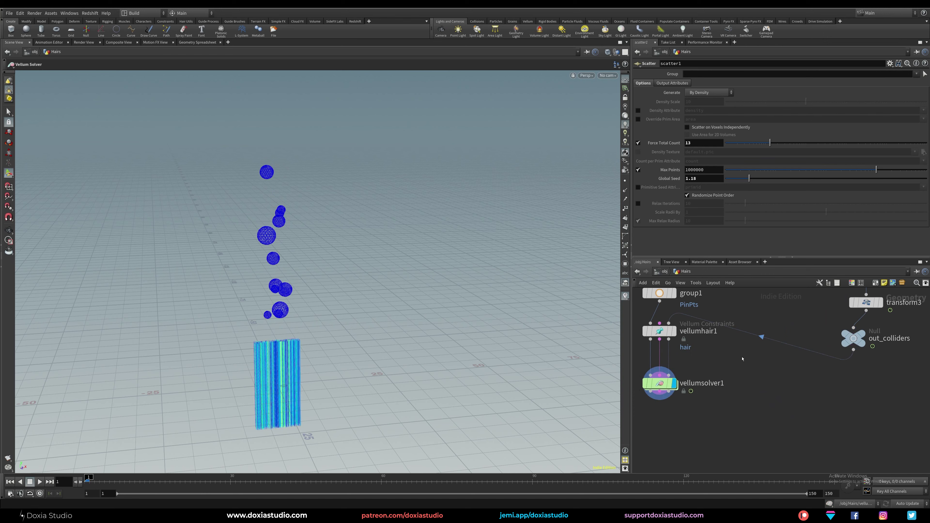
{"action": "middle_click_drag", "start_coordinate": [728, 404], "coordinate": [785, 369]}
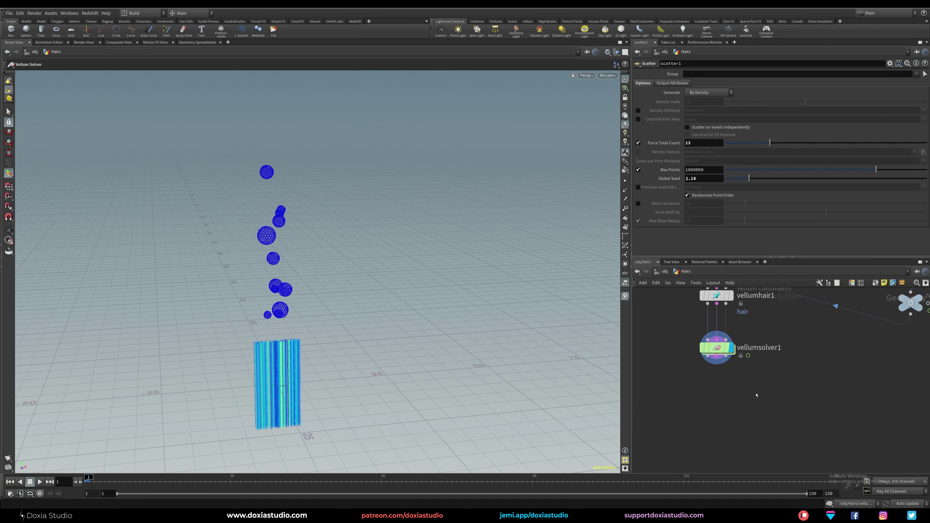
{"action": "middle_click_drag", "start_coordinate": [748, 395], "coordinate": [750, 422]}
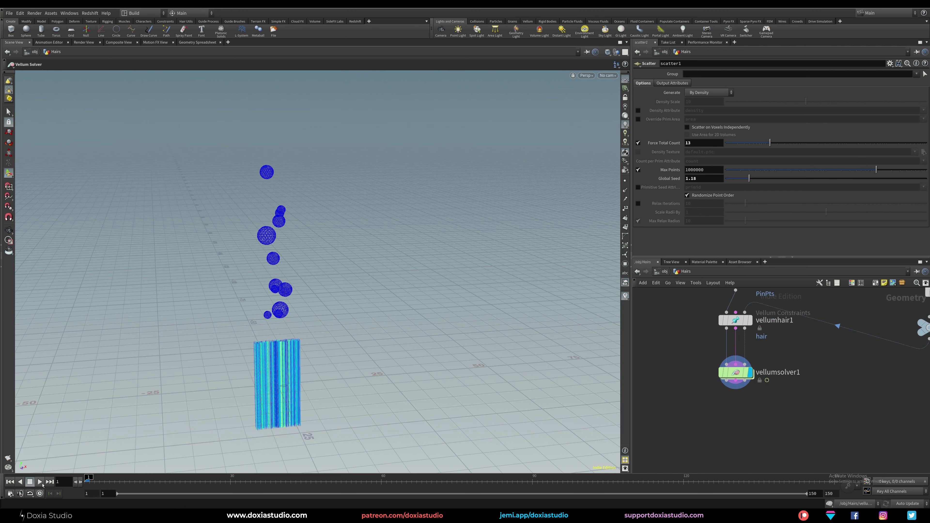
Simulate the falling spheres up to frame 85, then scrub to frame 79 and examine the hair collisions up close.
{"action": "left_click", "coordinate": [40, 483]}
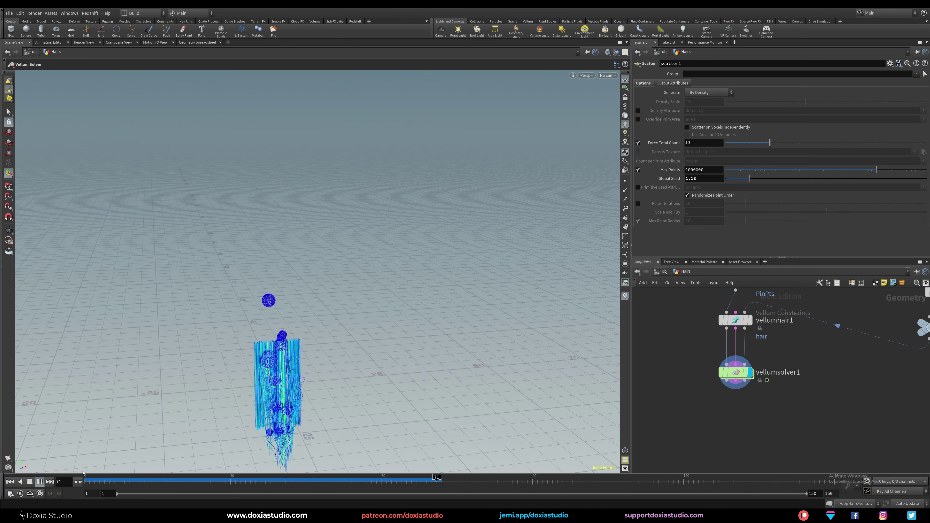
{"action": "left_click", "coordinate": [40, 482]}
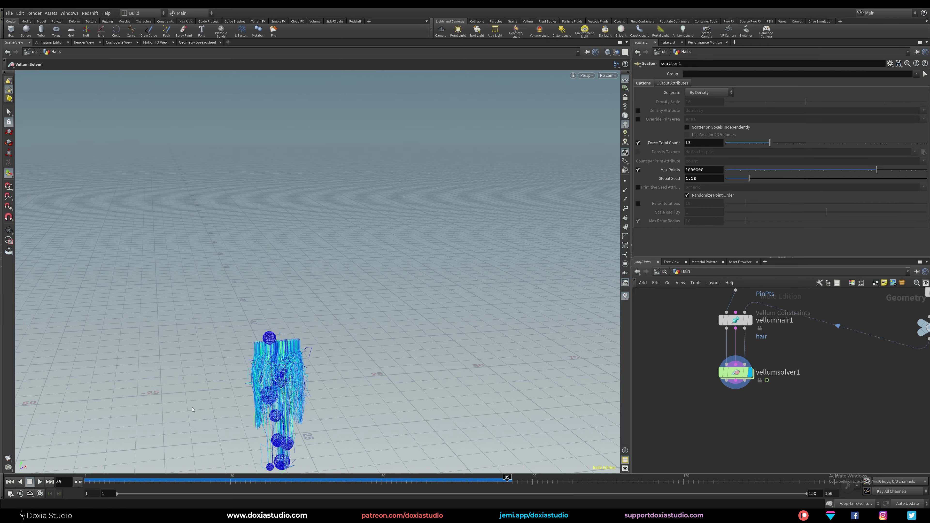
{"action": "key", "text": "alt"}
{"action": "scroll", "coordinate": [267, 391], "scroll_direction": "up", "scroll_amount": 4}
{"action": "left_click_drag", "start_coordinate": [267, 392], "coordinate": [228, 412]}
{"action": "scroll", "coordinate": [332, 390], "scroll_direction": "up", "scroll_amount": 3}
{"action": "middle_click_drag", "start_coordinate": [229, 411], "coordinate": [227, 334]}
{"action": "scroll", "coordinate": [252, 270], "scroll_direction": "down", "scroll_amount": 3}
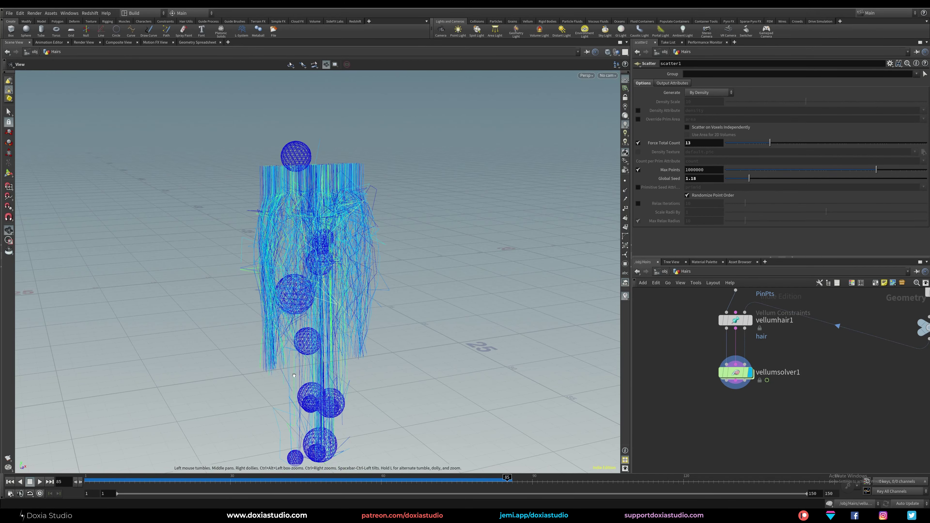
{"action": "left_click_drag", "start_coordinate": [132, 476], "coordinate": [477, 473]}
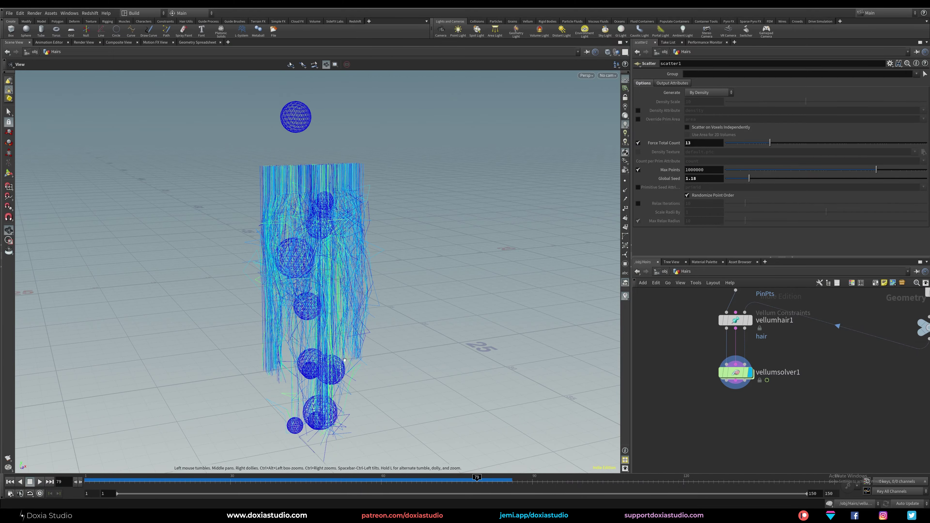
{"action": "scroll", "coordinate": [374, 366], "scroll_direction": "up", "scroll_amount": 3}
{"action": "left_click_drag", "start_coordinate": [377, 373], "coordinate": [375, 261], "text": "alt"}
{"action": "scroll", "coordinate": [375, 261], "scroll_direction": "up", "scroll_amount": 1}
Set hairgen1's Segments to 40 and return the timeline to frame 1.
{"action": "middle_click_drag", "start_coordinate": [673, 308], "coordinate": [668, 400]}
{"action": "middle_click_drag", "start_coordinate": [670, 338], "coordinate": [674, 376]}
{"action": "left_click_drag", "start_coordinate": [693, 355], "coordinate": [695, 365]}
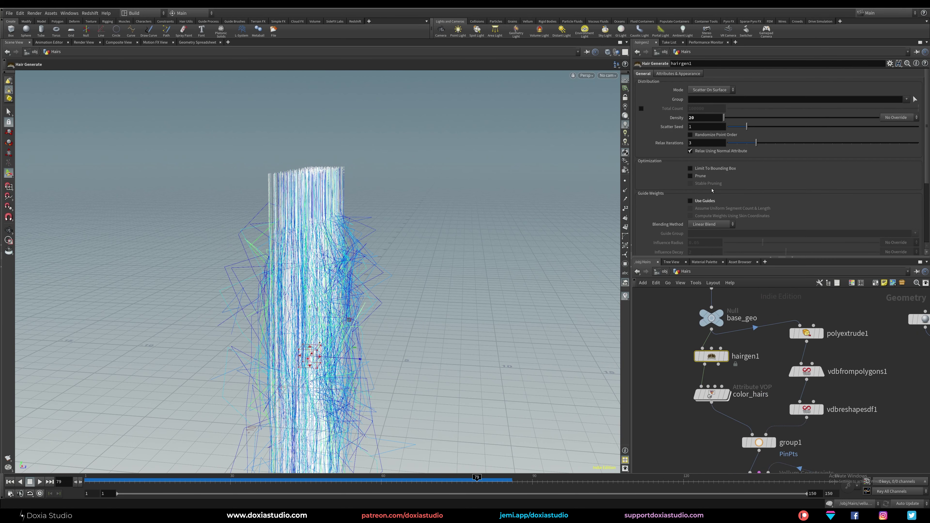
{"action": "scroll", "coordinate": [920, 149], "scroll_direction": "down", "scroll_amount": 5}
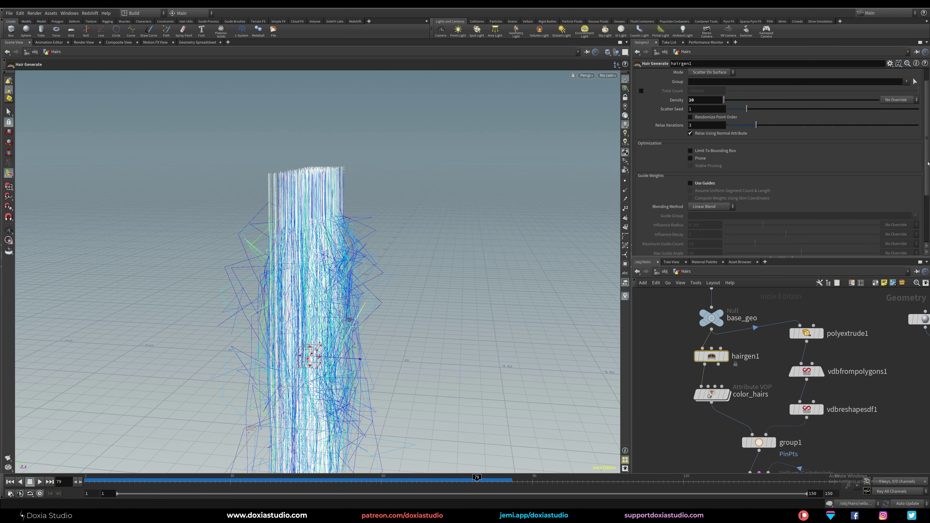
{"action": "left_click", "coordinate": [690, 228]}
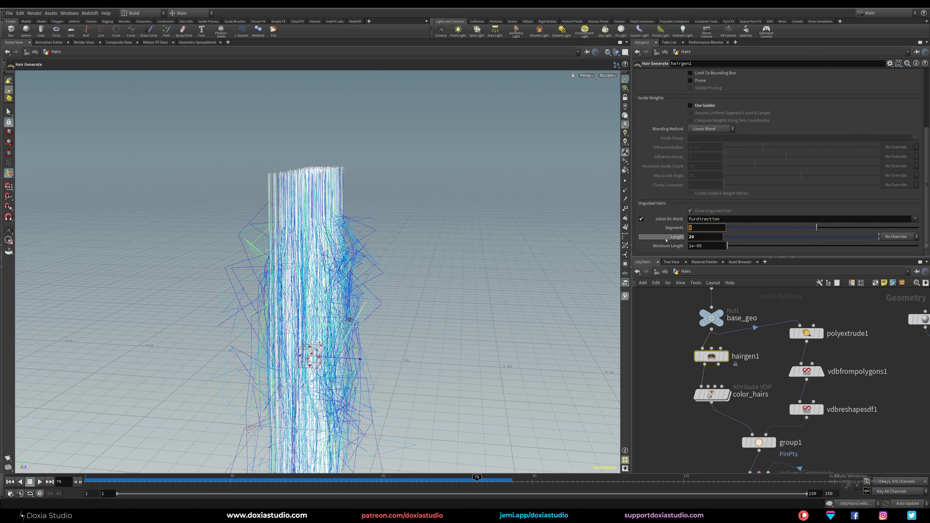
{"action": "type", "text": "40"}
{"action": "key", "text": "Return"}
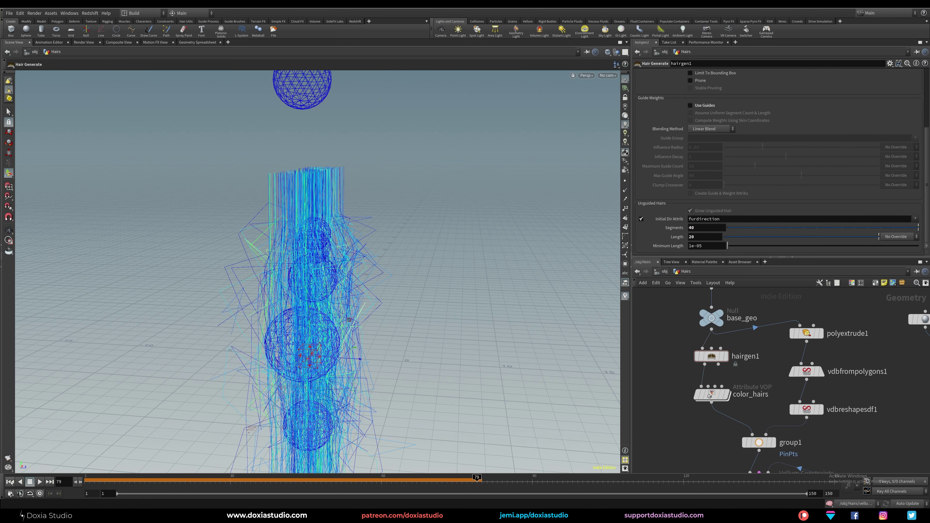
{"action": "left_click", "coordinate": [10, 482]}
{"action": "middle_click_drag", "start_coordinate": [686, 349], "coordinate": [713, 338]}
{"action": "left_click_drag", "start_coordinate": [701, 336], "coordinate": [744, 353]}
{"action": "left_click", "coordinate": [680, 361]}
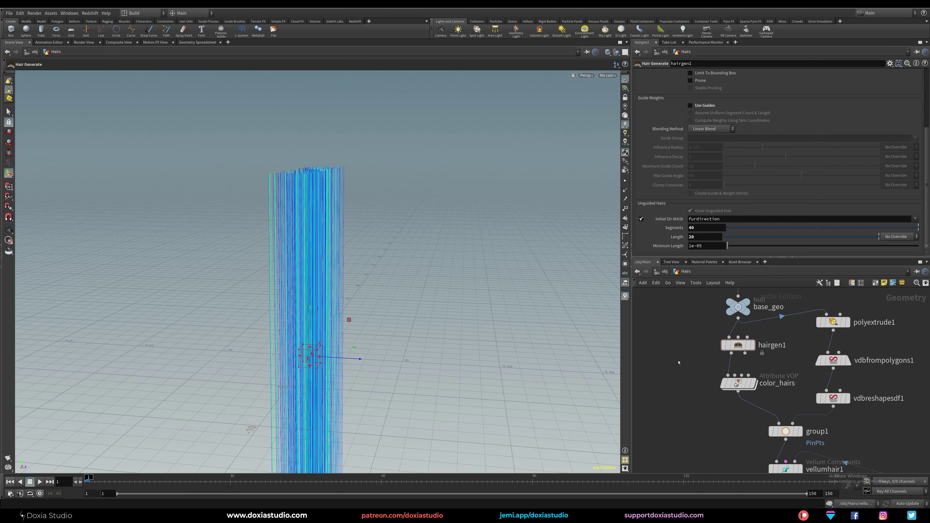
Set vellumhair1's Stretch Stiffness to 10 and its Stretch Damping Ratio to 0.05.
{"action": "middle_click_drag", "start_coordinate": [697, 448], "coordinate": [665, 381]}
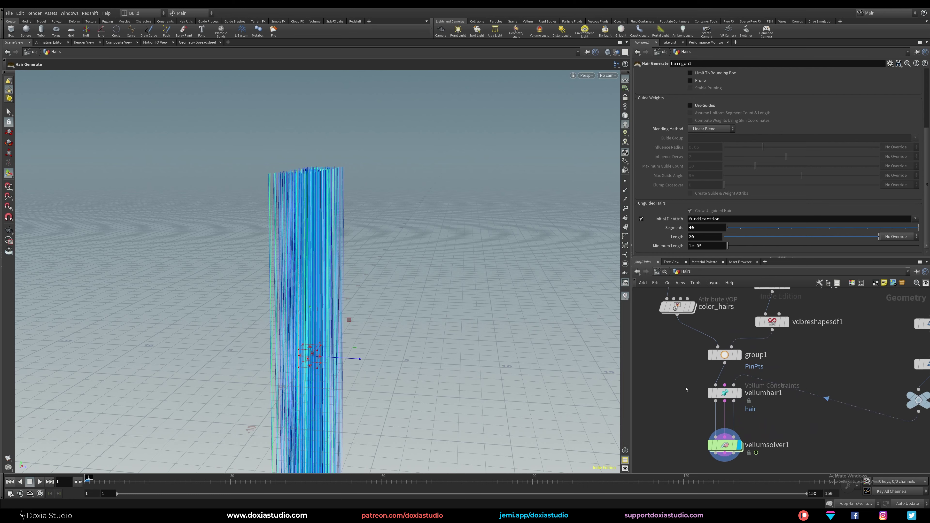
{"action": "left_click", "coordinate": [724, 392]}
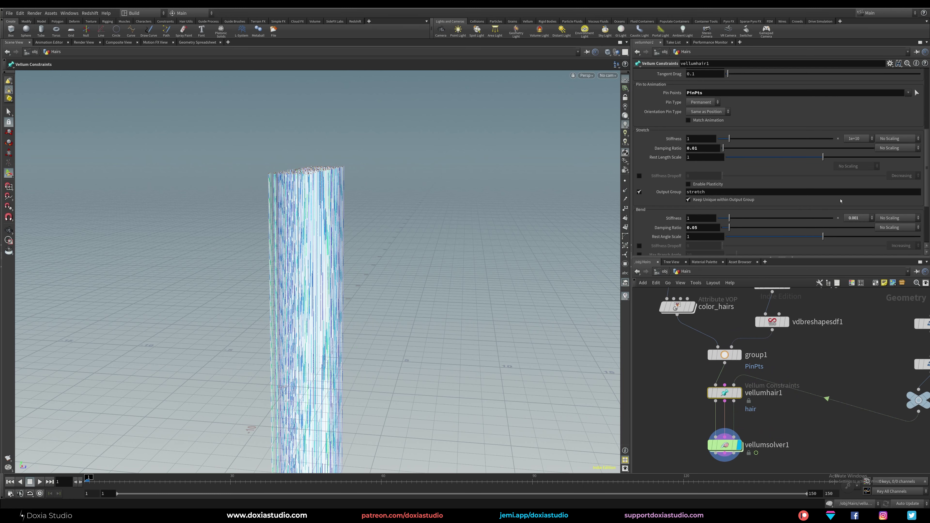
{"action": "scroll", "coordinate": [920, 174], "scroll_direction": "down", "scroll_amount": 4}
{"action": "scroll", "coordinate": [919, 174], "scroll_direction": "up", "scroll_amount": 4}
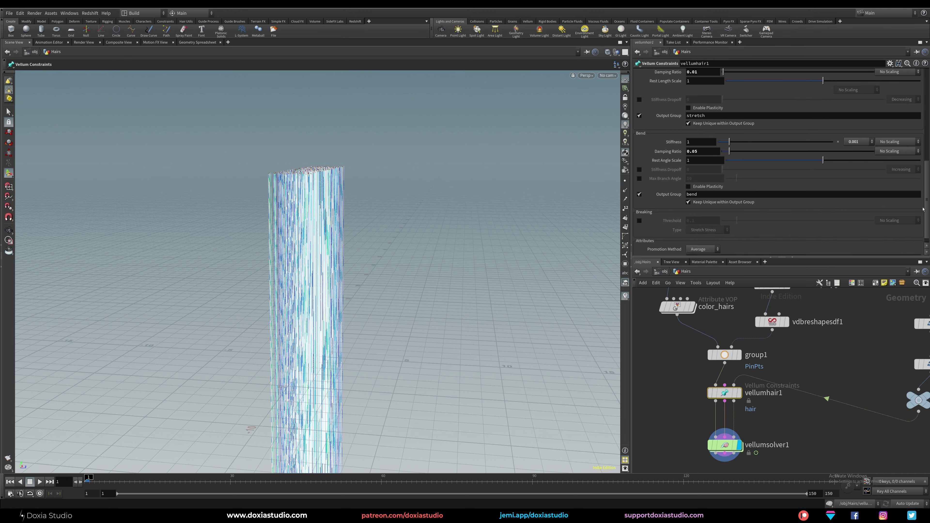
{"action": "scroll", "coordinate": [920, 174], "scroll_direction": "up", "scroll_amount": 1}
{"action": "left_click", "coordinate": [849, 153]}
{"action": "left_click", "coordinate": [850, 153]}
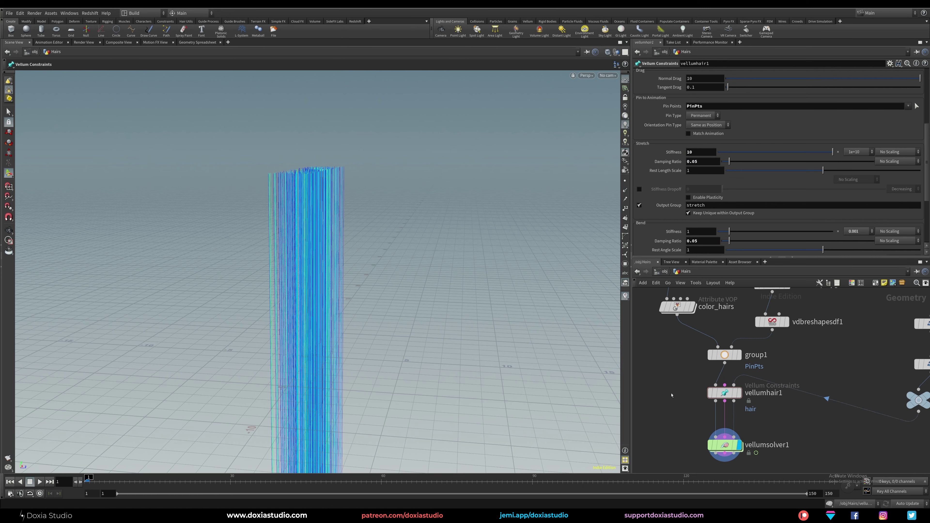
Replay the Vellum hair simulation and stop it at frame 53 to inspect the collisions.
{"action": "middle_click_drag", "start_coordinate": [672, 373], "coordinate": [667, 337]}
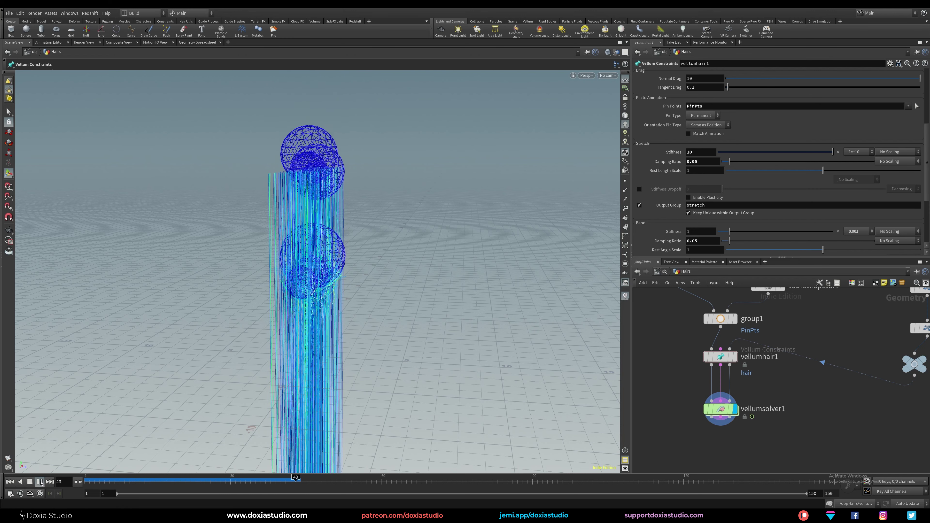
{"action": "left_click", "coordinate": [40, 482]}
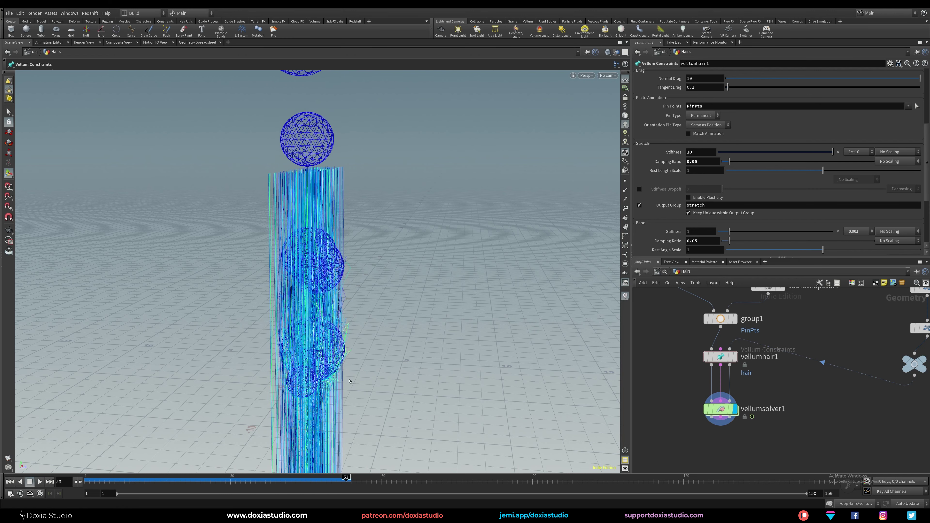
Extend the timeline to frame 300 and move the last Translate Y keyframe of transform3 to frame 300.
{"action": "middle_click_drag", "start_coordinate": [842, 417], "coordinate": [765, 404]}
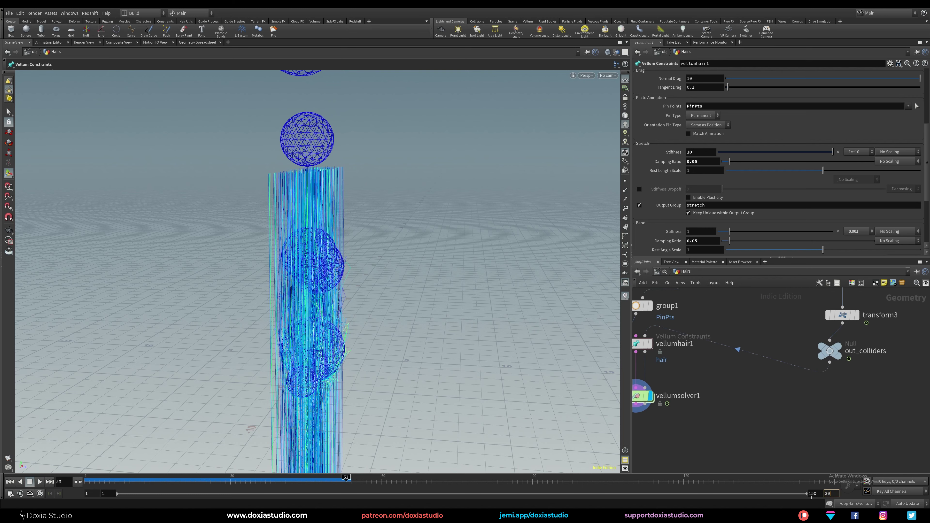
{"action": "key", "text": "Return"}
{"action": "middle_click_drag", "start_coordinate": [849, 316], "coordinate": [797, 406]}
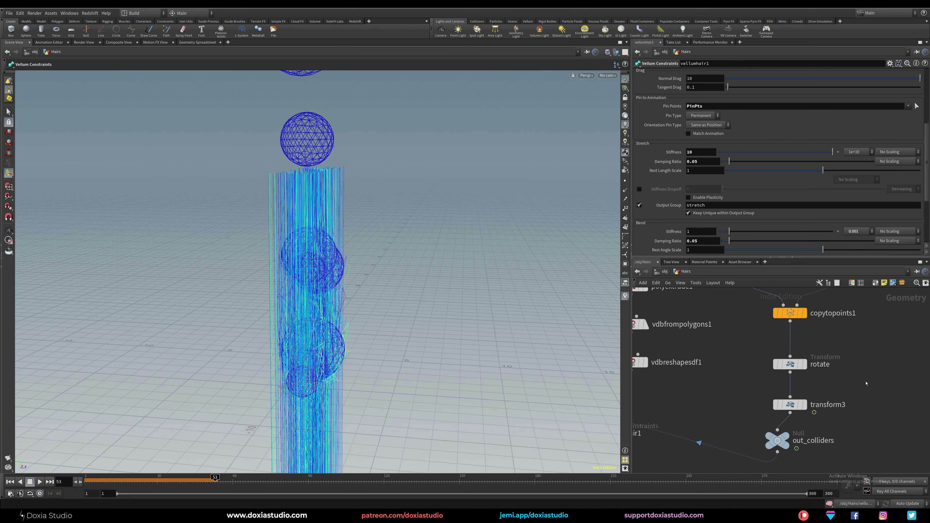
{"action": "left_click", "coordinate": [798, 406]}
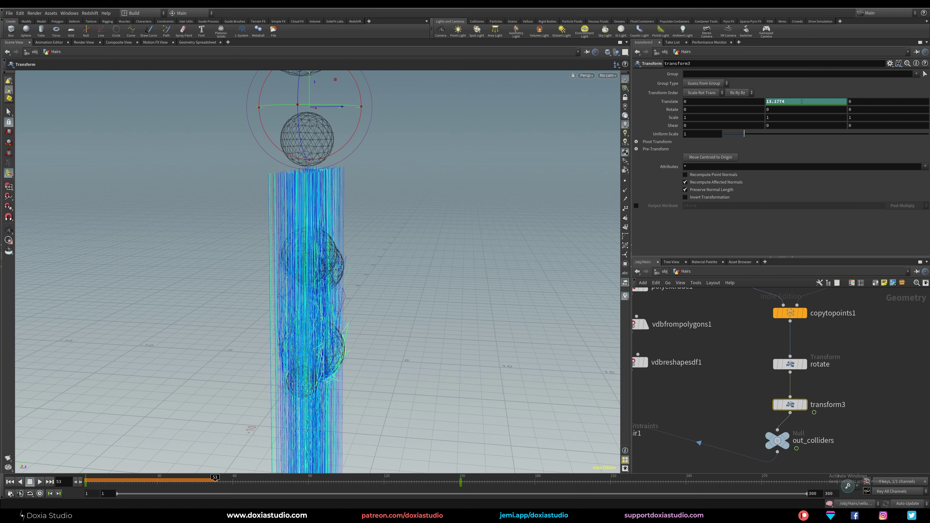
{"action": "left_click", "coordinate": [802, 102], "text": "shift"}
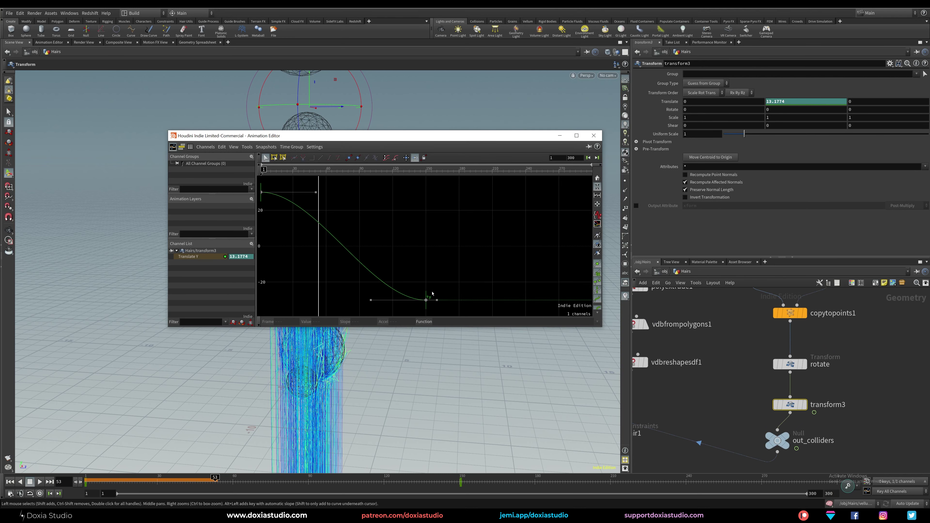
{"action": "left_click_drag", "start_coordinate": [432, 293], "coordinate": [410, 316]}
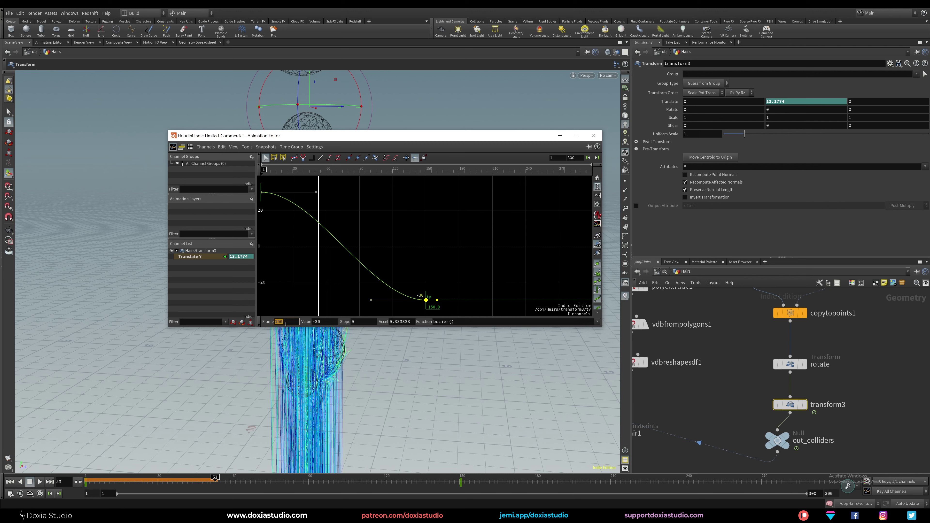
{"action": "type", "text": "300"}
{"action": "key", "text": "Return"}
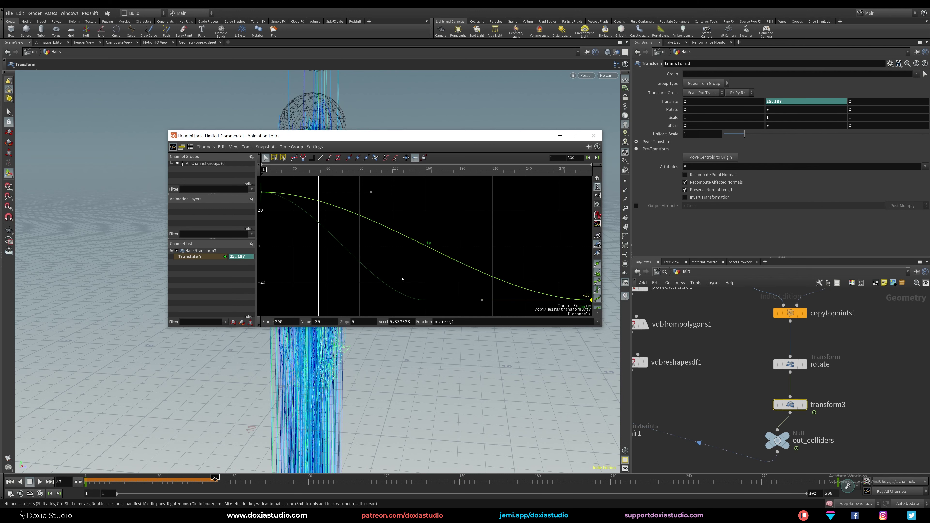
Straighten transform3's Translate Y animation curve into a constant-speed line and save the scene.
{"action": "left_click", "coordinate": [321, 158]}
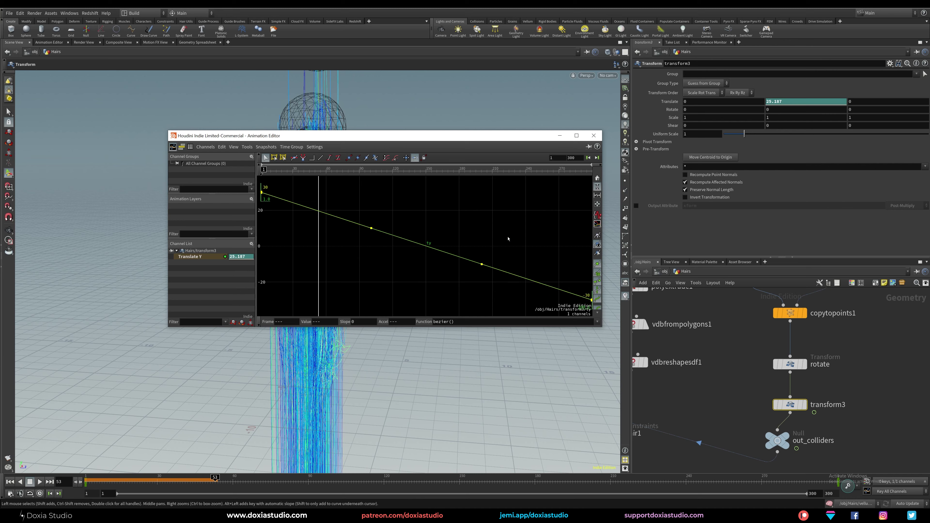
{"action": "key", "text": "ctrl+s"}
{"action": "left_click", "coordinate": [593, 135]}
{"action": "left_click", "coordinate": [724, 410]}
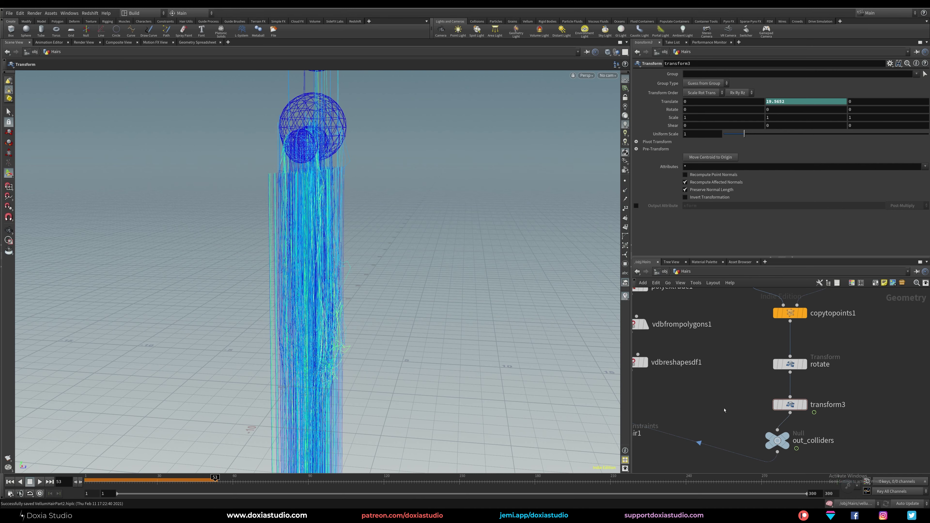
Replay the slower sphere fall from frame 1 and stop at frame 93 to inspect the hair collisions.
{"action": "right_click_drag", "start_coordinate": [424, 354], "coordinate": [331, 364], "text": "alt"}
{"action": "key", "text": "Return"}
{"action": "left_click", "coordinate": [10, 482]}
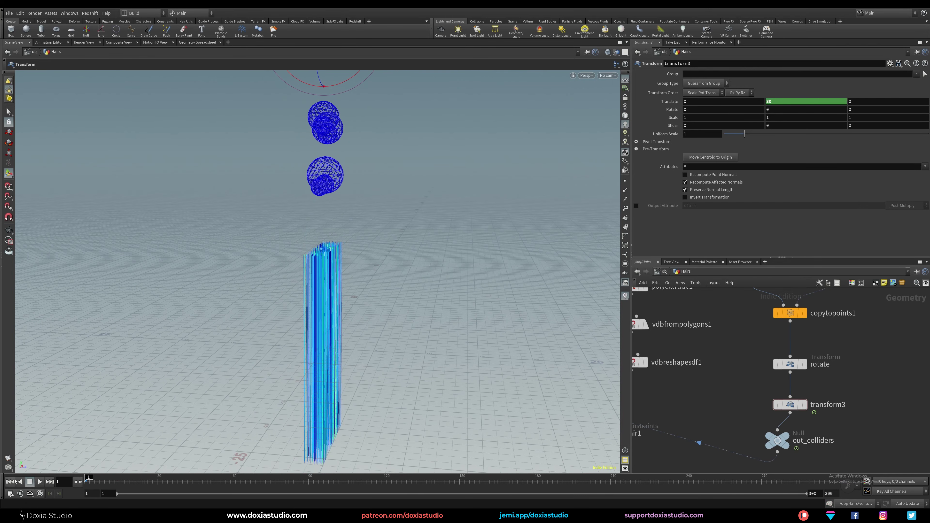
{"action": "left_click", "coordinate": [39, 482]}
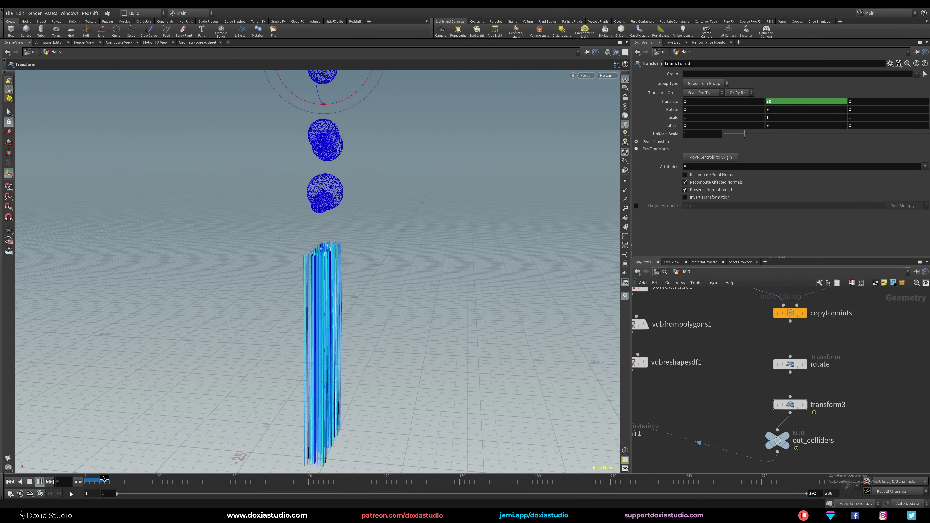
{"action": "left_click", "coordinate": [39, 482]}
{"action": "mouse_move", "coordinate": [368, 362]}
{"action": "right_mouse_down", "text": "alt"}
{"action": "mouse_move", "coordinate": [349, 385]}
{"action": "mouse_move", "coordinate": [375, 371]}
{"action": "right_mouse_up", "text": "alt"}
{"action": "left_click_drag", "start_coordinate": [376, 371], "coordinate": [372, 367], "text": "alt"}
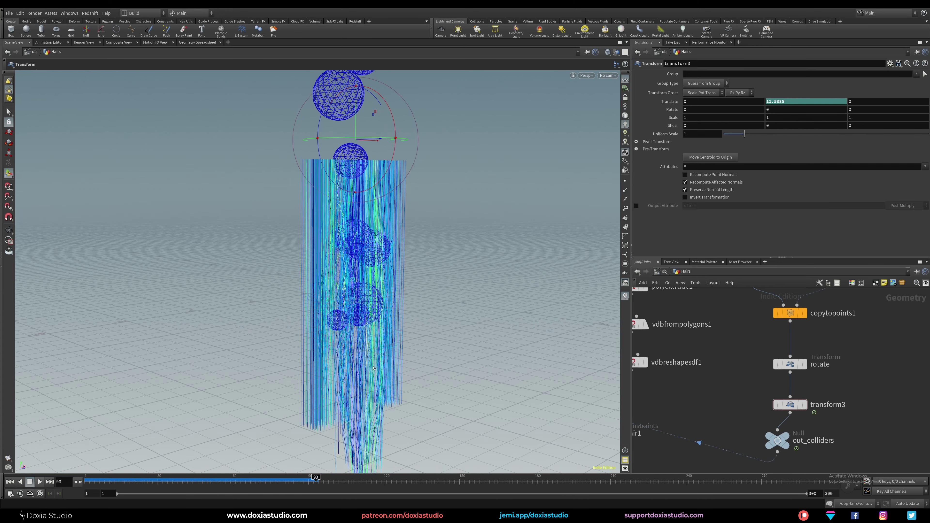
Add a Null node fed by vellumsolver1 and name it Guides.
{"action": "middle_click_drag", "start_coordinate": [706, 393], "coordinate": [870, 319]}
{"action": "middle_click_drag", "start_coordinate": [826, 394], "coordinate": [836, 388]}
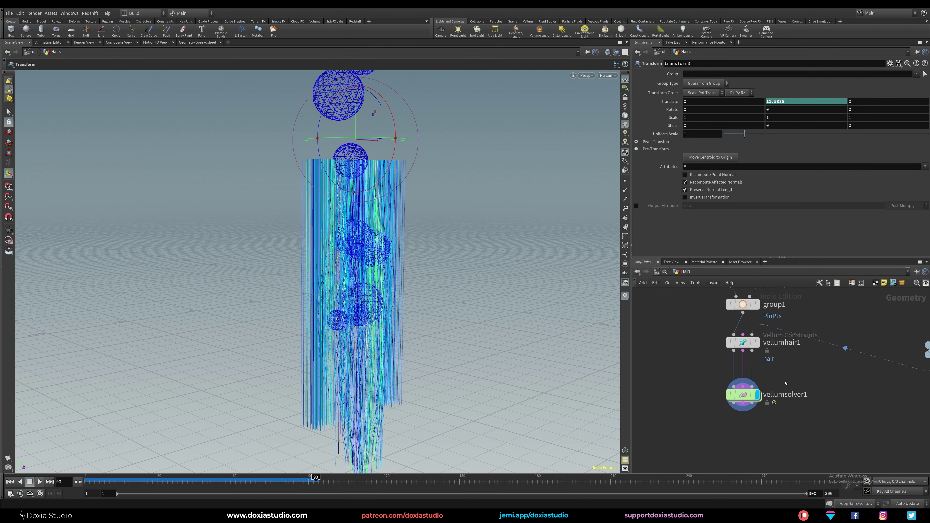
{"action": "scroll", "coordinate": [806, 373], "scroll_direction": "down", "scroll_amount": 4}
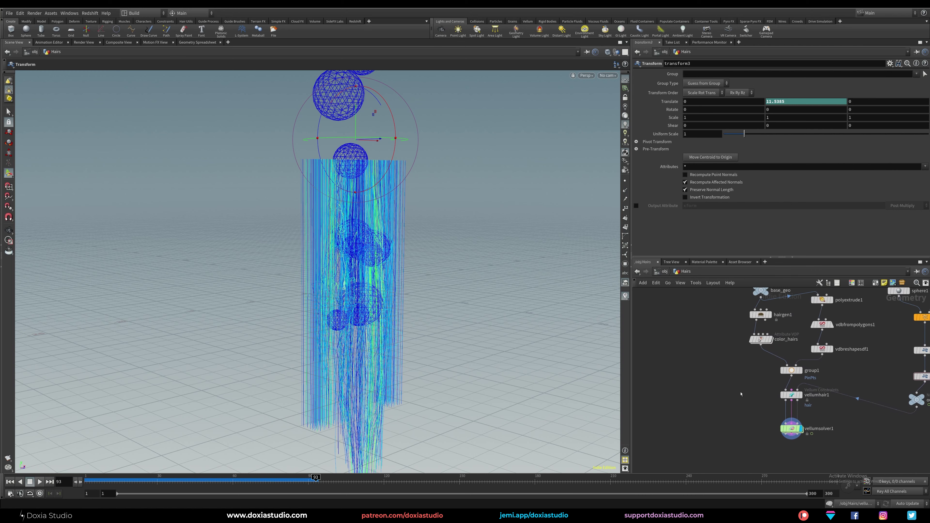
{"action": "middle_click_drag", "start_coordinate": [683, 394], "coordinate": [752, 424]}
{"action": "scroll", "coordinate": [732, 370], "scroll_direction": "down", "scroll_amount": 2}
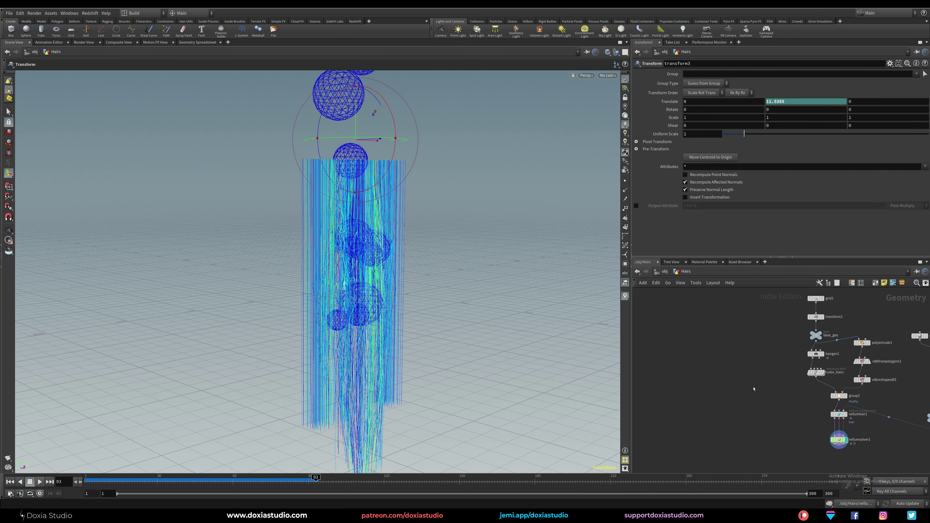
{"action": "middle_click_drag", "start_coordinate": [788, 385], "coordinate": [730, 390]}
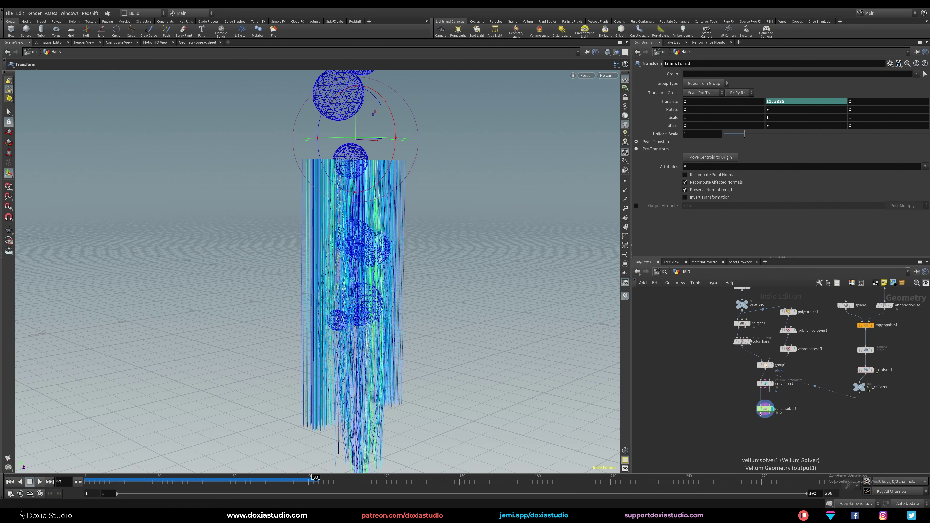
{"action": "key", "text": "Tab"}
{"action": "type", "text": "null"}
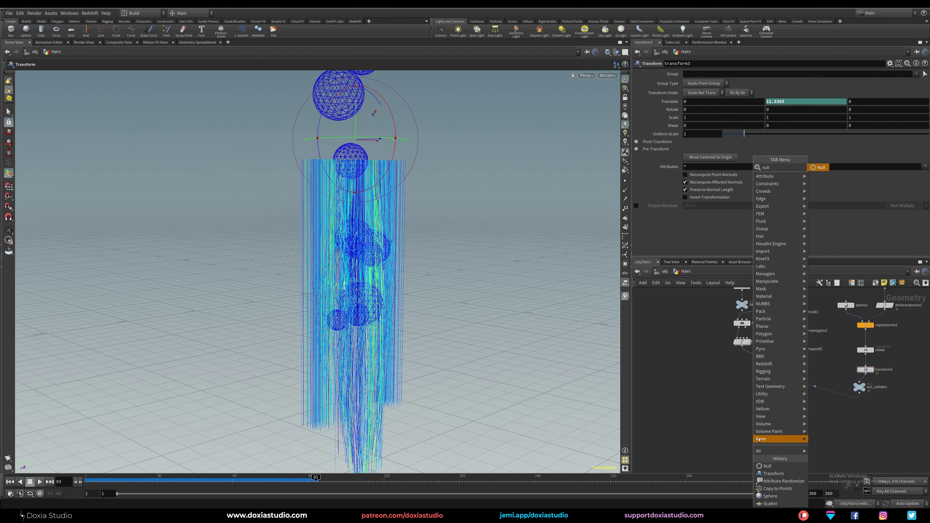
{"action": "key", "text": "Return"}
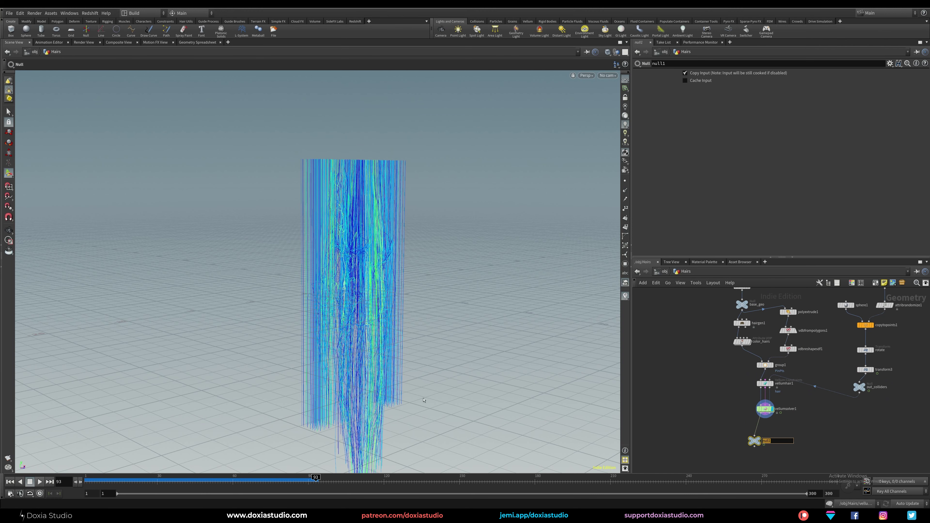
{"action": "type", "text": "Guides"}
{"action": "key", "text": "Return"}
Duplicate hairgen1 with its base geometry connection and place the copy in open space beside the hair network.
{"action": "key", "text": "h"}
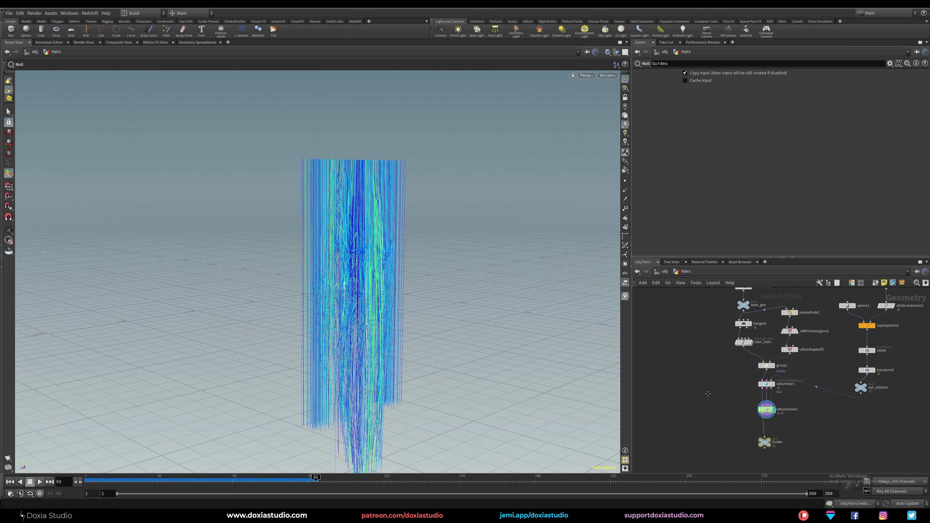
{"action": "right_click_drag", "start_coordinate": [714, 417], "coordinate": [718, 411]}
{"action": "middle_click_drag", "start_coordinate": [718, 410], "coordinate": [751, 372]}
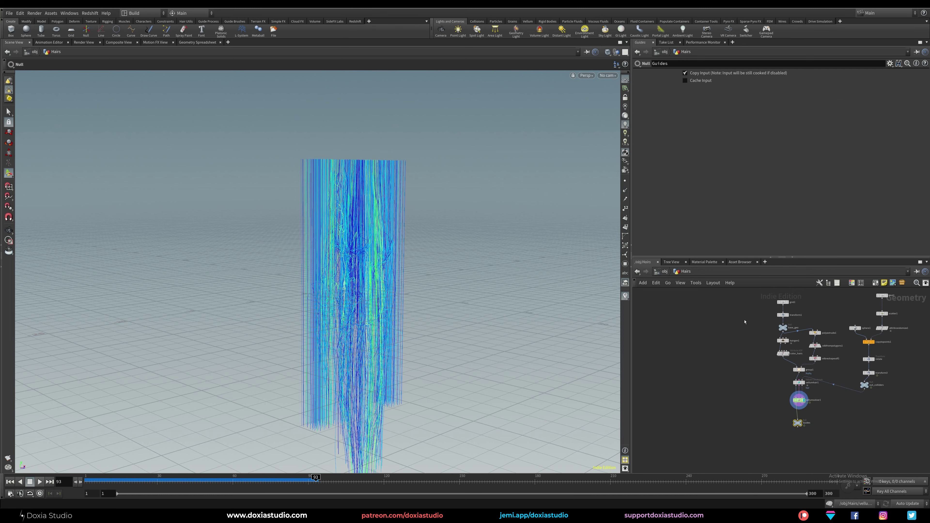
{"action": "left_click_drag", "start_coordinate": [782, 333], "coordinate": [743, 378]}
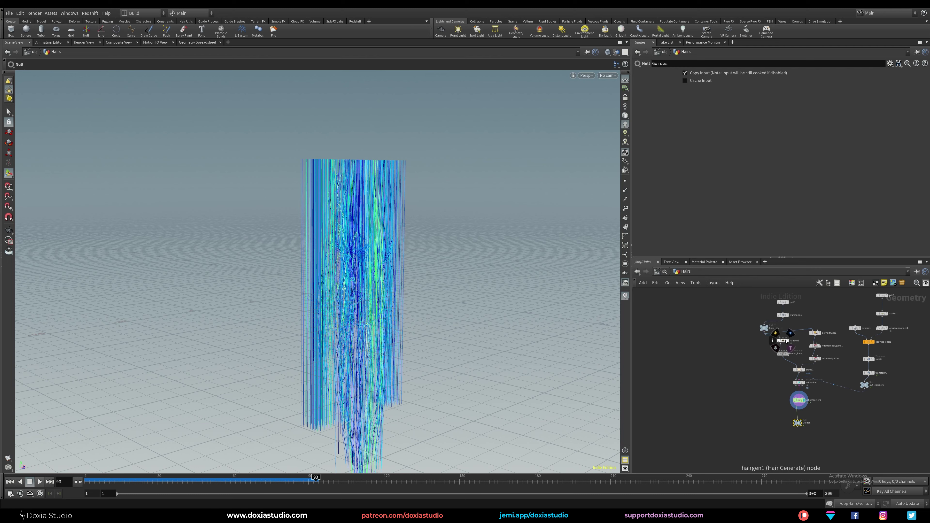
{"action": "left_click_drag", "start_coordinate": [782, 341], "coordinate": [722, 390], "text": "alt"}
{"action": "left_click", "coordinate": [722, 387]}
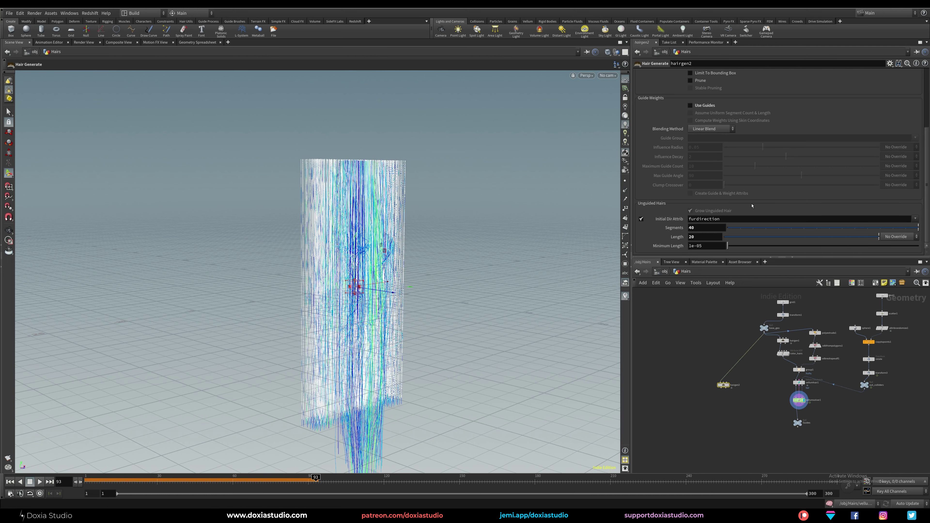
Enable Use Guides on hairgen2 and set its Density to 2000.
{"action": "left_click", "coordinate": [690, 105]}
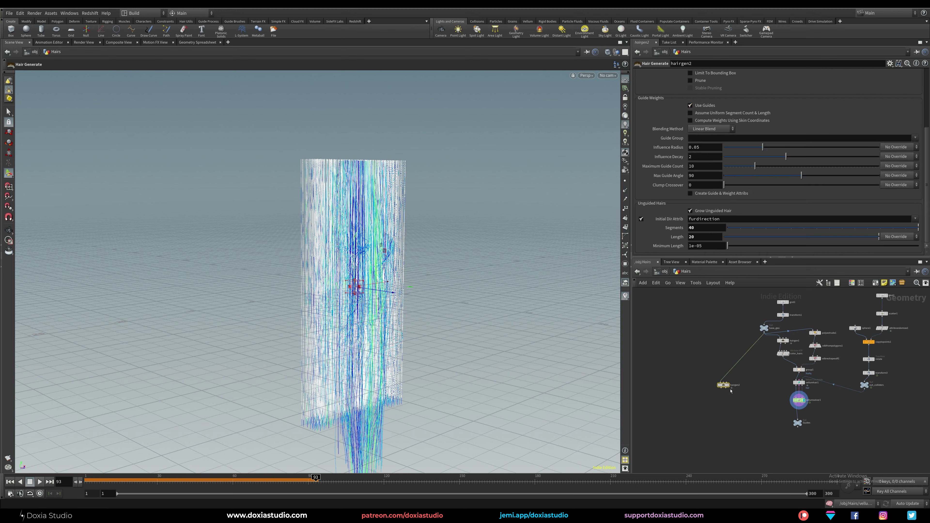
{"action": "left_click_drag", "start_coordinate": [730, 391], "coordinate": [732, 436]}
{"action": "scroll", "coordinate": [789, 95], "scroll_direction": "up", "scroll_amount": 5}
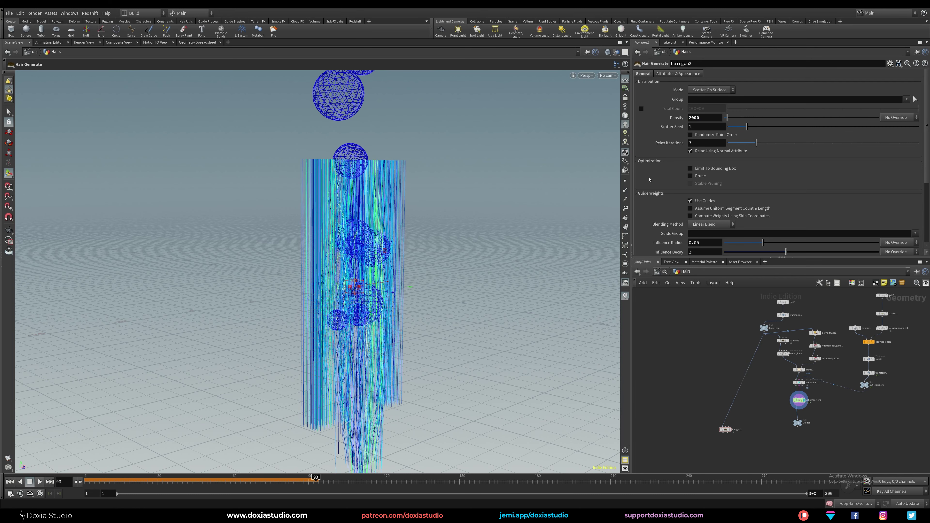
Display hairgen2 and connect the Guides null to its guide curves input.
{"action": "left_click", "coordinate": [731, 432]}
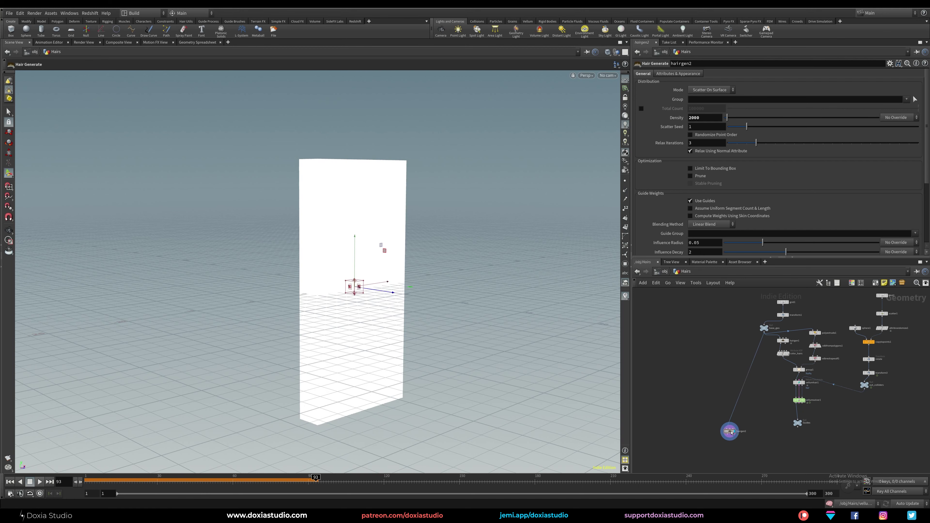
{"action": "scroll", "coordinate": [763, 428], "scroll_direction": "up", "scroll_amount": 5}
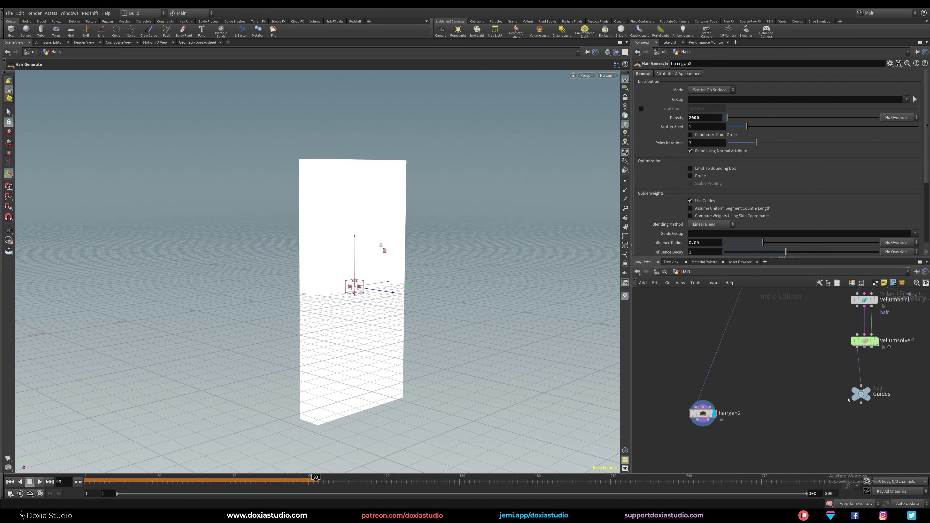
{"action": "left_click", "coordinate": [704, 413]}
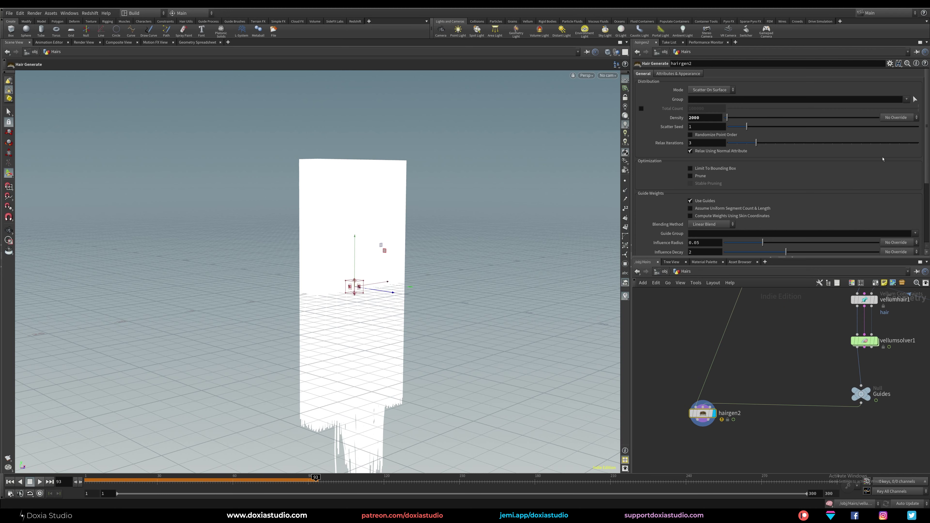
Transfer the guides' Cd primitive attribute to hairgen2's hairs and re-simulate to frame 90.
{"action": "scroll", "coordinate": [927, 149], "scroll_direction": "down", "scroll_amount": 10}
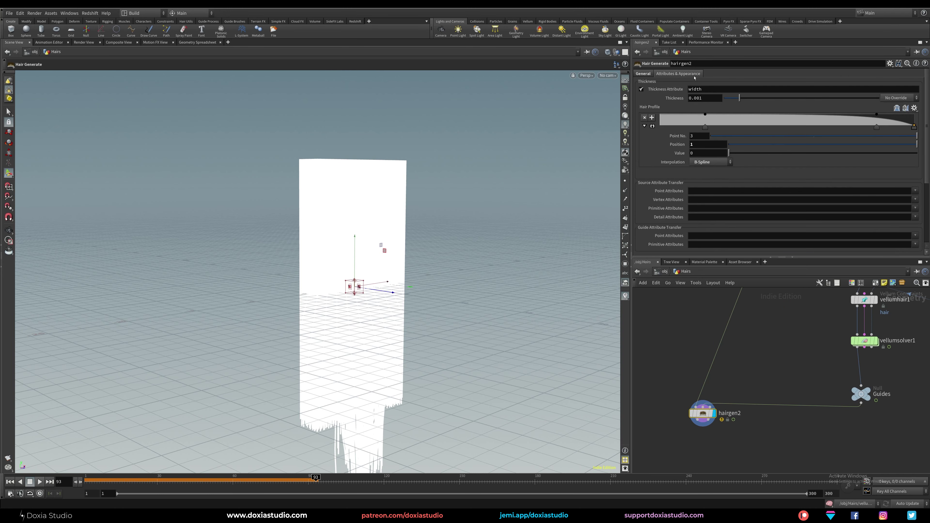
{"action": "scroll", "coordinate": [920, 137], "scroll_direction": "down", "scroll_amount": 3}
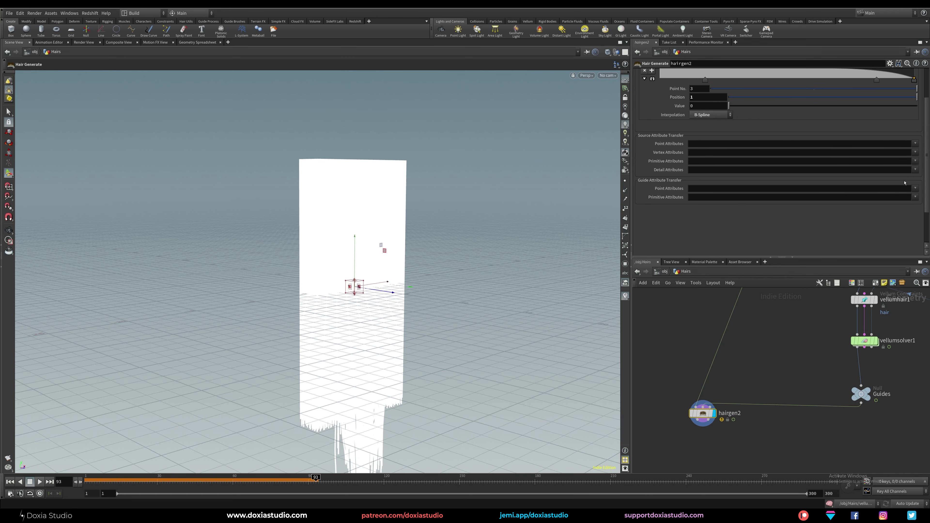
{"action": "left_click", "coordinate": [916, 198]}
{"action": "left_click", "coordinate": [902, 228]}
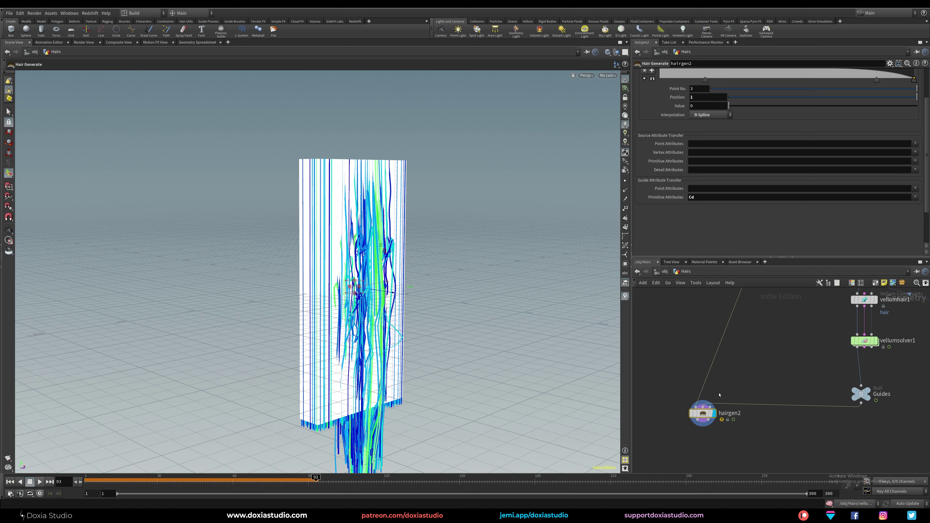
{"action": "left_click", "coordinate": [87, 482]}
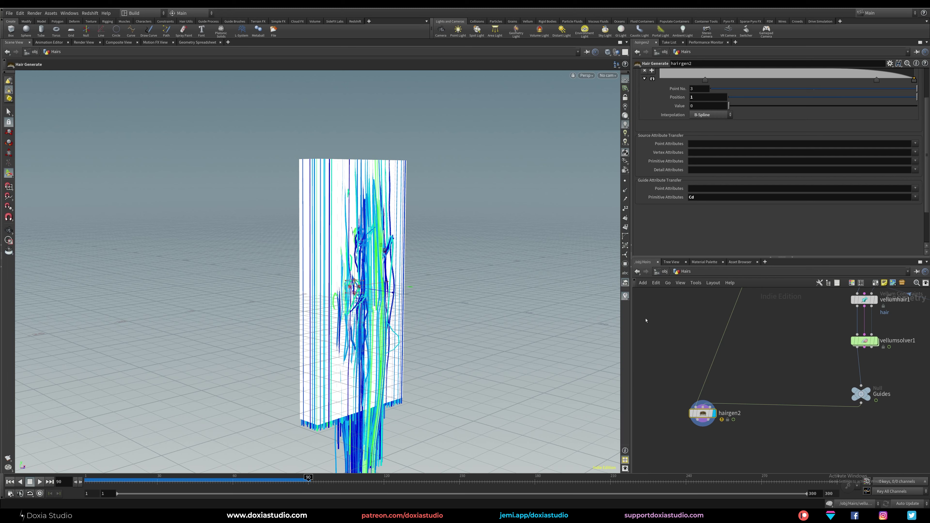
Set hairgen2's guide Influence Radius to 0.2.
{"action": "scroll", "coordinate": [918, 87], "scroll_direction": "up", "scroll_amount": 3}
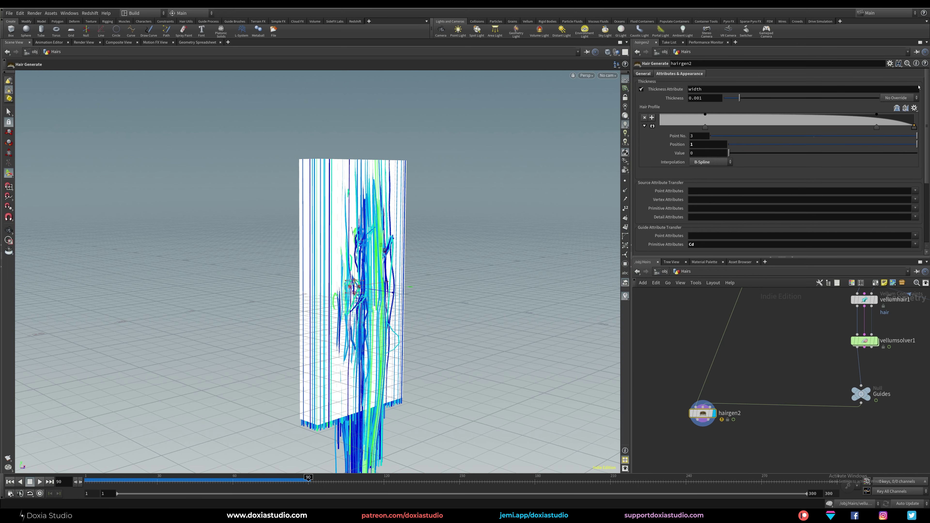
{"action": "left_click", "coordinate": [642, 73]}
{"action": "scroll", "coordinate": [781, 162], "scroll_direction": "down", "scroll_amount": 2}
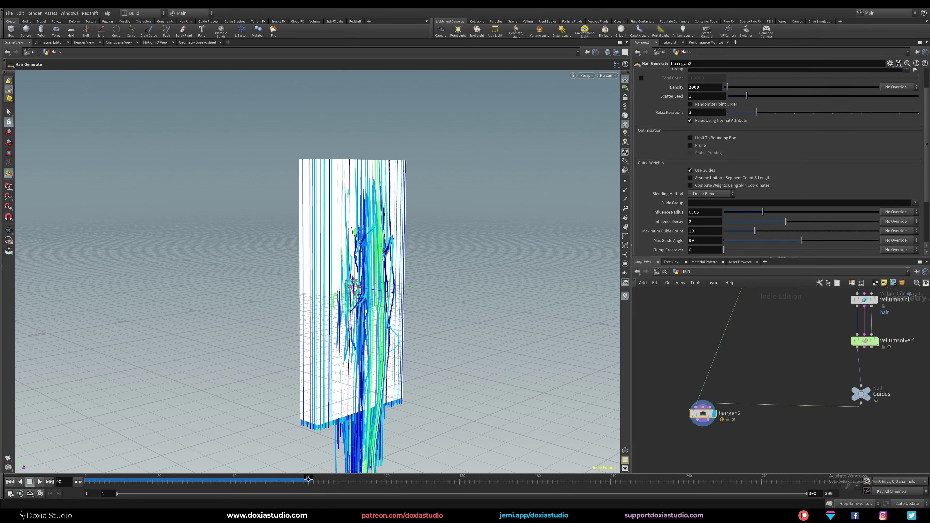
{"action": "scroll", "coordinate": [691, 189], "scroll_direction": "down", "scroll_amount": 2}
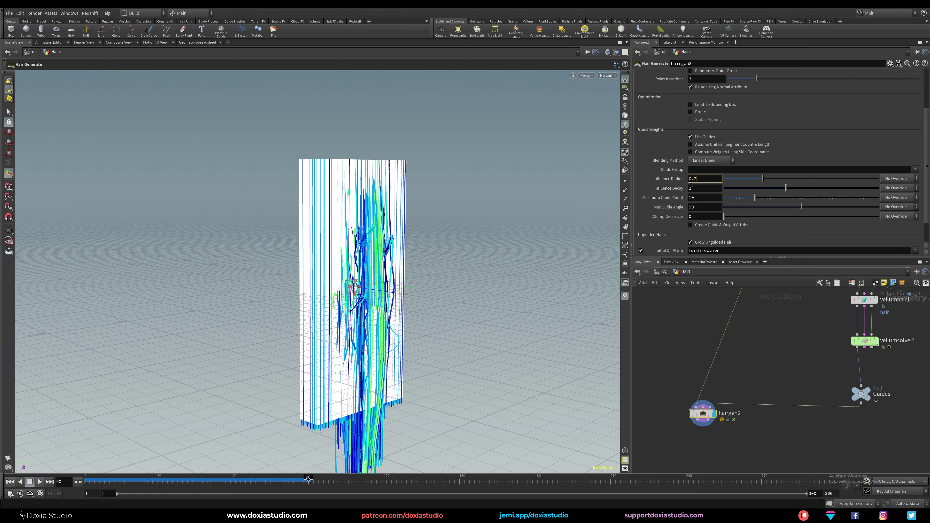
{"action": "key", "text": "Return"}
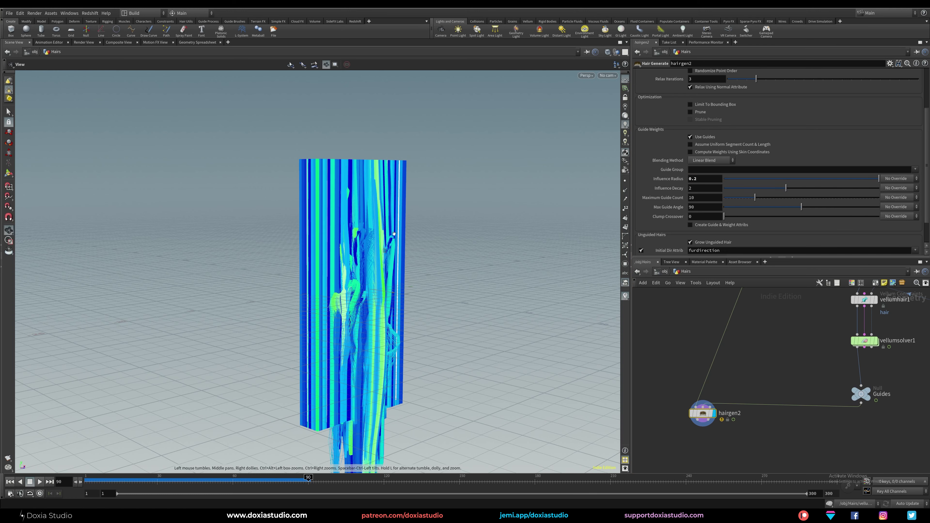
Set hairgen2's guide Influence Radius to 0.3 and scrub the timeline to frame 82 to check the guided hairs.
{"action": "scroll", "coordinate": [418, 244], "scroll_direction": "up", "scroll_amount": 3}
{"action": "left_click_drag", "start_coordinate": [417, 245], "coordinate": [344, 369], "text": "alt"}
{"action": "left_click", "coordinate": [708, 179]}
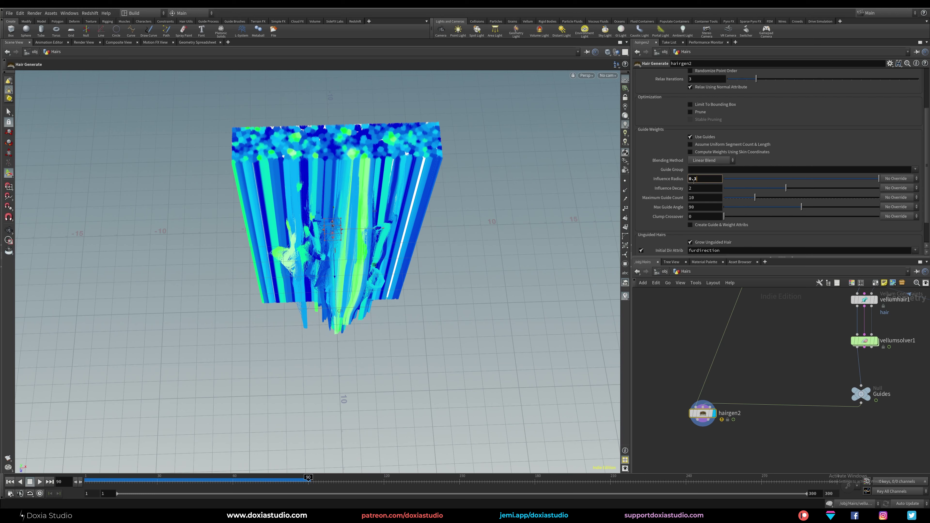
{"action": "key", "text": "Return"}
{"action": "key", "text": "Escape"}
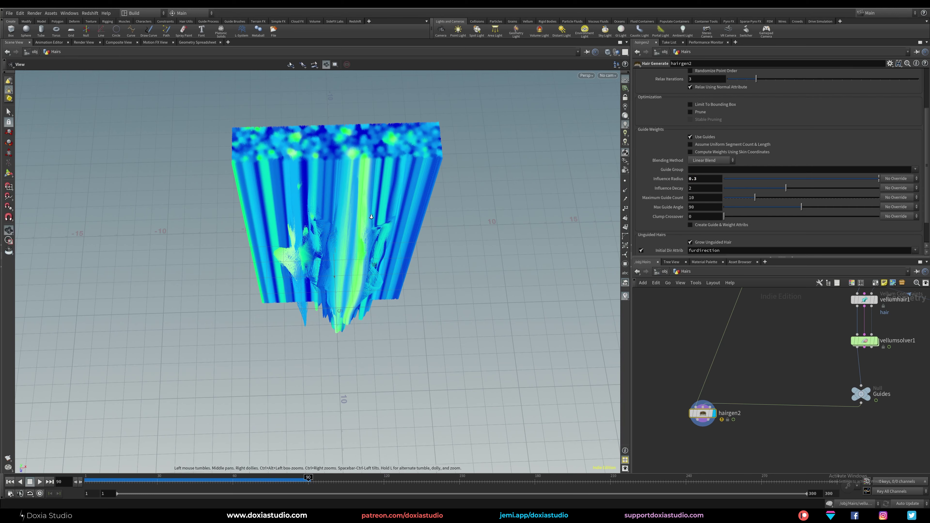
{"action": "left_click_drag", "start_coordinate": [371, 217], "coordinate": [495, 154]}
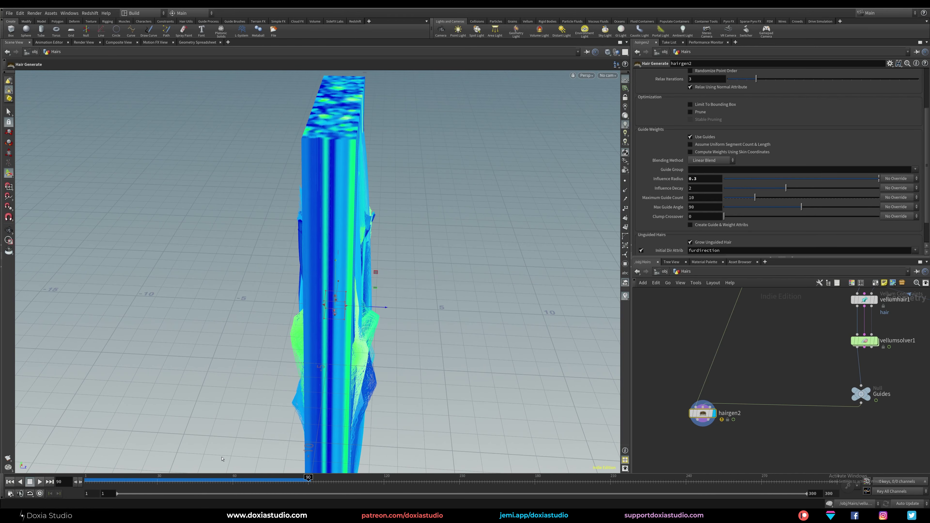
{"action": "left_click", "coordinate": [133, 485]}
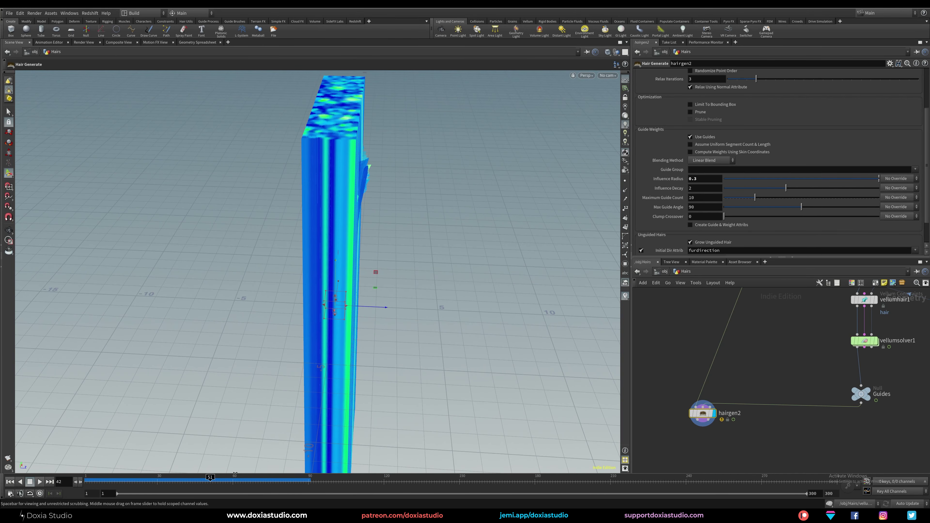
{"action": "mouse_move", "coordinate": [292, 437]}
{"action": "left_mouse_down", "text": "alt"}
{"action": "mouse_move", "coordinate": [206, 335]}
{"action": "mouse_move", "coordinate": [290, 338]}
{"action": "mouse_move", "coordinate": [183, 368]}
{"action": "mouse_move", "coordinate": [209, 381]}
{"action": "left_mouse_up", "text": "alt"}
{"action": "left_click_drag", "start_coordinate": [202, 480], "coordinate": [290, 486]}
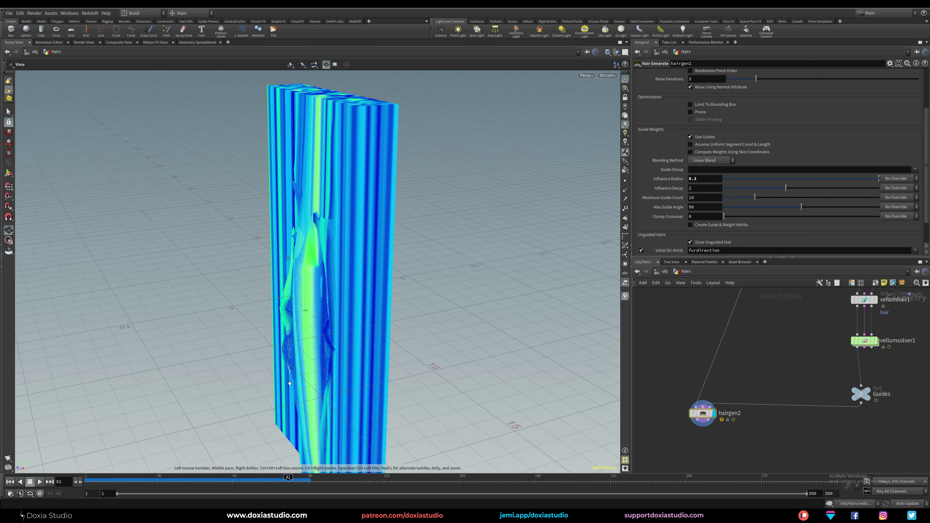
{"action": "mouse_move", "coordinate": [311, 407]}
{"action": "left_mouse_down", "text": "alt"}
{"action": "mouse_move", "coordinate": [451, 358]}
{"action": "mouse_move", "coordinate": [434, 331]}
{"action": "mouse_move", "coordinate": [407, 361]}
{"action": "mouse_move", "coordinate": [494, 358]}
{"action": "mouse_move", "coordinate": [390, 383]}
{"action": "left_mouse_up", "text": "alt"}
Set hairgen1's Density to 100 and return the timeline to the first frame.
{"action": "middle_click_drag", "start_coordinate": [785, 340], "coordinate": [790, 468]}
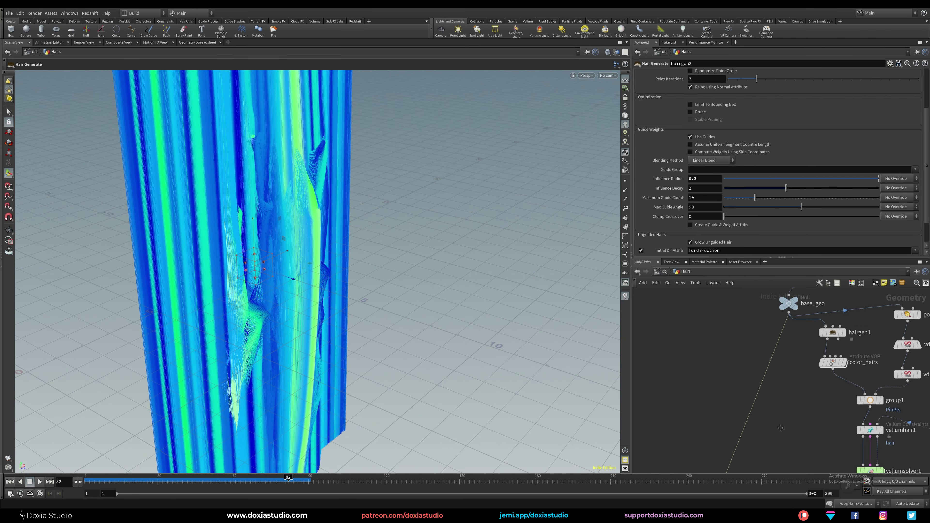
{"action": "middle_click_drag", "start_coordinate": [739, 303], "coordinate": [708, 397]}
{"action": "left_click", "coordinate": [799, 427]}
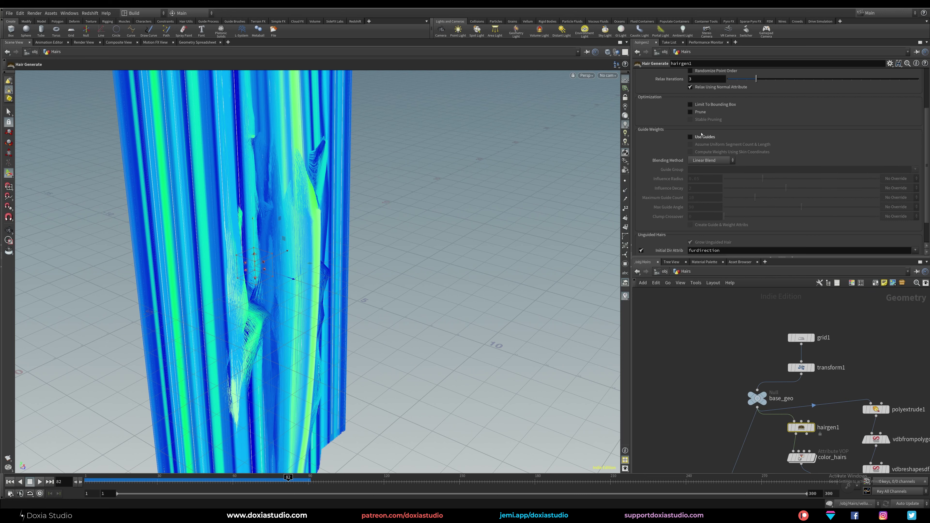
{"action": "scroll", "coordinate": [923, 138], "scroll_direction": "up", "scroll_amount": 5}
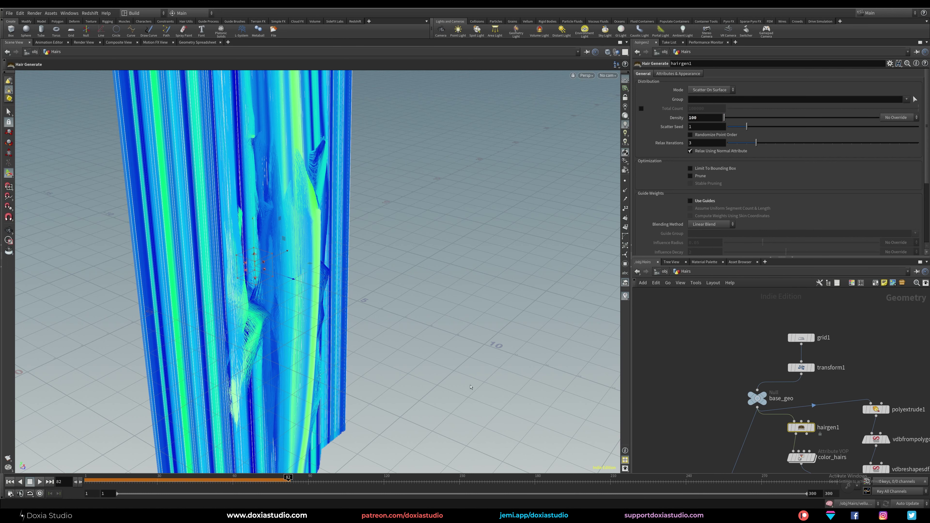
{"action": "key", "text": "ctrl+Up"}
Display the copied collider spheres from copytopoints1.
{"action": "middle_click_drag", "start_coordinate": [764, 422], "coordinate": [727, 372]}
{"action": "middle_click_drag", "start_coordinate": [845, 429], "coordinate": [732, 400]}
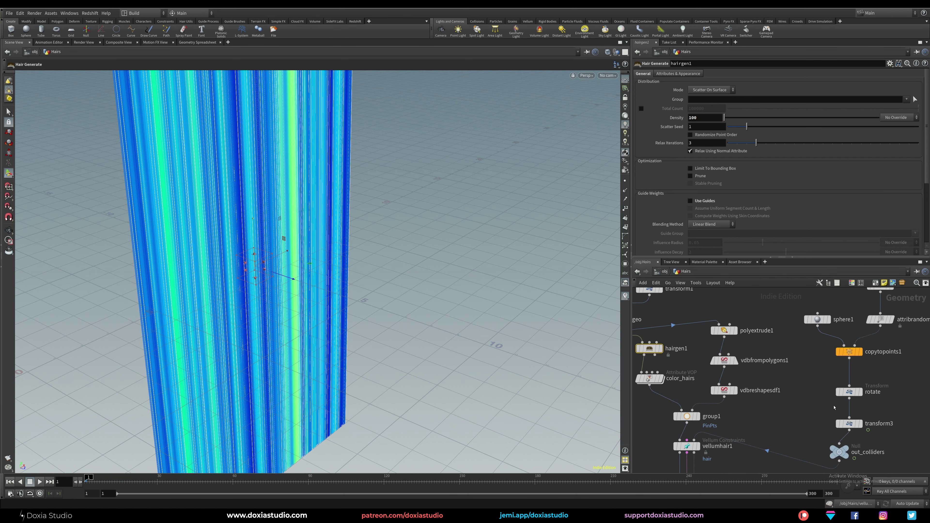
{"action": "middle_click_drag", "start_coordinate": [834, 407], "coordinate": [756, 336]}
{"action": "middle_click_drag", "start_coordinate": [826, 339], "coordinate": [776, 359]}
{"action": "left_click", "coordinate": [774, 358]}
{"action": "left_click", "coordinate": [727, 351]}
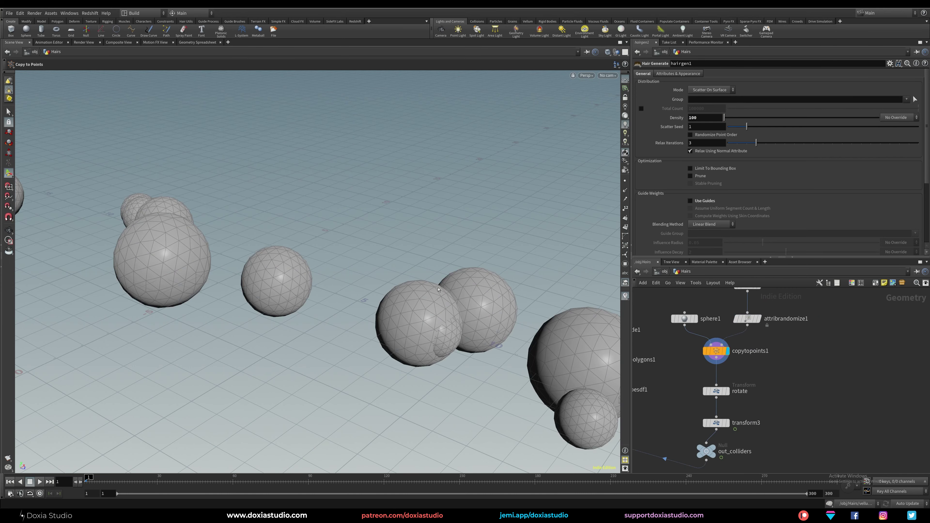
Set scatter1's Force Total Count to 13 and its Global Seed to 0.28 to redistribute the collider spheres.
{"action": "left_click", "coordinate": [748, 319]}
{"action": "middle_click_drag", "start_coordinate": [769, 323], "coordinate": [766, 395]}
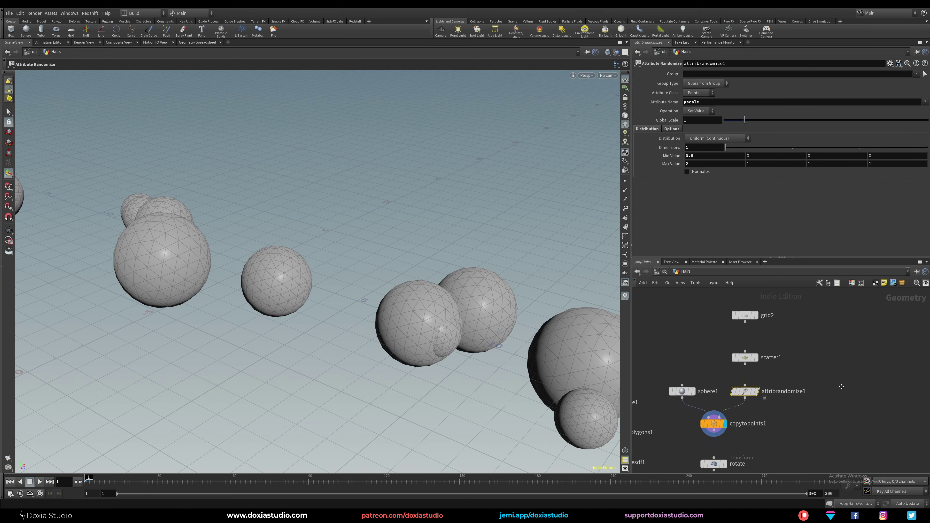
{"action": "scroll", "coordinate": [466, 319], "scroll_direction": "down", "scroll_amount": 10}
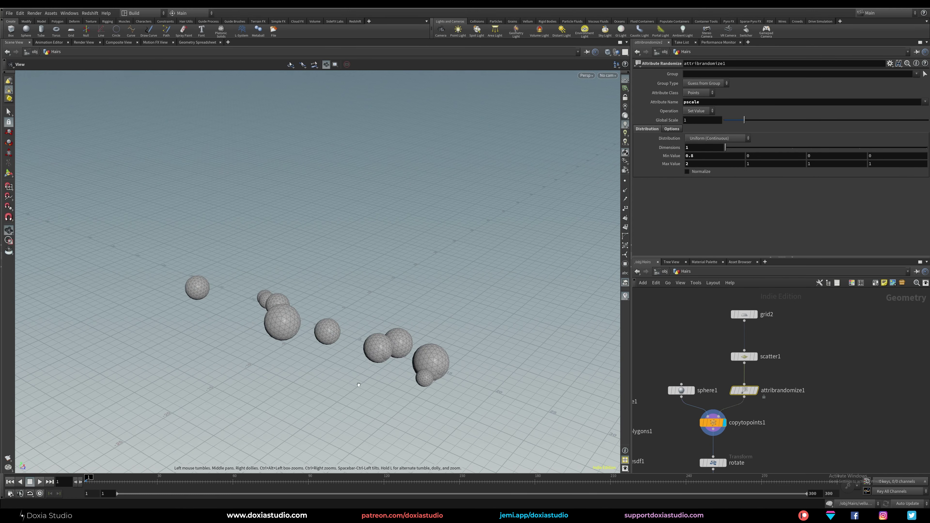
{"action": "left_click", "coordinate": [744, 356]}
{"action": "left_click_drag", "start_coordinate": [725, 179], "coordinate": [733, 180]}
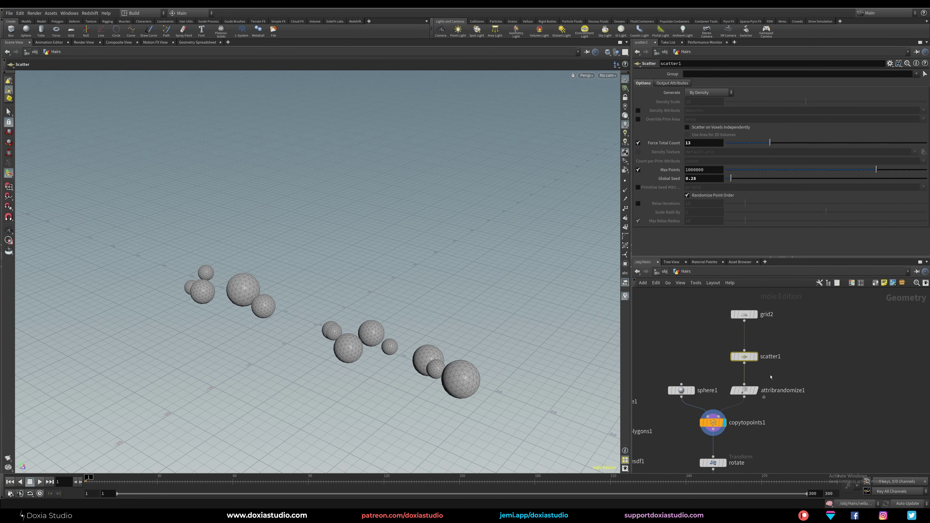
Set attribrandomize1's pscale range to a minimum of 0.7 and a maximum of 1.5, keeping Global Scale at its default.
{"action": "left_click", "coordinate": [744, 390]}
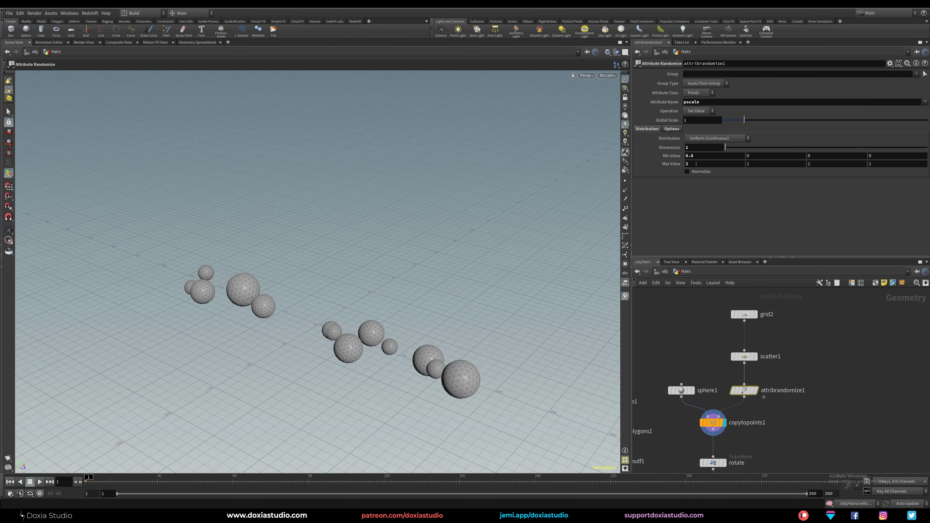
{"action": "left_click_drag", "start_coordinate": [744, 120], "coordinate": [734, 122]}
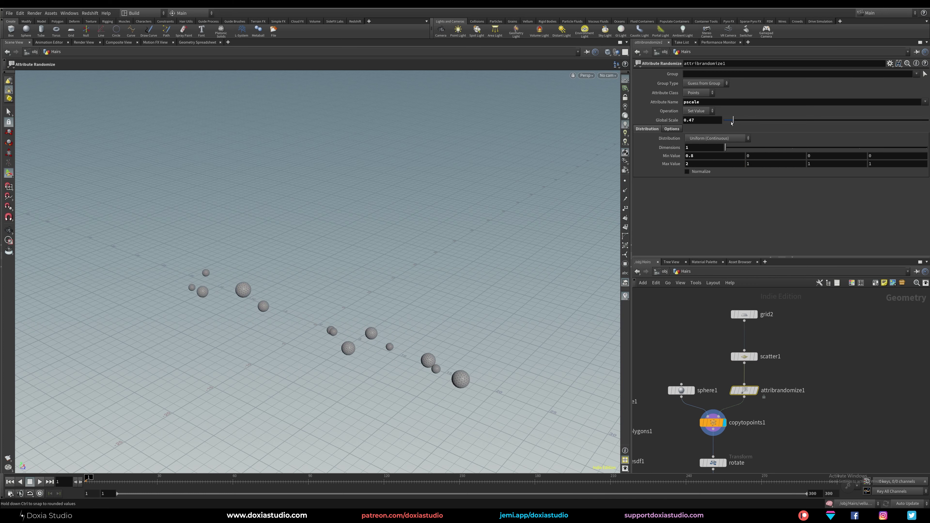
{"action": "left_click", "coordinate": [704, 163]}
{"action": "type", "text": "1.5"}
{"action": "key", "text": "Return"}
{"action": "middle_click", "coordinate": [707, 121], "text": "ctrl"}
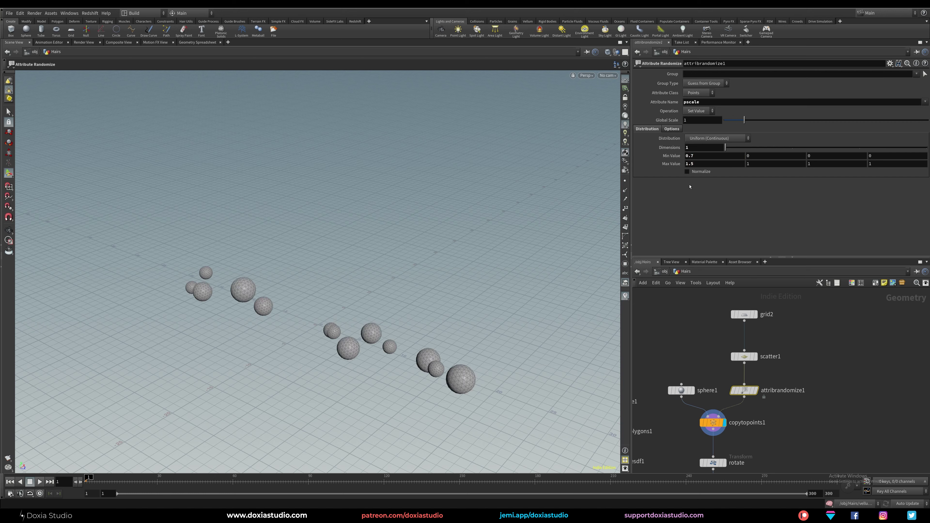
{"action": "right_click_drag", "start_coordinate": [377, 384], "coordinate": [527, 352], "text": "alt"}
{"action": "mouse_move", "coordinate": [527, 352]}
{"action": "left_mouse_down", "text": "alt"}
{"action": "mouse_move", "coordinate": [458, 312]}
{"action": "mouse_move", "coordinate": [535, 361]}
{"action": "left_mouse_up", "text": "alt"}
Save the scene with vellumsolver1 displayed and play the hair simulation to frame 36.
{"action": "middle_click_drag", "start_coordinate": [675, 361], "coordinate": [686, 293]}
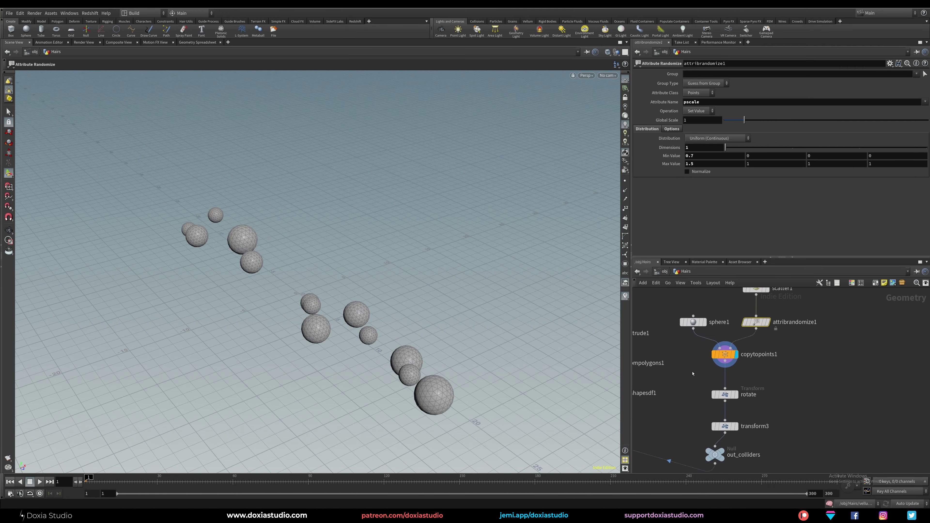
{"action": "middle_click_drag", "start_coordinate": [671, 439], "coordinate": [825, 333]}
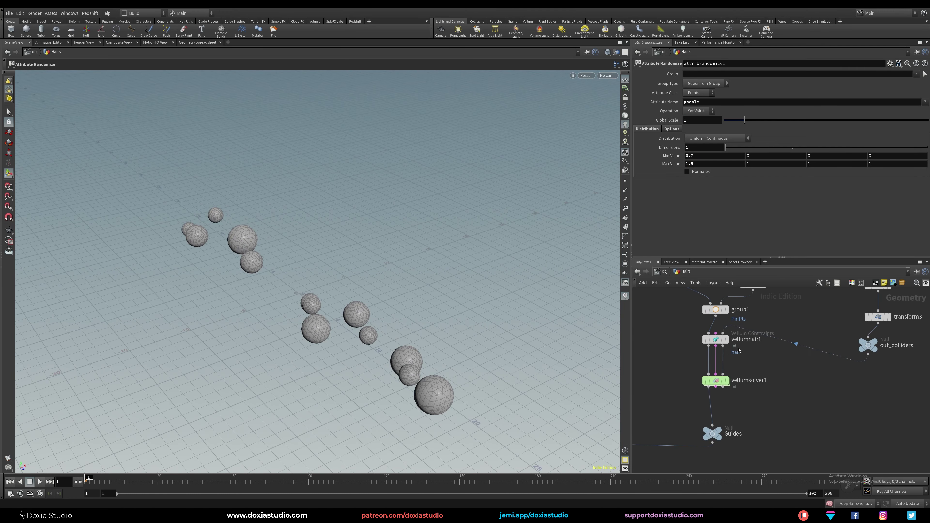
{"action": "left_click", "coordinate": [728, 381]}
{"action": "key", "text": "ctrl+s"}
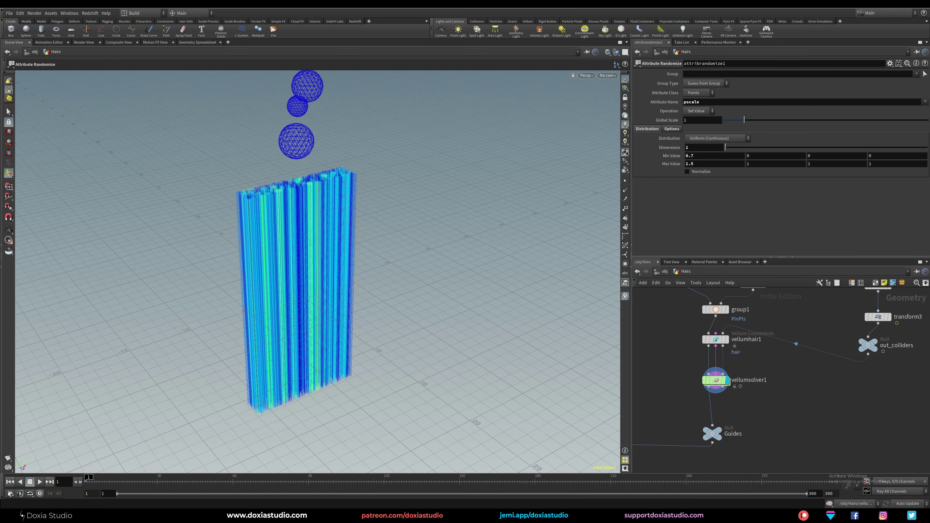
{"action": "left_click", "coordinate": [40, 482]}
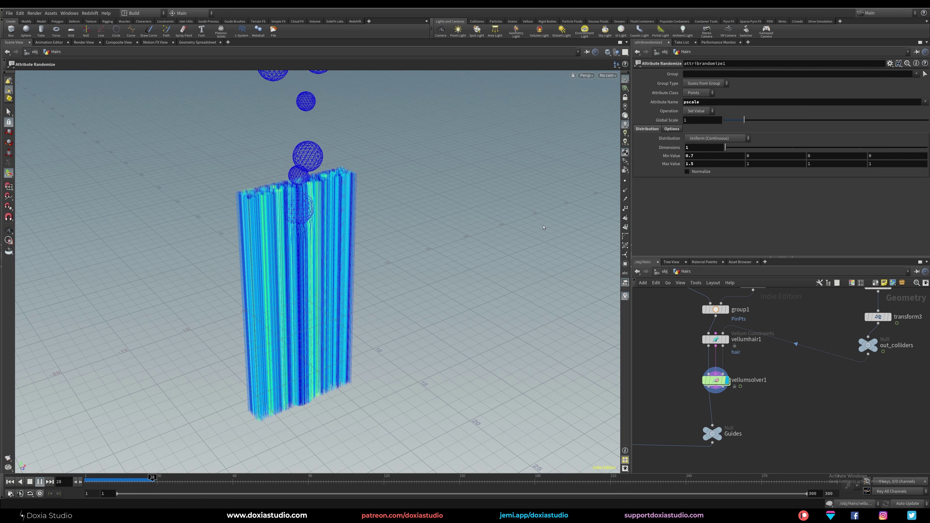
{"action": "left_click", "coordinate": [32, 482]}
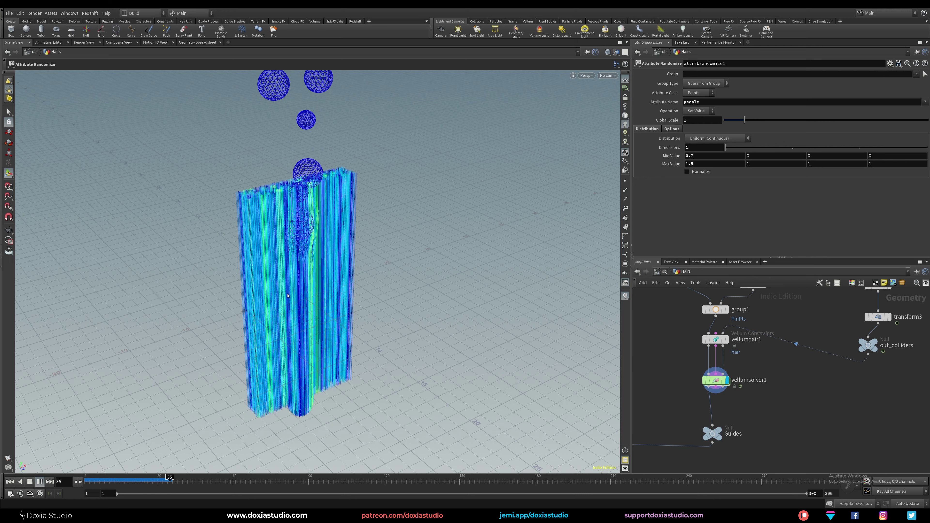
{"action": "scroll", "coordinate": [356, 262], "scroll_direction": "up", "scroll_amount": 3}
{"action": "left_click_drag", "start_coordinate": [355, 262], "coordinate": [352, 235], "text": "alt"}
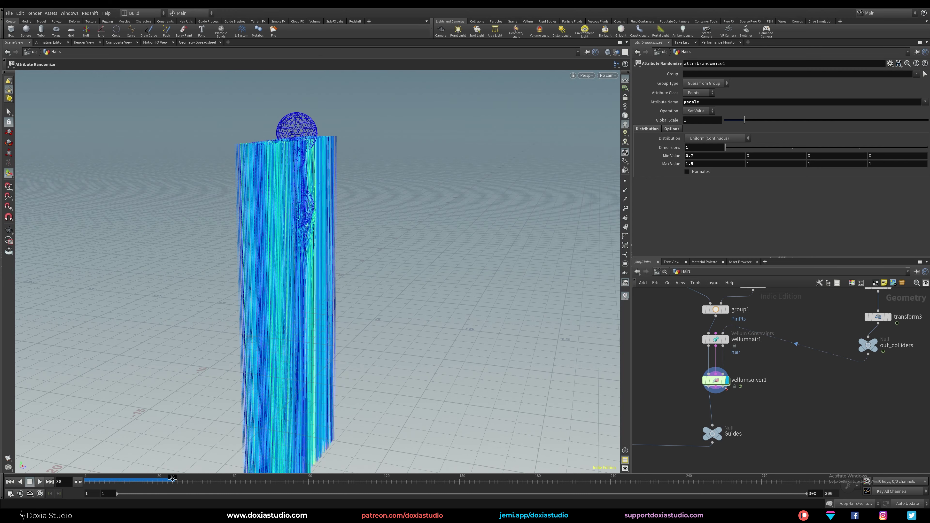
Set vellumsolver1's Substeps to 4 and return the timeline to the first frame.
{"action": "left_click", "coordinate": [716, 380]}
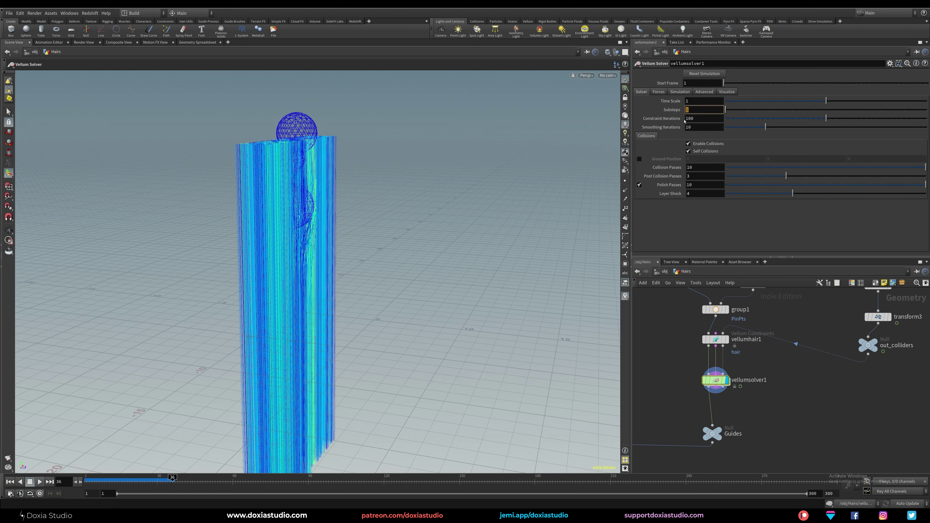
{"action": "type", "text": "4"}
{"action": "key", "text": "Return"}
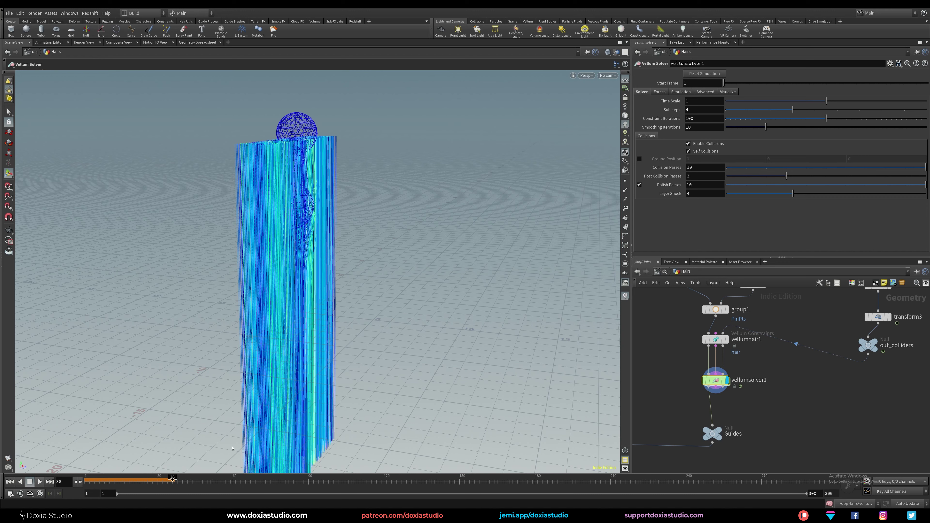
{"action": "left_click", "coordinate": [10, 482]}
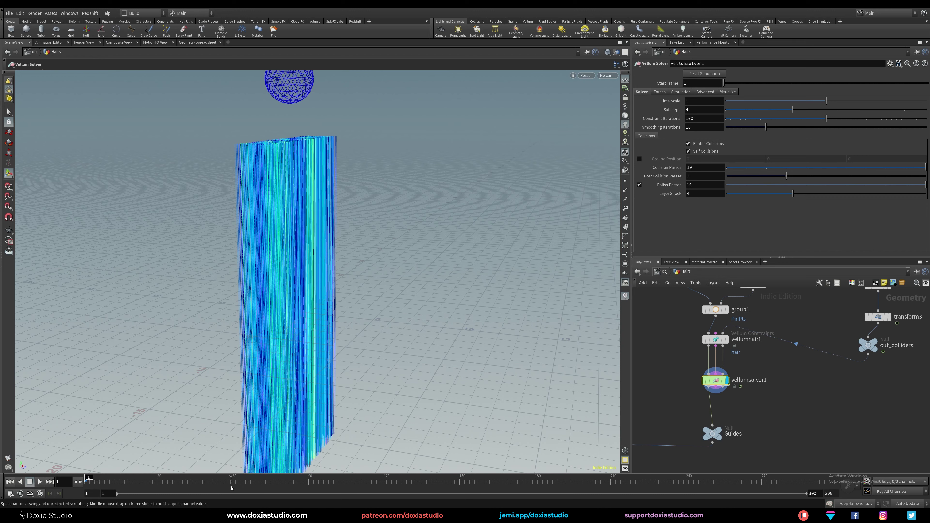
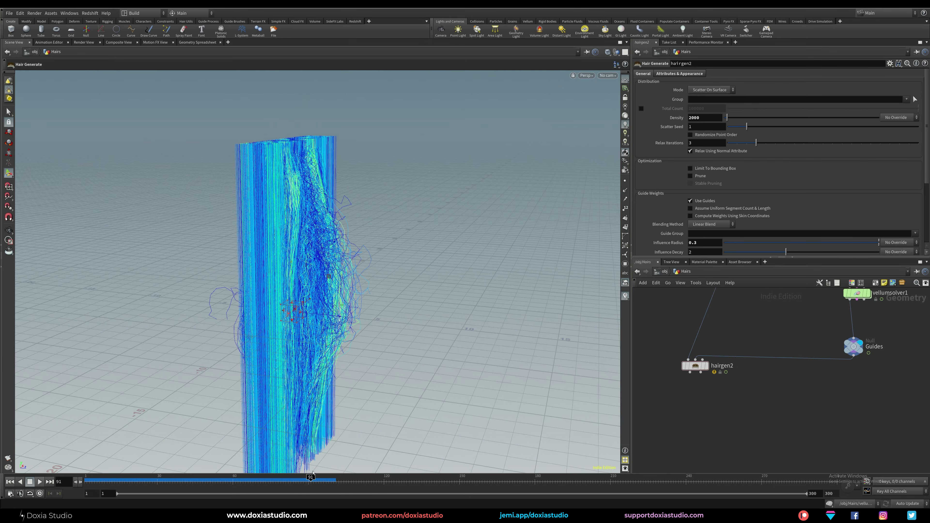
Inspect the simulated guide hairs up close, then display hairgen2's dense hair at frame 91.
{"action": "left_click_drag", "start_coordinate": [322, 388], "coordinate": [253, 360], "text": "alt"}
{"action": "right_click_drag", "start_coordinate": [253, 359], "coordinate": [362, 327], "text": "alt"}
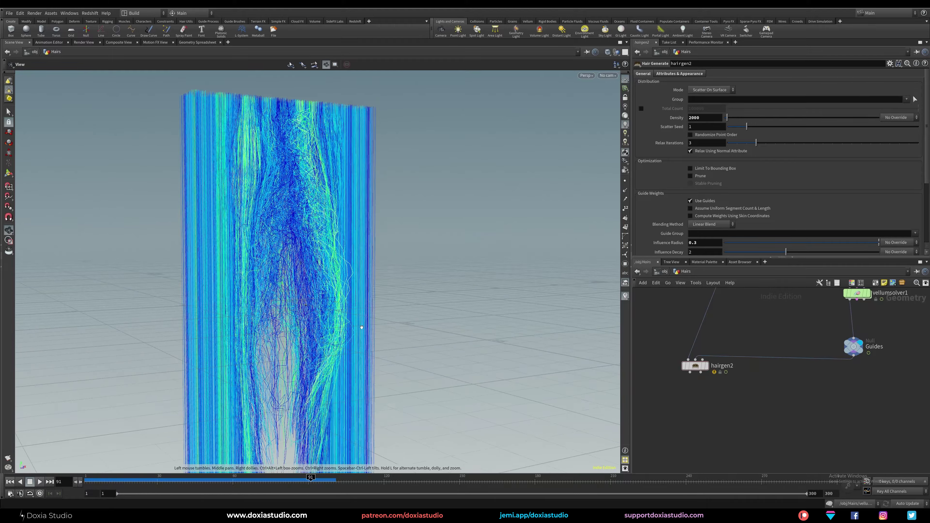
{"action": "left_click_drag", "start_coordinate": [362, 327], "coordinate": [421, 253]}
{"action": "left_click", "coordinate": [705, 370]}
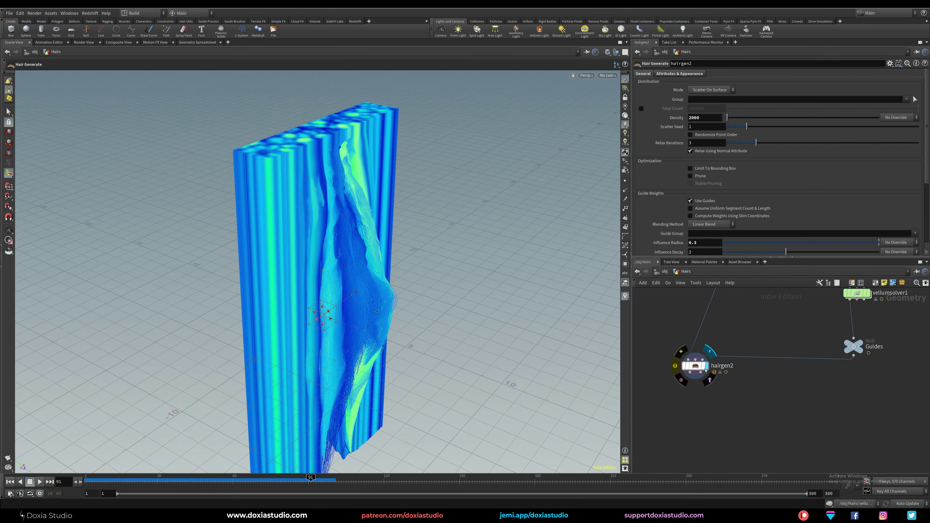
{"action": "left_click_drag", "start_coordinate": [705, 370], "coordinate": [707, 378]}
Scrub the timeline to frame 77 and examine the dense hair's shape and colors from several angles.
{"action": "right_click_drag", "start_coordinate": [289, 311], "coordinate": [329, 286], "text": "alt"}
{"action": "left_click_drag", "start_coordinate": [330, 287], "coordinate": [299, 251], "text": "alt"}
{"action": "left_click_drag", "start_coordinate": [366, 315], "coordinate": [385, 336], "text": "alt"}
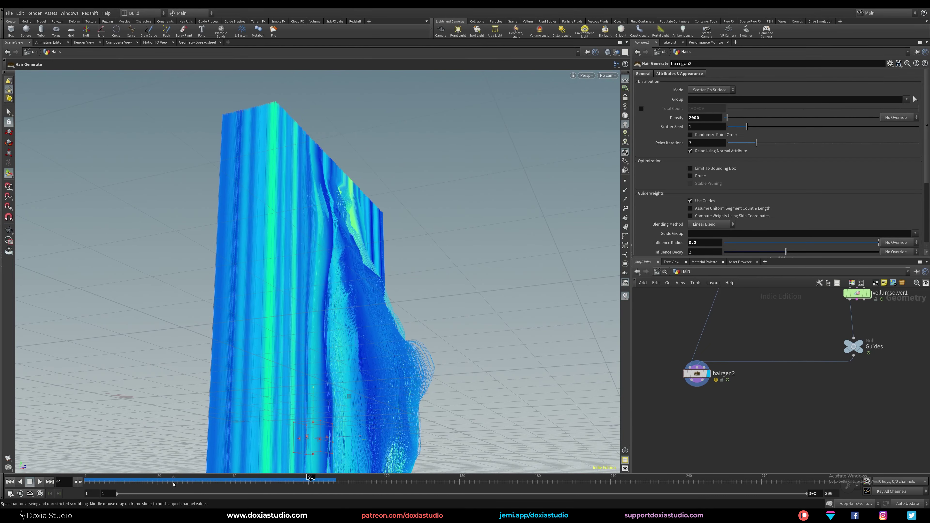
{"action": "left_click_drag", "start_coordinate": [169, 482], "coordinate": [275, 483]}
{"action": "right_click_drag", "start_coordinate": [277, 362], "coordinate": [271, 385], "text": "alt"}
{"action": "middle_click_drag", "start_coordinate": [271, 385], "coordinate": [322, 276], "text": "alt"}
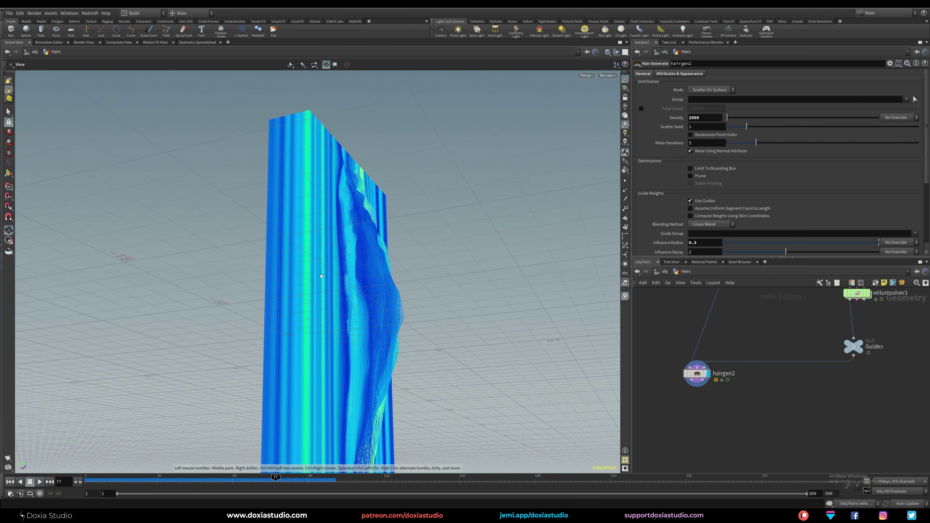
{"action": "left_click_drag", "start_coordinate": [322, 277], "coordinate": [294, 330], "text": "alt"}
{"action": "middle_click_drag", "start_coordinate": [294, 330], "coordinate": [252, 322], "text": "alt"}
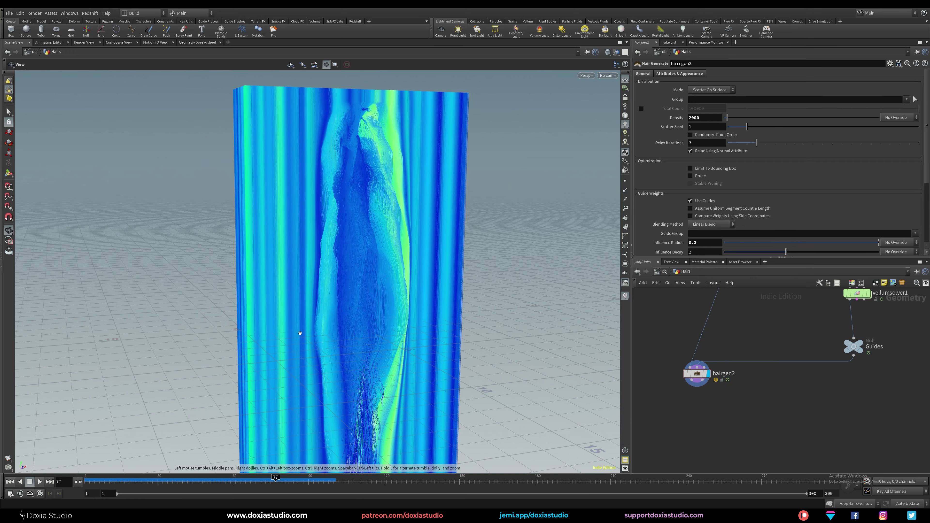
{"action": "left_click_drag", "start_coordinate": [299, 332], "coordinate": [344, 167], "text": "alt"}
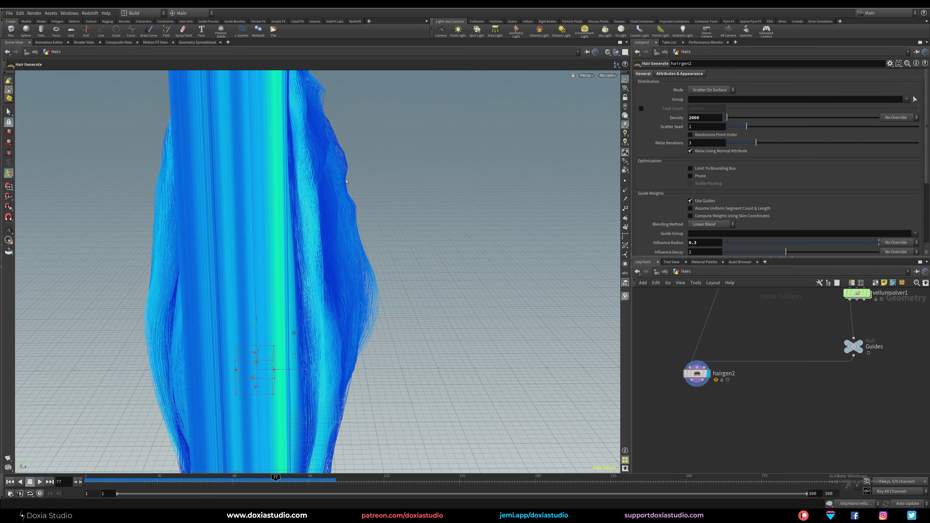
{"action": "left_click_drag", "start_coordinate": [343, 232], "coordinate": [266, 249], "text": "alt"}
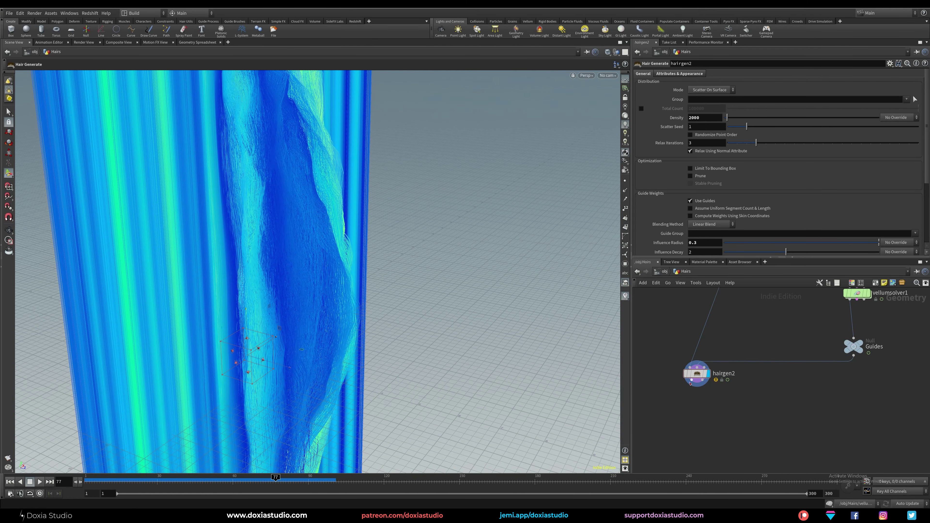
Add a Resample node after hairgen2, treat polygons as Subdivision Curves, and inspect the smoothed hair.
{"action": "key", "text": "Tab"}
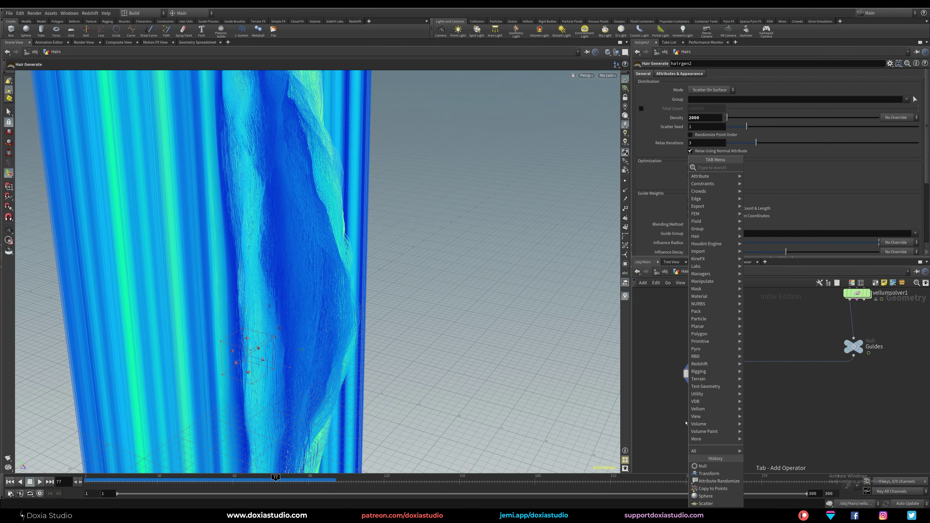
{"action": "type", "text": "sub"}
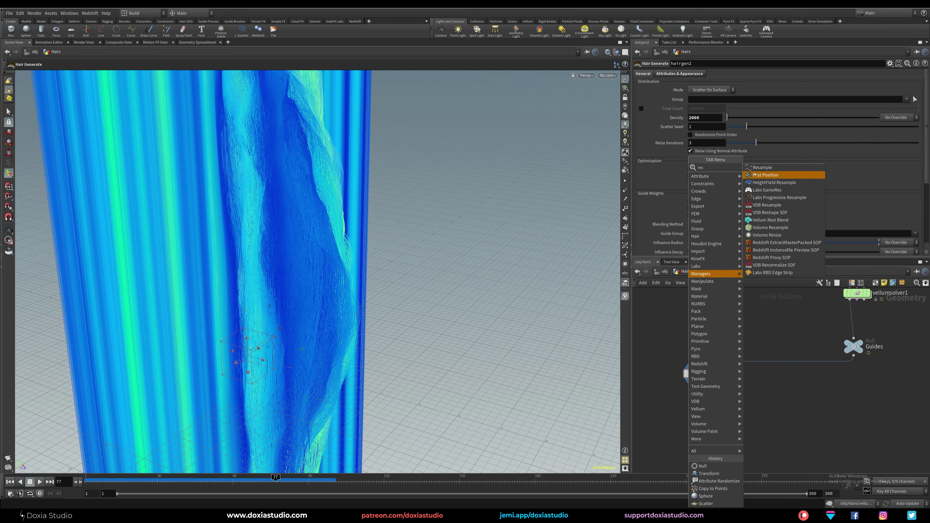
{"action": "left_click", "coordinate": [761, 168]}
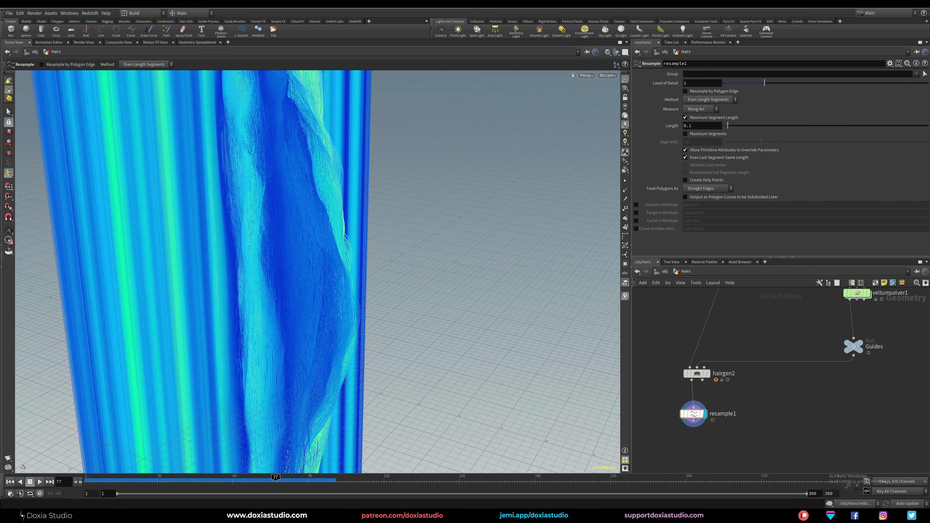
{"action": "left_click", "coordinate": [709, 188]}
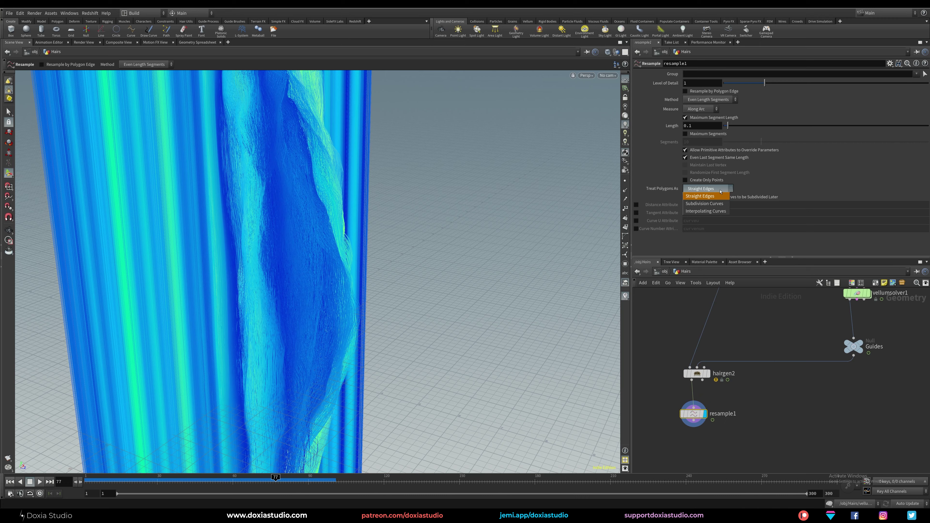
{"action": "left_click", "coordinate": [710, 199]}
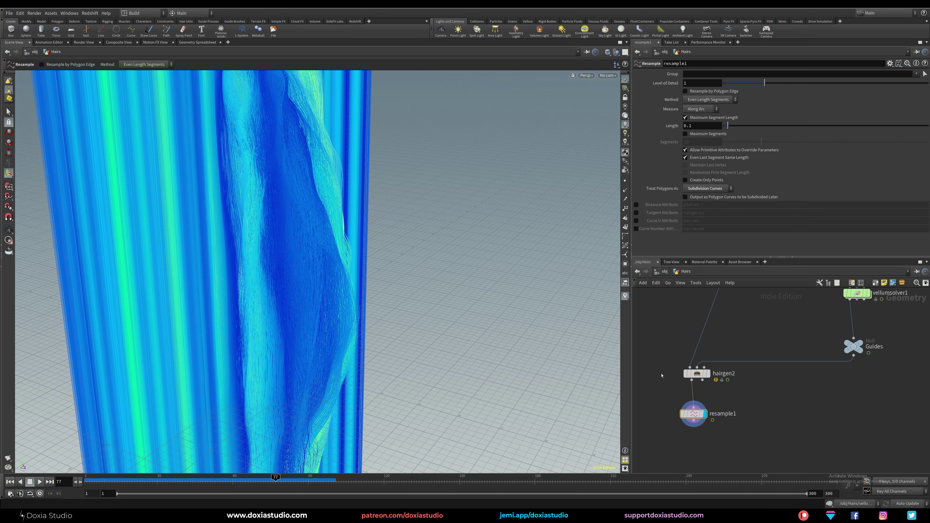
{"action": "left_click_drag", "start_coordinate": [388, 273], "coordinate": [263, 390], "text": "alt"}
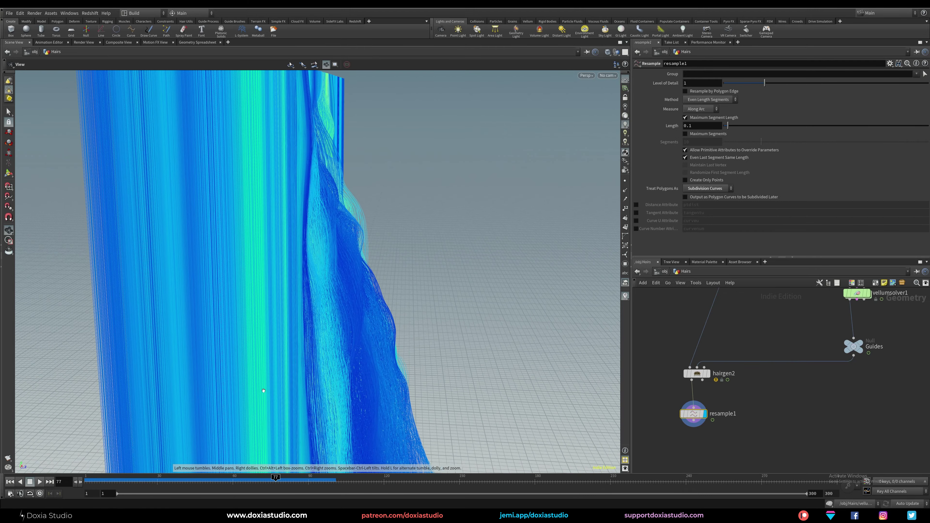
{"action": "left_click_drag", "start_coordinate": [314, 200], "coordinate": [330, 252]}
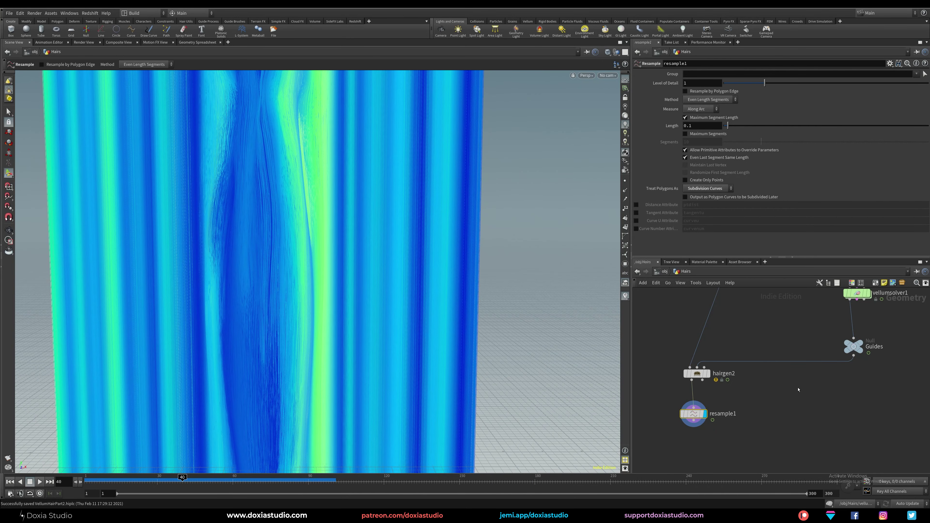
{"action": "scroll", "coordinate": [769, 362], "scroll_direction": "down", "scroll_amount": 6}
{"action": "scroll", "coordinate": [795, 392], "scroll_direction": "up", "scroll_amount": 5}
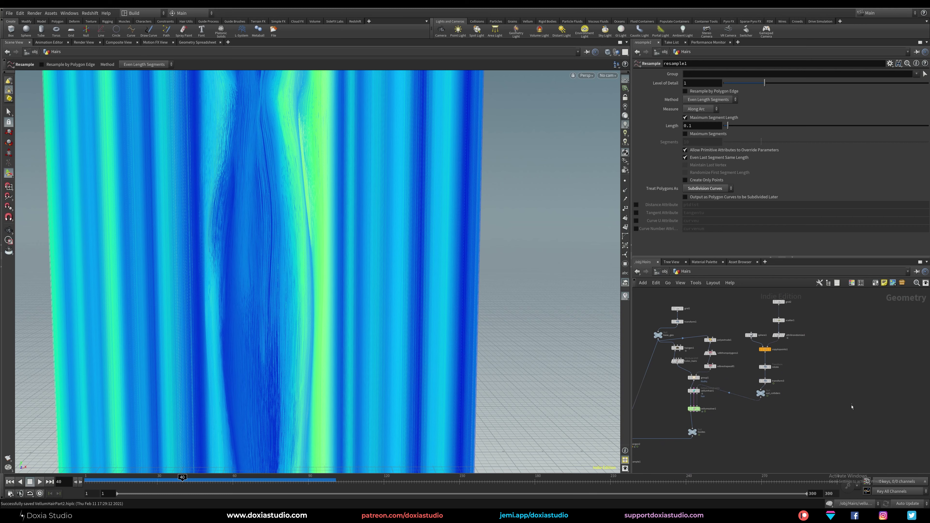
{"action": "key", "text": "Tab"}
{"action": "type", "text": "spher"}
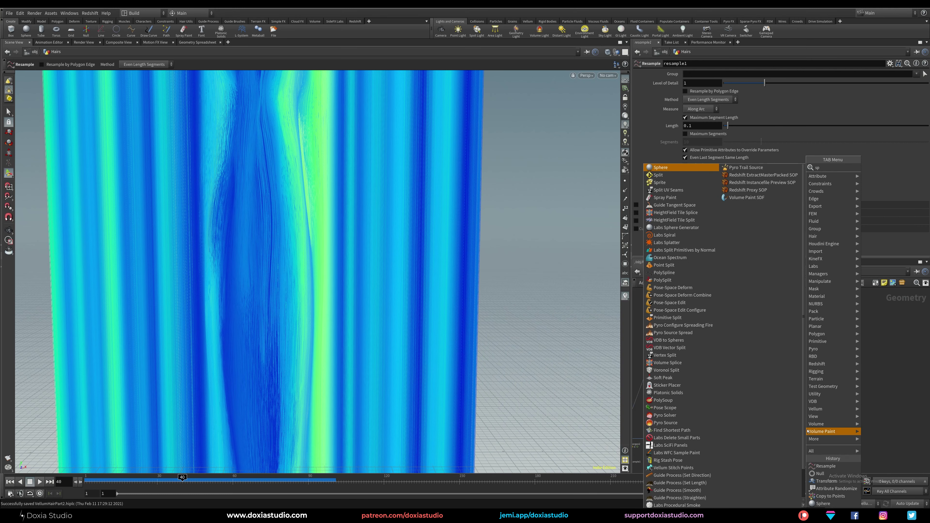
{"action": "left_click", "coordinate": [876, 169]}
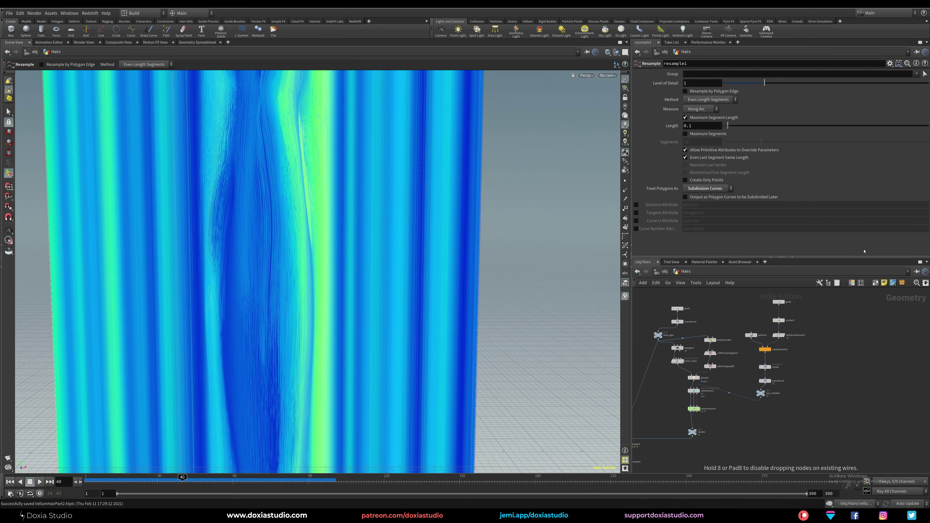
{"action": "left_click", "coordinate": [836, 402]}
{"action": "scroll", "coordinate": [800, 411], "scroll_direction": "up", "scroll_amount": 5}
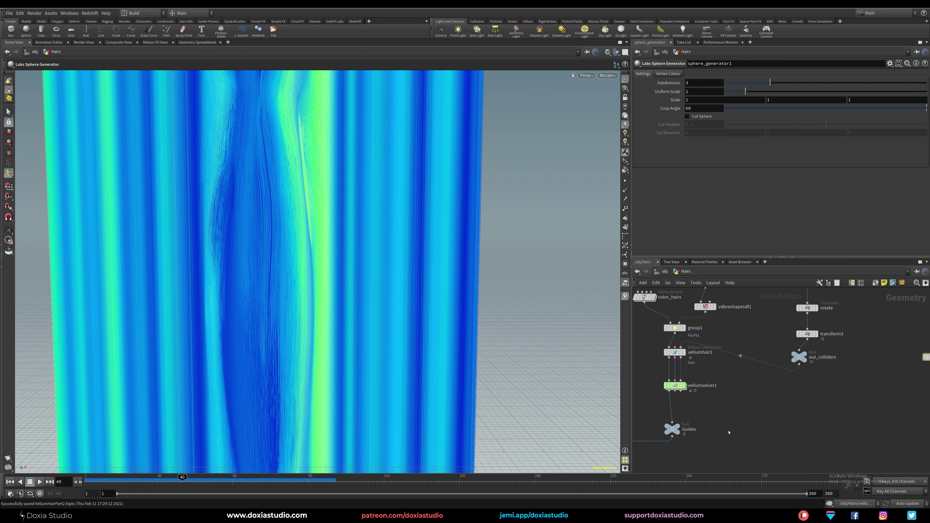
{"action": "left_click_drag", "start_coordinate": [757, 421], "coordinate": [757, 433]}
{"action": "middle_click_drag", "start_coordinate": [804, 413], "coordinate": [846, 398]}
{"action": "scroll", "coordinate": [845, 398], "scroll_direction": "down", "scroll_amount": 4}
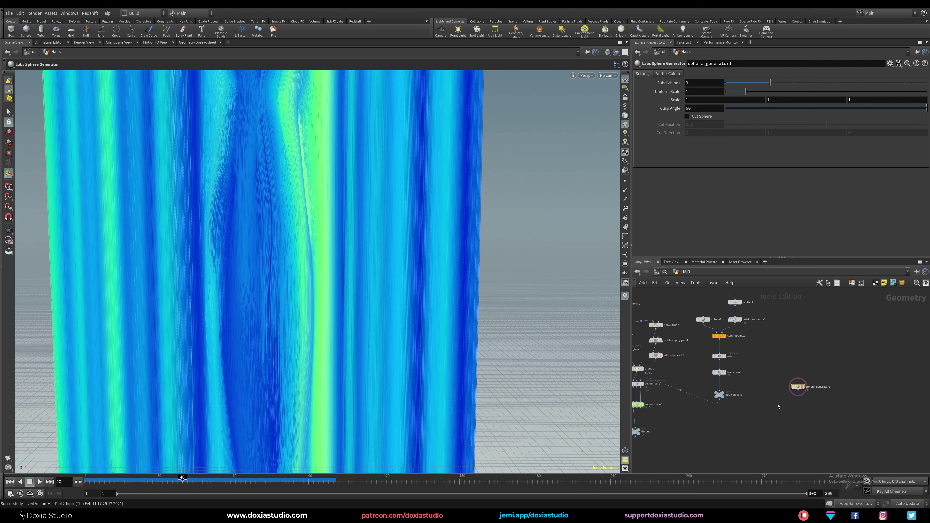
{"action": "scroll", "coordinate": [734, 424], "scroll_direction": "up", "scroll_amount": 5}
{"action": "middle_click_drag", "start_coordinate": [735, 425], "coordinate": [866, 432]}
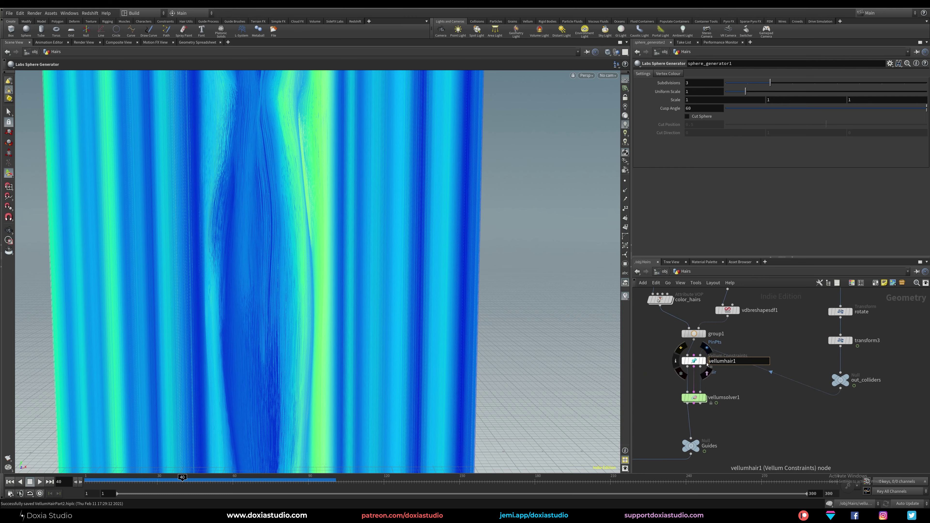
Display vellumhair1 and replace the Labs Sphere Generator node with a regular Sphere node beside the collider chain.
{"action": "left_click", "coordinate": [704, 361]}
{"action": "scroll", "coordinate": [727, 414], "scroll_direction": "down", "scroll_amount": 4}
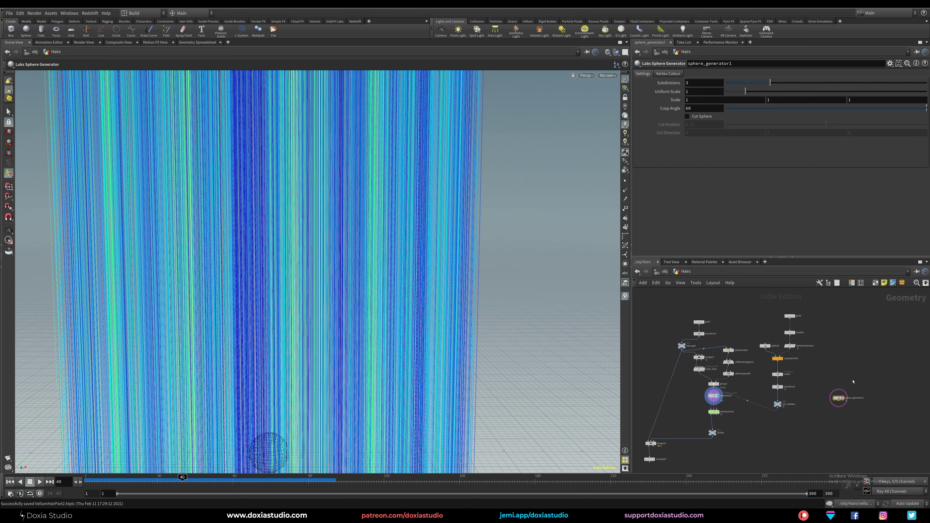
{"action": "key", "text": "Delete"}
{"action": "key", "text": "Tab"}
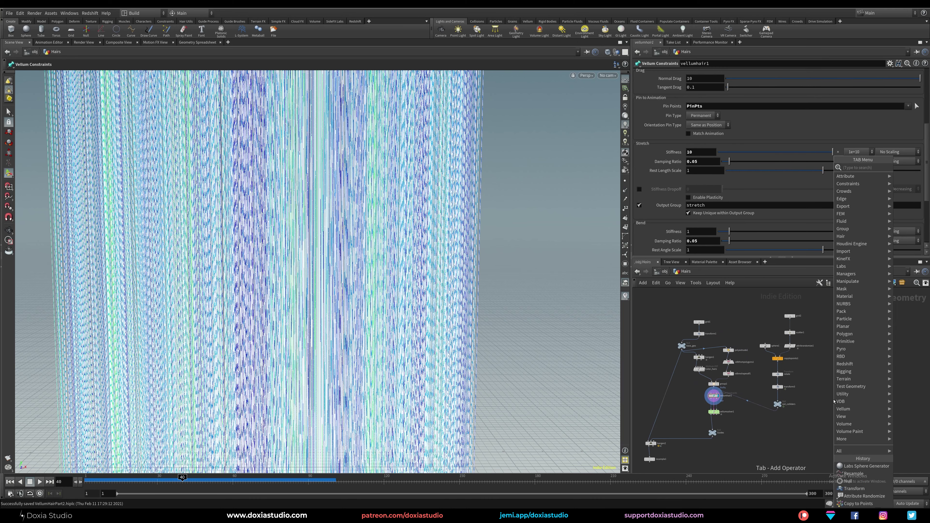
{"action": "type", "text": "sphere"}
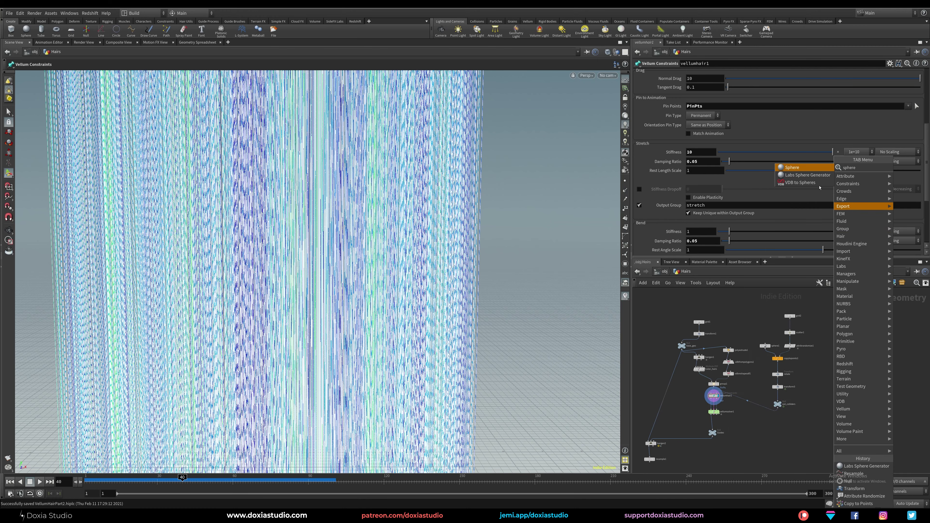
{"action": "left_click", "coordinate": [816, 168]}
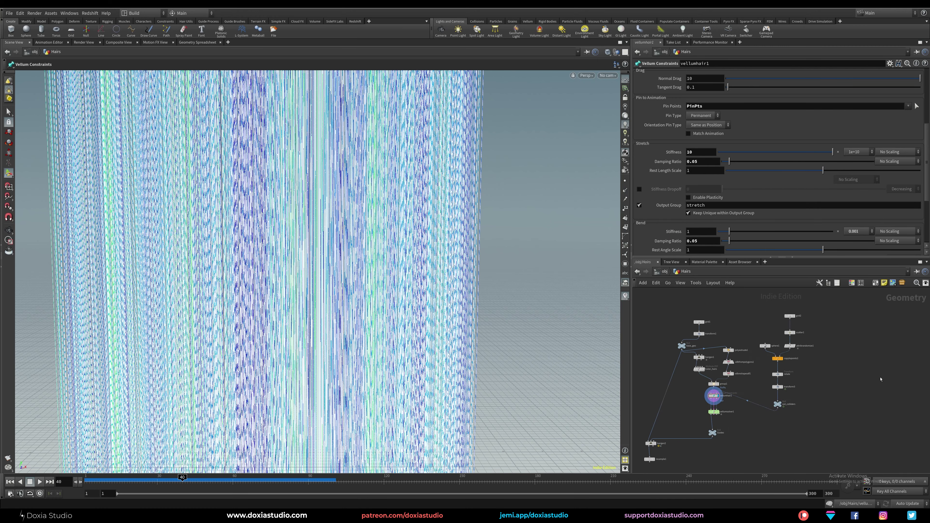
{"action": "left_click", "coordinate": [878, 379]}
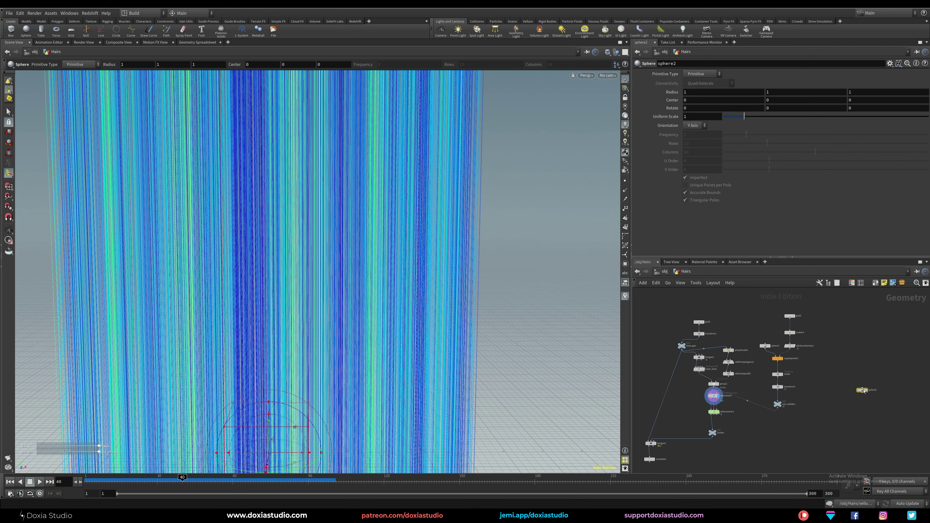
Set sphere2's primitive type to Polygon with a frequency of 8.
{"action": "mouse_move", "coordinate": [866, 391]}
{"action": "left_click", "coordinate": [702, 74]}
{"action": "left_click", "coordinate": [698, 83]}
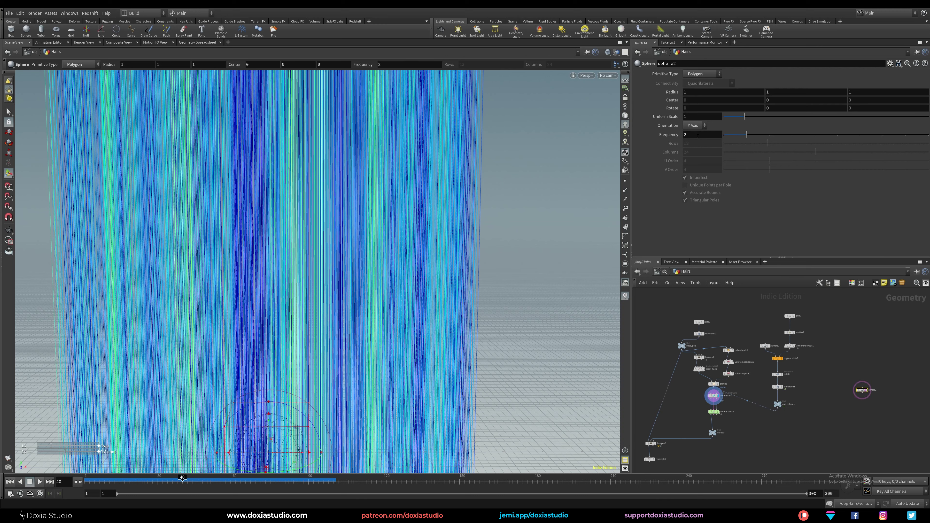
{"action": "left_click", "coordinate": [688, 134]}
{"action": "type", "text": "8"}
{"action": "key", "text": "Return"}
Frame the whole hair curtain and set sphere2's uniform scale to 2.
{"action": "right_click_drag", "start_coordinate": [277, 365], "coordinate": [196, 444], "text": "alt"}
{"action": "middle_click_drag", "start_coordinate": [273, 395], "coordinate": [297, 270], "text": "alt"}
{"action": "key", "text": "Return"}
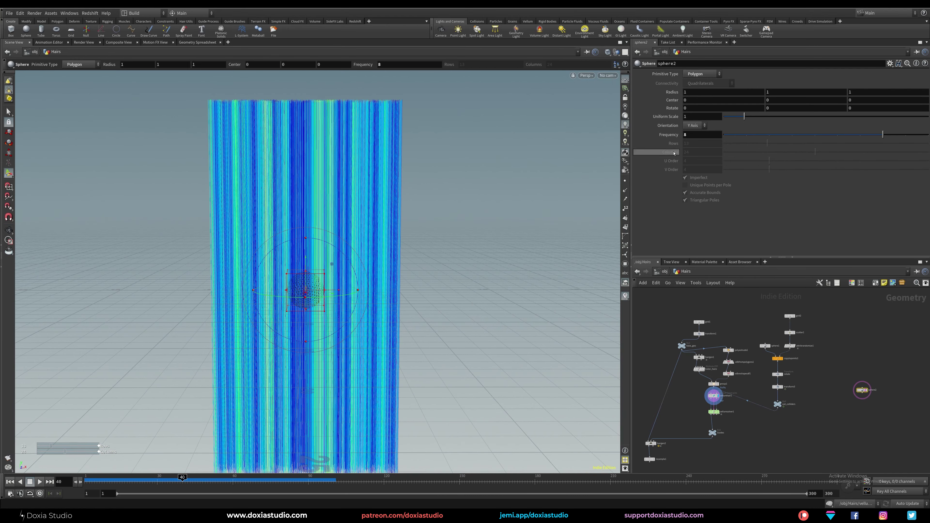
{"action": "left_click_drag", "start_coordinate": [692, 117], "coordinate": [662, 119]}
{"action": "type", "text": "2"}
{"action": "key", "text": "Return"}
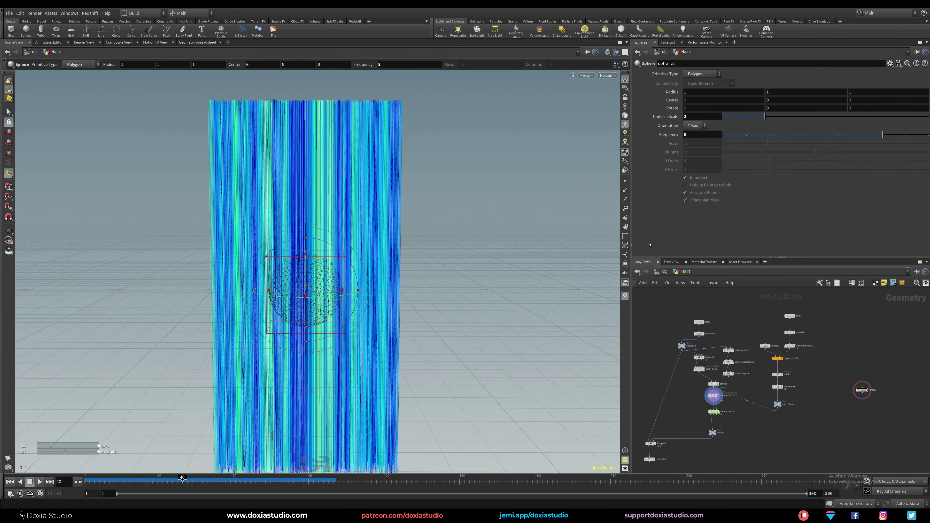
Add a Transform node after sphere2 and show it as a template while displaying vellumhair1.
{"action": "key", "text": "Tab"}
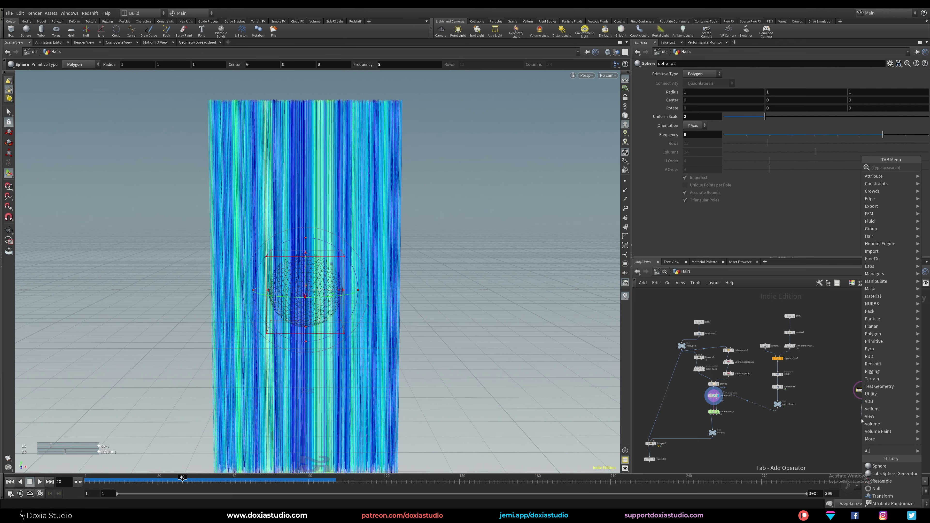
{"action": "type", "text": "tran"}
{"action": "left_click", "coordinate": [806, 168]}
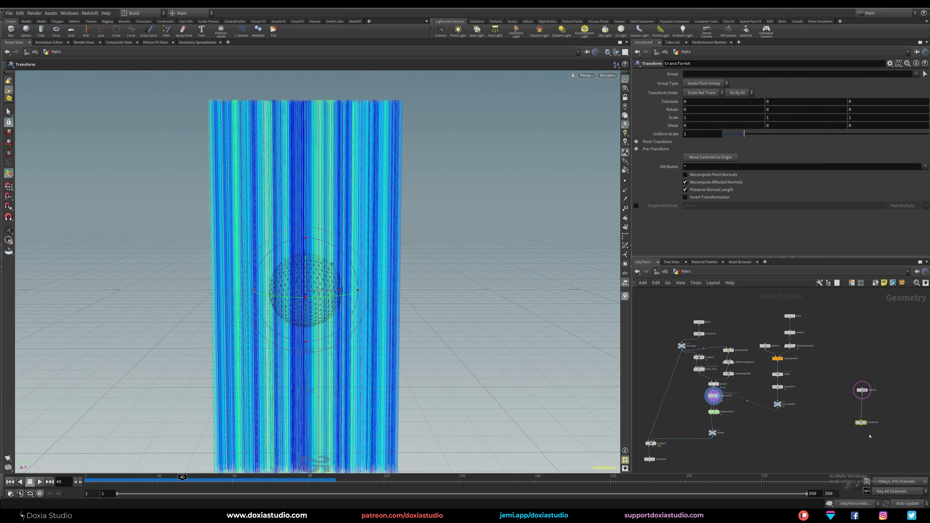
{"action": "left_click", "coordinate": [867, 424]}
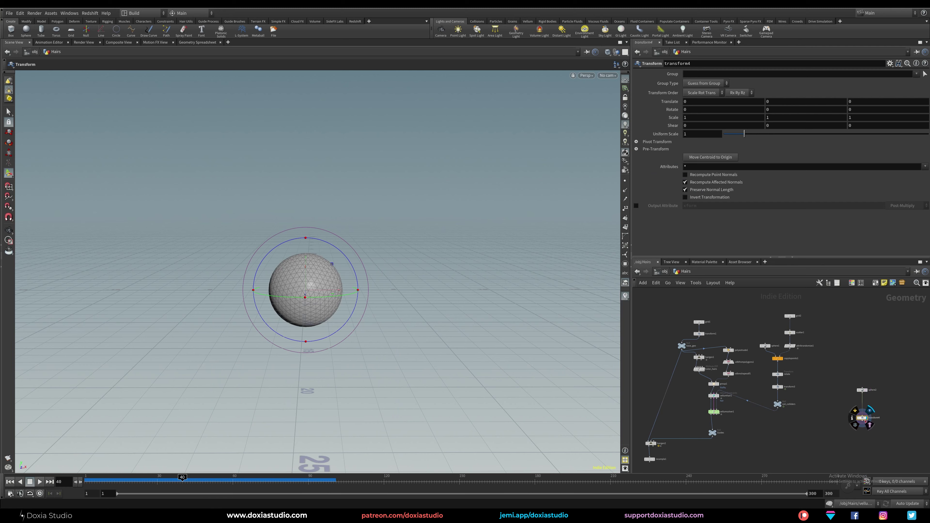
{"action": "left_click", "coordinate": [870, 425]}
{"action": "left_click", "coordinate": [721, 388]}
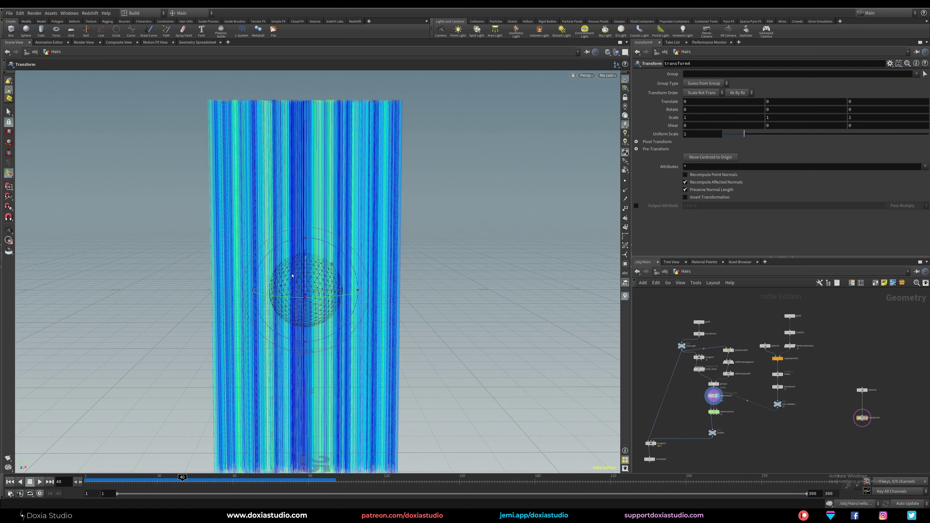
Move the sphere to one side of the curtain, about X -7.79 and Z 1.83, and keyframe its Translate at frame 31.
{"action": "key", "text": "Escape"}
{"action": "left_click_drag", "start_coordinate": [166, 287], "coordinate": [381, 251]}
{"action": "key", "text": "Return"}
{"action": "key", "text": "Escape"}
{"action": "key", "text": "Return"}
{"action": "left_click_drag", "start_coordinate": [370, 284], "coordinate": [196, 348]}
{"action": "key", "text": "Escape"}
{"action": "left_click_drag", "start_coordinate": [180, 482], "coordinate": [158, 482]}
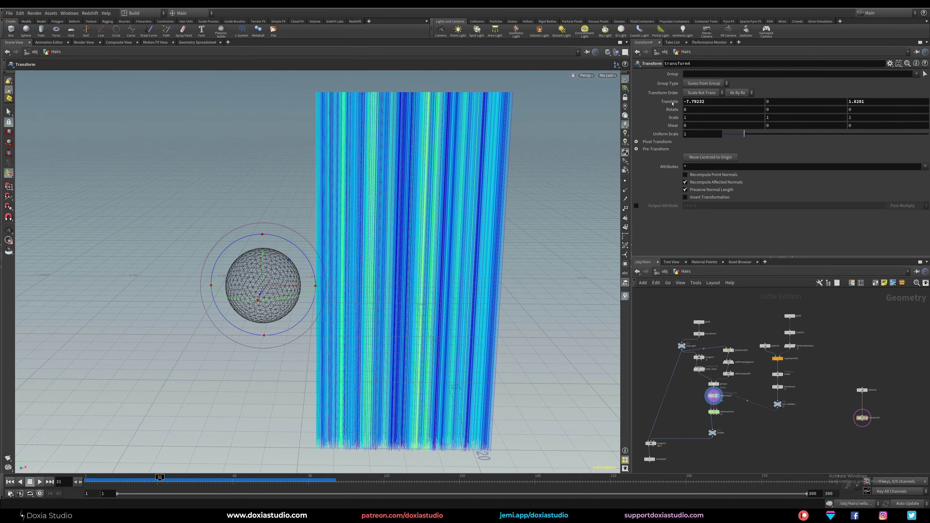
{"action": "left_click", "coordinate": [672, 103], "text": "alt"}
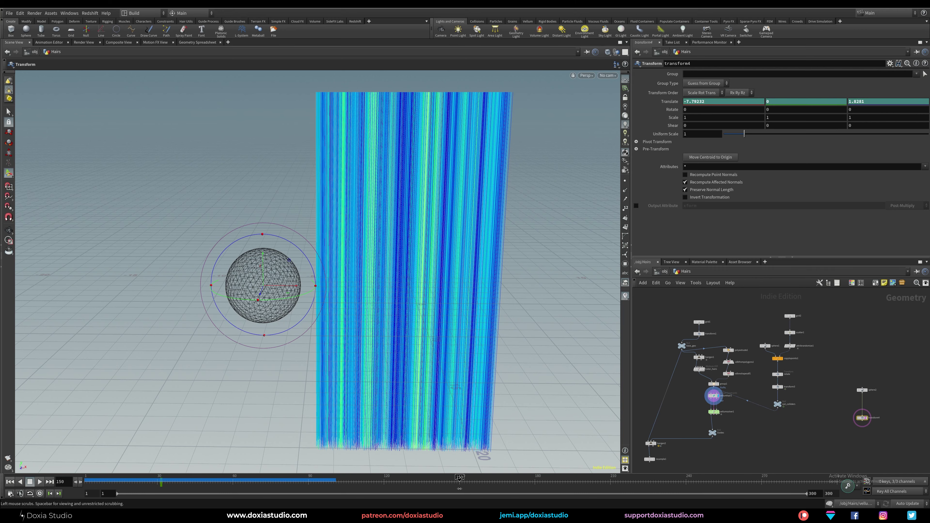
At frame 150, move the sphere along X past the curtain's opposite side and keyframe its Translate.
{"action": "left_click_drag", "start_coordinate": [290, 287], "coordinate": [609, 287]}
{"action": "middle_click_drag", "start_coordinate": [462, 305], "coordinate": [321, 345], "text": "alt"}
{"action": "left_click_drag", "start_coordinate": [368, 330], "coordinate": [266, 337], "text": "alt"}
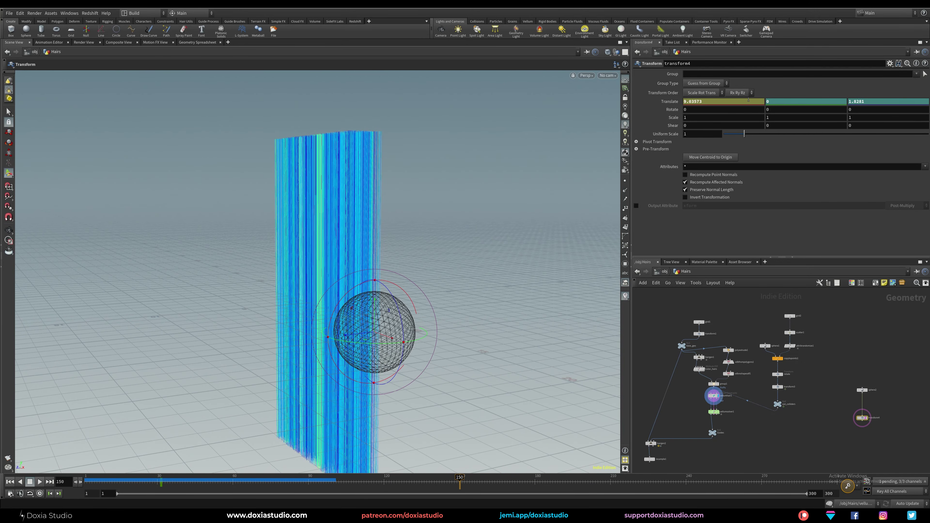
{"action": "left_click", "coordinate": [671, 103], "text": "alt"}
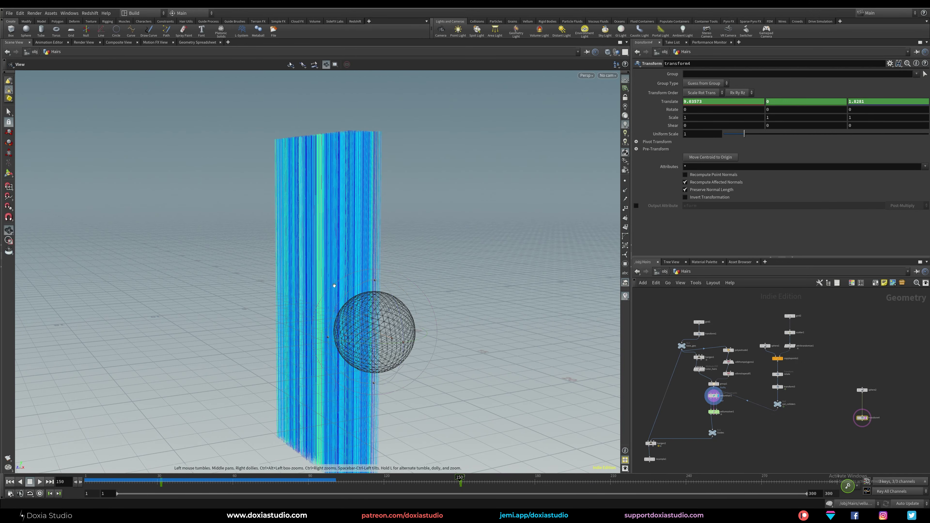
At frame 89, push the sphere deeper into the curtain along Z and keyframe its Translate Z.
{"action": "scroll", "coordinate": [334, 285], "scroll_direction": "up", "scroll_amount": 1}
{"action": "middle_click_drag", "start_coordinate": [334, 285], "coordinate": [384, 287], "text": "alt"}
{"action": "left_click_drag", "start_coordinate": [384, 287], "coordinate": [441, 317], "text": "alt"}
{"action": "left_click_drag", "start_coordinate": [459, 482], "coordinate": [308, 482]}
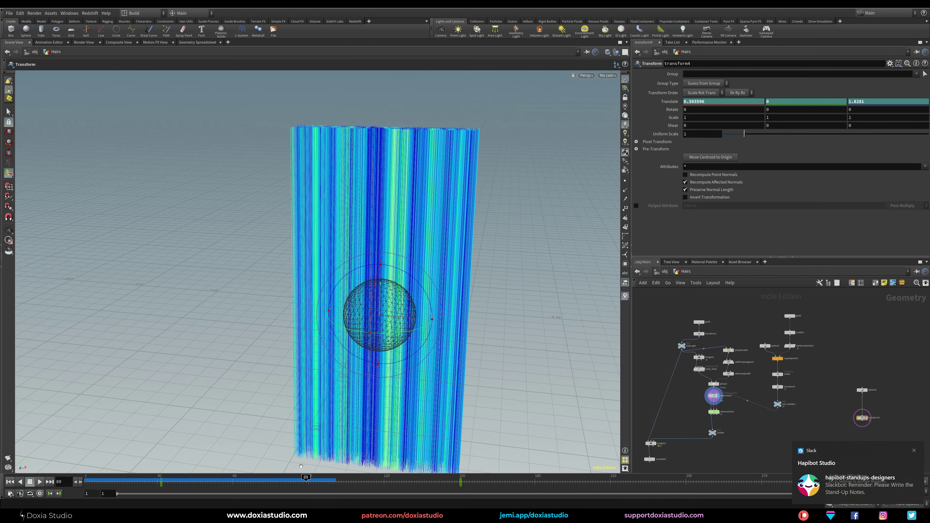
{"action": "left_click_drag", "start_coordinate": [367, 362], "coordinate": [256, 358], "text": "alt"}
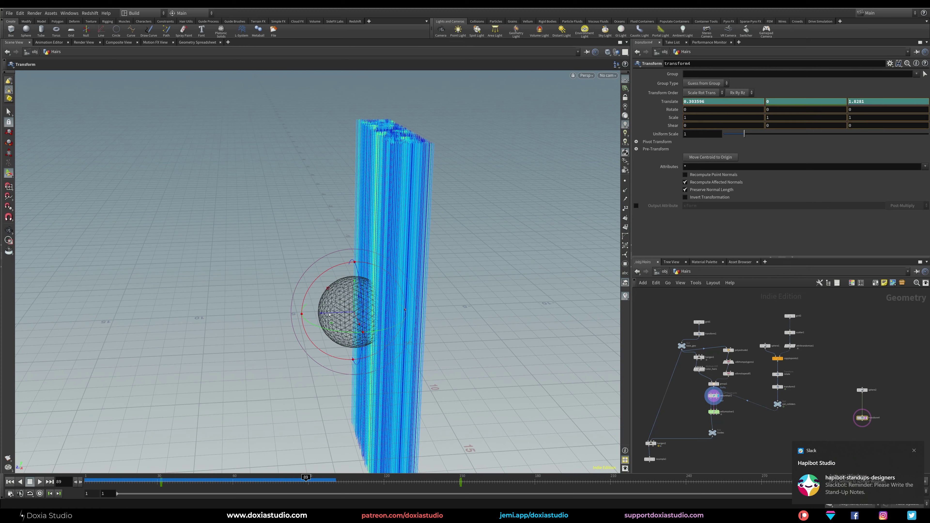
{"action": "left_click_drag", "start_coordinate": [324, 314], "coordinate": [342, 313]}
{"action": "left_click", "coordinate": [876, 104], "text": "alt"}
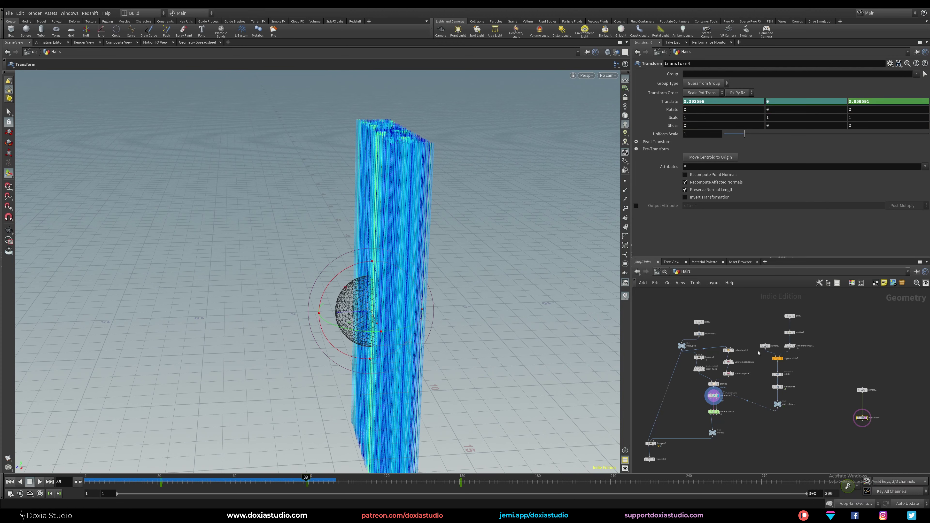
Scrub the sphere's motion to frame 169 and connect transform4 to out_colliders in place of transform3.
{"action": "left_click_drag", "start_coordinate": [308, 483], "coordinate": [507, 484]}
{"action": "scroll", "coordinate": [864, 421], "scroll_direction": "up", "scroll_amount": 5}
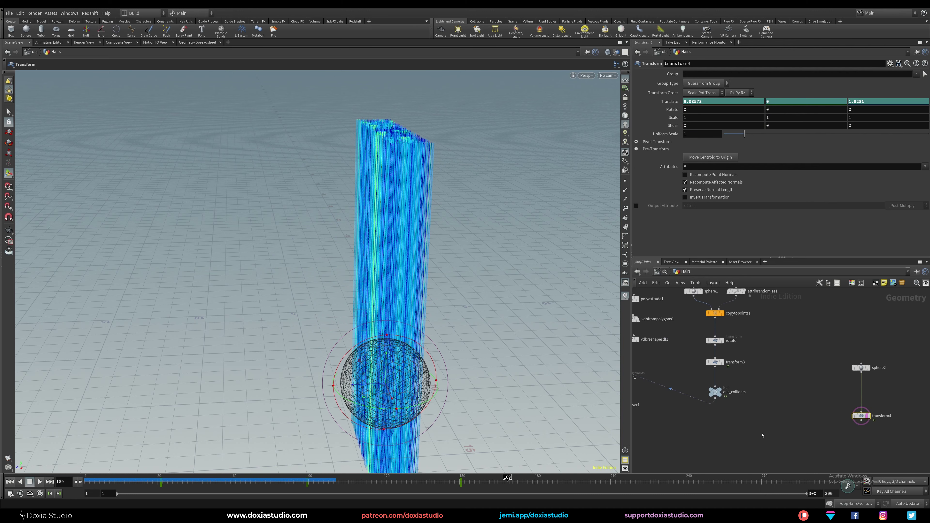
{"action": "scroll", "coordinate": [790, 425], "scroll_direction": "up", "scroll_amount": 1}
{"action": "middle_click_drag", "start_coordinate": [790, 424], "coordinate": [831, 444]}
{"action": "middle_click_drag", "start_coordinate": [820, 389], "coordinate": [775, 382]}
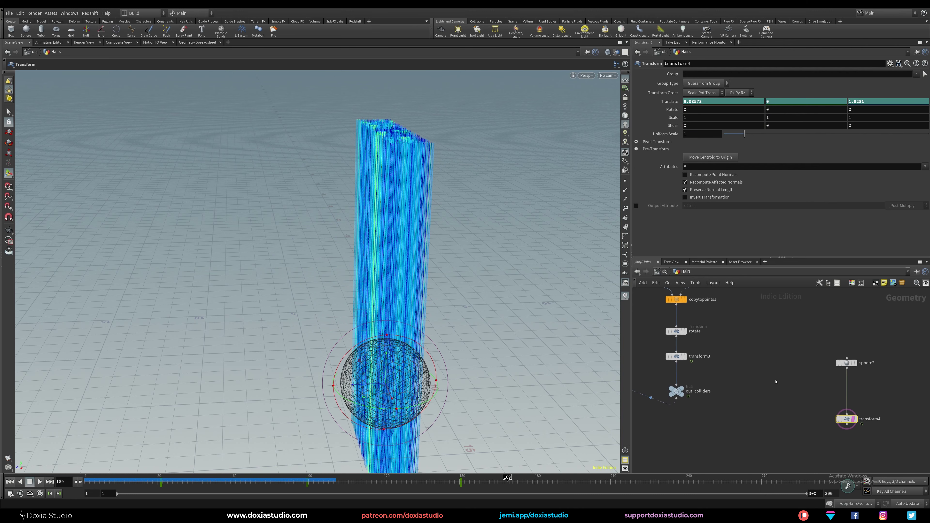
{"action": "left_click_drag", "start_coordinate": [846, 427], "coordinate": [759, 420]}
{"action": "left_click_drag", "start_coordinate": [689, 388], "coordinate": [690, 387]}
{"action": "middle_click_drag", "start_coordinate": [709, 410], "coordinate": [807, 364]}
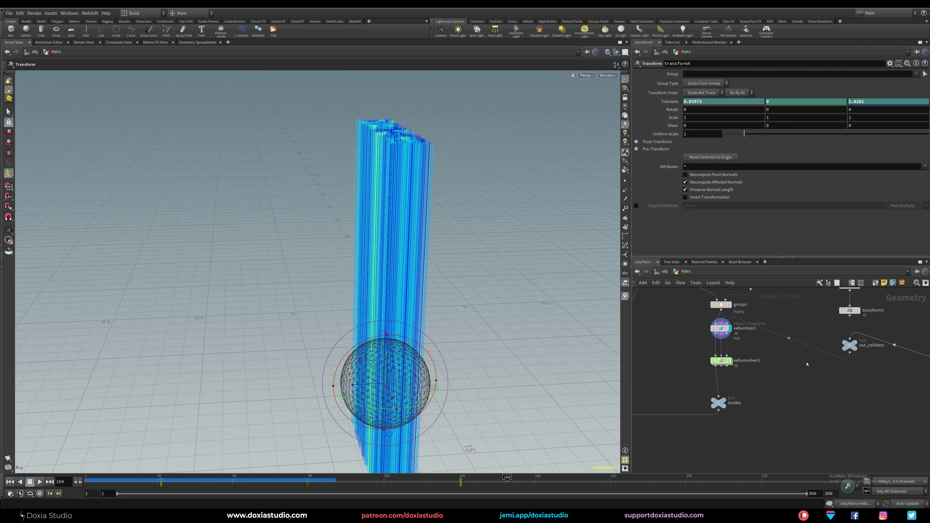
Display the Guides null and rerun the Vellum simulation from frame 1 to frame 150, scrubbing through the simulated frames.
{"action": "mouse_move", "coordinate": [725, 404]}
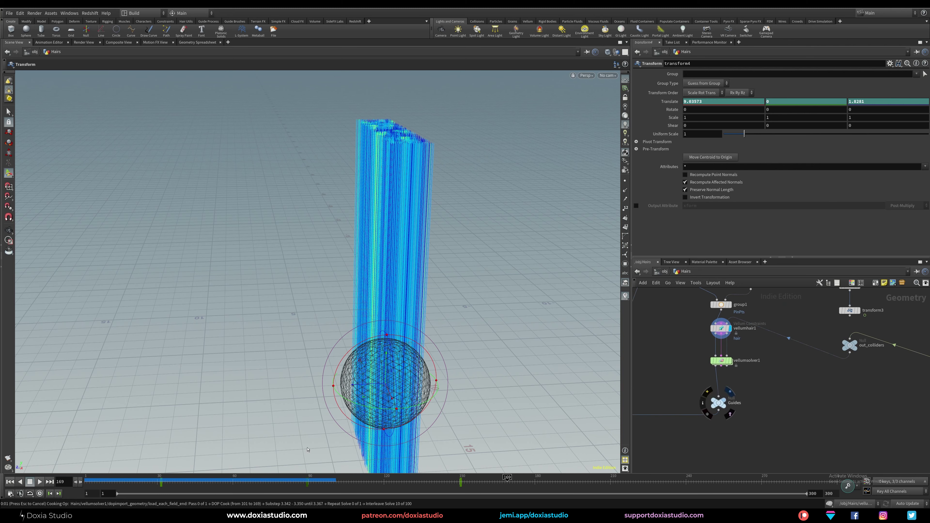
{"action": "key", "text": "Escape"}
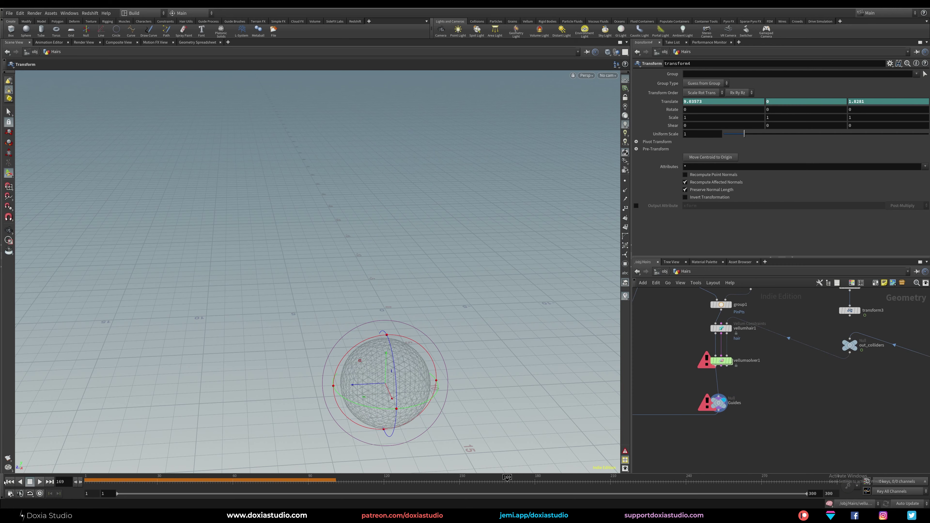
{"action": "left_click", "coordinate": [15, 483]}
{"action": "left_click_drag", "start_coordinate": [176, 425], "coordinate": [289, 401], "text": "alt"}
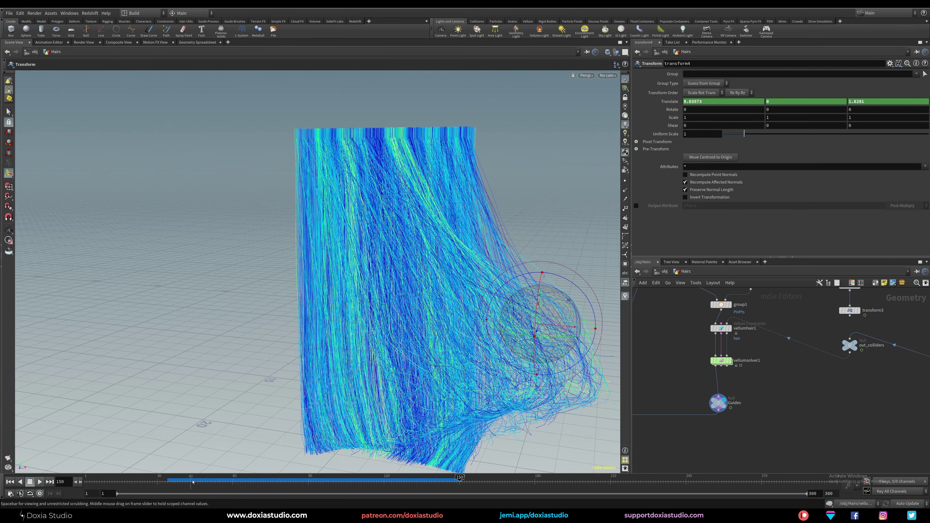
{"action": "left_click_drag", "start_coordinate": [190, 480], "coordinate": [449, 476]}
Save the scene and display the resample1 node to show the dense hair on the simulated guides.
{"action": "middle_click_drag", "start_coordinate": [661, 407], "coordinate": [779, 356]}
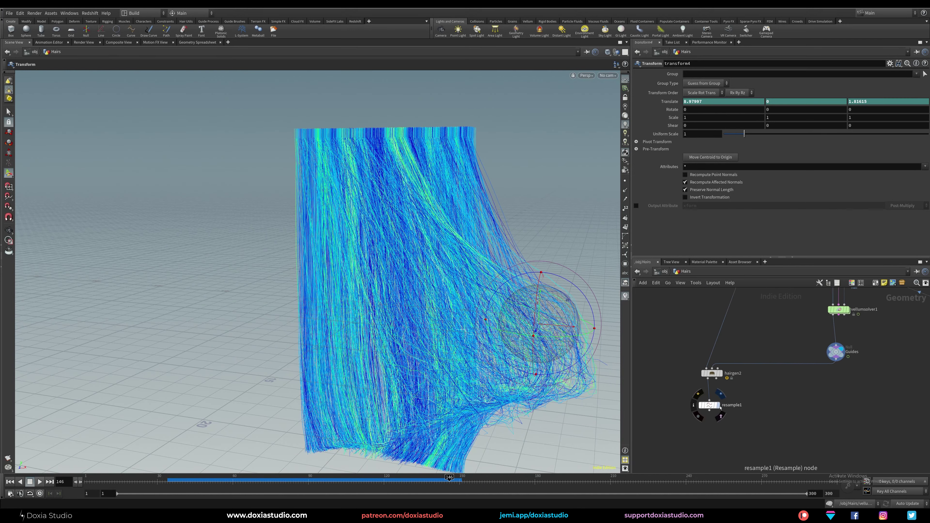
{"action": "key", "text": "ctrl+s"}
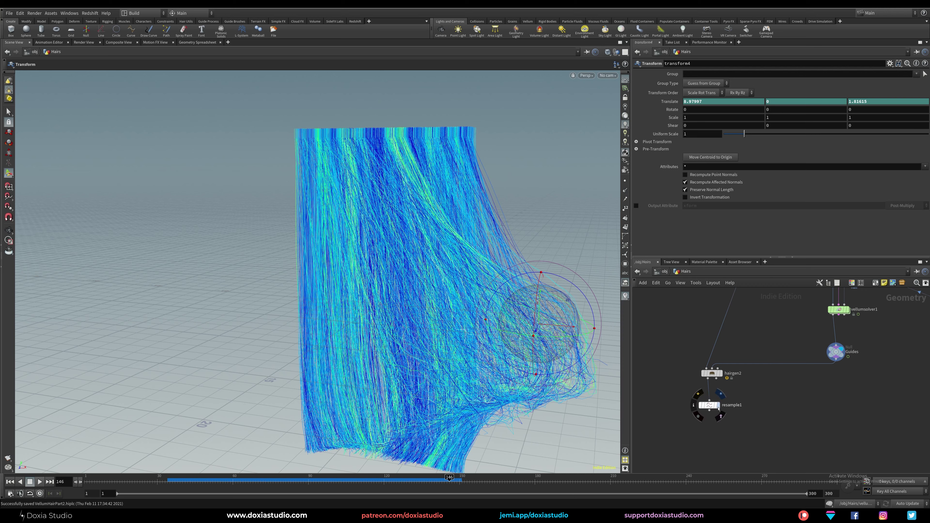
{"action": "key", "text": "r"}
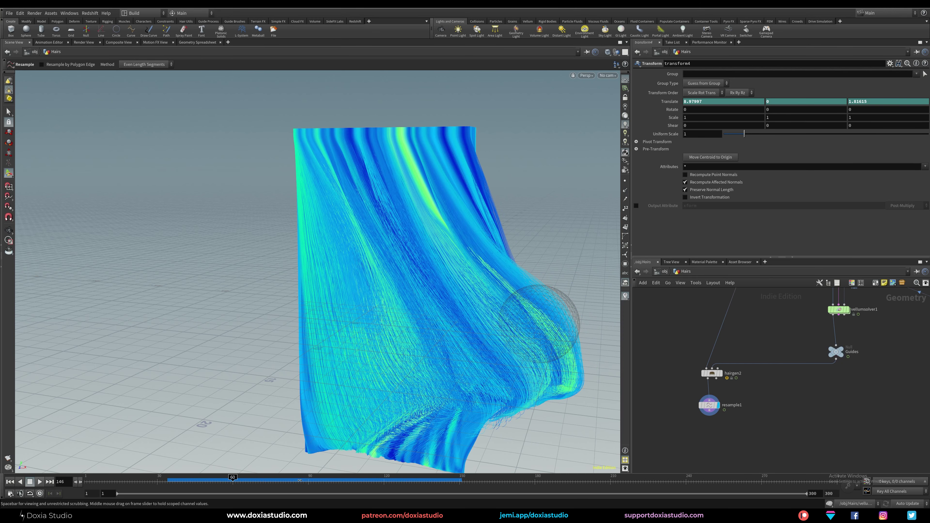
Examine up close how the dense hair wraps around the moving sphere, including frames 113 and 89.
{"action": "left_click_drag", "start_coordinate": [300, 480], "coordinate": [312, 481]}
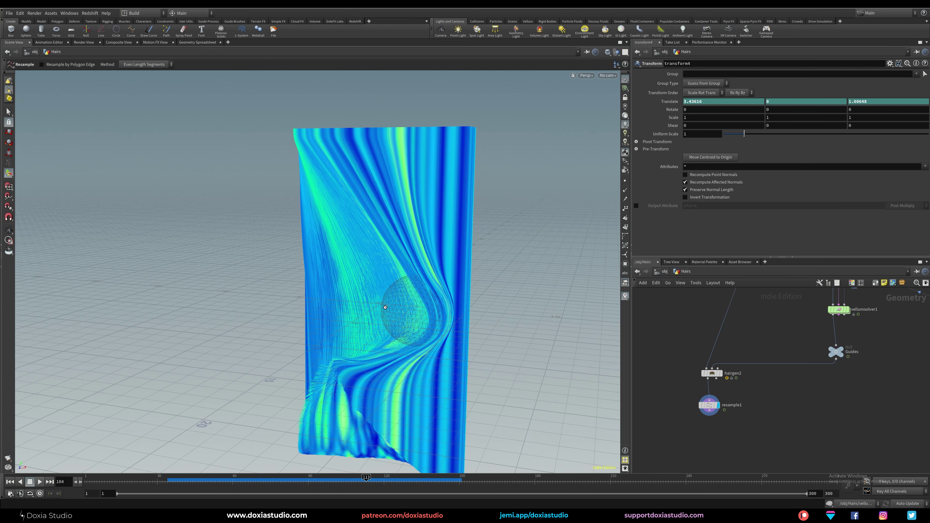
{"action": "right_click_drag", "start_coordinate": [382, 315], "coordinate": [482, 295], "text": "alt"}
{"action": "left_click_drag", "start_coordinate": [482, 295], "coordinate": [421, 325], "text": "alt"}
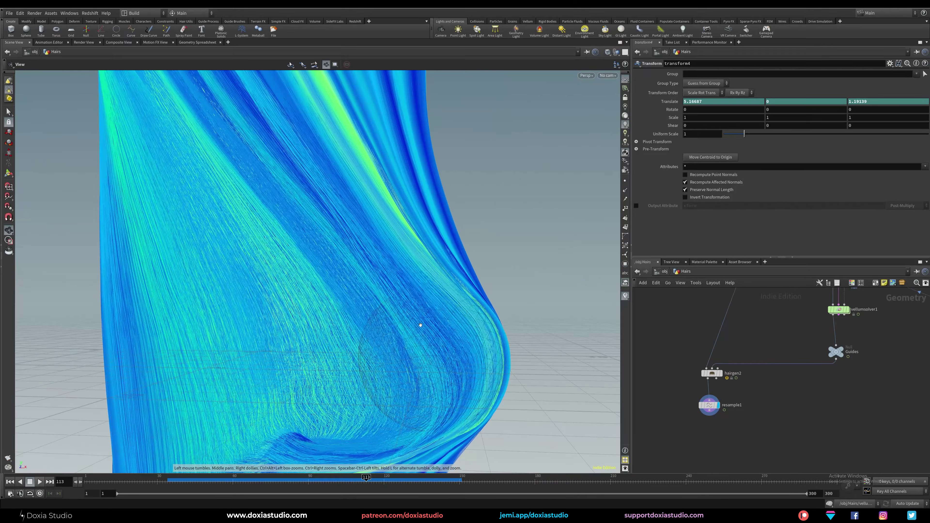
{"action": "left_click", "coordinate": [303, 481]}
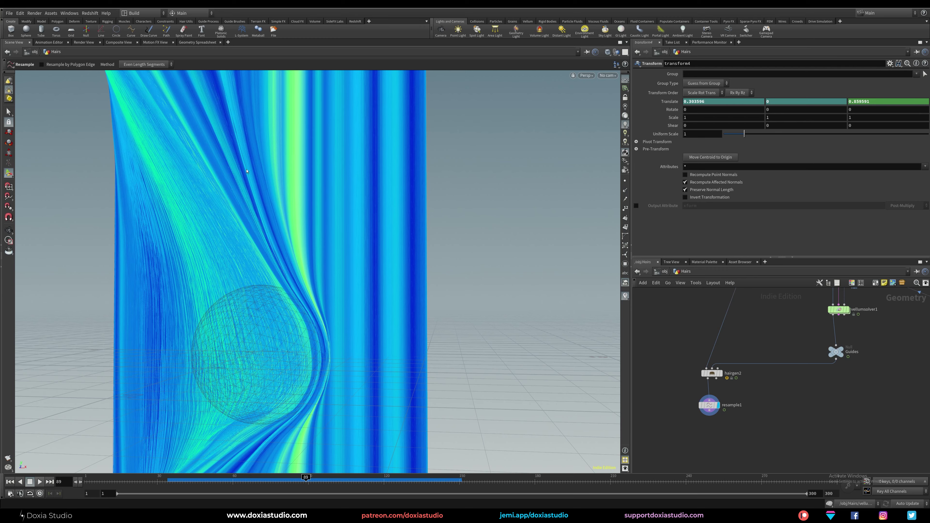
{"action": "left_click_drag", "start_coordinate": [329, 363], "coordinate": [384, 290]}
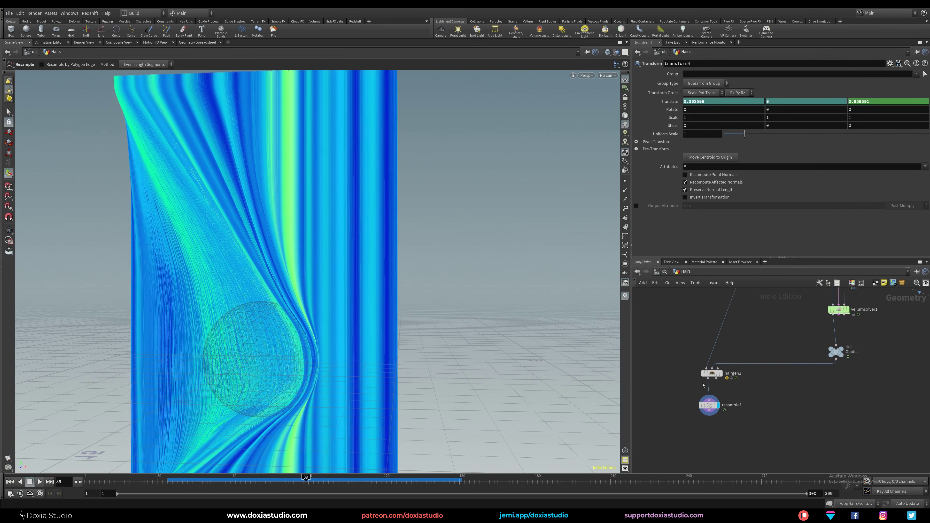
Save the scene, go up to the object level, and move the Hairs object's node aside and hide it.
{"action": "key", "text": "ctrl+s"}
{"action": "scroll", "coordinate": [815, 404], "scroll_direction": "down", "scroll_amount": 8}
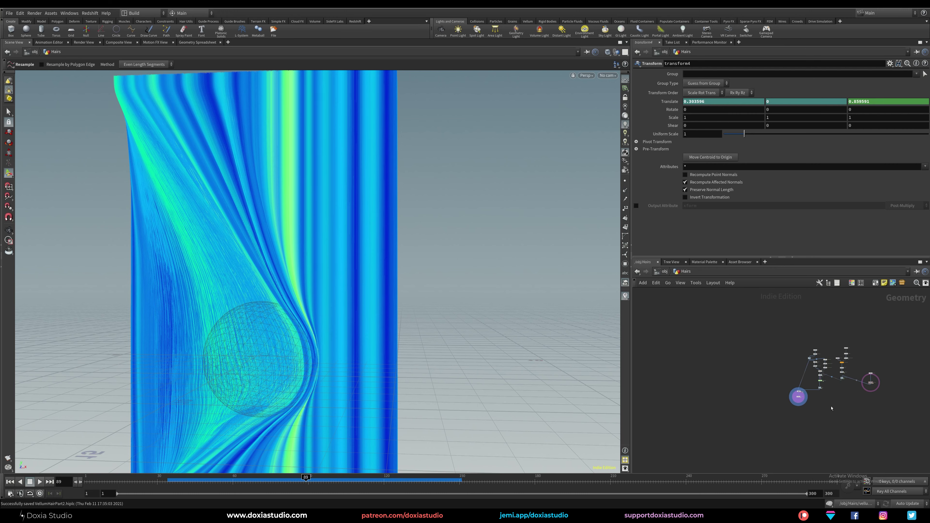
{"action": "scroll", "coordinate": [811, 405], "scroll_direction": "up", "scroll_amount": 6}
{"action": "middle_click_drag", "start_coordinate": [846, 407], "coordinate": [799, 453]}
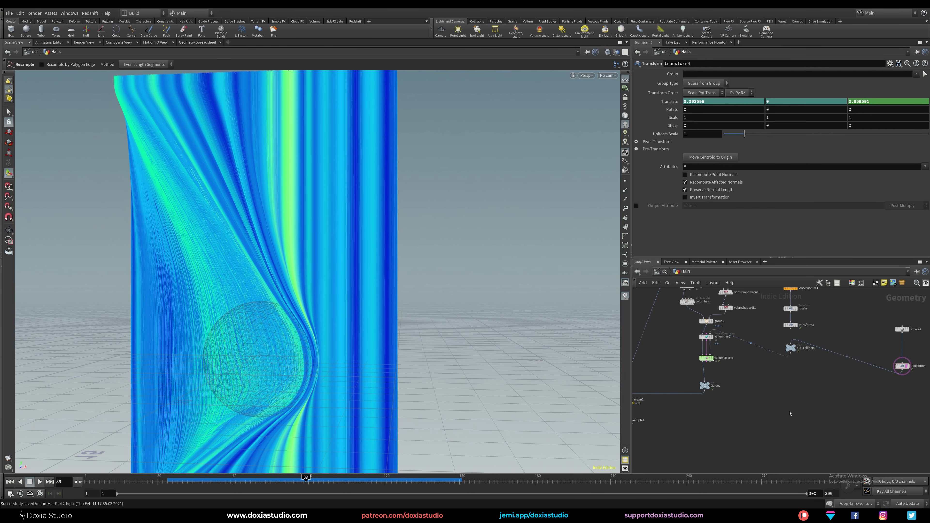
{"action": "key", "text": "u"}
{"action": "left_click_drag", "start_coordinate": [708, 336], "coordinate": [663, 332]}
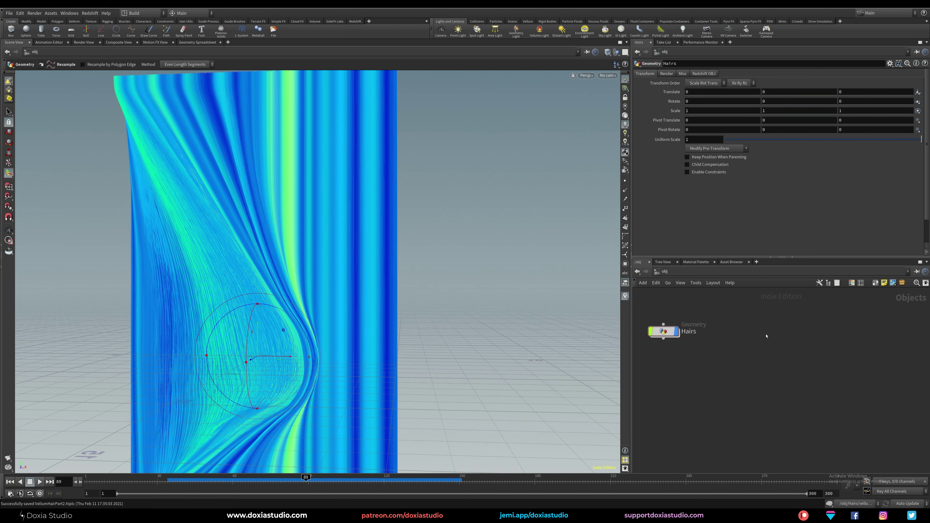
{"action": "left_click", "coordinate": [677, 331]}
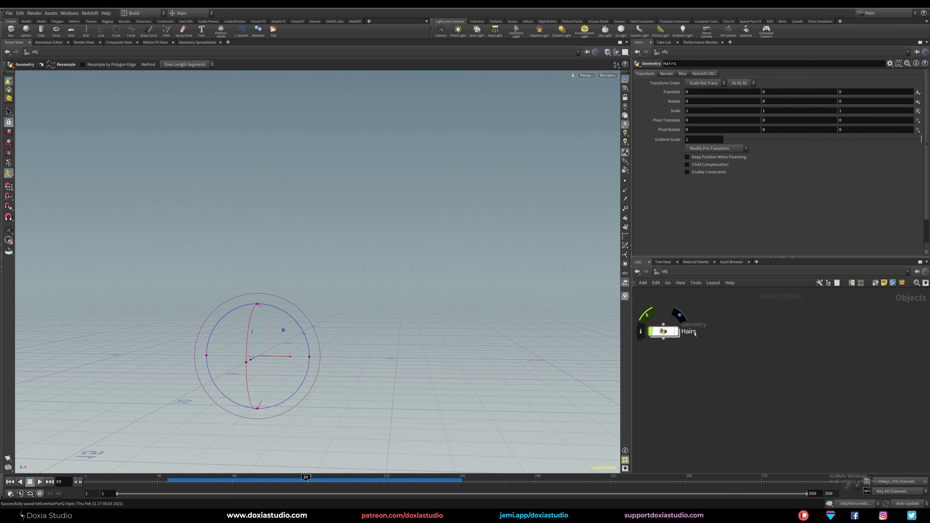
Add a new Geometry object beside Hairs and name it HairCircular.
{"action": "key", "text": "Tab"}
{"action": "type", "text": "geo"}
{"action": "key", "text": "Return"}
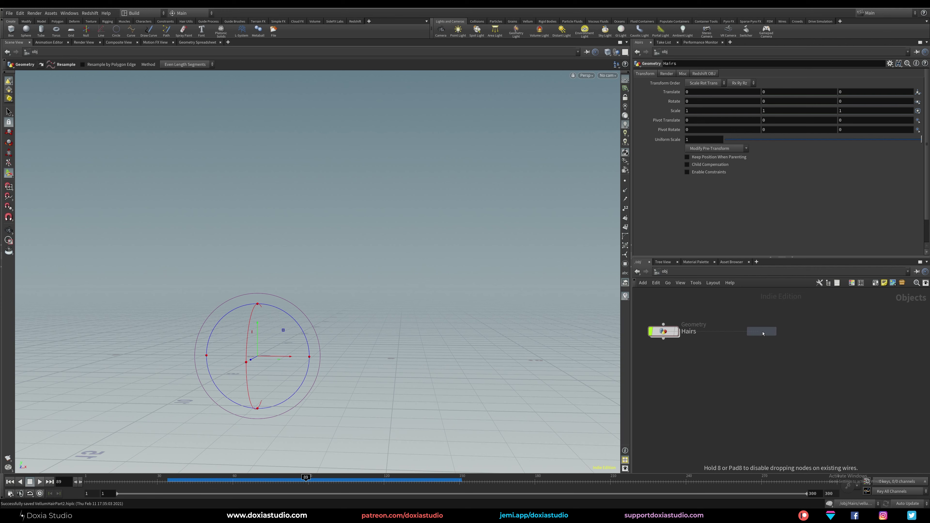
{"action": "left_click", "coordinate": [765, 335]}
{"action": "double_click", "coordinate": [786, 332]}
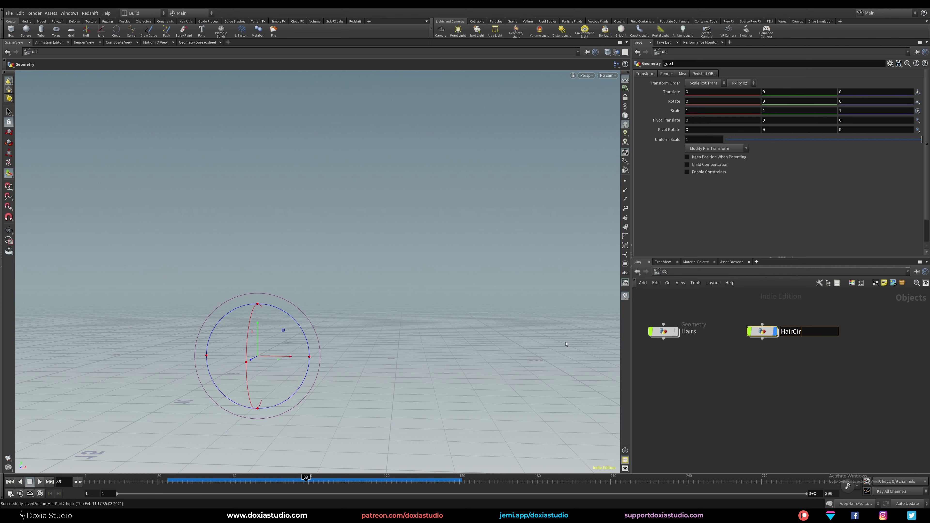
{"action": "type", "text": "HairCircular"}
{"action": "key", "text": "Return"}
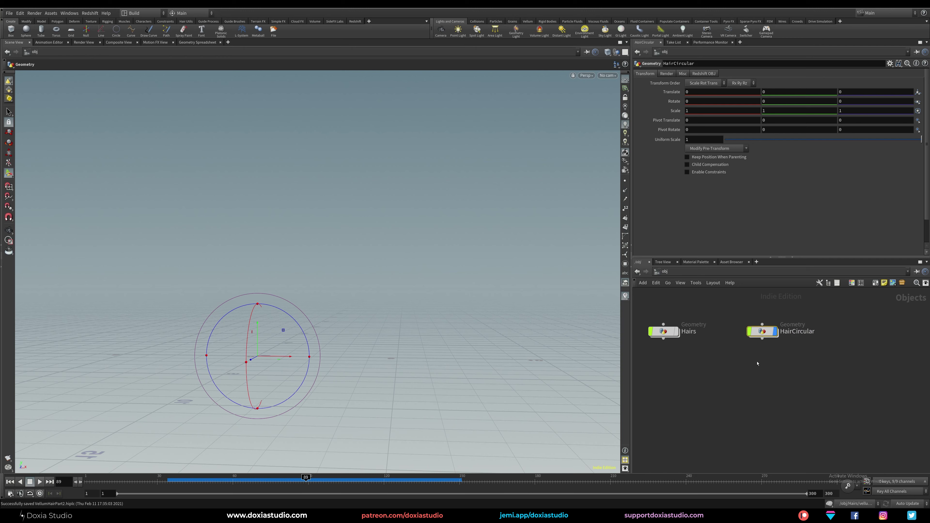
Inside the HairCircular geometry, create a Circle node and orient it to the ZX Plane.
{"action": "double_click", "coordinate": [760, 332]}
{"action": "key", "text": "Tab"}
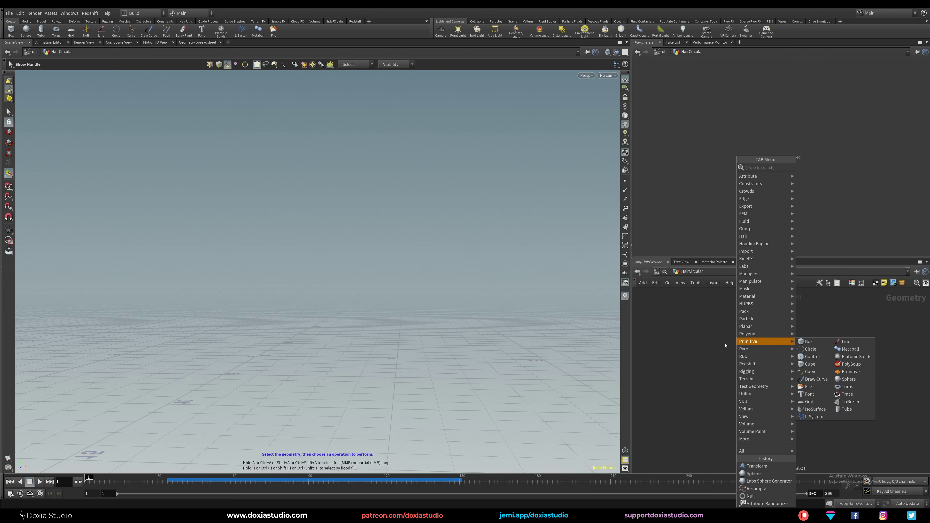
{"action": "type", "text": "circle"}
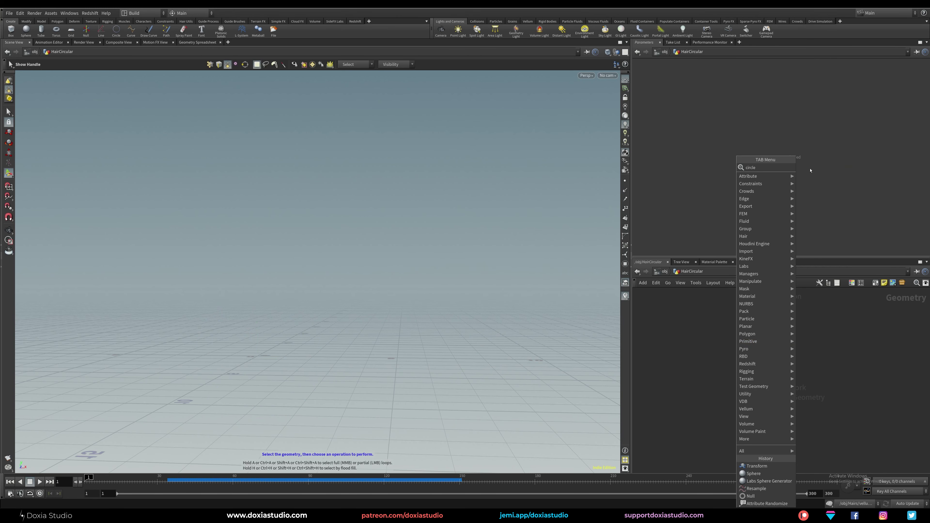
{"action": "key", "text": "Return"}
{"action": "left_click", "coordinate": [688, 323]}
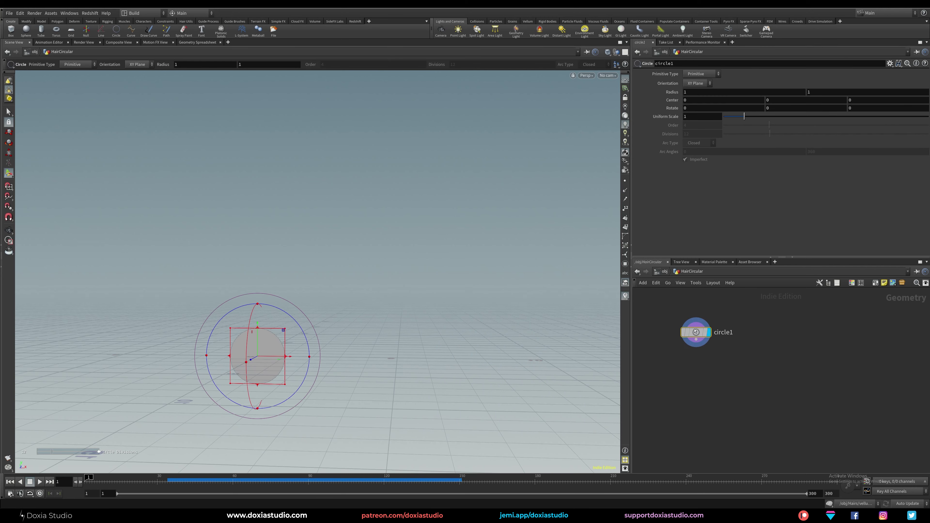
{"action": "left_click", "coordinate": [697, 83]}
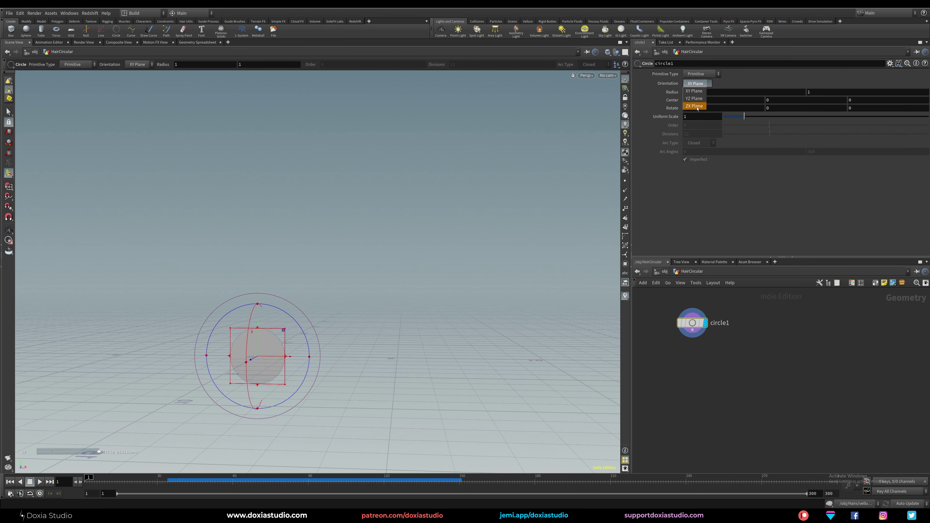
{"action": "left_click", "coordinate": [697, 106]}
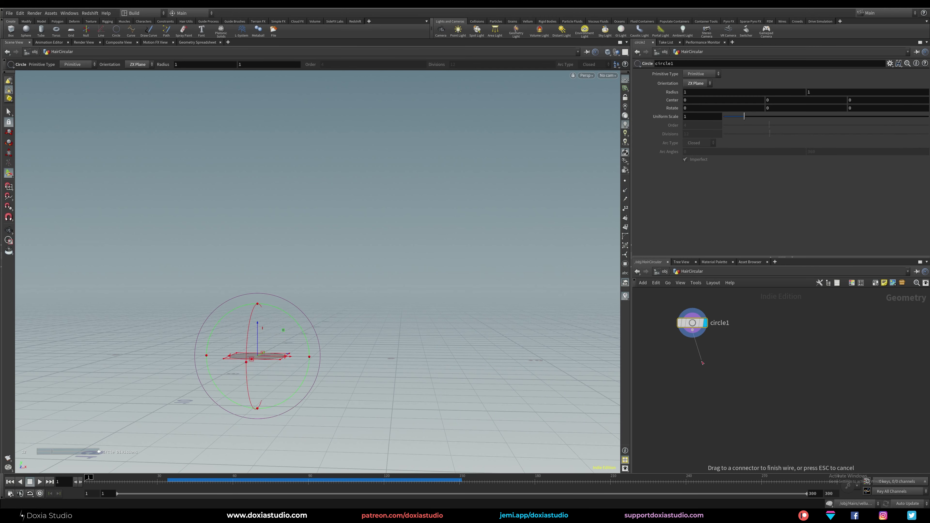
Connect a Null node below circle1, display it and rename it base_geo.
{"action": "key", "text": "Tab"}
{"action": "type", "text": "nu"}
{"action": "key", "text": "Return"}
{"action": "left_click", "coordinate": [685, 371]}
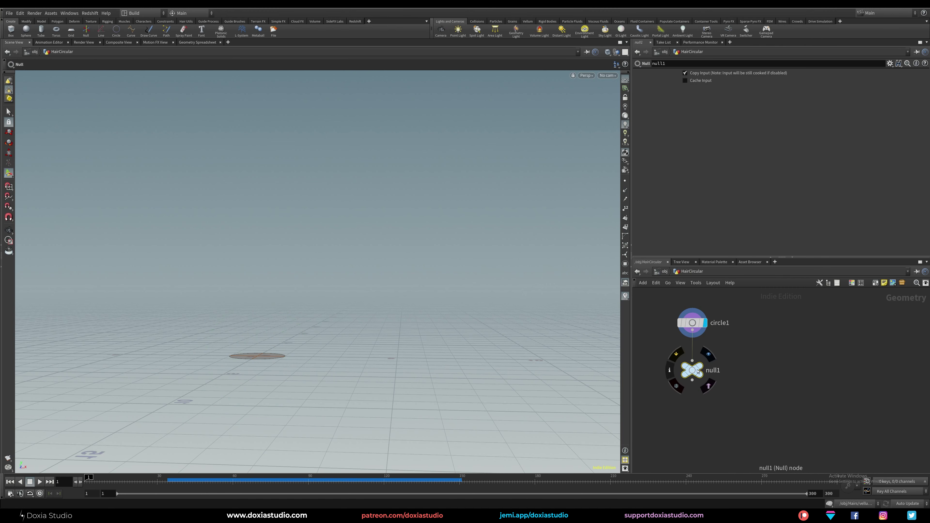
{"action": "left_click", "coordinate": [714, 371]}
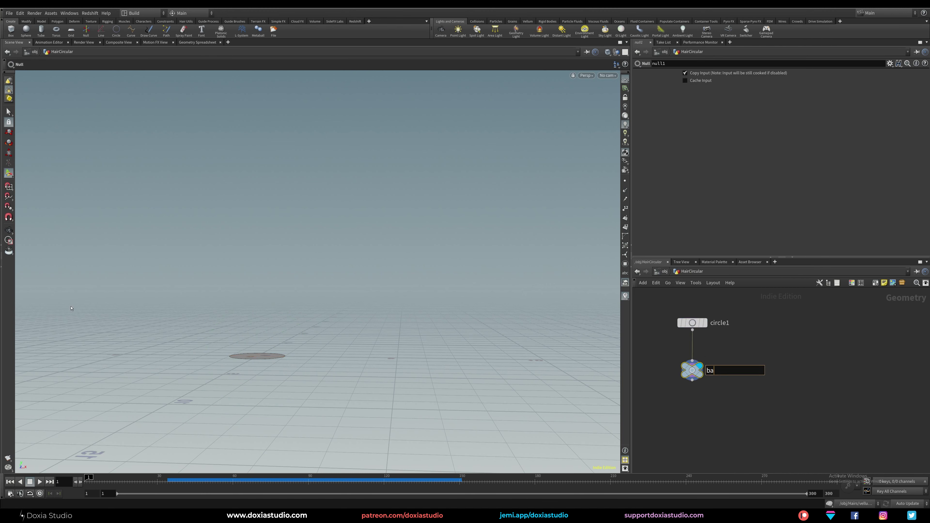
{"action": "type", "text": "base_geo"}
{"action": "key", "text": "Return"}
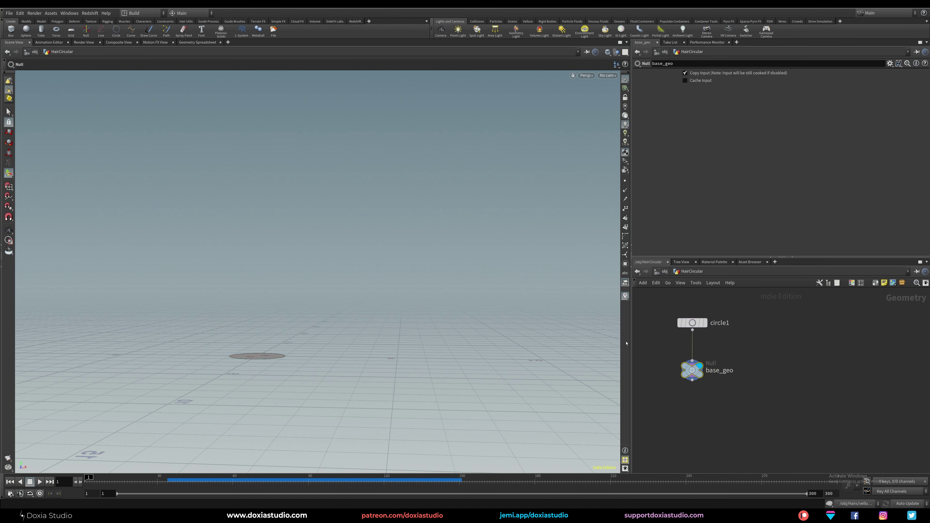
{"action": "left_click_drag", "start_coordinate": [694, 323], "coordinate": [693, 319]}
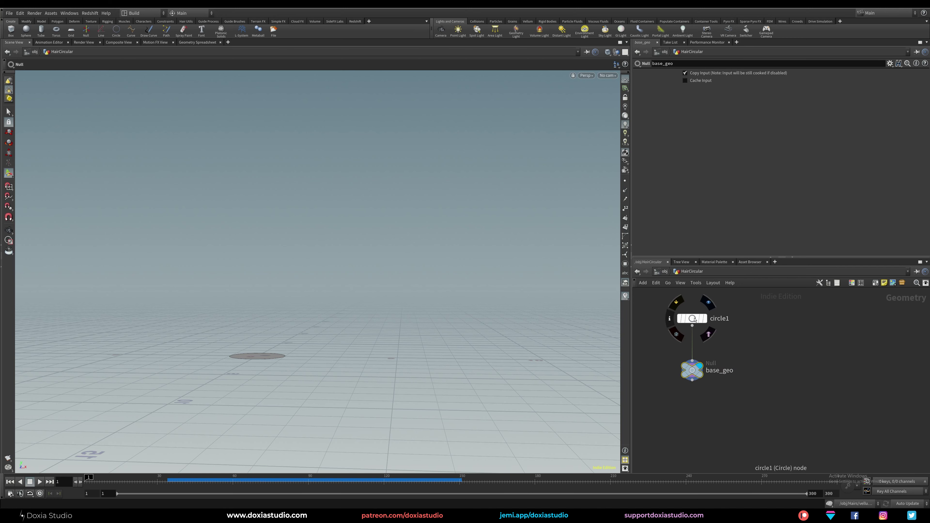
Set circle1's primitive type to Polygon with 60 divisions.
{"action": "left_click", "coordinate": [693, 318]}
{"action": "left_click", "coordinate": [710, 73]}
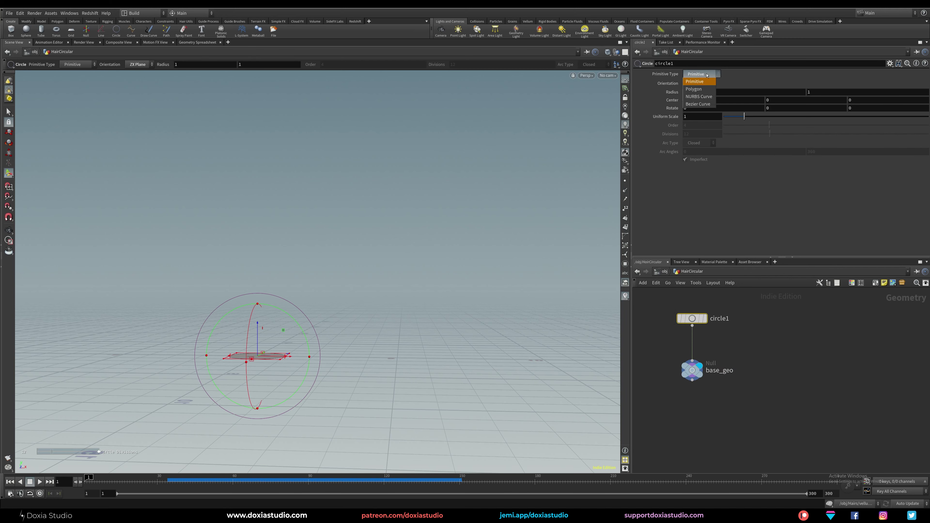
{"action": "left_click", "coordinate": [701, 84]}
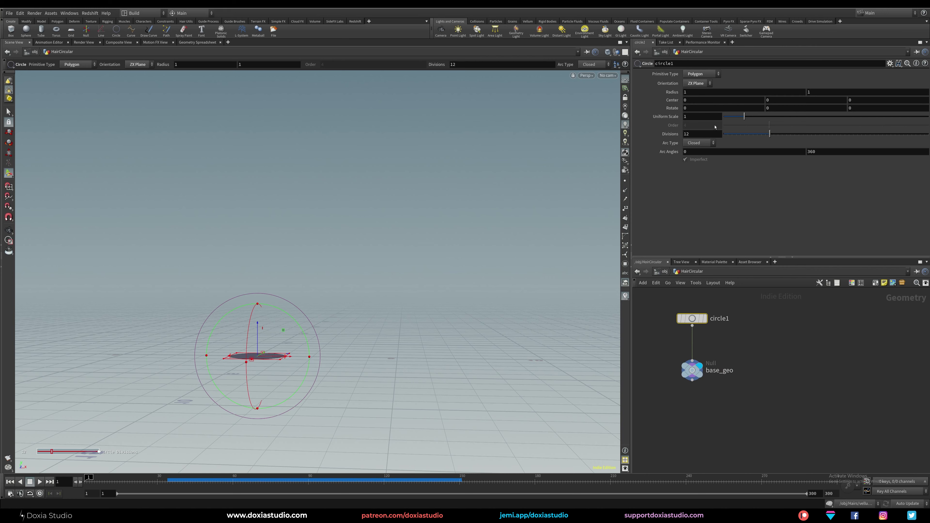
{"action": "left_click", "coordinate": [698, 135]}
{"action": "type", "text": "60"}
{"action": "key", "text": "Return"}
{"action": "left_click_drag", "start_coordinate": [270, 330], "coordinate": [262, 425], "text": "alt"}
{"action": "right_click_drag", "start_coordinate": [262, 425], "coordinate": [378, 339], "text": "alt"}
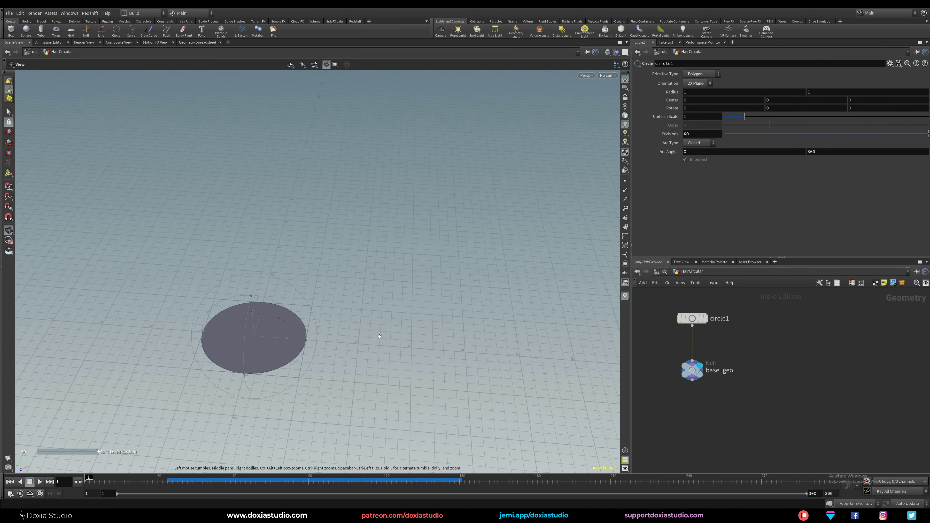
{"action": "middle_click_drag", "start_coordinate": [378, 338], "coordinate": [410, 326], "text": "alt"}
Add a Hair Generate node connected to the output of base_geo.
{"action": "left_click_drag", "start_coordinate": [695, 370], "coordinate": [690, 376]}
{"action": "middle_click_drag", "start_coordinate": [690, 375], "coordinate": [701, 345]}
{"action": "left_click_drag", "start_coordinate": [701, 344], "coordinate": [707, 357]}
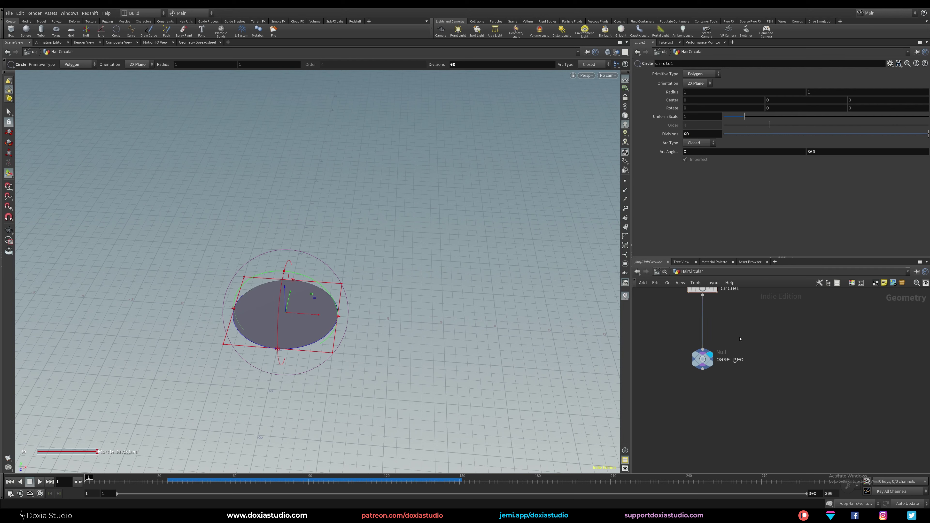
{"action": "left_click", "coordinate": [703, 369]}
{"action": "key", "text": "Tab"}
{"action": "type", "text": "ha"}
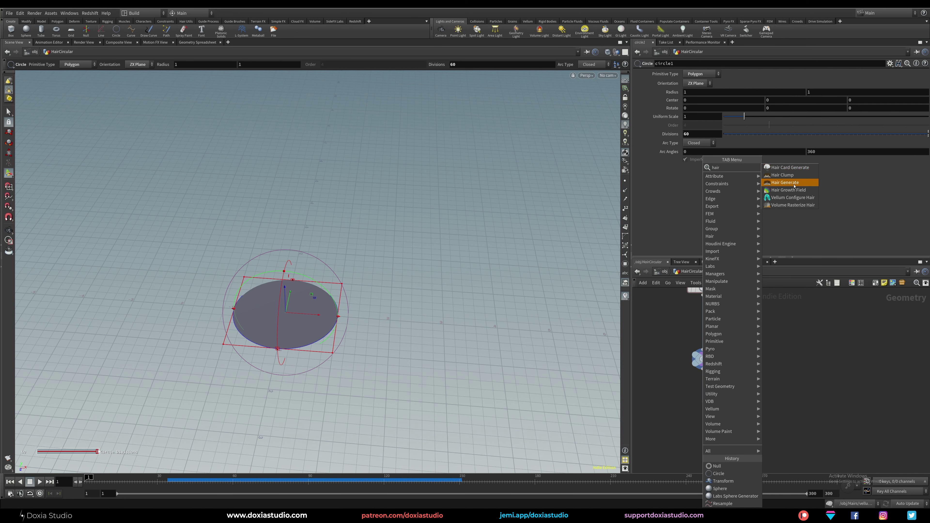
{"action": "left_click", "coordinate": [785, 183]}
{"action": "left_click", "coordinate": [706, 407]}
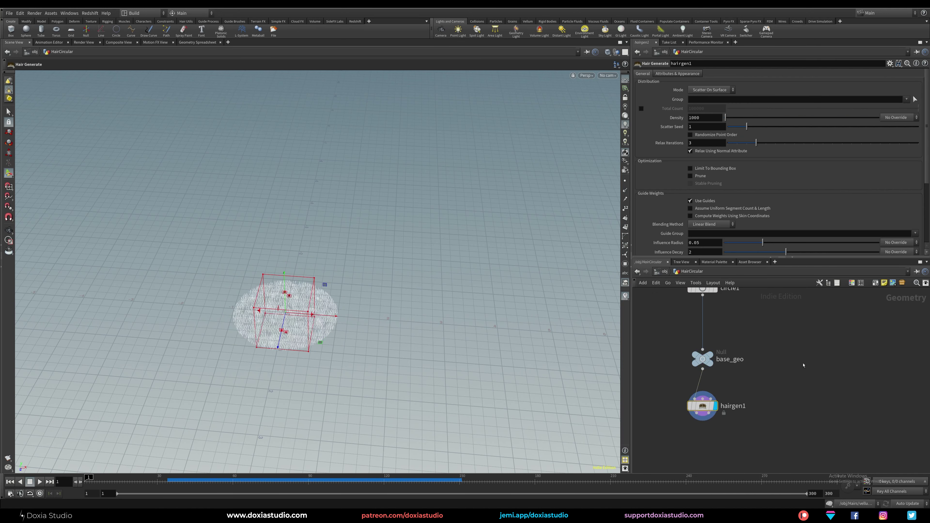
Copy the color_hairs node from the Hairs geometry network.
{"action": "key", "text": "u"}
{"action": "double_click", "coordinate": [671, 334]}
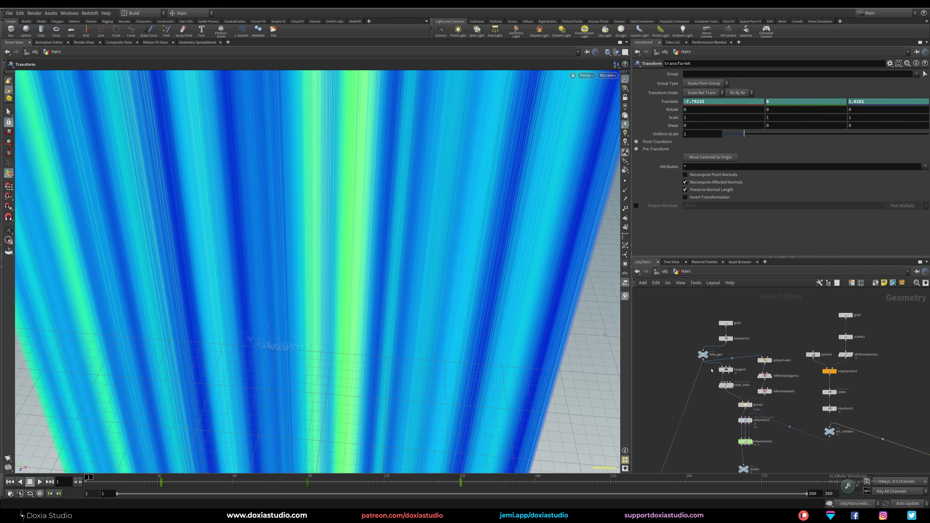
{"action": "left_click", "coordinate": [724, 385]}
{"action": "key", "text": "ctrl+c"}
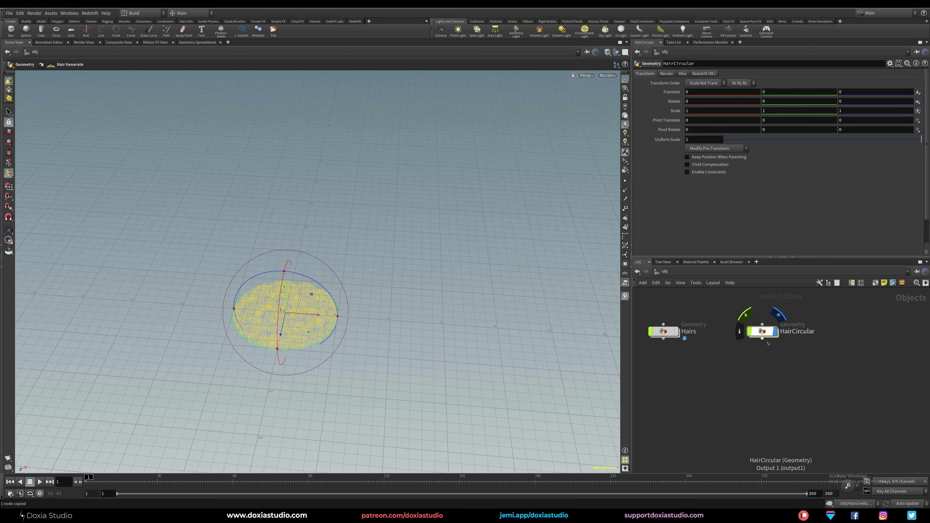
Paste color_hairs into the HairCircular network, place it connected below hairgen1 and display its result.
{"action": "double_click", "coordinate": [763, 332]}
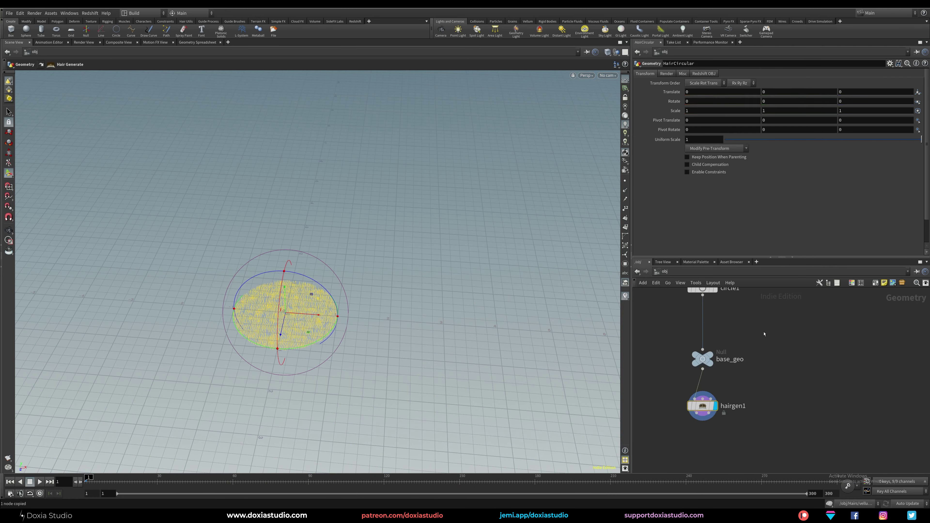
{"action": "middle_click_drag", "start_coordinate": [784, 393], "coordinate": [797, 360]}
{"action": "left_click", "coordinate": [768, 420]}
{"action": "key", "text": "ctrl+v"}
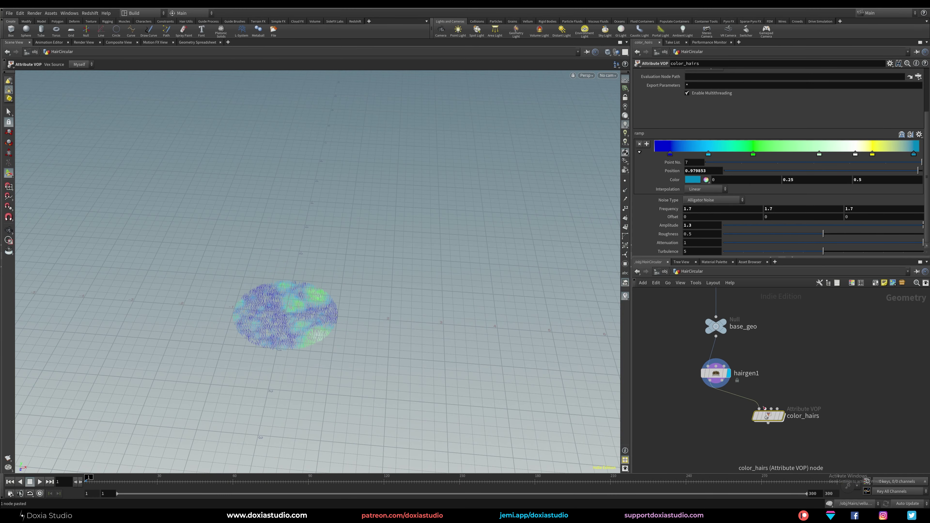
{"action": "left_click_drag", "start_coordinate": [770, 417], "coordinate": [735, 419]}
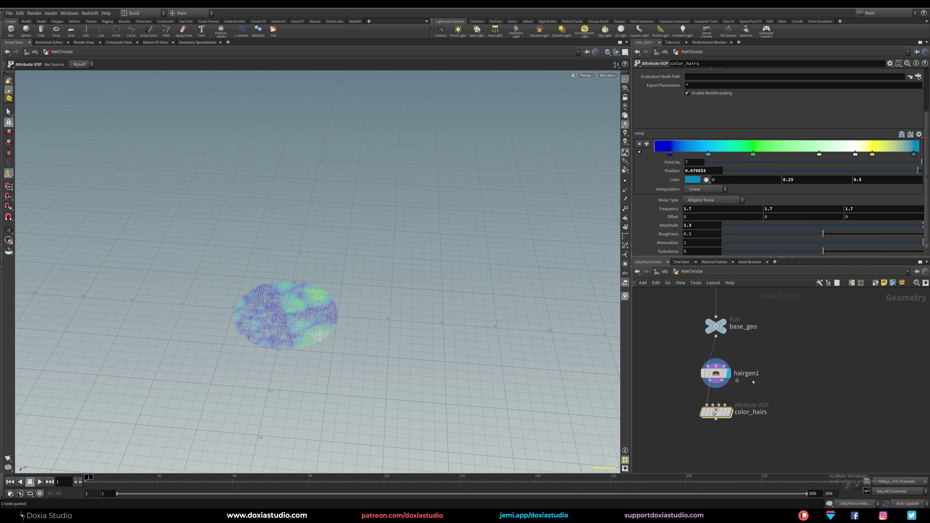
{"action": "left_click", "coordinate": [729, 413]}
{"action": "right_click_drag", "start_coordinate": [326, 339], "coordinate": [378, 321], "text": "alt"}
{"action": "middle_click_drag", "start_coordinate": [378, 322], "coordinate": [417, 337], "text": "alt"}
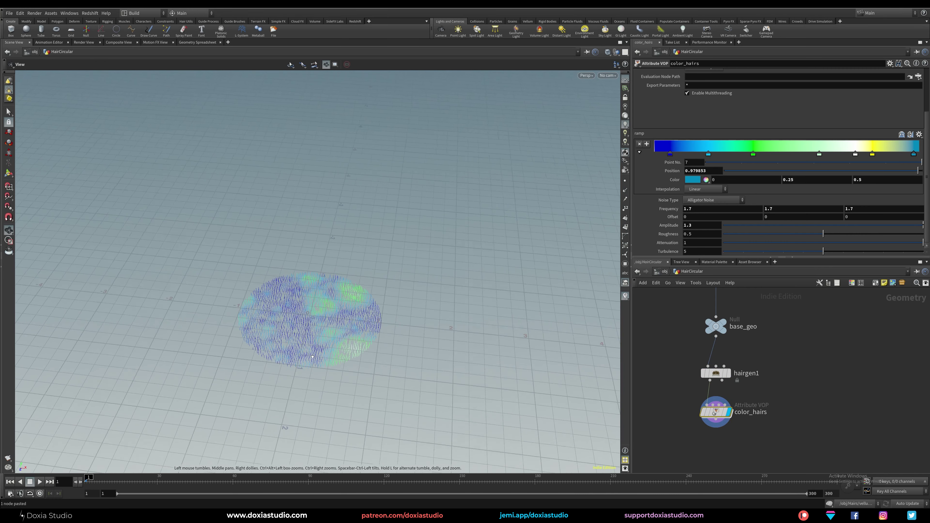
{"action": "left_click_drag", "start_coordinate": [417, 337], "coordinate": [397, 319], "text": "alt"}
Set hairgen1's density to 50 and disable Use Guides.
{"action": "left_click", "coordinate": [722, 375]}
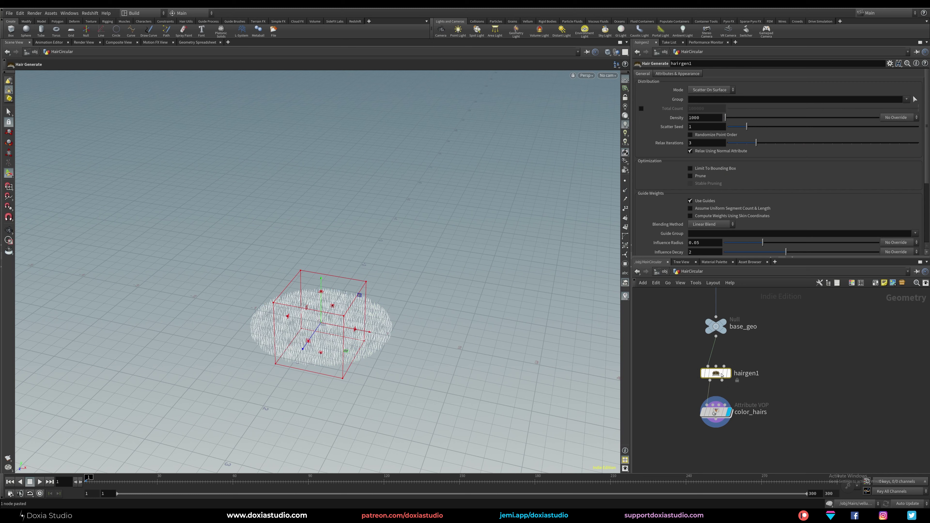
{"action": "double_click", "coordinate": [705, 117]}
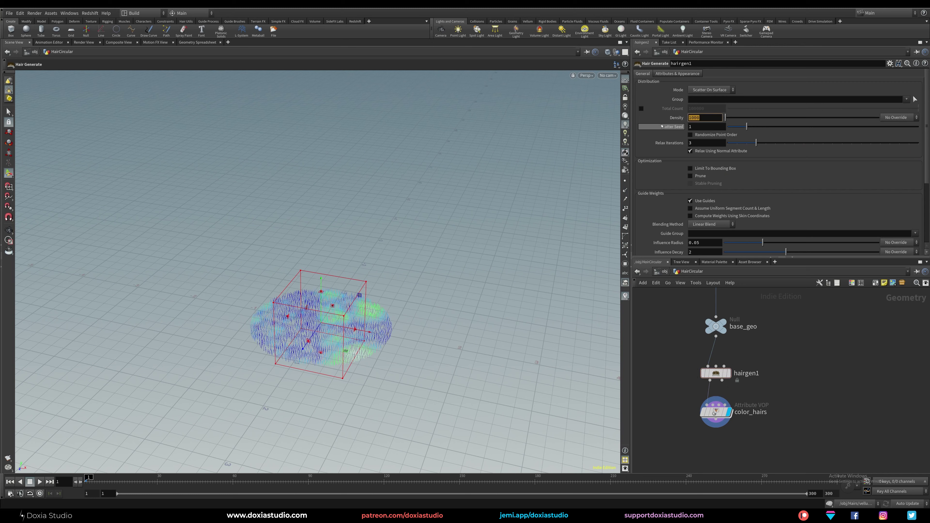
{"action": "type", "text": "50"}
{"action": "key", "text": "Return"}
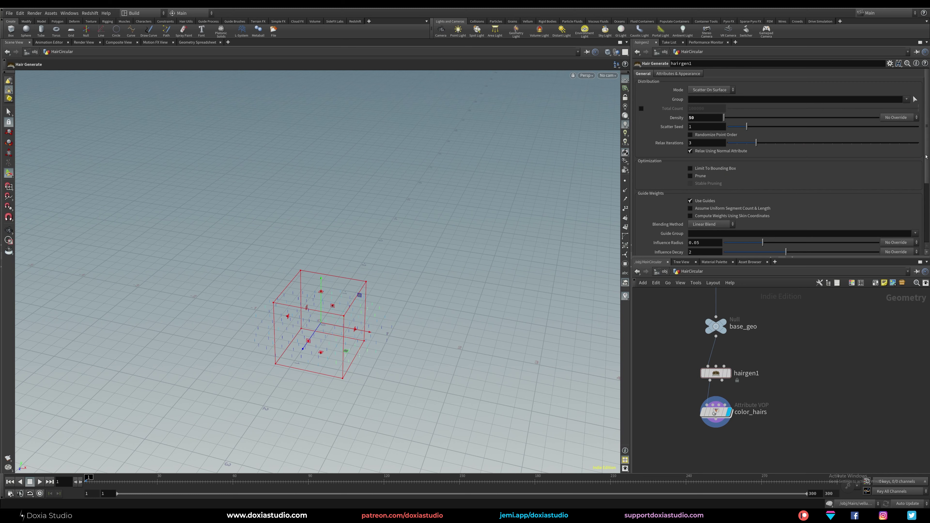
{"action": "scroll", "coordinate": [926, 157], "scroll_direction": "down", "scroll_amount": 5}
{"action": "left_click", "coordinate": [699, 107]}
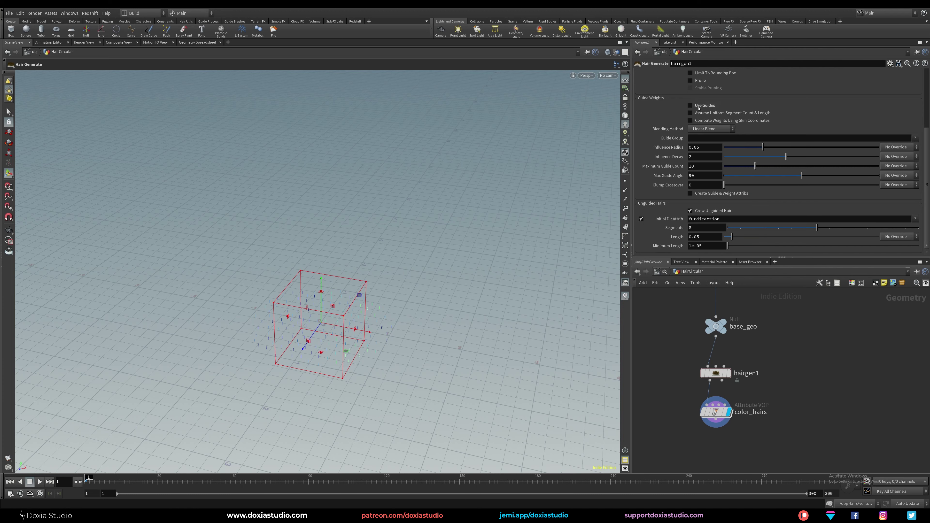
Set hairgen1's unguided hair length to 20 and inspect the strands from their roots downwards.
{"action": "double_click", "coordinate": [704, 237]}
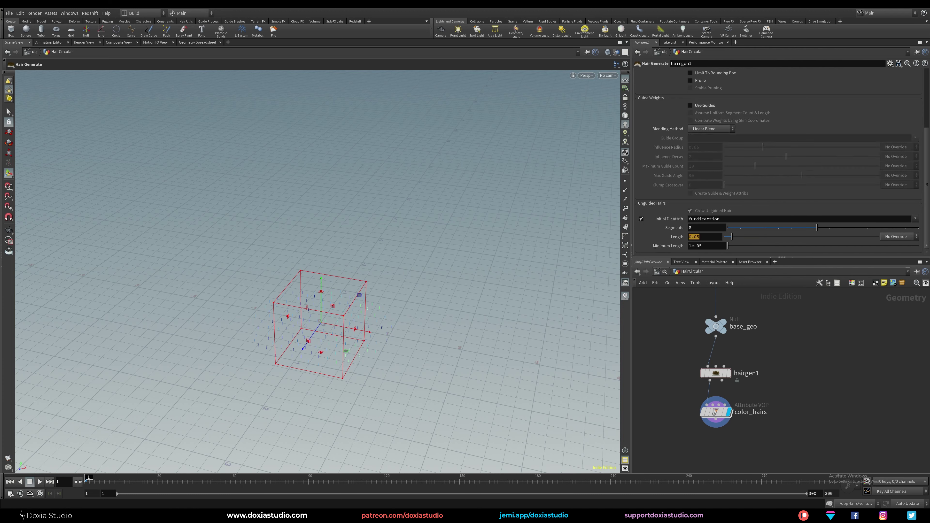
{"action": "type", "text": "20"}
{"action": "key", "text": "Return"}
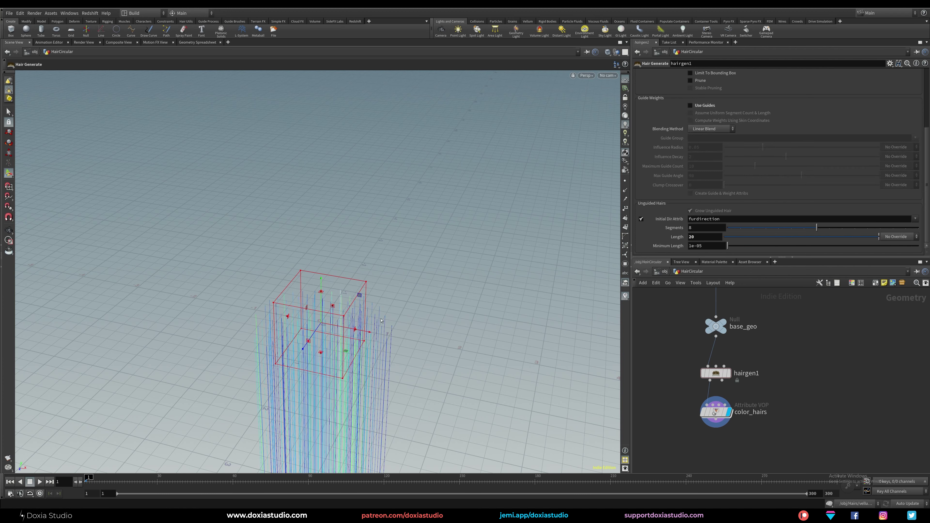
{"action": "right_click_drag", "start_coordinate": [381, 320], "coordinate": [339, 366], "text": "alt"}
{"action": "middle_click_drag", "start_coordinate": [339, 367], "coordinate": [367, 243], "text": "alt"}
{"action": "left_click_drag", "start_coordinate": [367, 243], "coordinate": [353, 345], "text": "alt"}
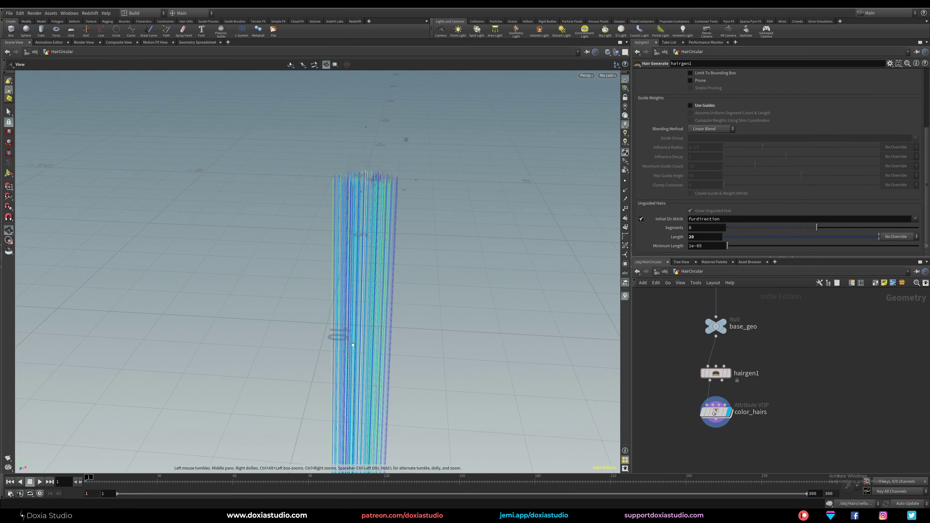
{"action": "middle_click_drag", "start_coordinate": [353, 344], "coordinate": [328, 187], "text": "alt"}
{"action": "right_click_drag", "start_coordinate": [328, 187], "coordinate": [333, 227], "text": "alt"}
{"action": "middle_click_drag", "start_coordinate": [333, 227], "coordinate": [322, 462], "text": "alt"}
{"action": "right_click_drag", "start_coordinate": [309, 307], "coordinate": [373, 282], "text": "alt"}
{"action": "middle_click_drag", "start_coordinate": [373, 283], "coordinate": [389, 318], "text": "alt"}
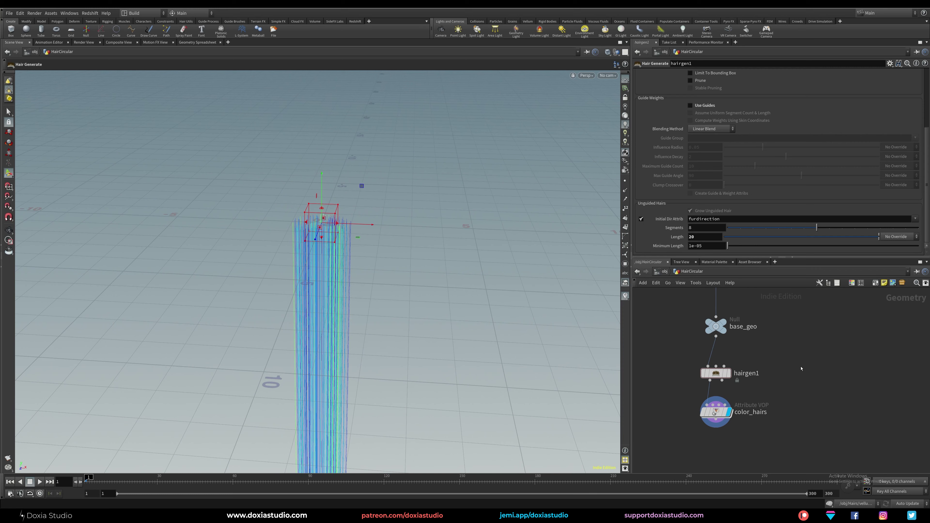
Save the scene and set hairgen1's unguided hair length to 10.
{"action": "key", "text": "ctrl+s"}
{"action": "left_click_drag", "start_coordinate": [698, 237], "coordinate": [675, 249]}
{"action": "type", "text": "10"}
{"action": "key", "text": "Return"}
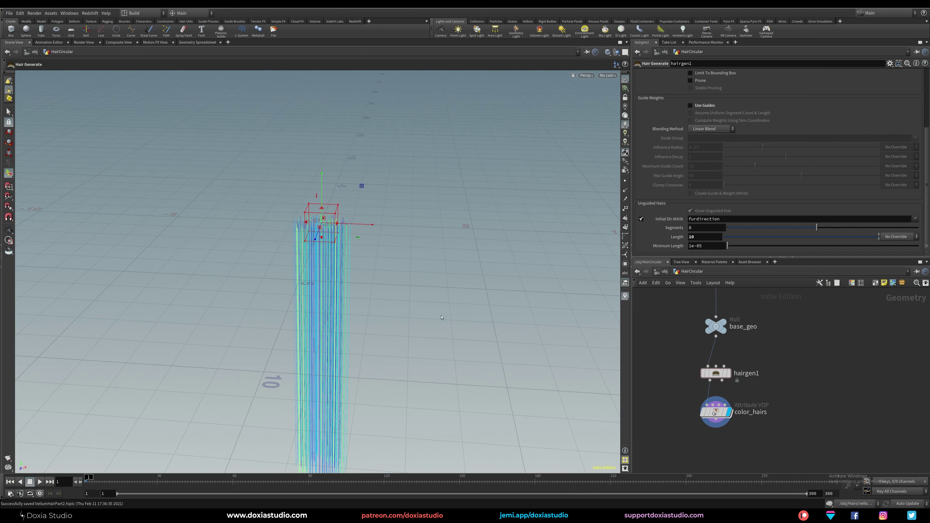
{"action": "left_click_drag", "start_coordinate": [441, 318], "coordinate": [360, 253], "text": "alt"}
Reposition the base_geo node between circle1 and hairgen1 in the network.
{"action": "middle_click_drag", "start_coordinate": [792, 368], "coordinate": [758, 435]}
{"action": "left_click_drag", "start_coordinate": [687, 394], "coordinate": [679, 383]}
{"action": "middle_click_drag", "start_coordinate": [740, 415], "coordinate": [735, 368]}
{"action": "left_click_drag", "start_coordinate": [722, 387], "coordinate": [685, 415]}
{"action": "left_click", "coordinate": [790, 382]}
{"action": "middle_click_drag", "start_coordinate": [761, 391], "coordinate": [785, 383]}
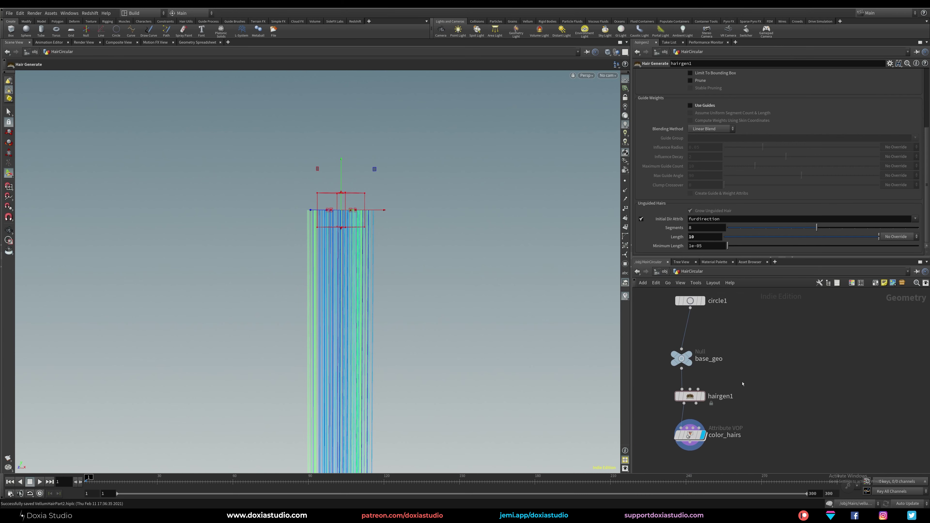
{"action": "middle_click_drag", "start_coordinate": [750, 410], "coordinate": [756, 389]}
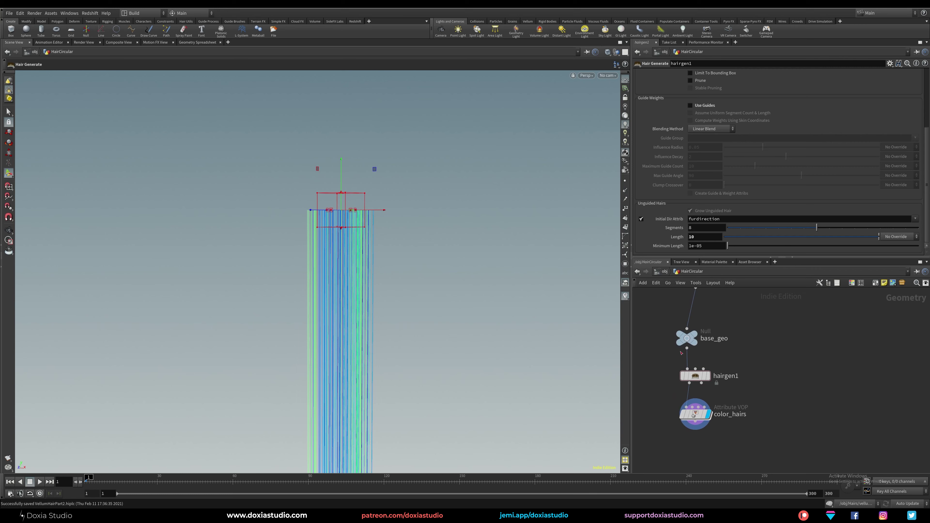
Turn on point display in the viewport to show the points along the hair strands.
{"action": "left_click", "coordinate": [625, 180]}
{"action": "right_click_drag", "start_coordinate": [319, 237], "coordinate": [375, 227], "text": "alt"}
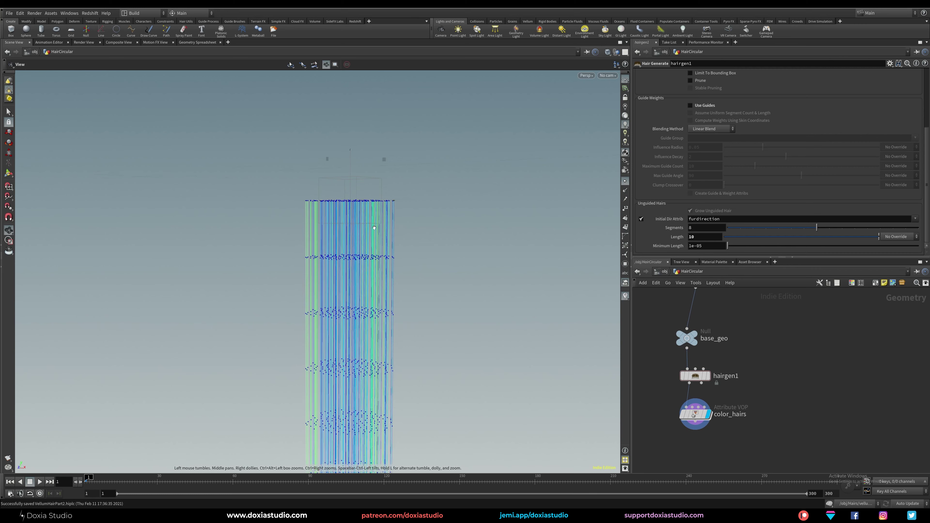
{"action": "mouse_move", "coordinate": [325, 303]}
{"action": "middle_mouse_down"}
{"action": "mouse_move", "coordinate": [327, 159]}
{"action": "mouse_move", "coordinate": [295, 77]}
{"action": "mouse_move", "coordinate": [333, 216]}
{"action": "mouse_move", "coordinate": [342, 298]}
{"action": "mouse_move", "coordinate": [333, 311]}
{"action": "middle_mouse_up"}
{"action": "left_click", "coordinate": [699, 375]}
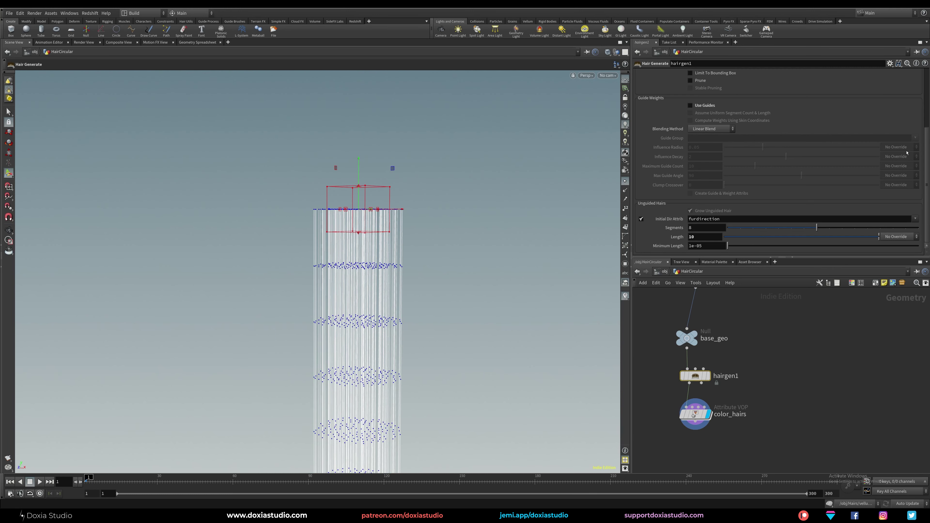
{"action": "left_click", "coordinate": [690, 228]}
{"action": "left_click", "coordinate": [508, 335]}
{"action": "left_click", "coordinate": [691, 229]}
{"action": "key", "text": "Escape"}
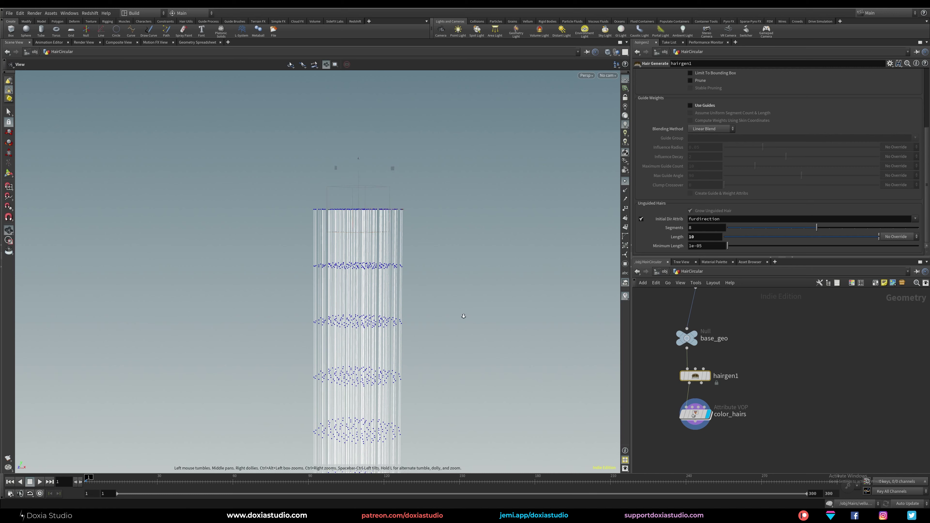
Add a Group by Range node below color_hairs and display its result.
{"action": "left_click_drag", "start_coordinate": [463, 318], "coordinate": [358, 160]}
{"action": "key", "text": "Return"}
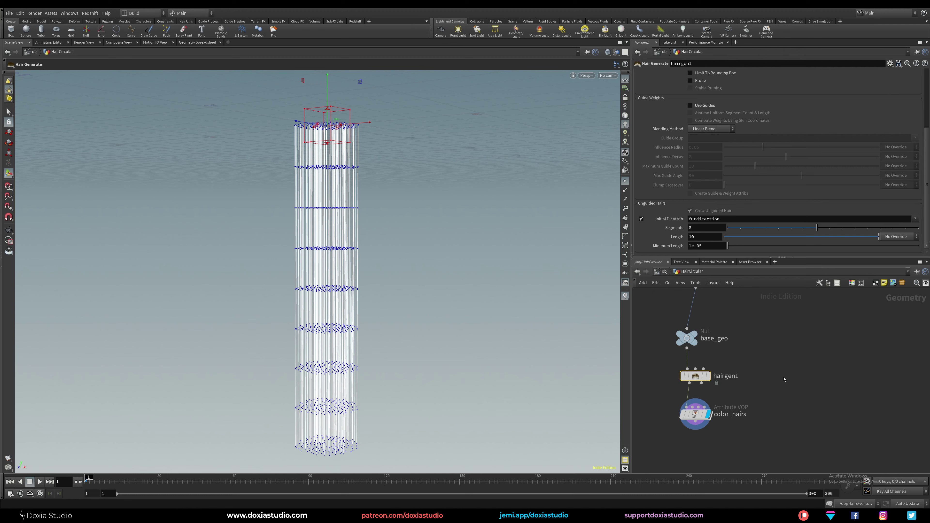
{"action": "left_click", "coordinate": [778, 405]}
{"action": "middle_click_drag", "start_coordinate": [767, 386], "coordinate": [774, 383]}
{"action": "double_click", "coordinate": [706, 228]}
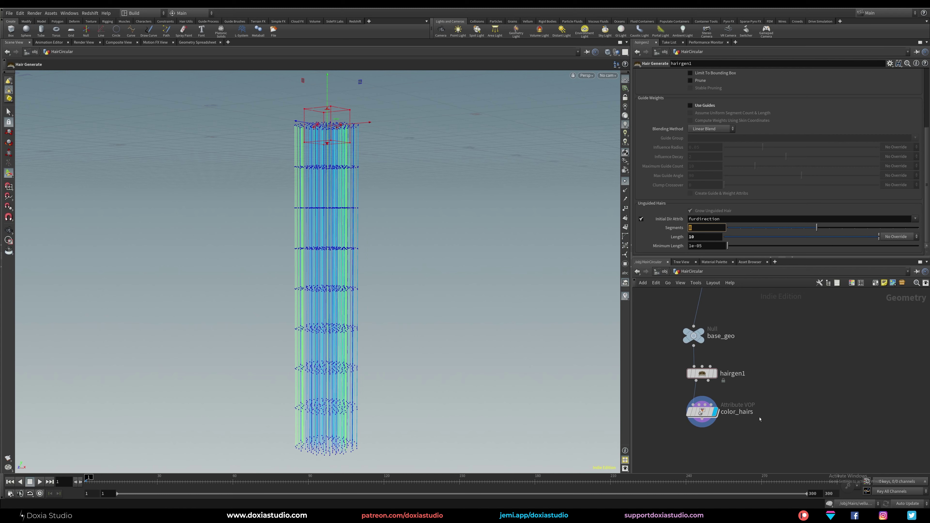
{"action": "middle_click_drag", "start_coordinate": [768, 403], "coordinate": [758, 380]}
{"action": "key", "text": "Tab"}
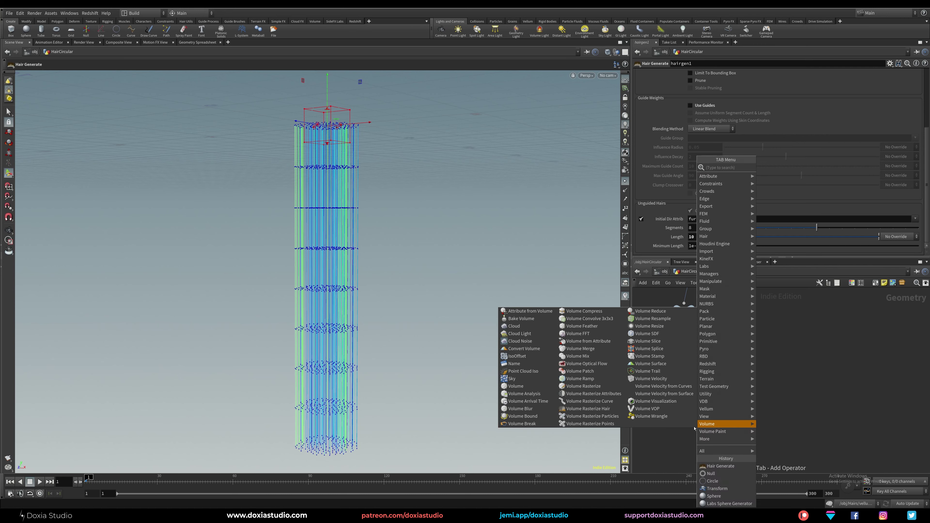
{"action": "type", "text": "group ra"}
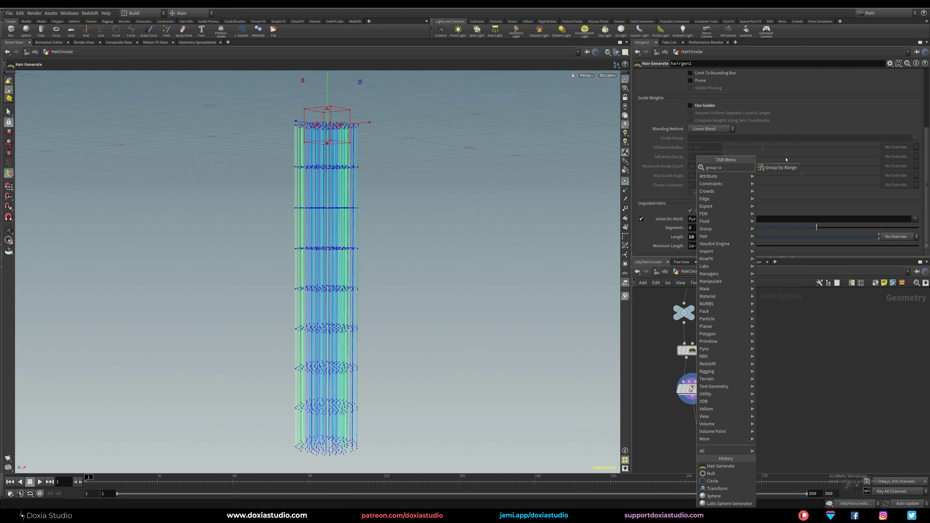
{"action": "left_click", "coordinate": [775, 168]}
{"action": "left_click", "coordinate": [696, 427]}
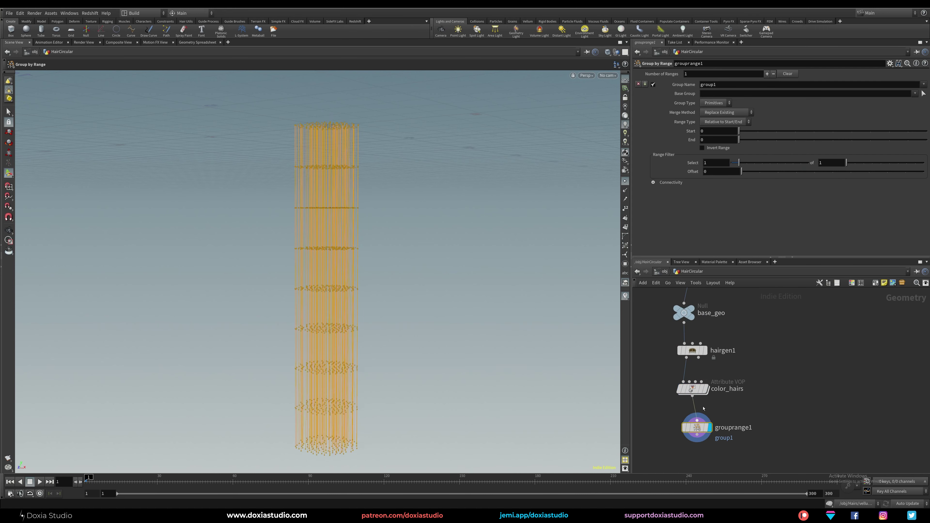
Set grouprange1's group type to Points and name the group PinPointsGrp.
{"action": "left_click", "coordinate": [719, 103]}
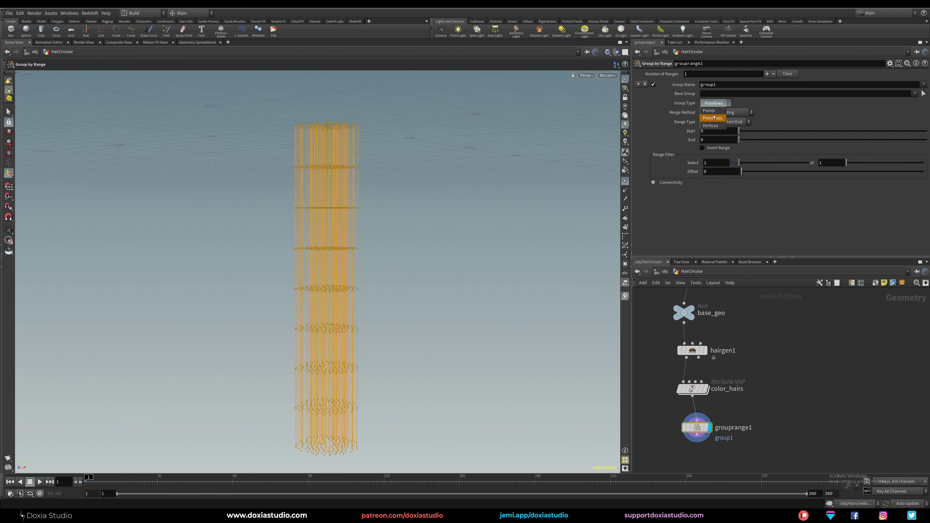
{"action": "left_click", "coordinate": [712, 126]}
{"action": "left_click", "coordinate": [740, 85]}
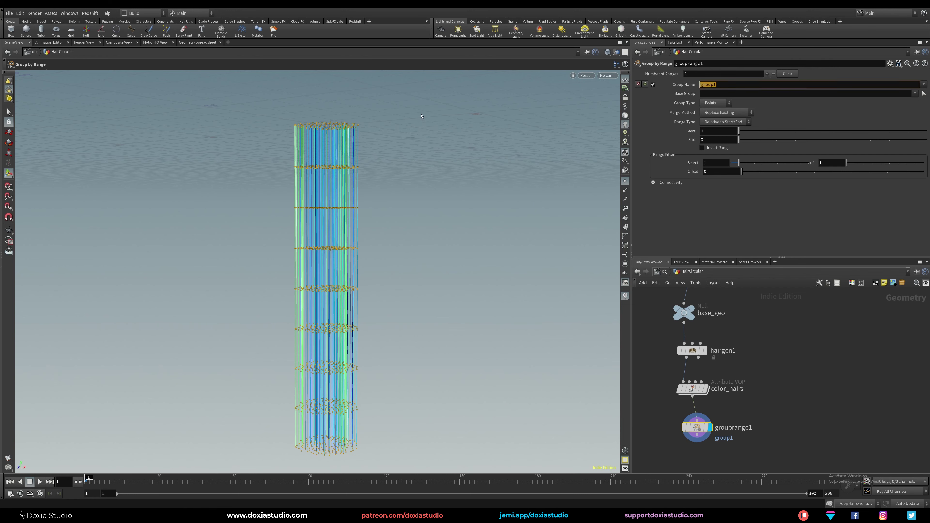
{"action": "type", "text": "PinPointsGrp"}
{"action": "key", "text": "Return"}
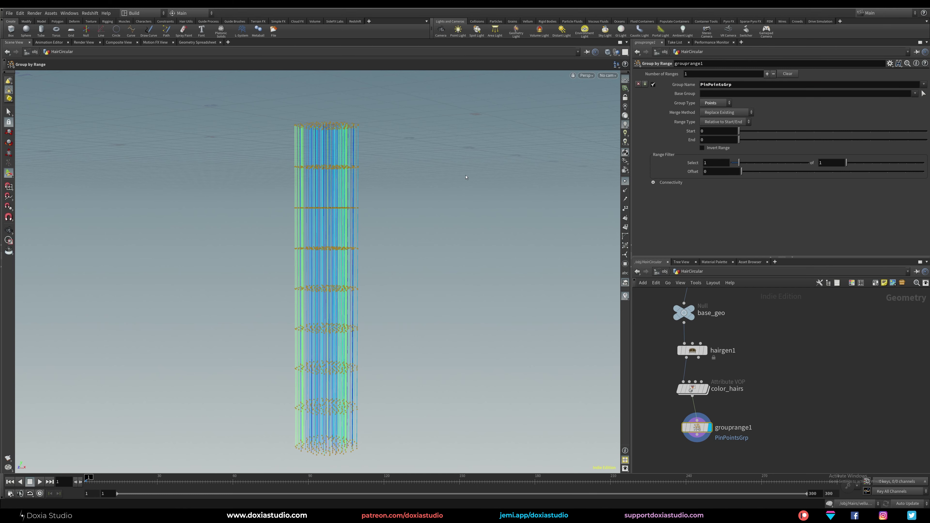
Set grouprange1's range filter to select 1 of 3 points, then open the interval value for editing again.
{"action": "left_click_drag", "start_coordinate": [466, 177], "coordinate": [462, 180], "text": "alt"}
{"action": "right_click_drag", "start_coordinate": [462, 181], "coordinate": [452, 187], "text": "alt"}
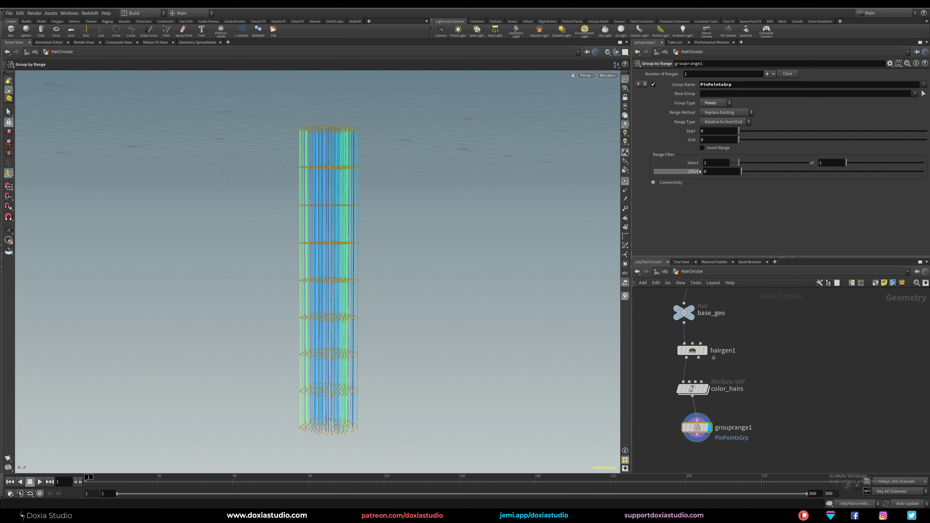
{"action": "left_click_drag", "start_coordinate": [712, 164], "coordinate": [696, 167]}
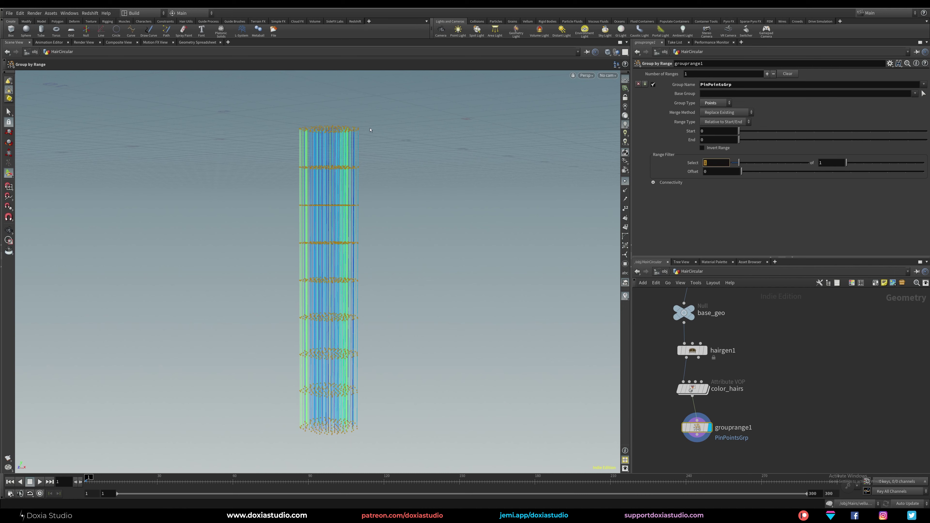
{"action": "key", "text": "Tab"}
{"action": "key", "text": "Return"}
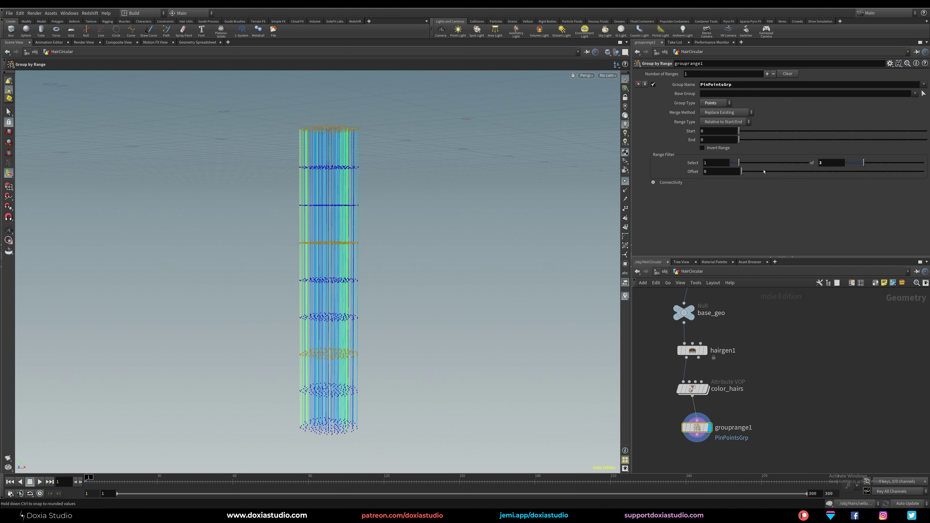
{"action": "left_click_drag", "start_coordinate": [711, 163], "coordinate": [690, 174]}
{"action": "left_click", "coordinate": [702, 226]}
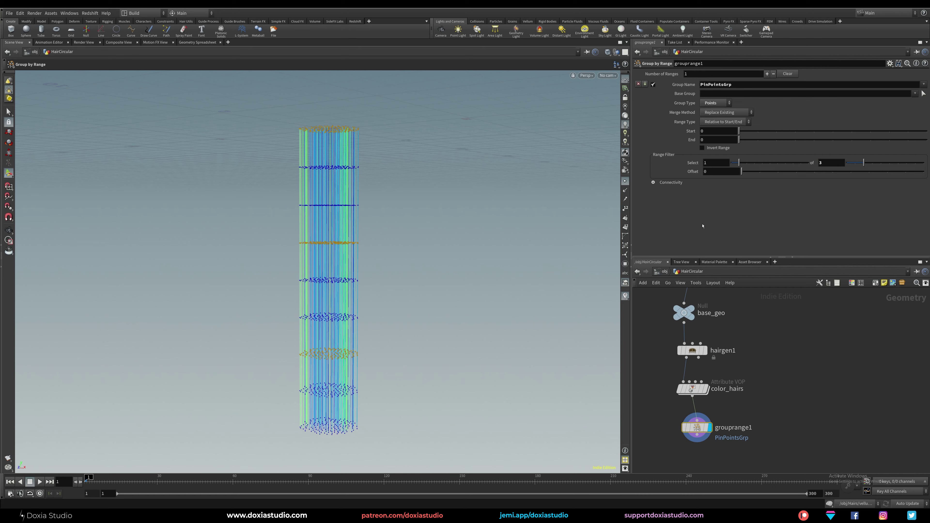
{"action": "double_click", "coordinate": [830, 161]}
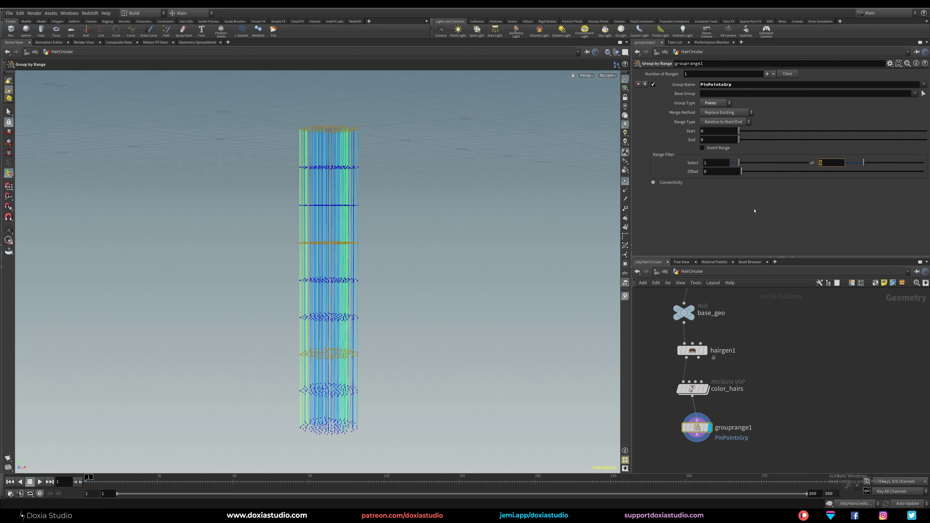
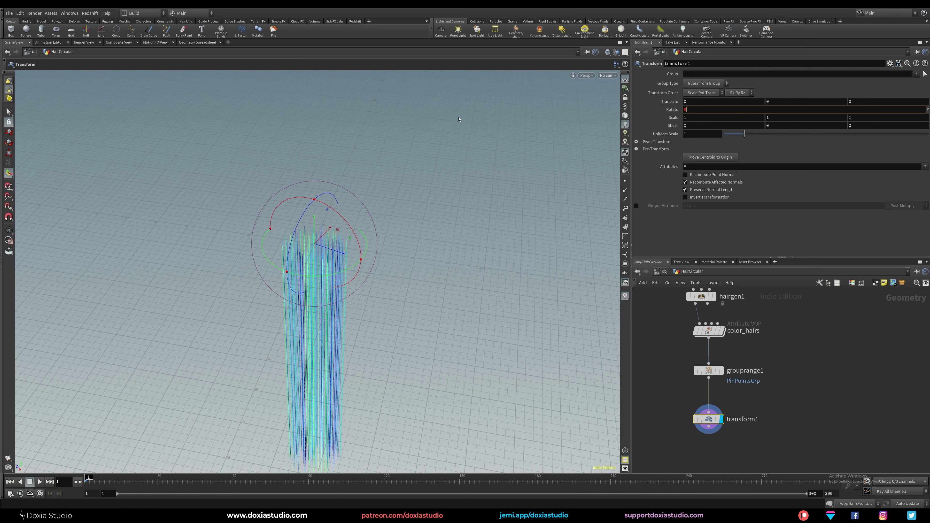
Drive transform1's Y rotation with the expression $T*260, play the animation briefly and return to the first frame.
{"action": "key", "text": "Return"}
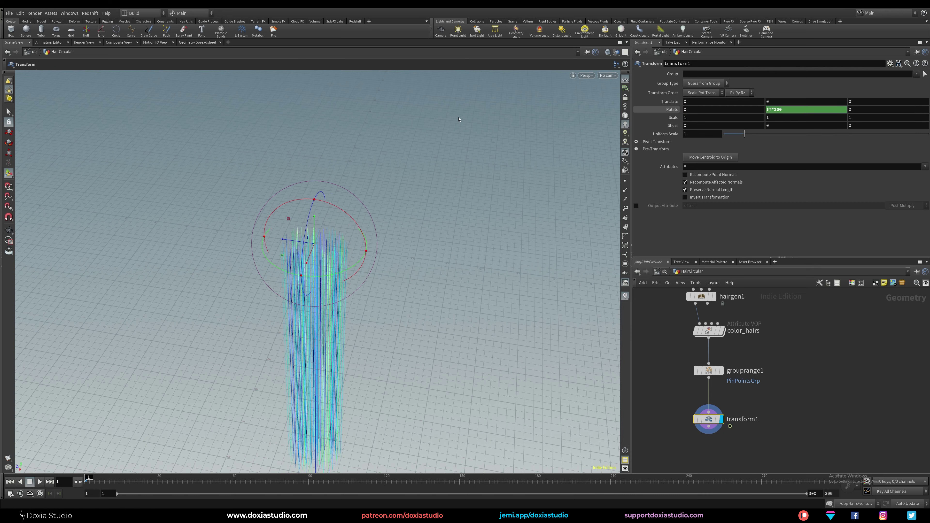
{"action": "left_click", "coordinate": [40, 482]}
{"action": "left_click", "coordinate": [10, 481]}
Limit transform1 to the PinPointsGrp group and scrub the timeline to check the rotation.
{"action": "left_click", "coordinate": [916, 73]}
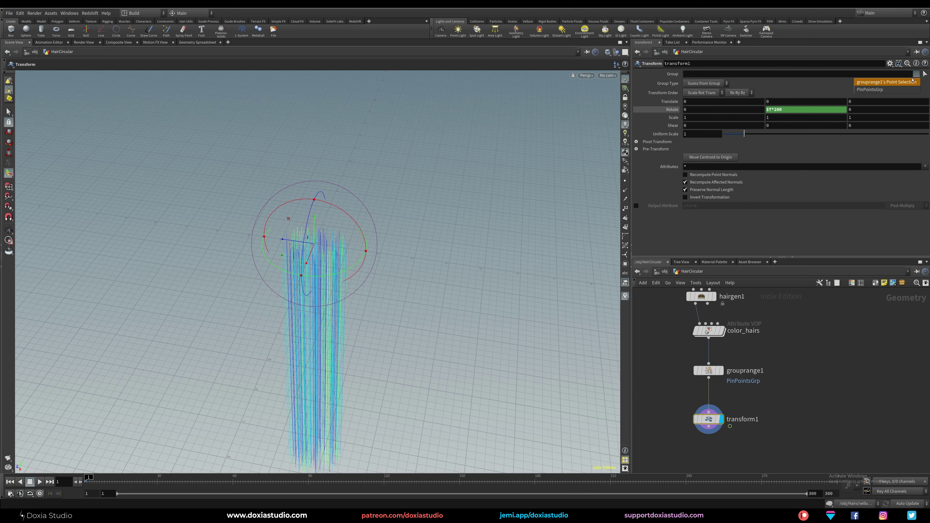
{"action": "left_click", "coordinate": [875, 91]}
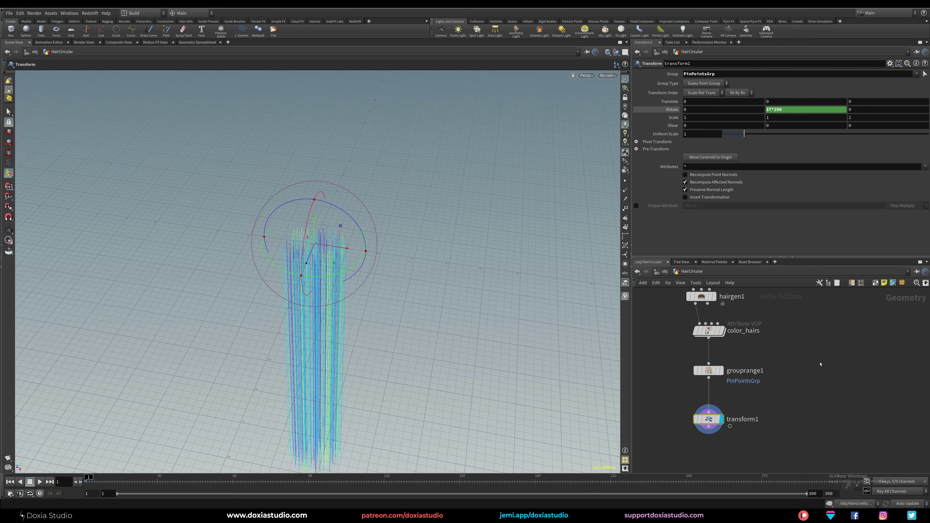
{"action": "right_click_drag", "start_coordinate": [426, 363], "coordinate": [421, 363], "text": "alt"}
{"action": "left_click_drag", "start_coordinate": [89, 477], "coordinate": [0, 502]}
Move transform1 closer to grouprange1 and add a Vellum Configure Hair node below it.
{"action": "middle_click_drag", "start_coordinate": [782, 389], "coordinate": [799, 365]}
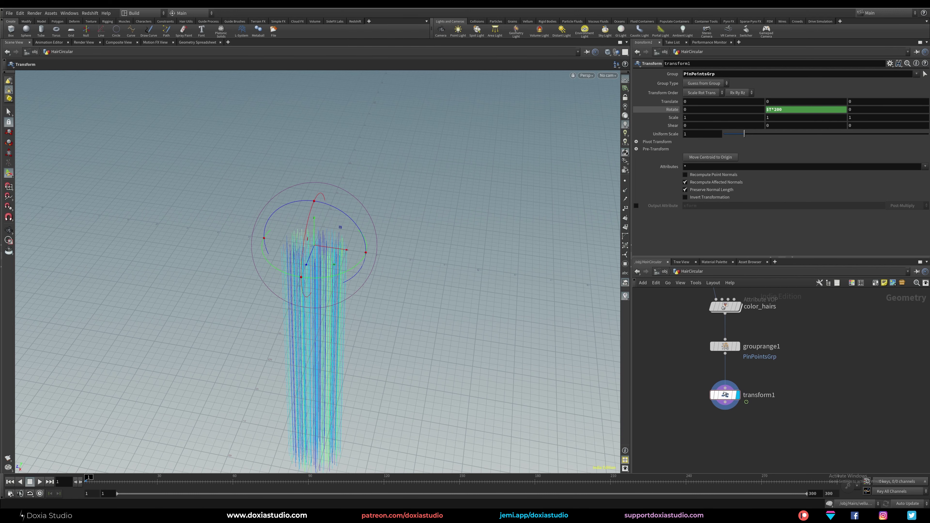
{"action": "left_click_drag", "start_coordinate": [725, 395], "coordinate": [725, 379]}
{"action": "key", "text": "Tab"}
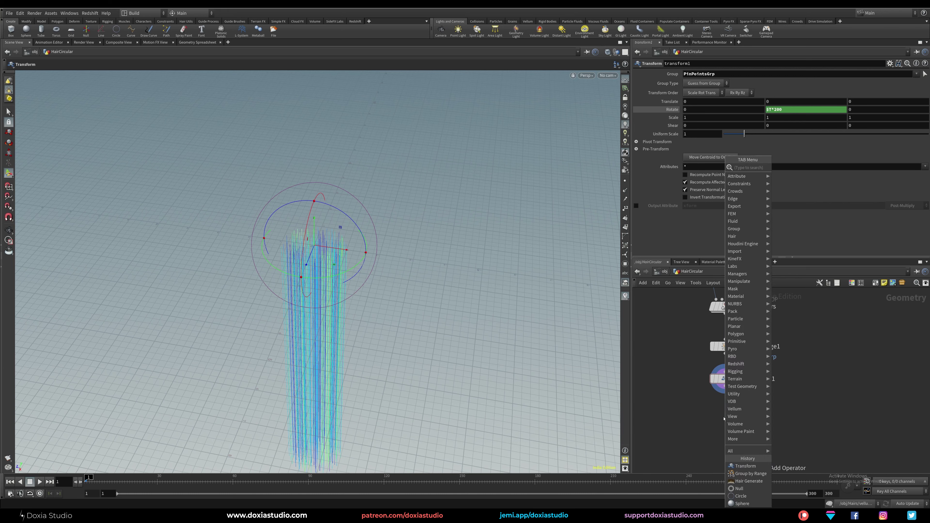
{"action": "type", "text": "vellum"}
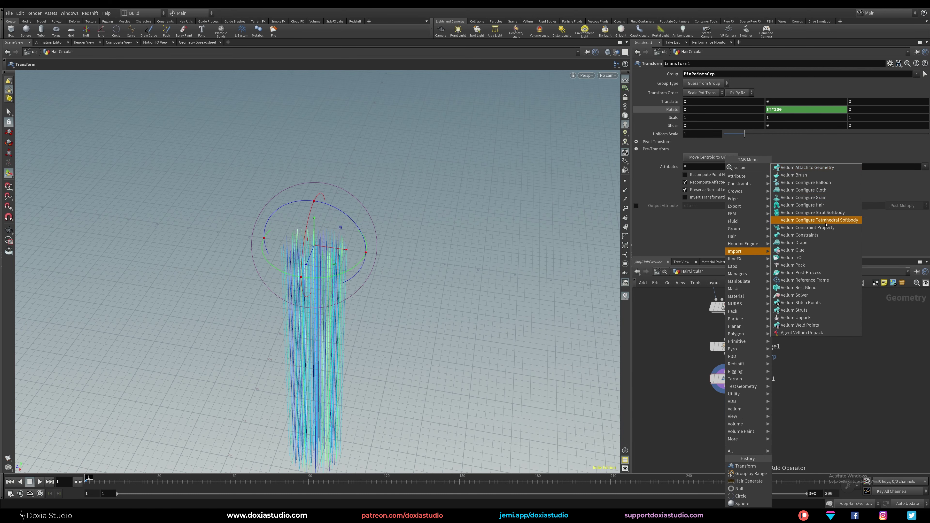
{"action": "left_click", "coordinate": [802, 205]}
{"action": "left_click", "coordinate": [723, 425]}
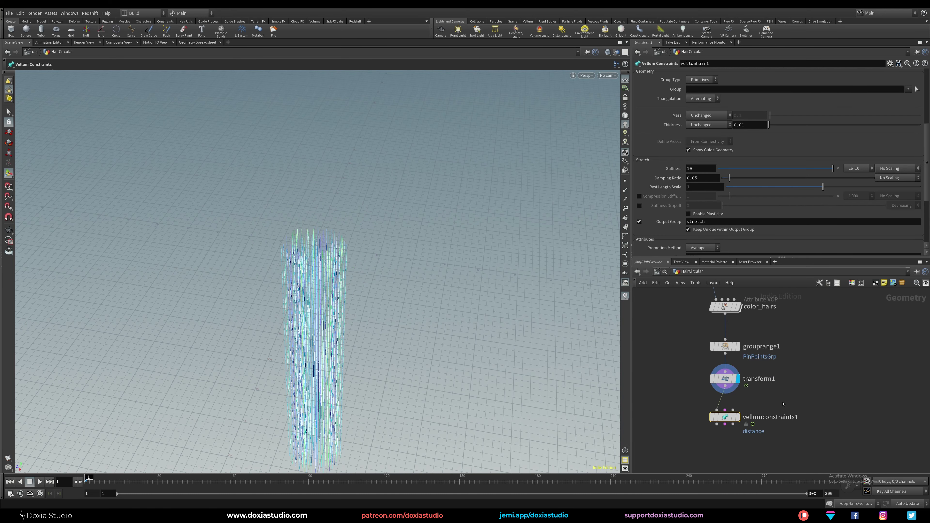
Add a Vellum Solver below vellumhair1 and connect all three of its outputs to the solver's inputs.
{"action": "key", "text": "Tab"}
{"action": "type", "text": "solver"}
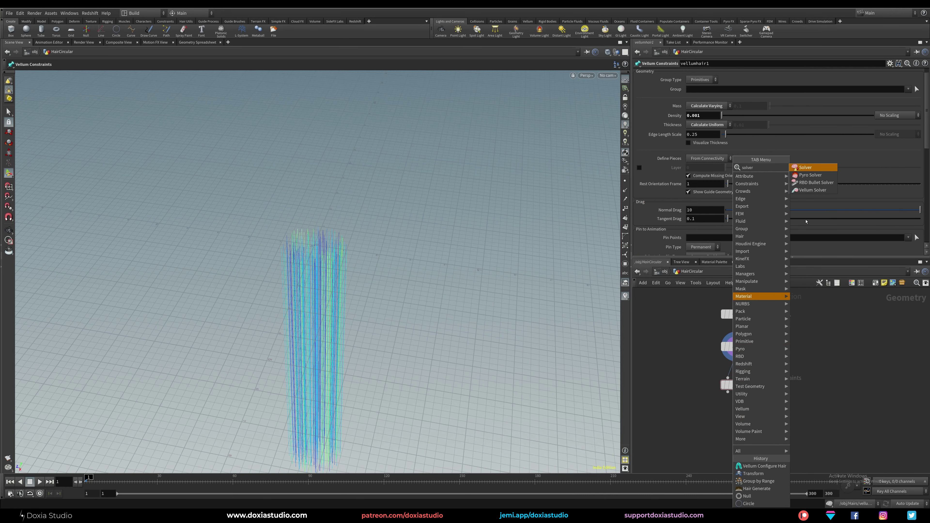
{"action": "left_click", "coordinate": [811, 189]}
{"action": "left_click", "coordinate": [725, 419]}
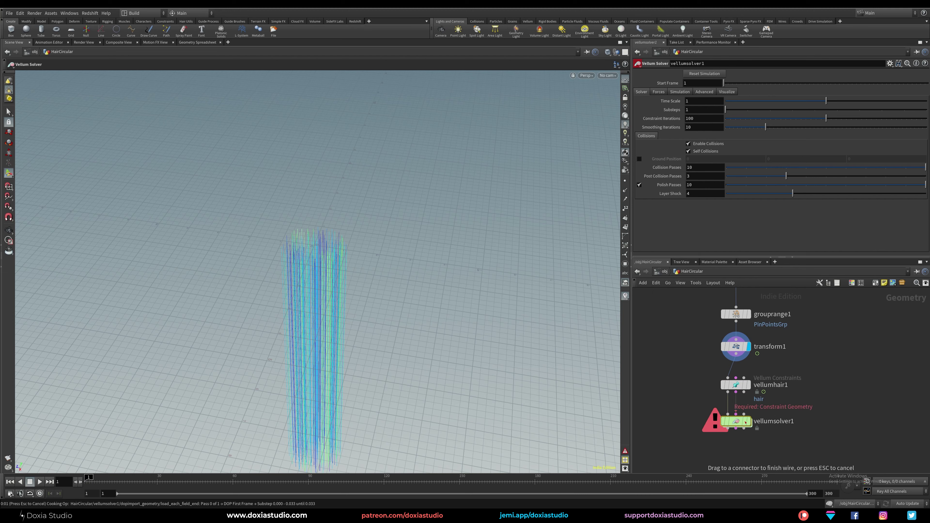
{"action": "left_click", "coordinate": [736, 414]}
{"action": "left_click", "coordinate": [744, 392]}
{"action": "left_click", "coordinate": [744, 414]}
{"action": "middle_click_drag", "start_coordinate": [744, 414], "coordinate": [734, 411]}
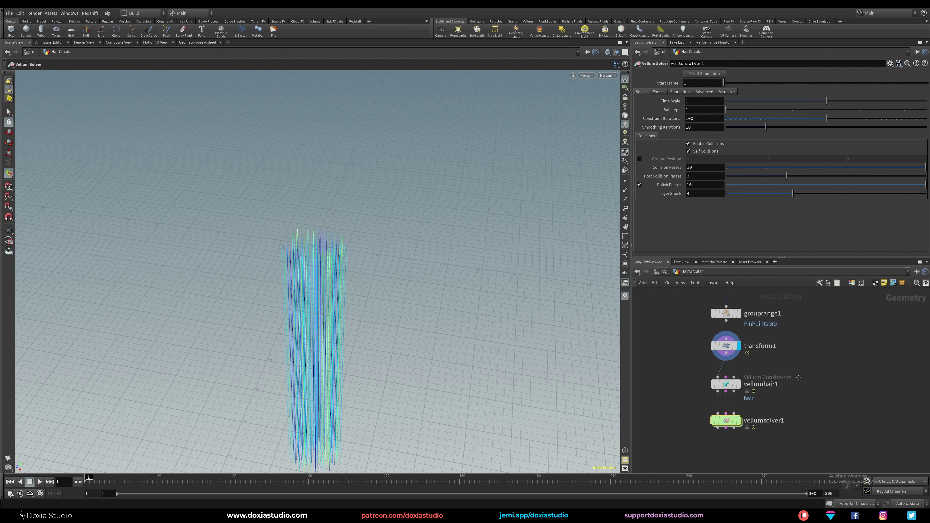
Set vellumhair1's pin points to PinPointsGrp and enable Match Animation.
{"action": "left_click", "coordinate": [736, 382]}
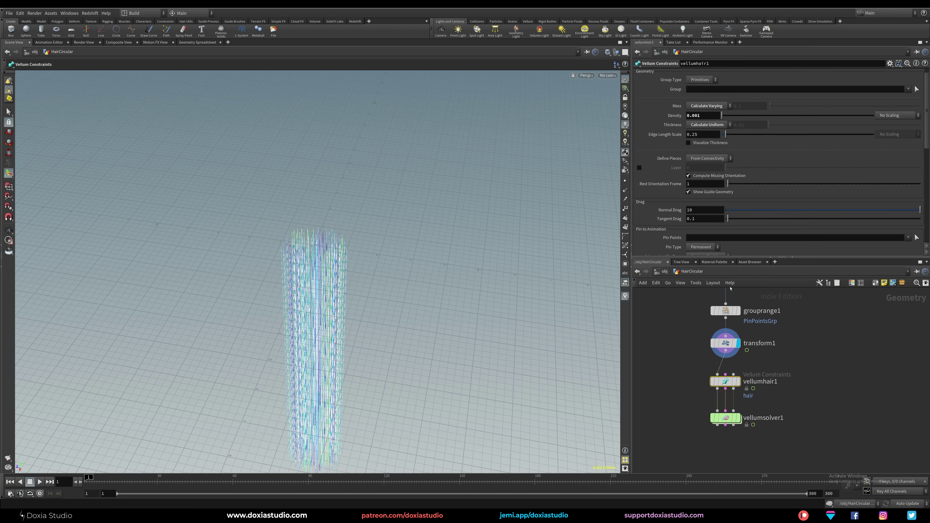
{"action": "left_click_drag", "start_coordinate": [928, 145], "coordinate": [909, 179]}
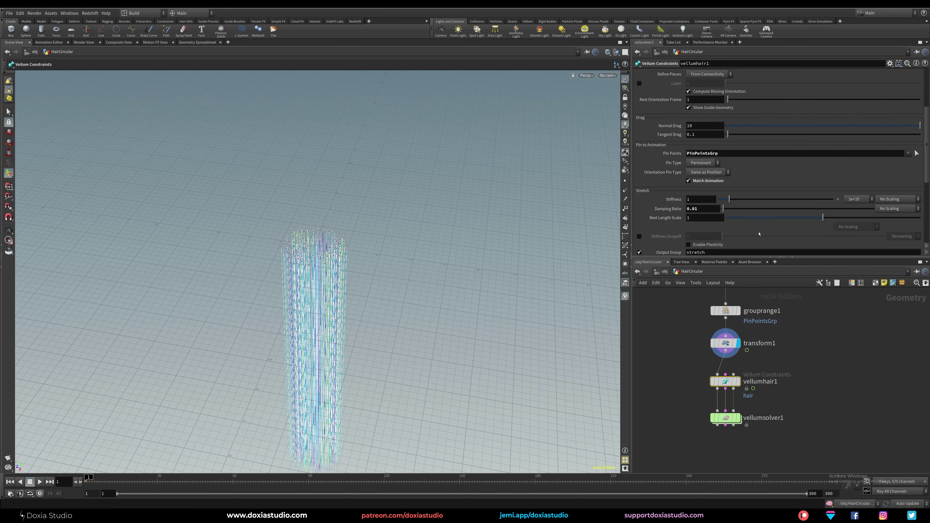
{"action": "left_click", "coordinate": [775, 406]}
Display vellumsolver1, play the simulation to about frame 64 and examine the hairs from the side.
{"action": "left_click", "coordinate": [739, 418]}
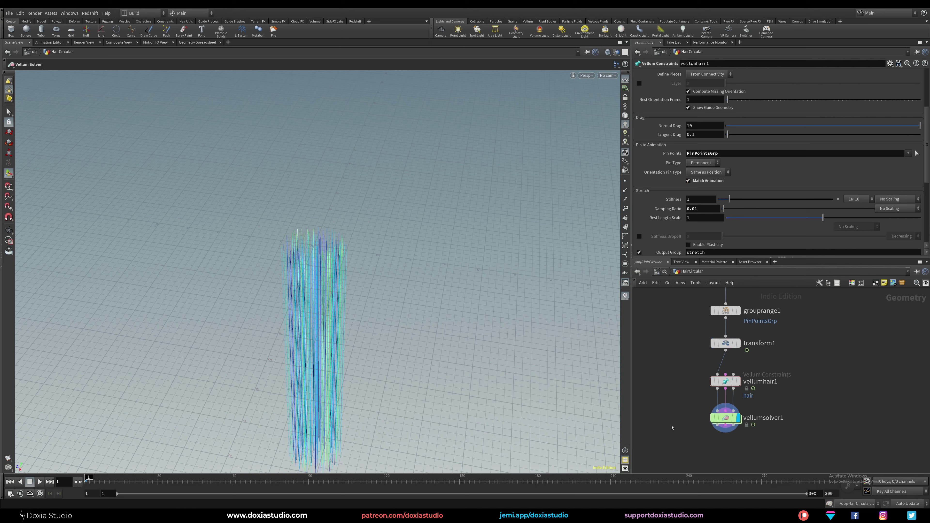
{"action": "left_click", "coordinate": [39, 482]}
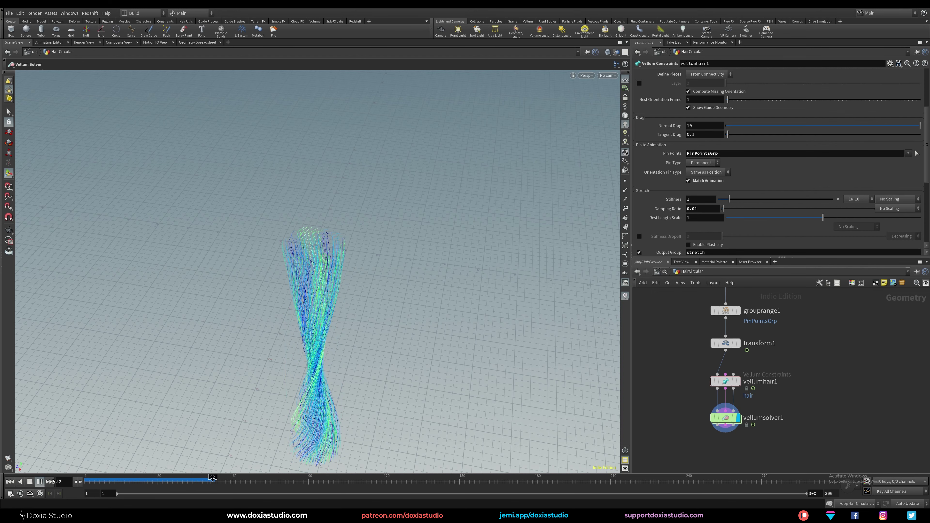
{"action": "left_click", "coordinate": [40, 482]}
{"action": "left_click_drag", "start_coordinate": [350, 400], "coordinate": [362, 329], "text": "alt"}
{"action": "middle_click_drag", "start_coordinate": [362, 329], "coordinate": [377, 219], "text": "alt"}
{"action": "scroll", "coordinate": [666, 383], "scroll_direction": "down", "scroll_amount": 2}
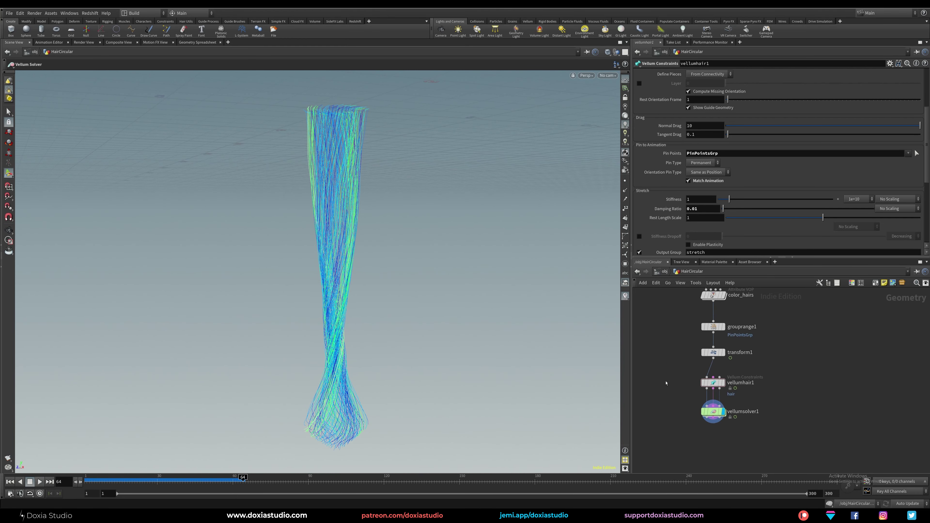
Create a reference copy of hairgen1 fed by base_geo and place it beside the main node chain.
{"action": "middle_click_drag", "start_coordinate": [663, 372], "coordinate": [743, 384]}
{"action": "scroll", "coordinate": [743, 383], "scroll_direction": "down", "scroll_amount": 3}
{"action": "left_click", "coordinate": [766, 319]}
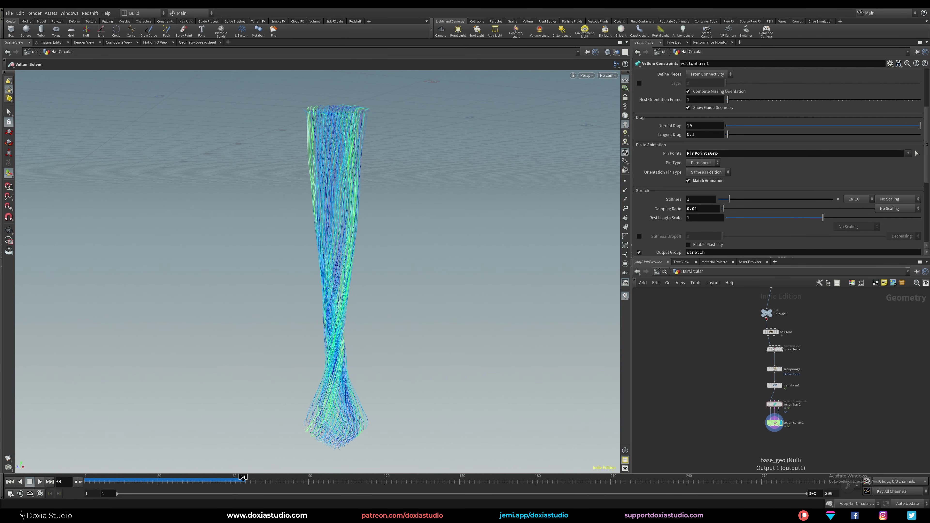
{"action": "left_click", "coordinate": [771, 328]}
{"action": "right_click", "coordinate": [771, 332]}
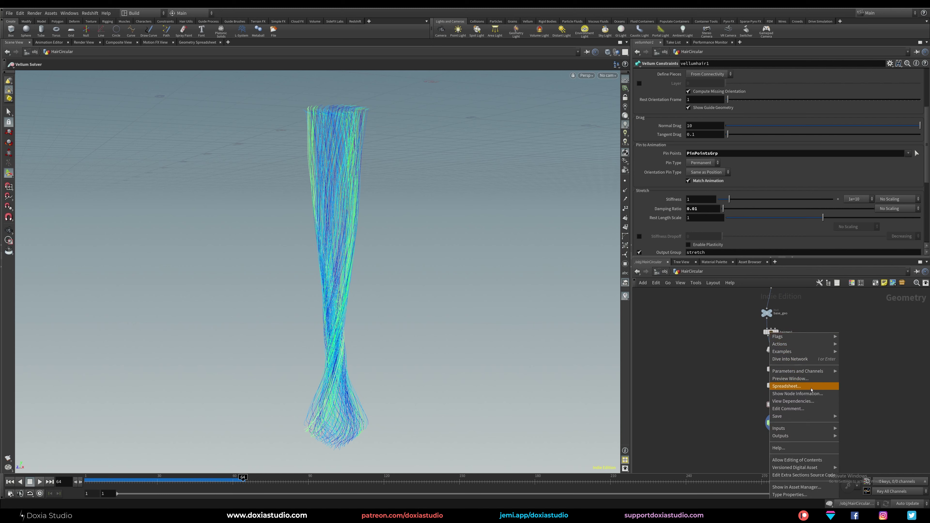
{"action": "mouse_move", "coordinate": [805, 344]}
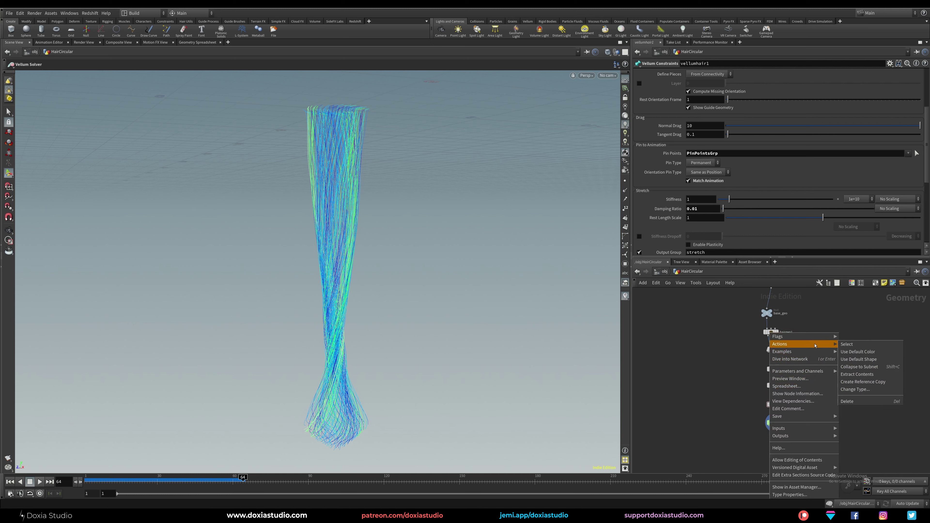
{"action": "left_click", "coordinate": [863, 382]}
{"action": "left_click", "coordinate": [804, 350]}
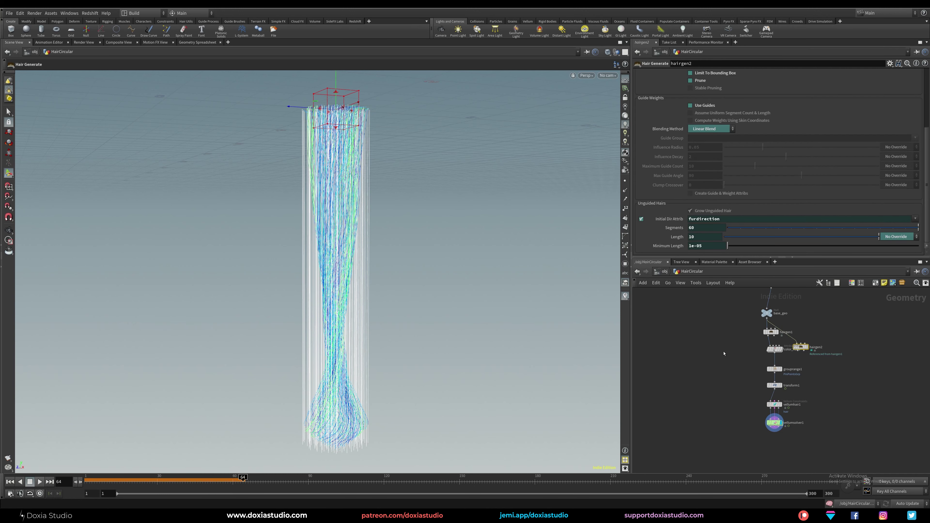
{"action": "left_click_drag", "start_coordinate": [805, 350], "coordinate": [701, 358]}
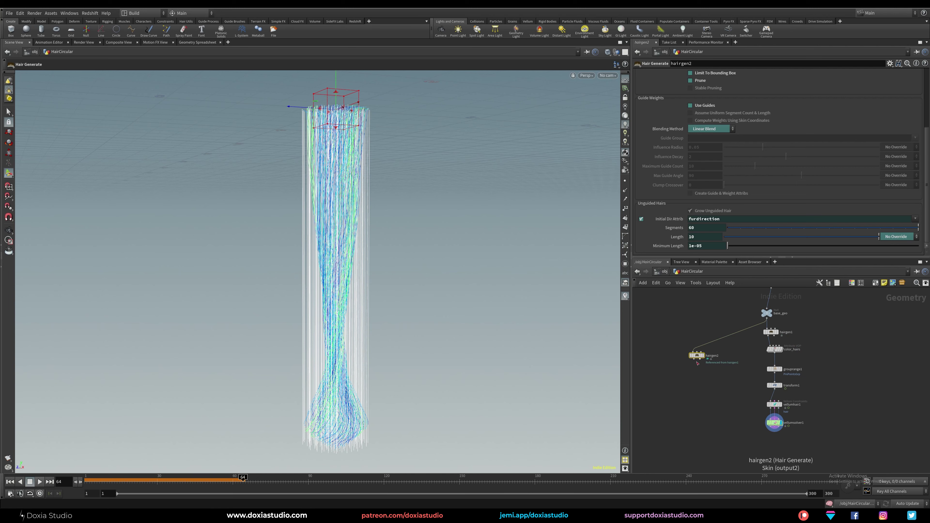
{"action": "scroll", "coordinate": [910, 131], "scroll_direction": "up", "scroll_amount": 5}
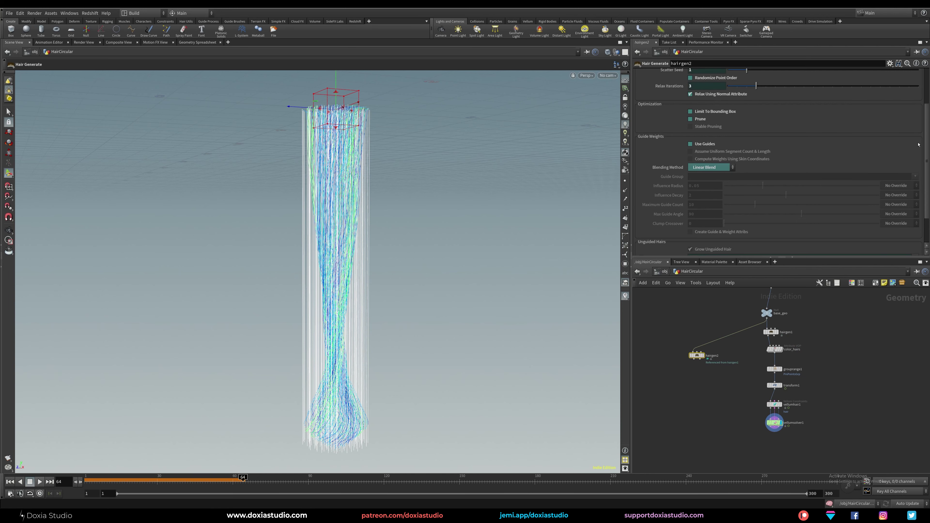
Unlink hairgen2's guide weight settings from hairgen1 and enable Use Guides.
{"action": "scroll", "coordinate": [910, 130], "scroll_direction": "up", "scroll_amount": 3}
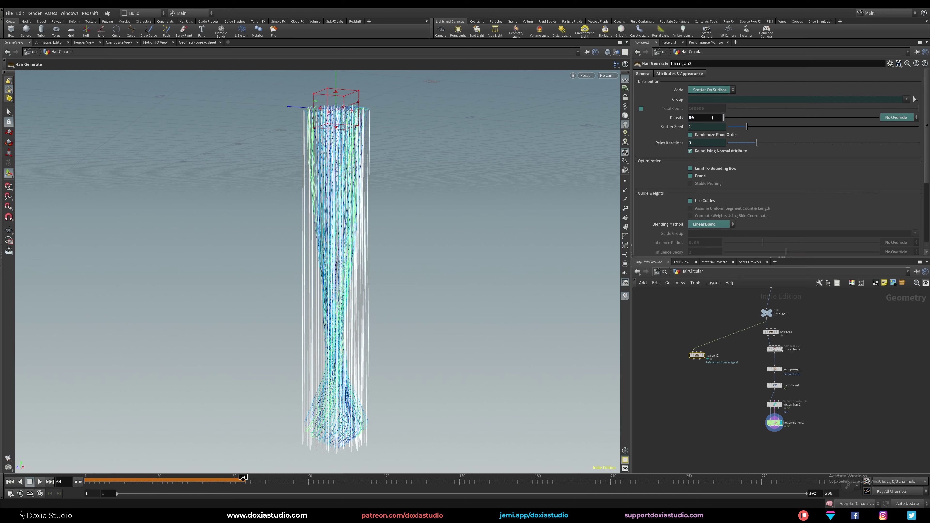
{"action": "left_click", "coordinate": [691, 201]}
{"action": "scroll", "coordinate": [663, 205], "scroll_direction": "down", "scroll_amount": 3}
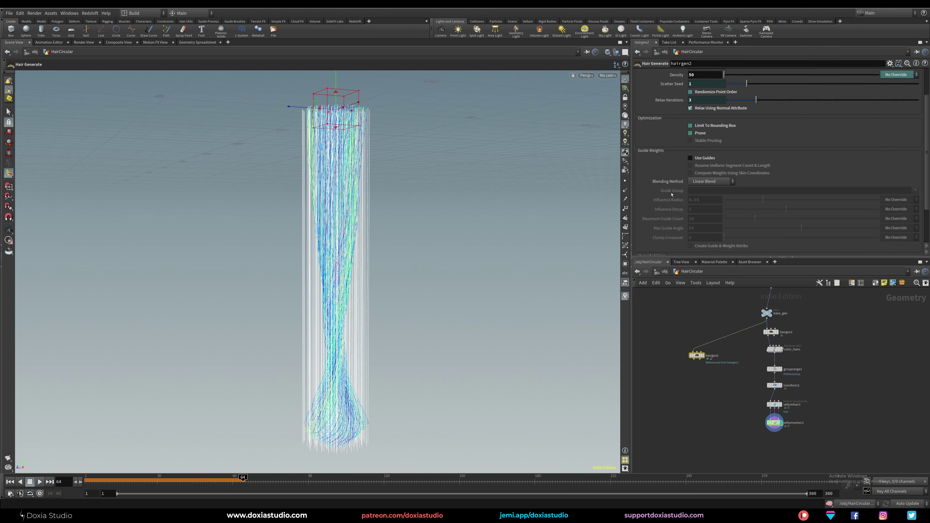
{"action": "left_click", "coordinate": [690, 158]}
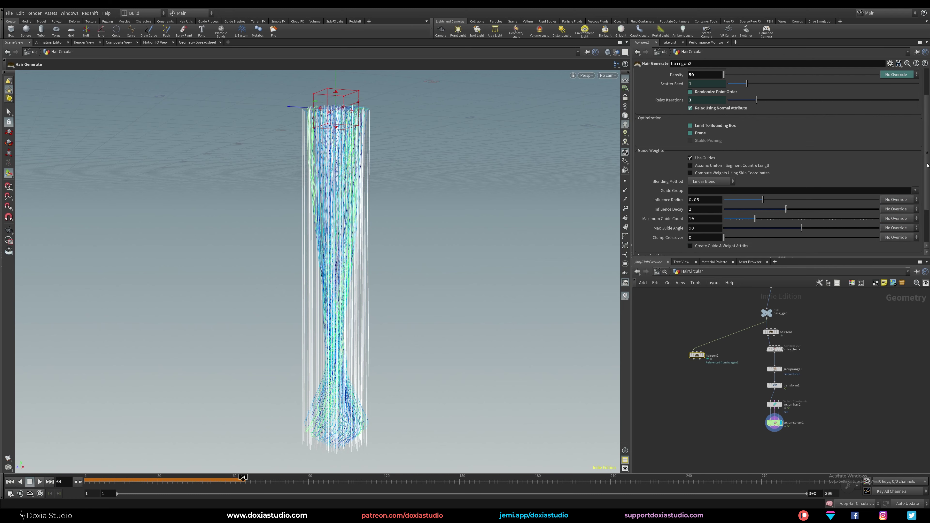
{"action": "scroll", "coordinate": [927, 166], "scroll_direction": "up", "scroll_amount": 5}
Unlink hairgen2's Primitive Attributes for guide attribute transfer from hairgen1 and check which attributes are offered.
{"action": "left_click", "coordinate": [684, 74]}
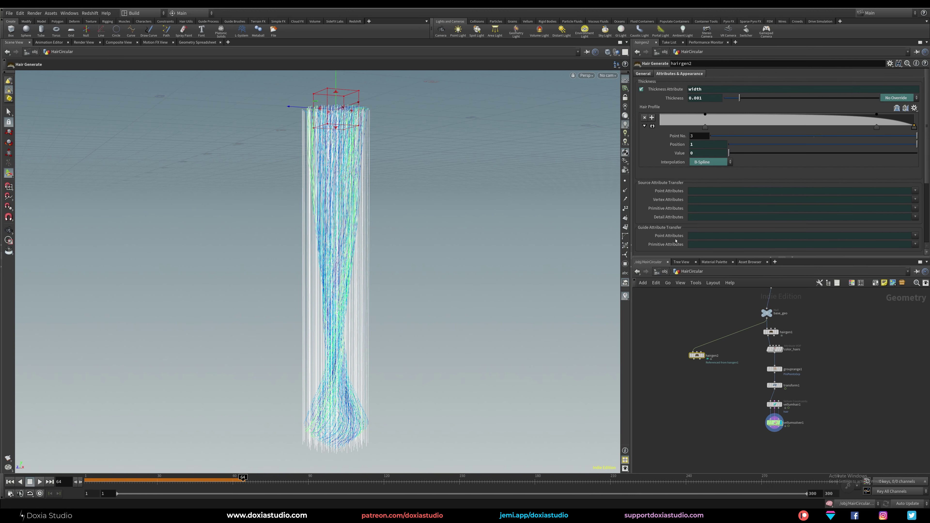
{"action": "left_click", "coordinate": [713, 248]}
{"action": "left_click", "coordinate": [914, 245]}
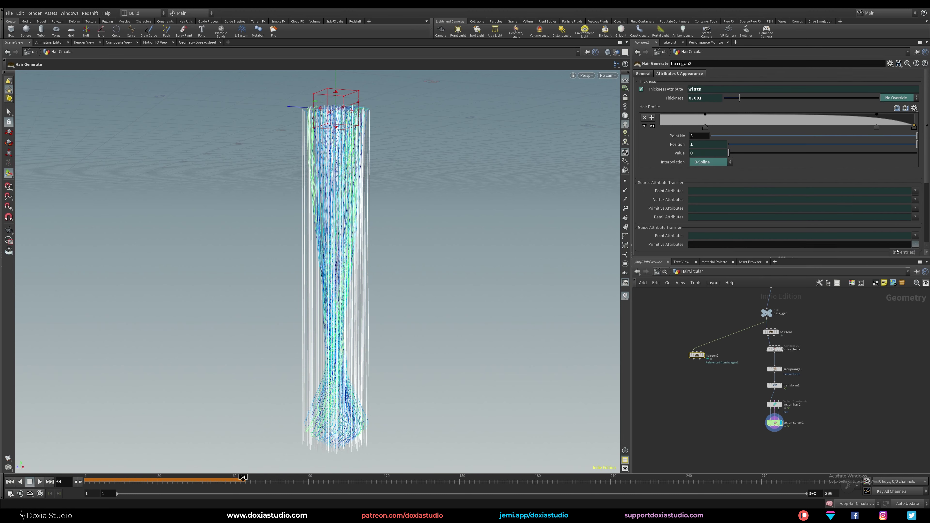
{"action": "left_click", "coordinate": [836, 257]}
Move hairgen2 lower, connect vellumsolver1 to its guides input and insert a Null on that wire.
{"action": "left_click_drag", "start_coordinate": [697, 355], "coordinate": [701, 432]}
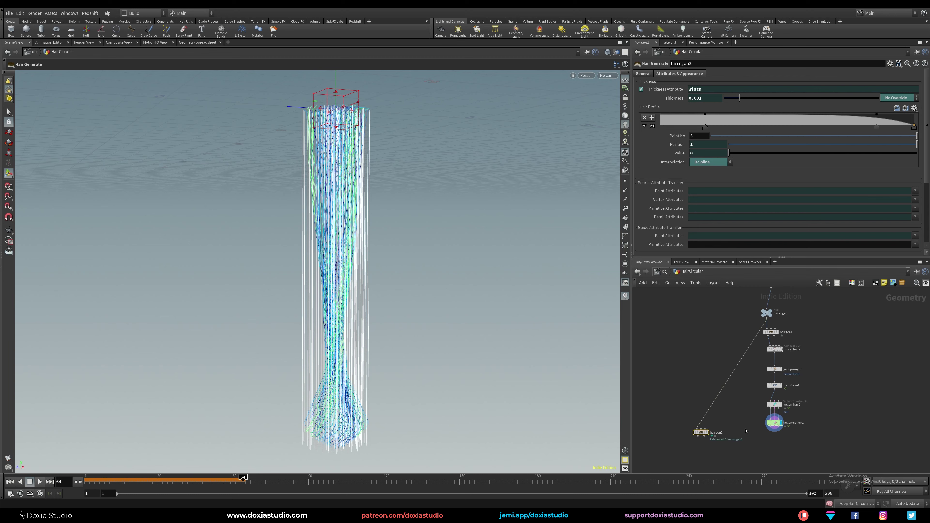
{"action": "left_click_drag", "start_coordinate": [770, 430], "coordinate": [702, 433]}
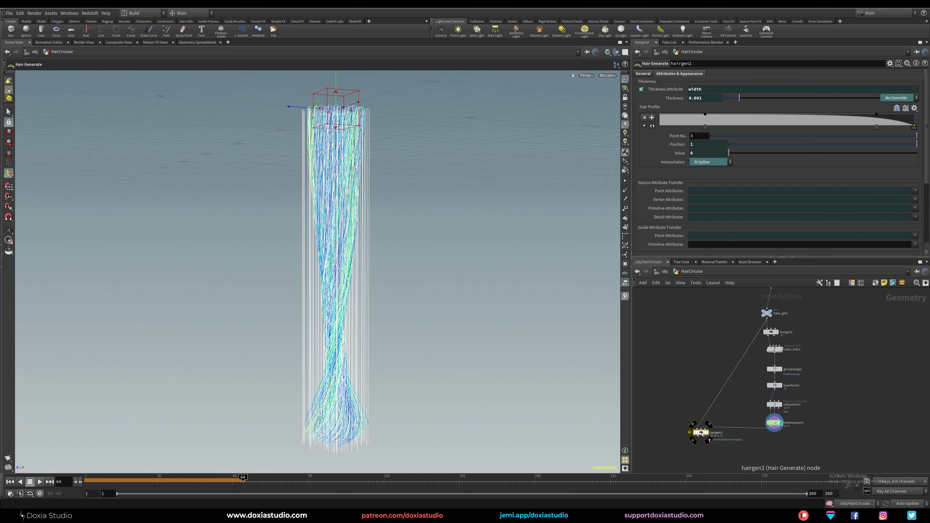
{"action": "key", "text": "Tab"}
{"action": "type", "text": "nm"}
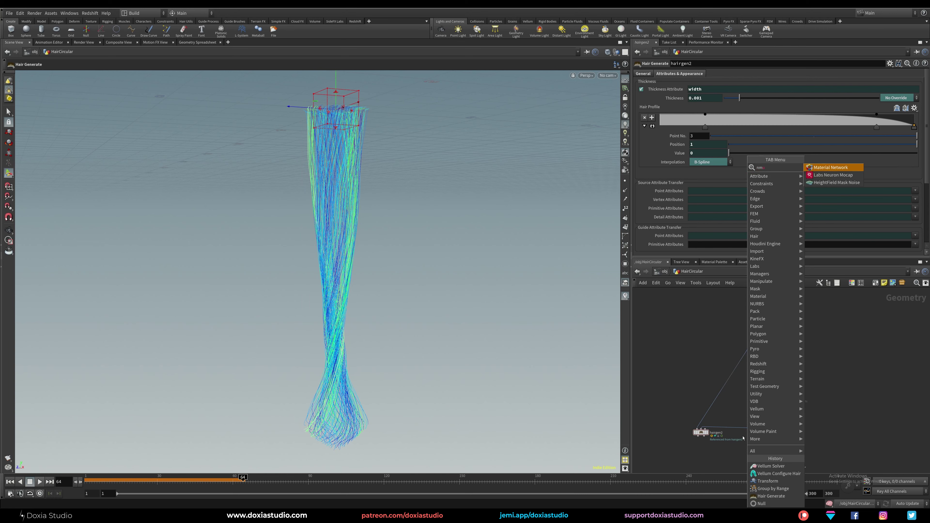
{"action": "key", "text": "Escape"}
{"action": "key", "text": "Tab"}
{"action": "type", "text": "null"}
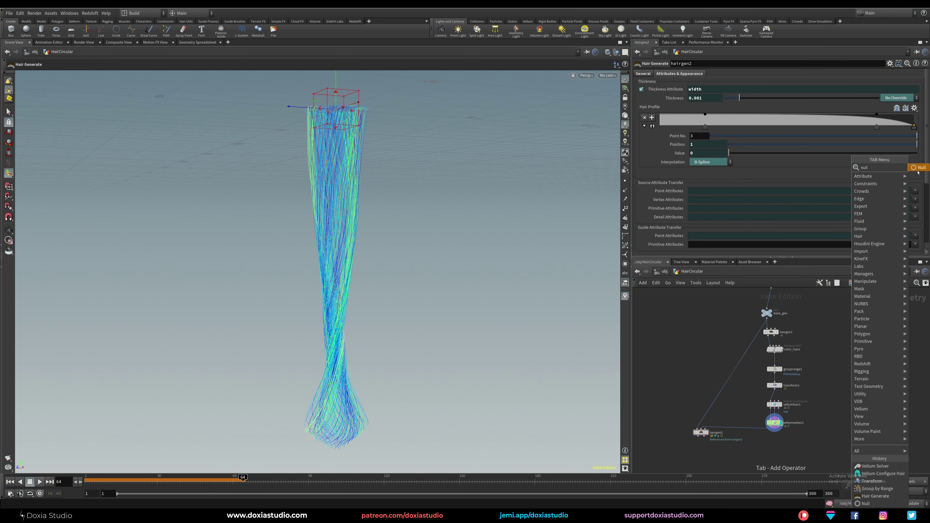
{"action": "key", "text": "Return"}
{"action": "left_click", "coordinate": [744, 438]}
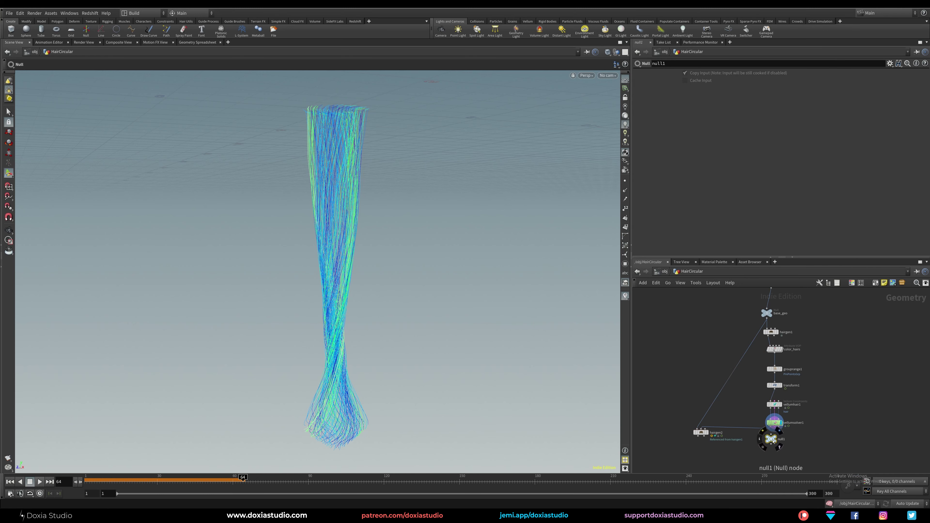
Rename the null between vellumsolver1 and hairgen2 as guides and place hairgen2 below it.
{"action": "double_click", "coordinate": [753, 439]}
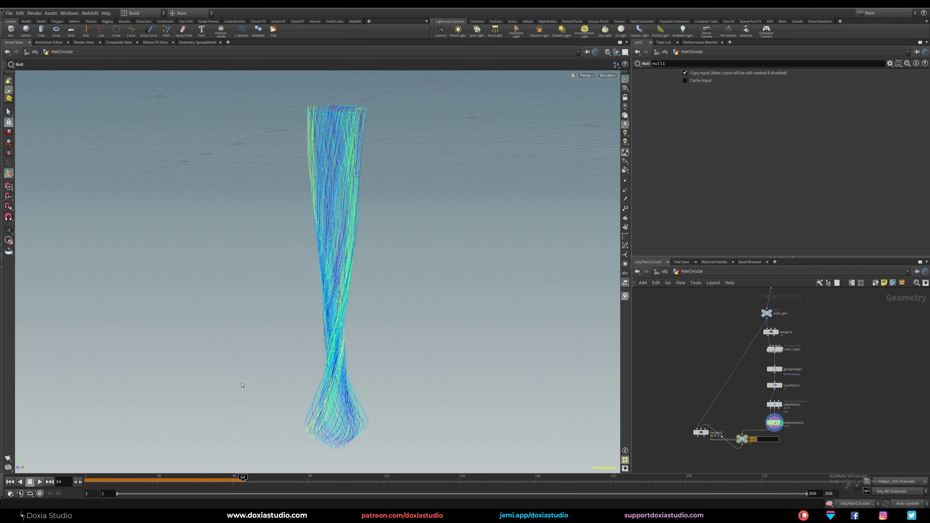
{"action": "type", "text": "guides"}
{"action": "key", "text": "Return"}
{"action": "left_click_drag", "start_coordinate": [709, 436], "coordinate": [707, 466]}
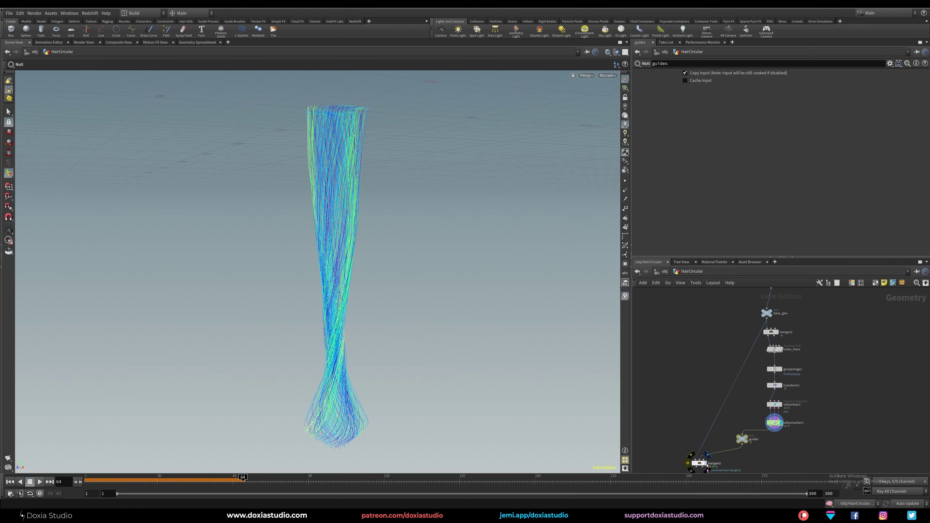
Display hairgen2 and set its guide attribute transfer to copy the Cd primitive attribute.
{"action": "left_click", "coordinate": [703, 464]}
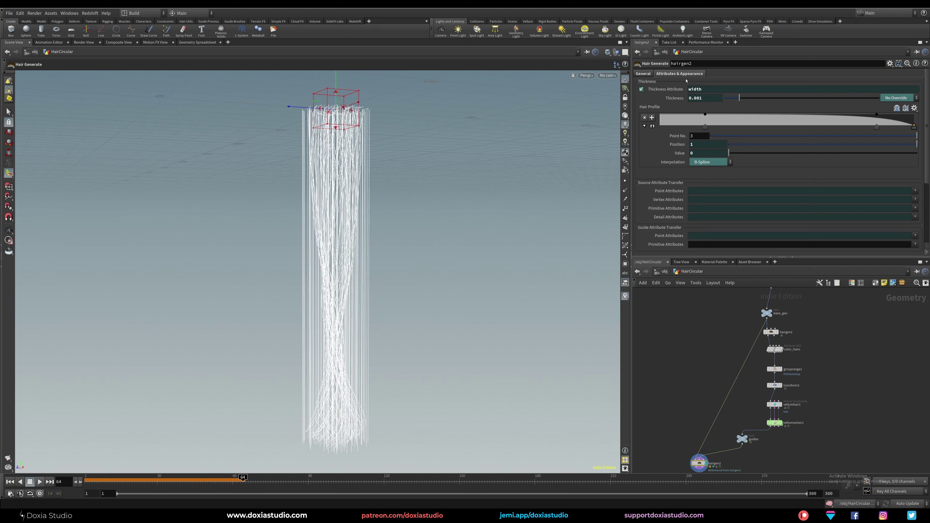
{"action": "left_click", "coordinate": [915, 244]}
{"action": "left_click", "coordinate": [904, 275]}
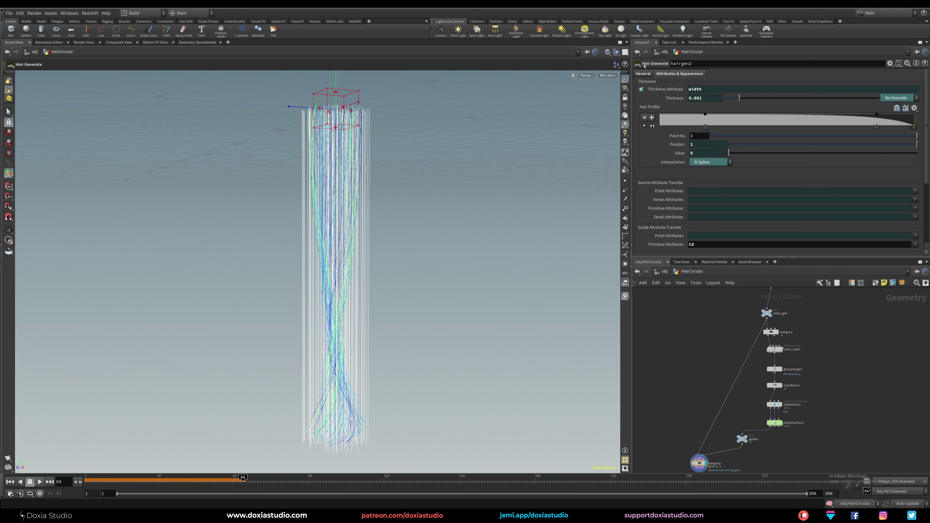
Set hairgen2's guide Influence Radius to 0.2, comparing the hairs with a radius of 0.1.
{"action": "left_click", "coordinate": [643, 73]}
{"action": "scroll", "coordinate": [925, 161], "scroll_direction": "down", "scroll_amount": 2}
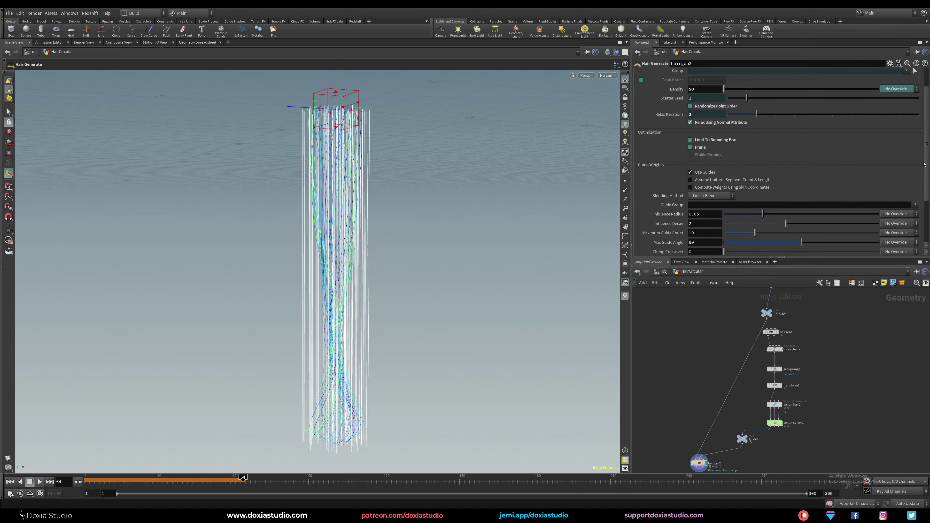
{"action": "scroll", "coordinate": [925, 161], "scroll_direction": "down", "scroll_amount": 1}
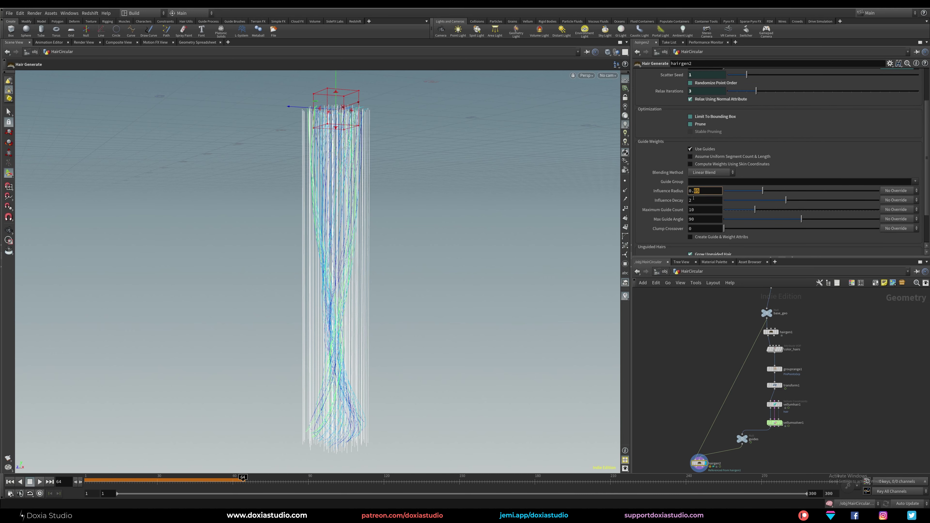
{"action": "type", "text": "2"}
{"action": "key", "text": "Return"}
{"action": "left_click_drag", "start_coordinate": [497, 258], "coordinate": [602, 233], "text": "alt"}
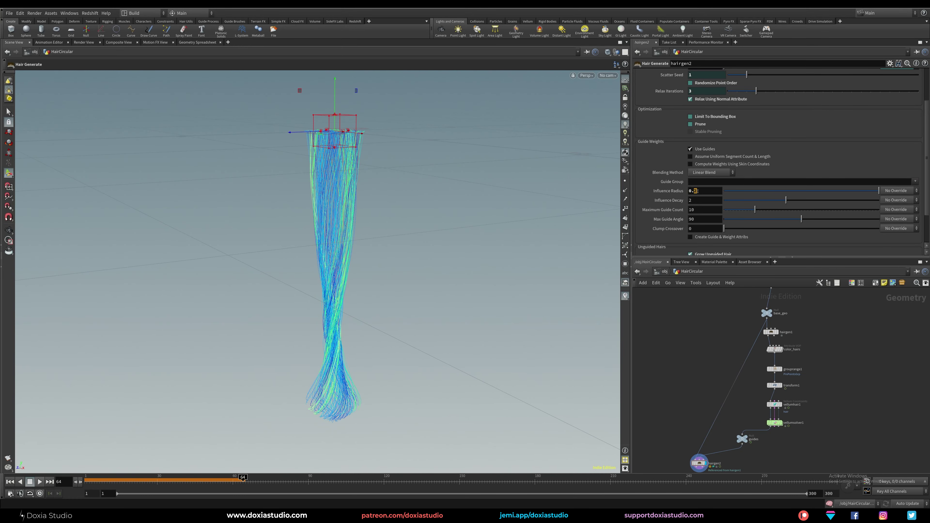
{"action": "key", "text": "Return"}
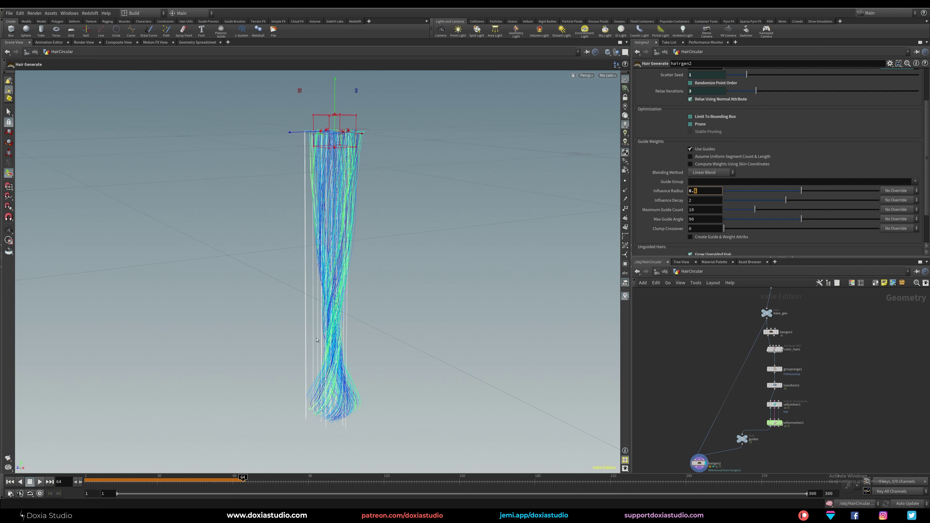
{"action": "key", "text": "Return"}
{"action": "left_click_drag", "start_coordinate": [451, 253], "coordinate": [264, 312], "text": "alt"}
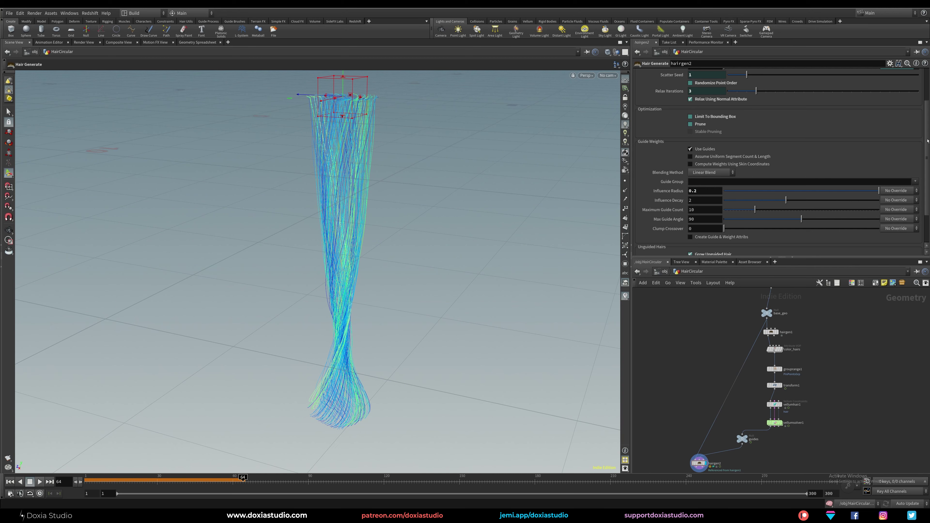
Set hairgen2's Density to 4000, inspect the twisted hairs and return to frame 1.
{"action": "scroll", "coordinate": [749, 99], "scroll_direction": "up", "scroll_amount": 3}
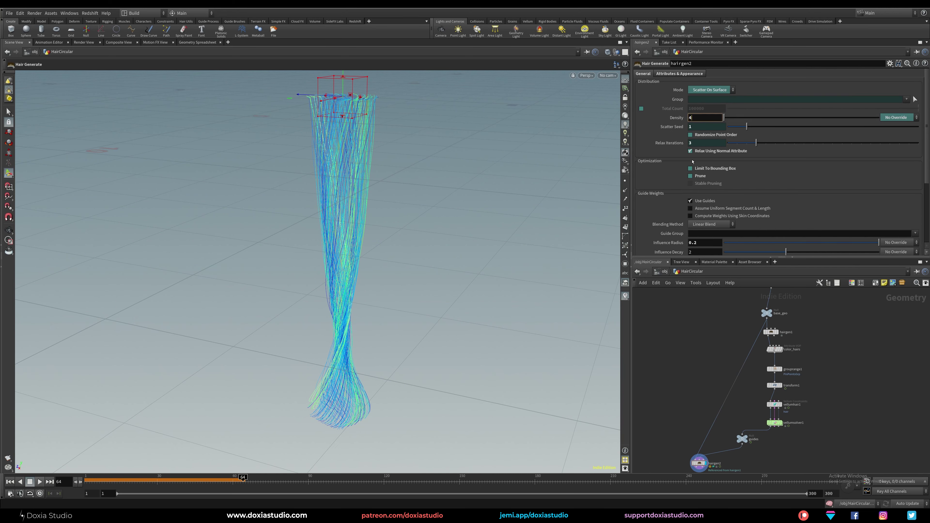
{"action": "type", "text": "00"}
{"action": "key", "text": "Return"}
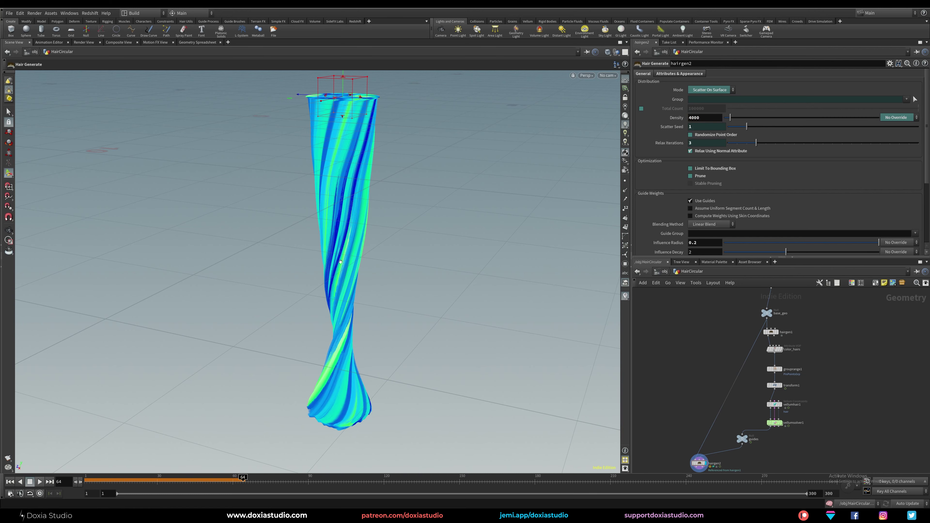
{"action": "right_click_drag", "start_coordinate": [344, 273], "coordinate": [370, 275], "text": "alt"}
{"action": "left_click_drag", "start_coordinate": [370, 275], "coordinate": [231, 262], "text": "alt"}
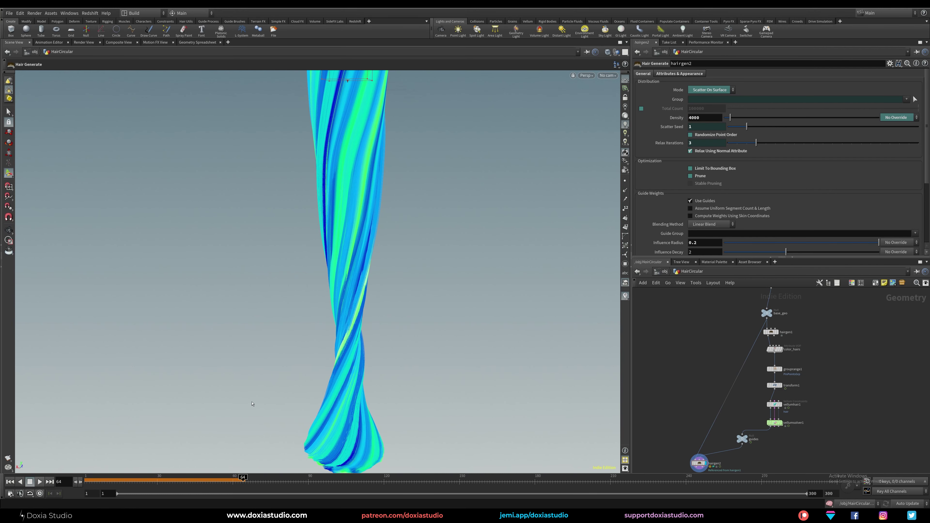
{"action": "left_click", "coordinate": [10, 482]}
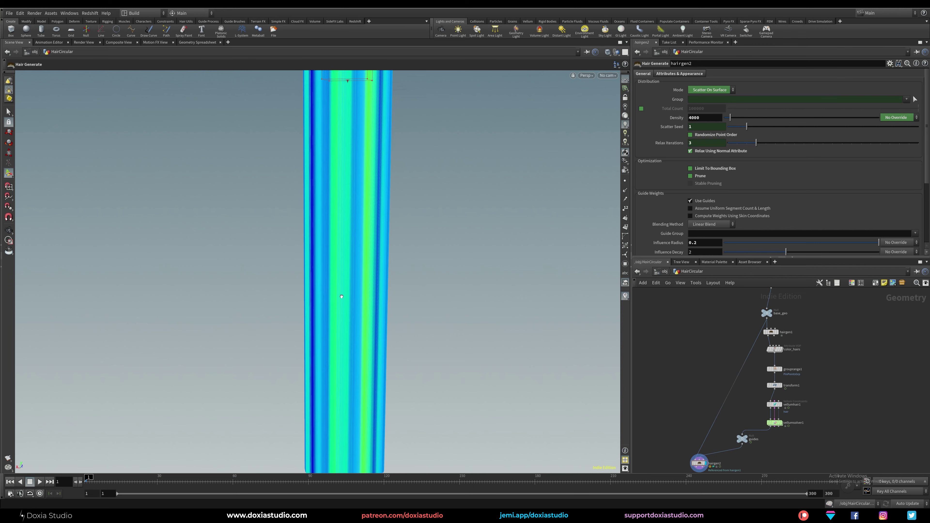
{"action": "middle_click_drag", "start_coordinate": [343, 293], "coordinate": [336, 358], "text": "alt"}
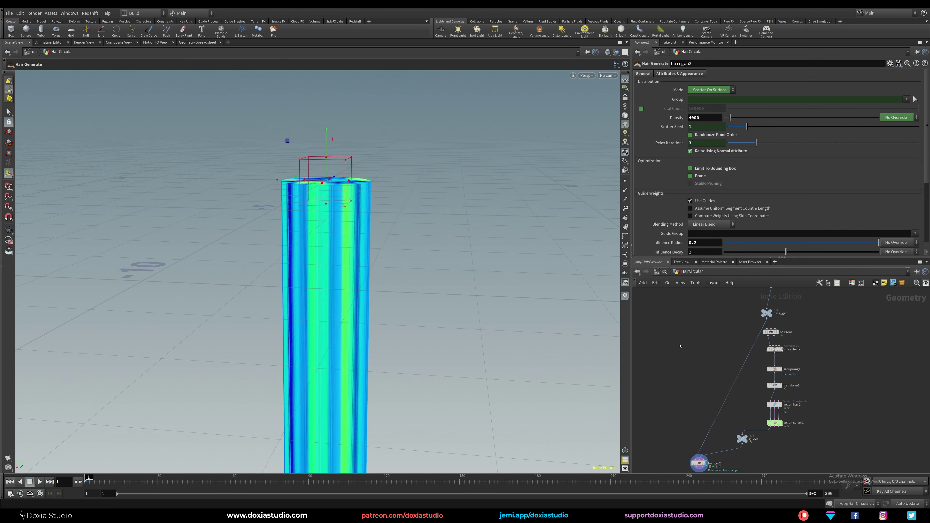
Add a dot on the wire from base_geo to hairgen2 and route it clear of the main node chain.
{"action": "left_click_drag", "start_coordinate": [737, 378], "coordinate": [679, 321], "text": "alt"}
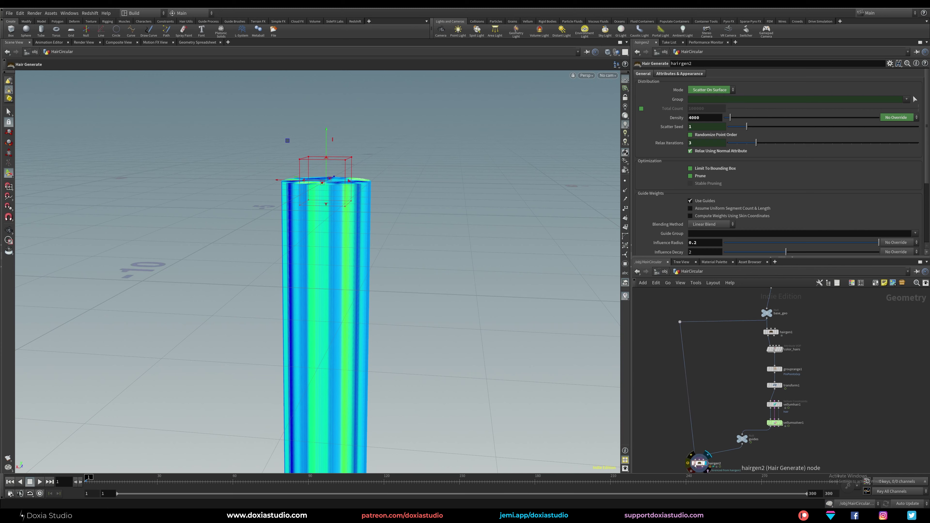
{"action": "scroll", "coordinate": [870, 330], "scroll_direction": "up", "scroll_amount": 1}
{"action": "middle_click_drag", "start_coordinate": [870, 331], "coordinate": [857, 374]}
{"action": "scroll", "coordinate": [857, 374], "scroll_direction": "up", "scroll_amount": 1}
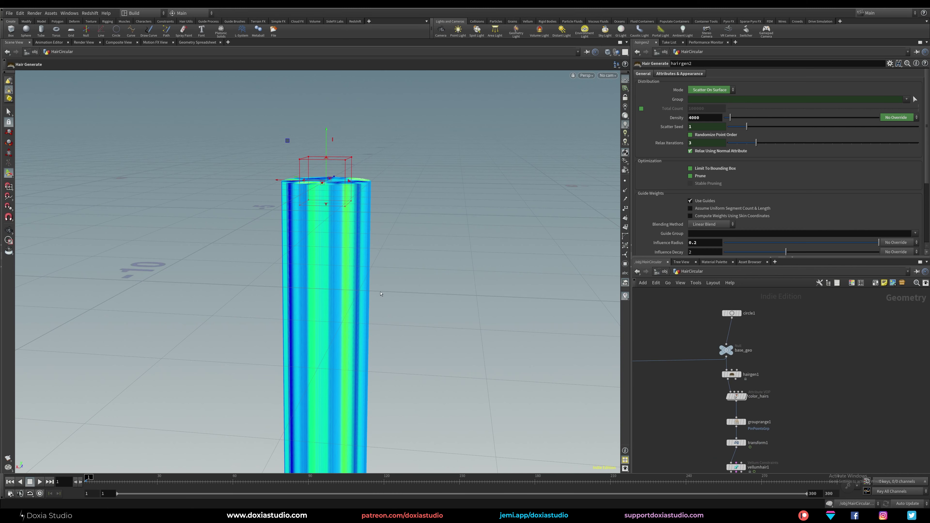
{"action": "scroll", "coordinate": [810, 376], "scroll_direction": "up", "scroll_amount": 1}
{"action": "middle_click_drag", "start_coordinate": [810, 376], "coordinate": [774, 318]}
Move grouprange1 and transform1 closer to color_hairs to free space below, and display transform1.
{"action": "left_click", "coordinate": [726, 357]}
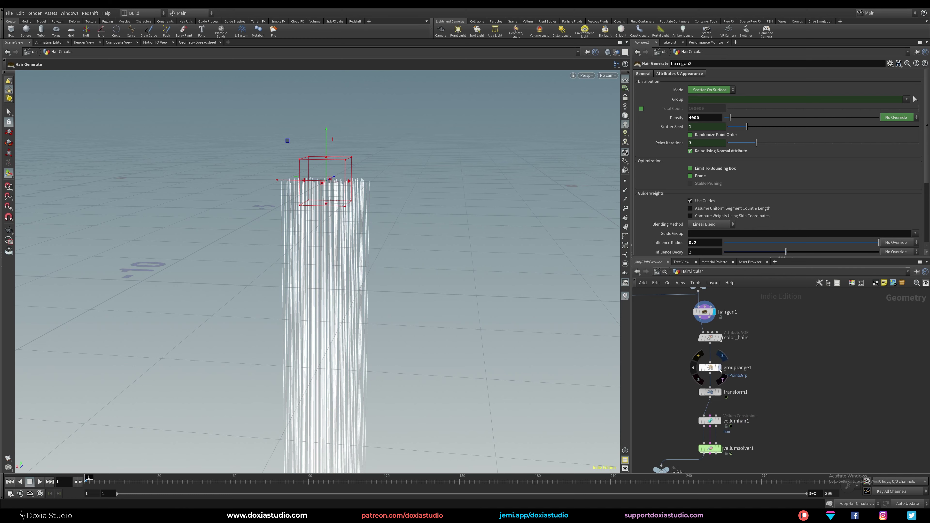
{"action": "left_click", "coordinate": [719, 353]}
{"action": "left_click", "coordinate": [720, 392]}
{"action": "left_click_drag", "start_coordinate": [714, 397], "coordinate": [714, 378]}
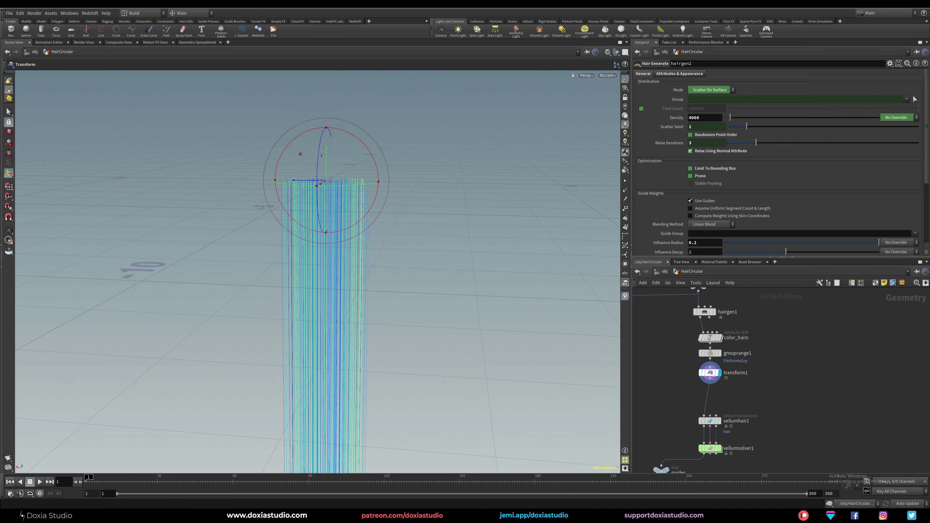
Insert a second Transform between transform1 and vellumhair1, align it with the chain and display it.
{"action": "key", "text": "Tab"}
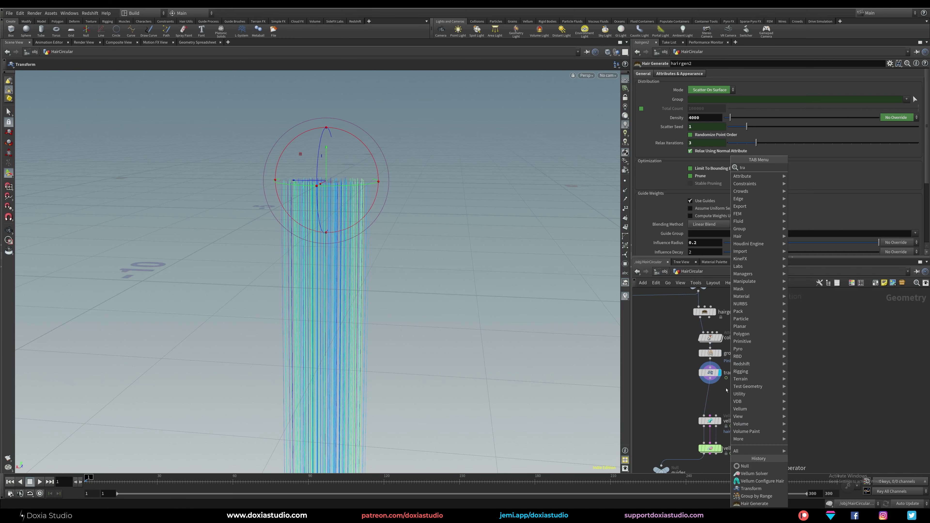
{"action": "mouse_move", "coordinate": [758, 235]}
{"action": "left_click", "coordinate": [800, 181]}
{"action": "left_click", "coordinate": [709, 396]}
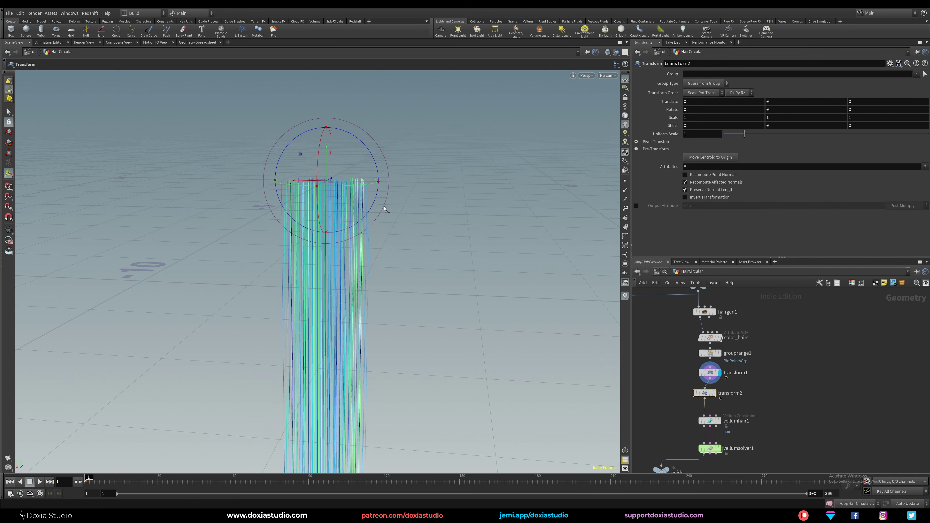
{"action": "left_click_drag", "start_coordinate": [702, 394], "coordinate": [708, 395]}
{"action": "left_click", "coordinate": [719, 394]}
Set transform2's X translation to 3, trying 2 first and checking the offset of the hairs.
{"action": "key", "text": "BackSpace"}
{"action": "type", "text": "2"}
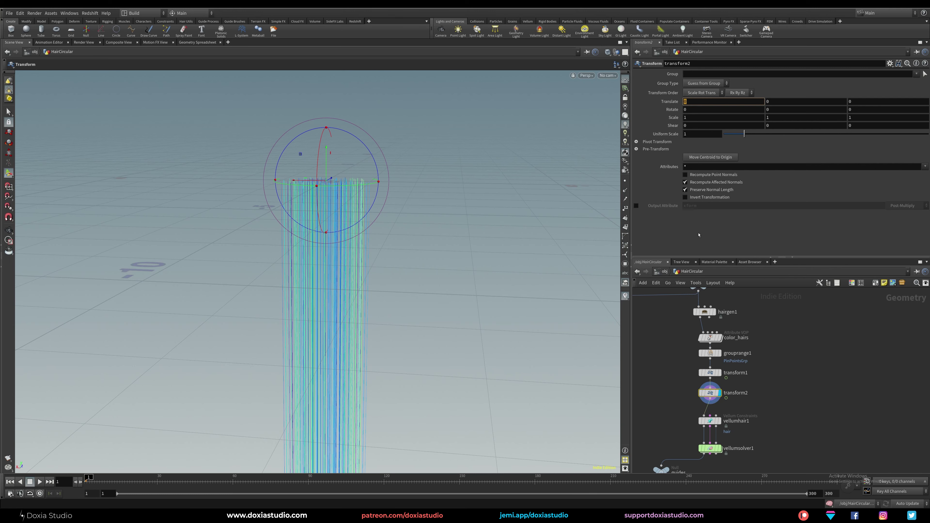
{"action": "key", "text": "Return"}
{"action": "left_click_drag", "start_coordinate": [353, 270], "coordinate": [382, 273], "text": "alt"}
{"action": "right_click_drag", "start_coordinate": [382, 274], "coordinate": [333, 286], "text": "alt"}
{"action": "middle_click_drag", "start_coordinate": [333, 286], "coordinate": [366, 316], "text": "alt"}
{"action": "key", "text": "Return"}
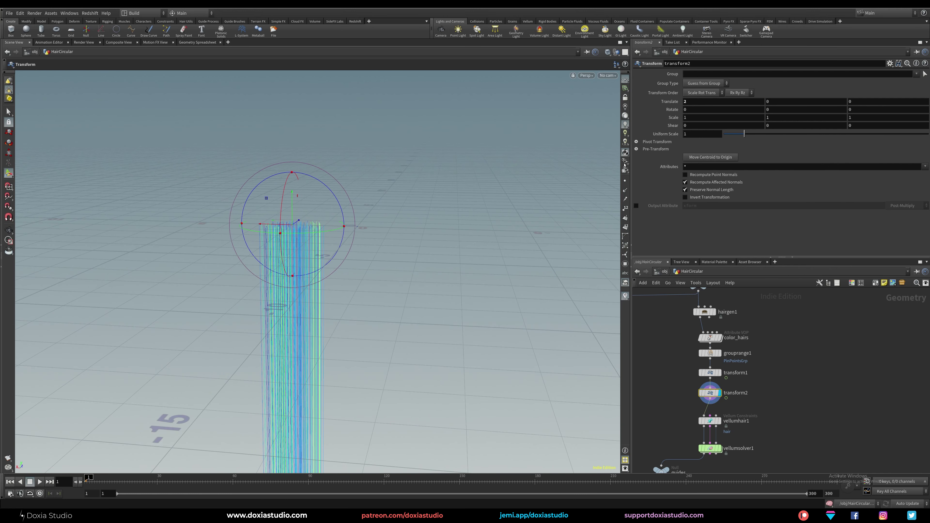
{"action": "type", "text": "3"}
{"action": "key", "text": "Return"}
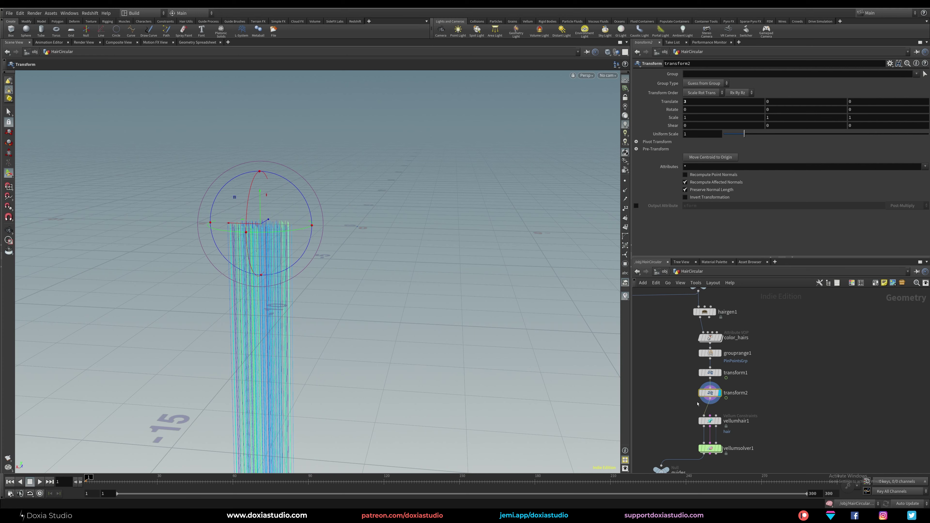
Move vellumhair1, vellumsolver1 and guides lower to leave a gap below transform2.
{"action": "middle_click_drag", "start_coordinate": [770, 389], "coordinate": [763, 360]}
{"action": "left_click_drag", "start_coordinate": [763, 377], "coordinate": [663, 465]}
{"action": "left_click", "coordinate": [679, 401]}
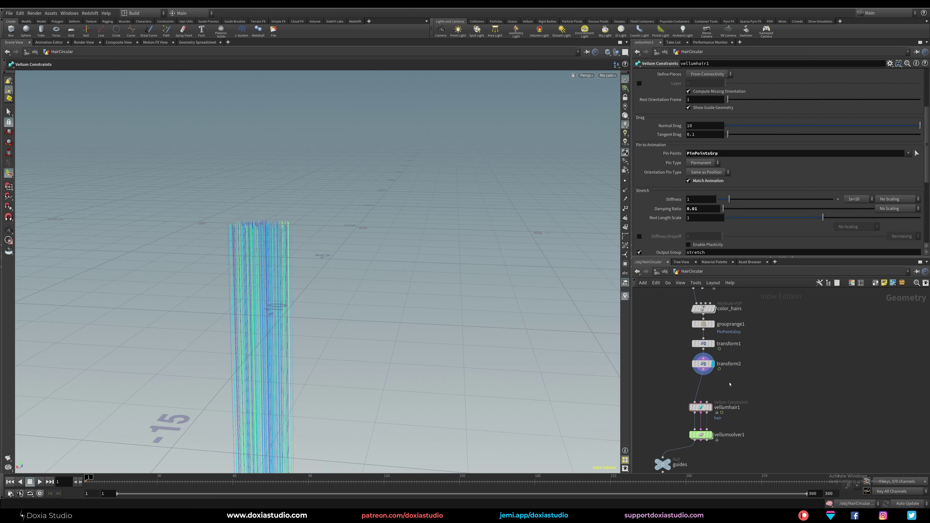
Insert a third Transform into the chain between transform2 and vellumhair1.
{"action": "key", "text": "Tab"}
{"action": "type", "text": "tran"}
{"action": "left_click", "coordinate": [802, 168]}
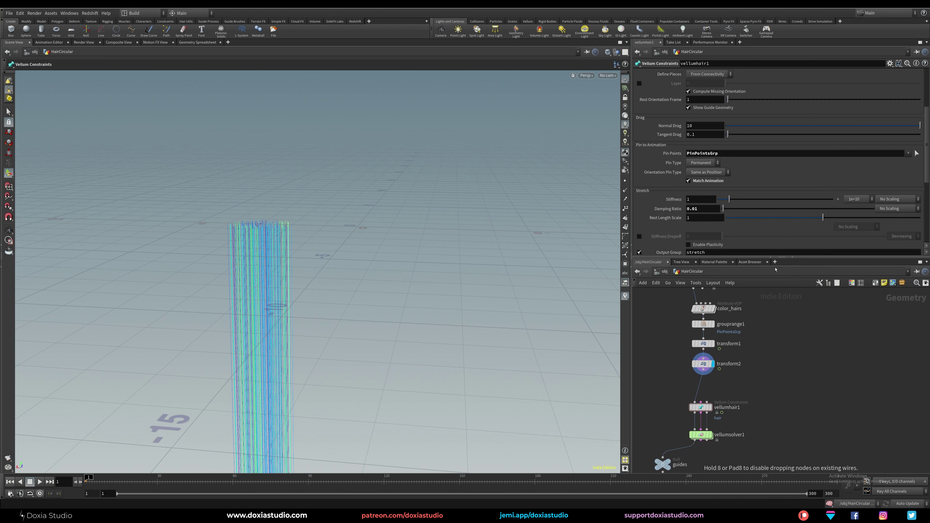
{"action": "left_click", "coordinate": [700, 386]}
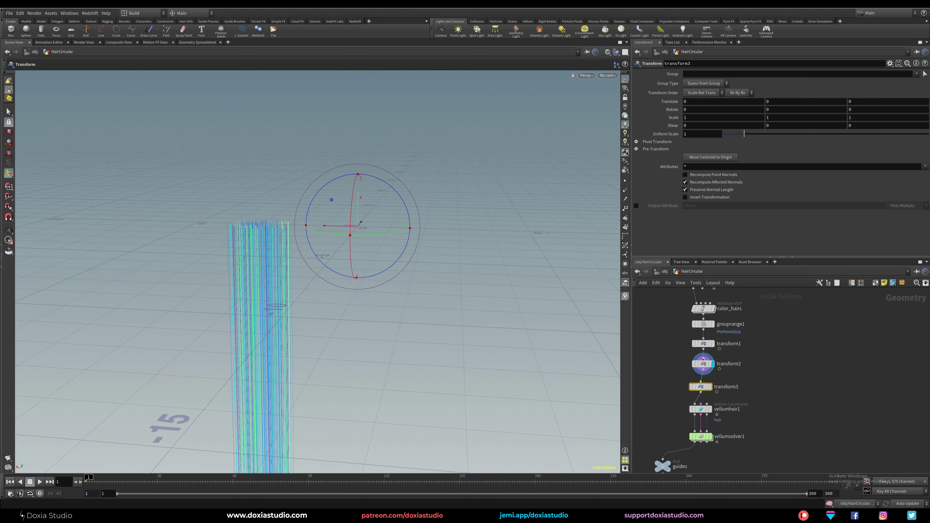
Rename the three Transforms, from the upper one down, rotate_pin_pts, move_to_side and rotate_by_the_origin.
{"action": "left_click", "coordinate": [703, 364]}
{"action": "double_click", "coordinate": [729, 345]}
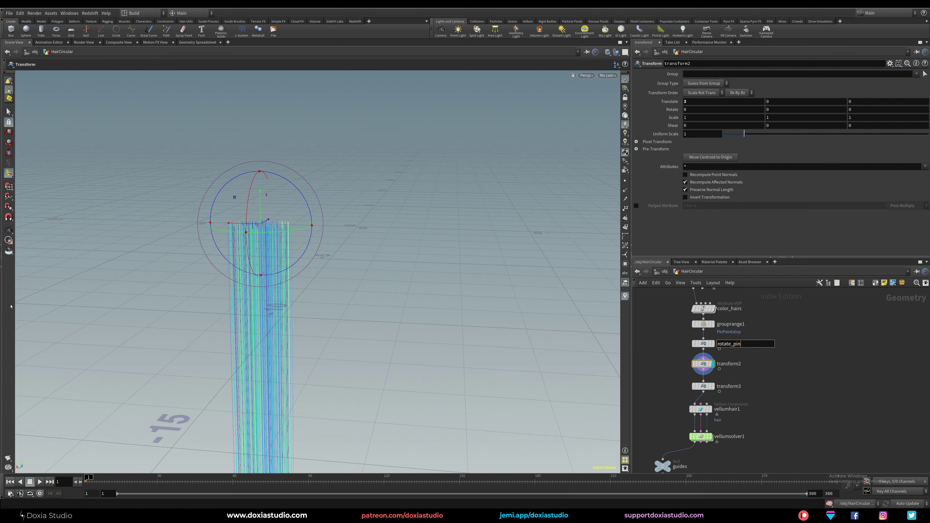
{"action": "type", "text": "rotate_pin_pts"}
{"action": "key", "text": "Return"}
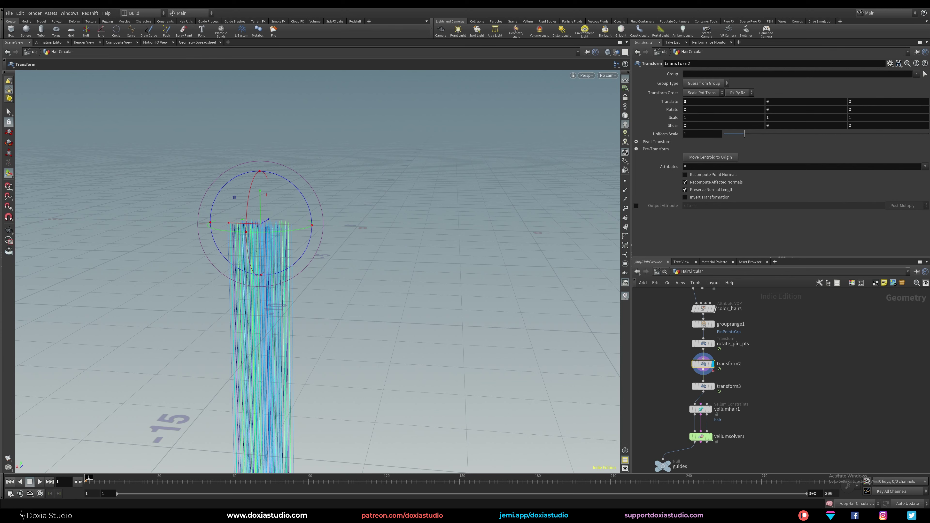
{"action": "double_click", "coordinate": [729, 363]}
{"action": "type", "text": "move_to_side"}
{"action": "key", "text": "Return"}
{"action": "double_click", "coordinate": [728, 386]}
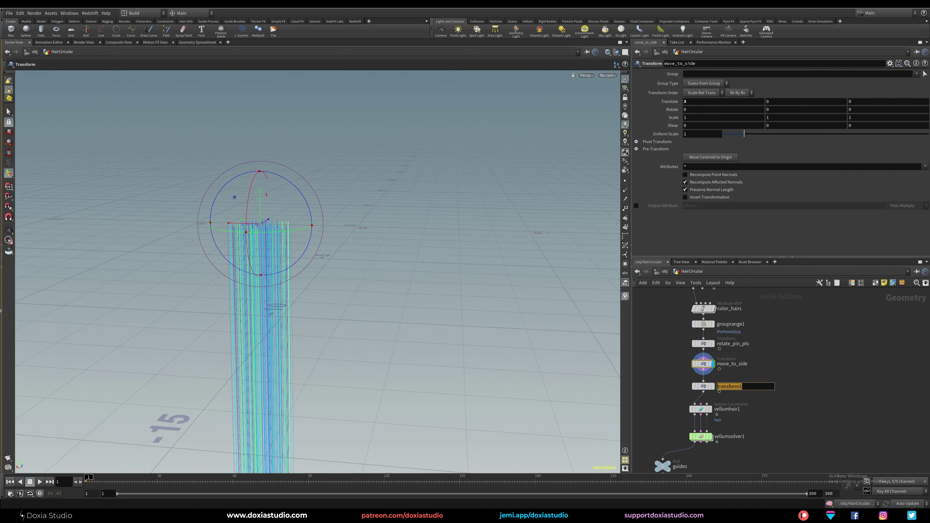
{"action": "type", "text": "rotate_by_the_origin"}
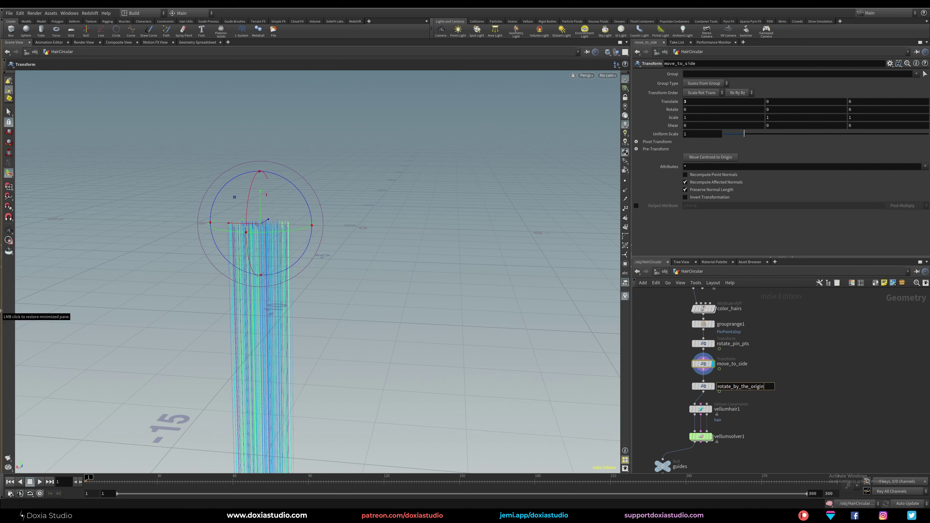
{"action": "key", "text": "Return"}
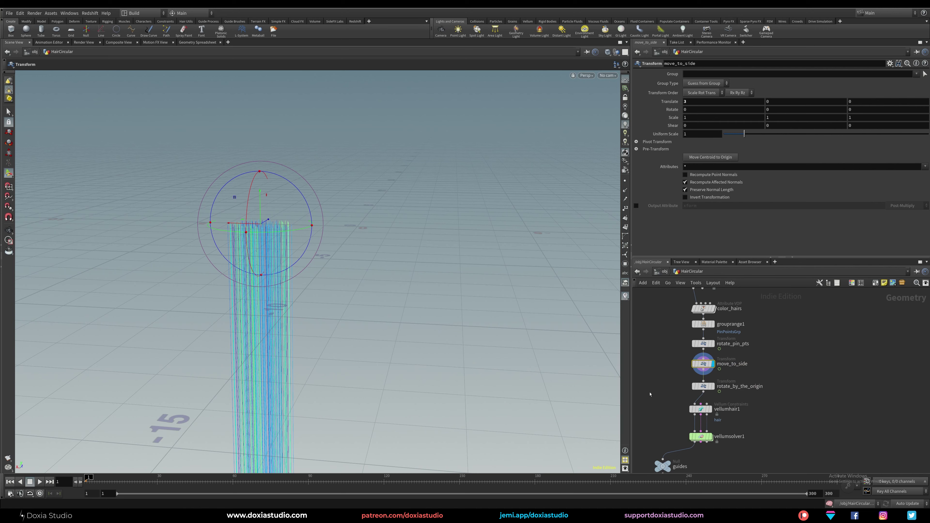
Display rotate_by_the_origin, try rotating the hairs around Z, and set its Z rotation to the expression $T*150.
{"action": "left_click", "coordinate": [703, 387]}
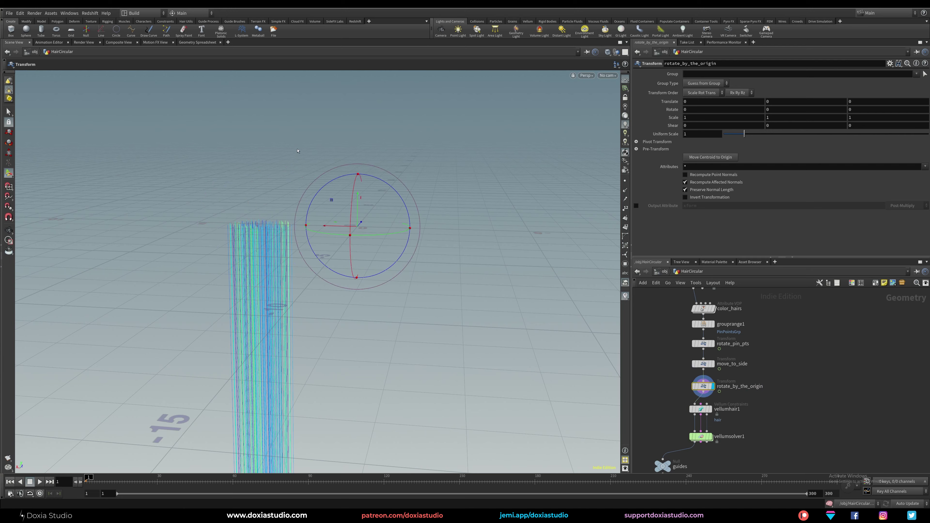
{"action": "left_click_drag", "start_coordinate": [403, 188], "coordinate": [185, 289]}
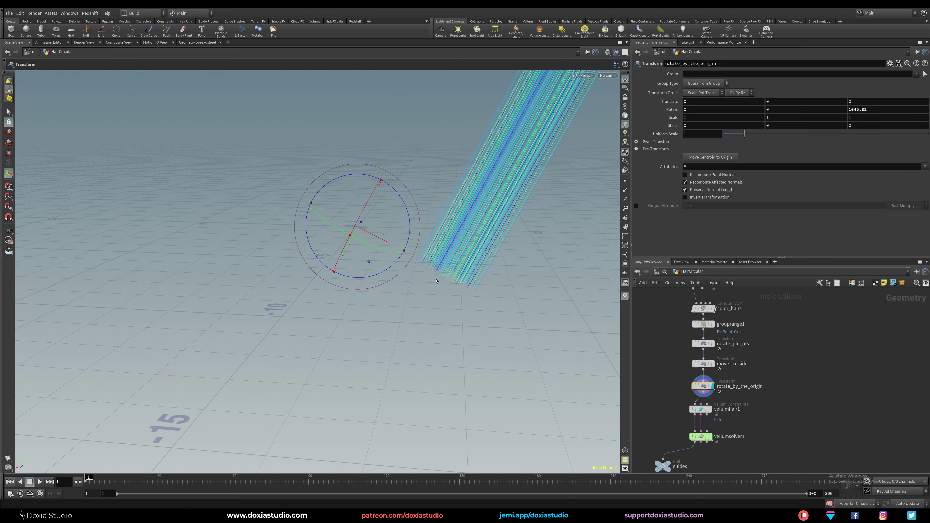
{"action": "left_click", "coordinate": [865, 110]}
{"action": "type", "text": "$T*"}
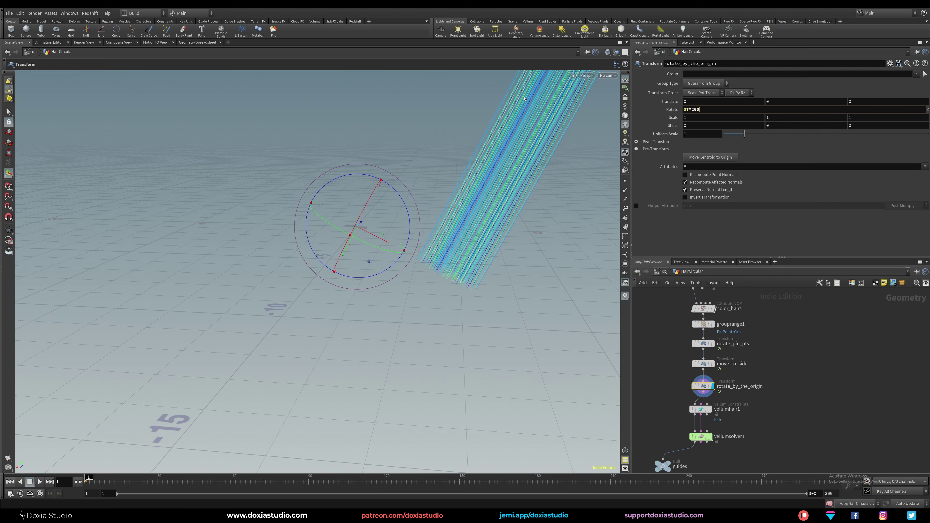
{"action": "type", "text": "150"}
{"action": "key", "text": "Return"}
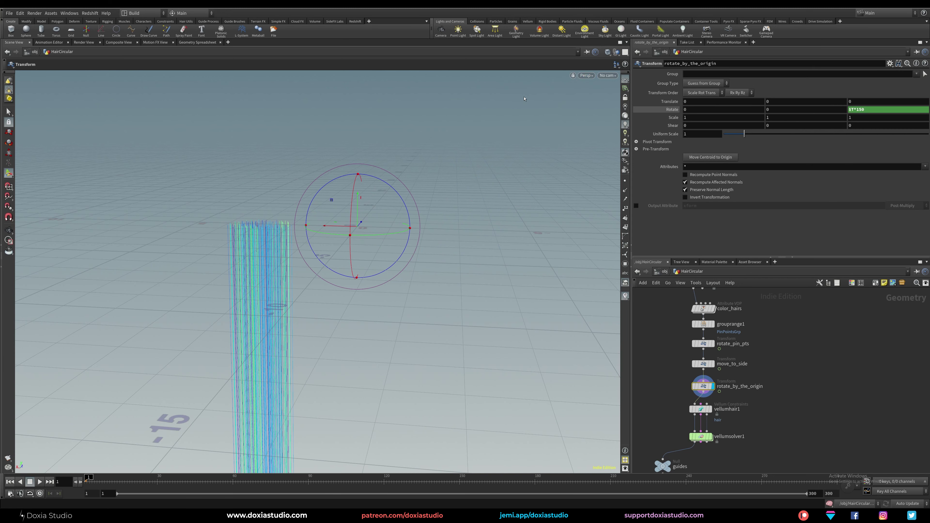
{"action": "left_click_drag", "start_coordinate": [96, 483], "coordinate": [41, 481]}
Compare the hairs' motion at move_to_side and at rotate_by_the_origin by scrubbing the timeline with each node displayed.
{"action": "left_click", "coordinate": [699, 365]}
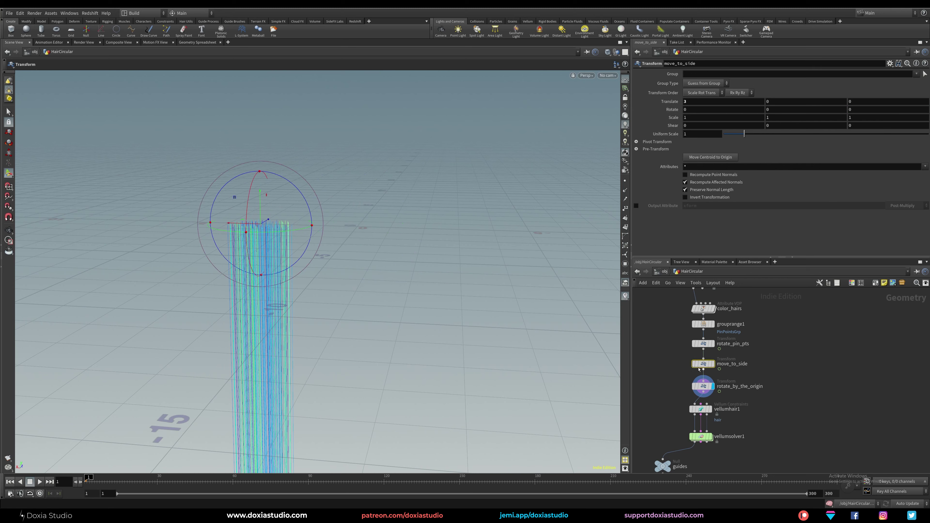
{"action": "key", "text": "r"}
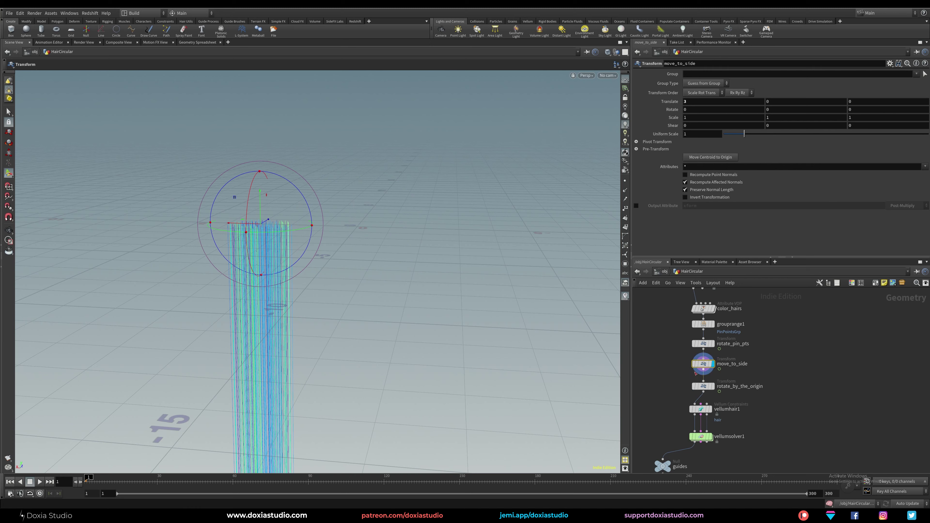
{"action": "mouse_move", "coordinate": [104, 481]}
{"action": "left_mouse_down"}
{"action": "mouse_move", "coordinate": [169, 481]}
{"action": "mouse_move", "coordinate": [86, 480]}
{"action": "left_mouse_up"}
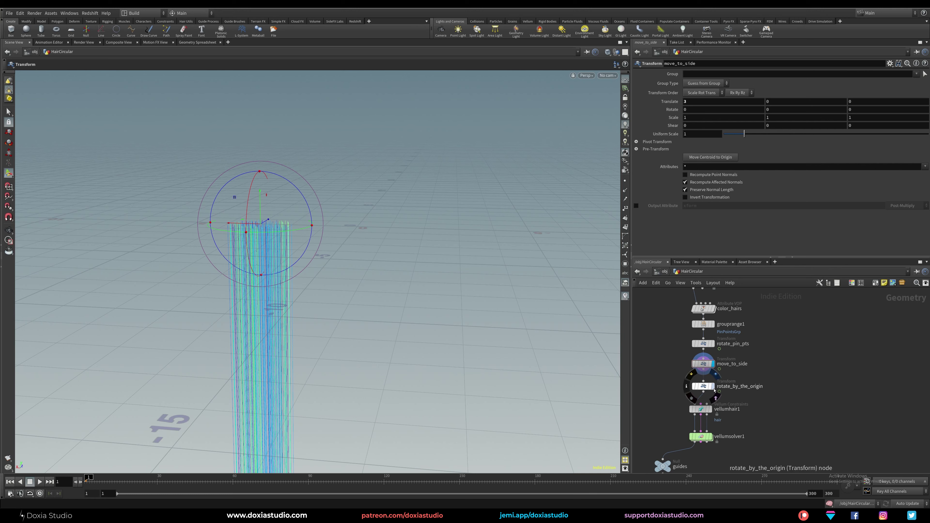
{"action": "left_click", "coordinate": [715, 375]}
{"action": "left_click", "coordinate": [703, 387]}
{"action": "left_click", "coordinate": [204, 481]}
{"action": "left_click_drag", "start_coordinate": [204, 481], "coordinate": [86, 475]}
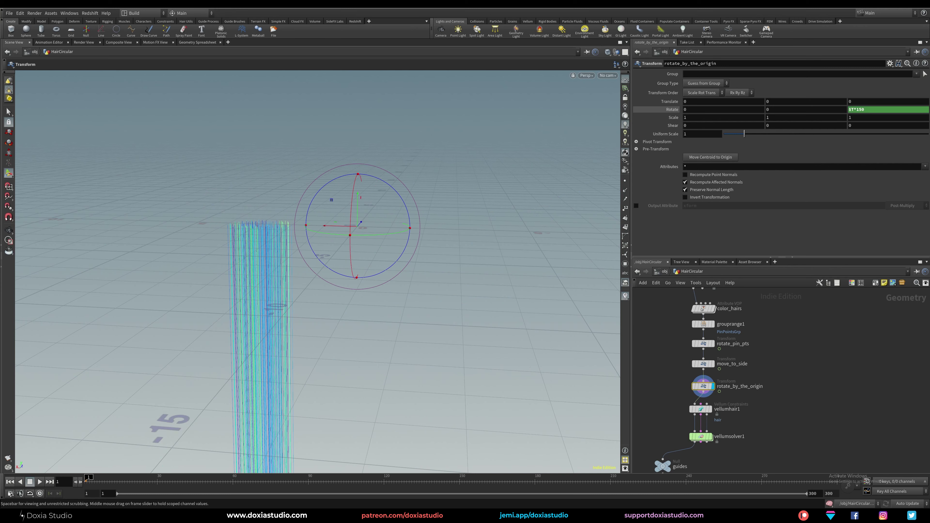
Restrict rotate_by_the_origin to the PinPointsGrp group and check the motion on the timeline.
{"action": "left_click", "coordinate": [919, 74]}
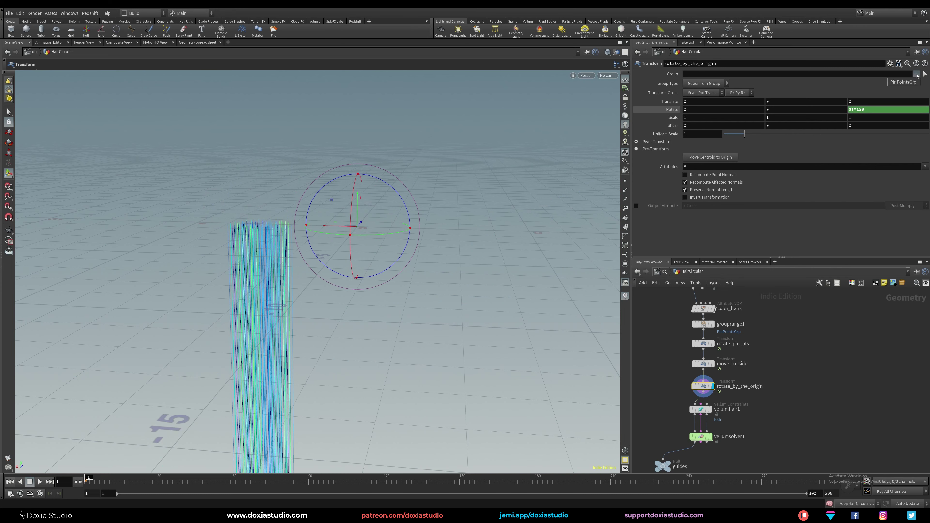
{"action": "left_click", "coordinate": [903, 82]}
{"action": "mouse_move", "coordinate": [88, 480]}
{"action": "left_mouse_down"}
{"action": "mouse_move", "coordinate": [330, 472]}
{"action": "mouse_move", "coordinate": [82, 481]}
{"action": "left_mouse_up"}
Reposition the guides null directly beneath vellumsolver1, display it and save the scene.
{"action": "middle_click_drag", "start_coordinate": [801, 389], "coordinate": [816, 305]}
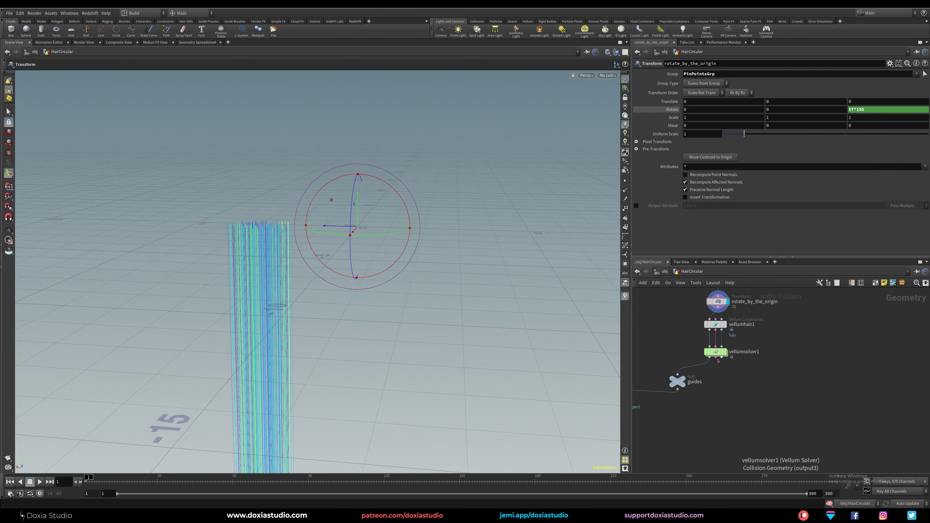
{"action": "left_click", "coordinate": [681, 381]}
{"action": "left_click_drag", "start_coordinate": [680, 385], "coordinate": [709, 395]}
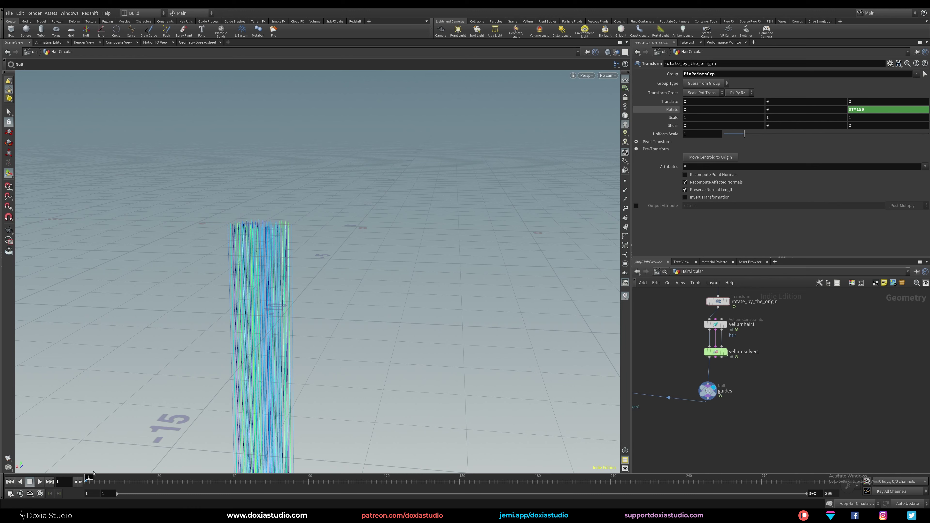
{"action": "key", "text": "ctrl+s"}
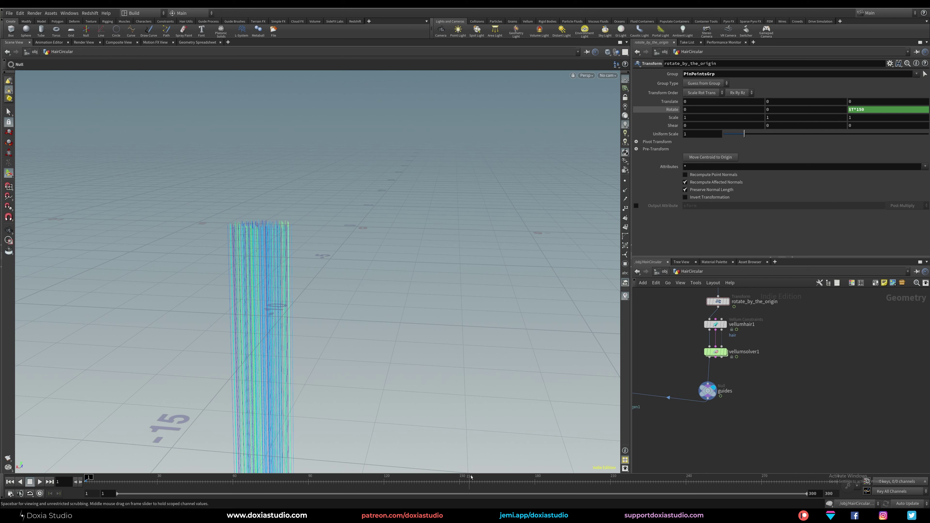
Set vellumsolver1's simulation cache memory to 15000 MB.
{"action": "left_click", "coordinate": [715, 352]}
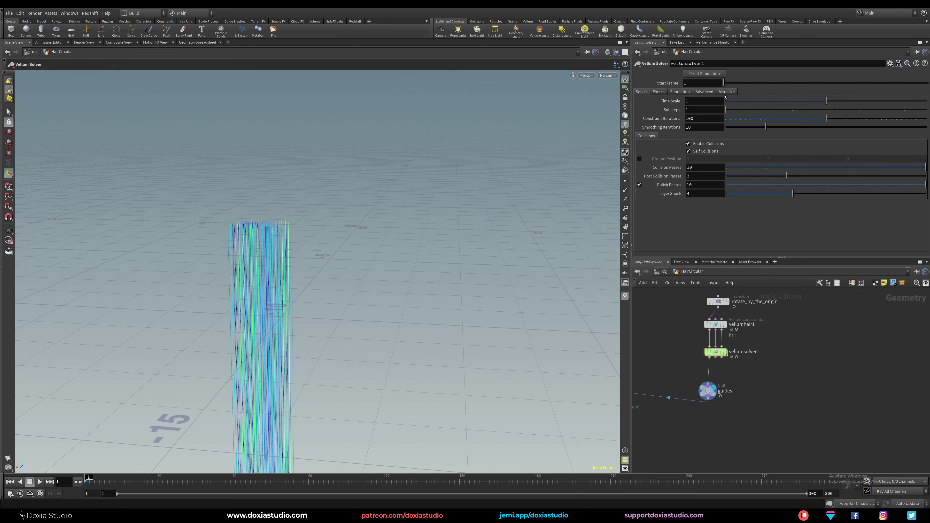
{"action": "left_click", "coordinate": [679, 92]}
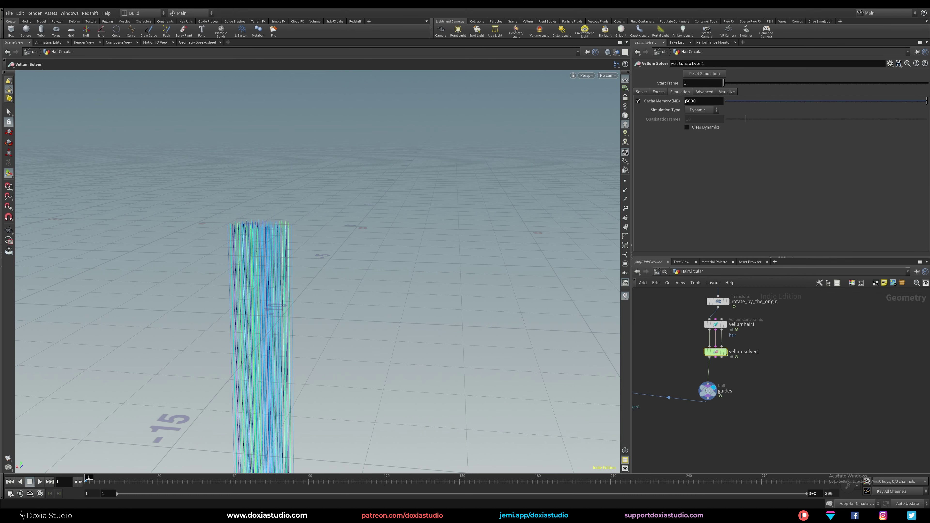
{"action": "left_click", "coordinate": [688, 101]}
{"action": "type", "text": "1"}
{"action": "key", "text": "Return"}
Align guides below vellumsolver1, simulate to frame 150 and scrub through the cached motion.
{"action": "left_click_drag", "start_coordinate": [713, 398], "coordinate": [719, 398]}
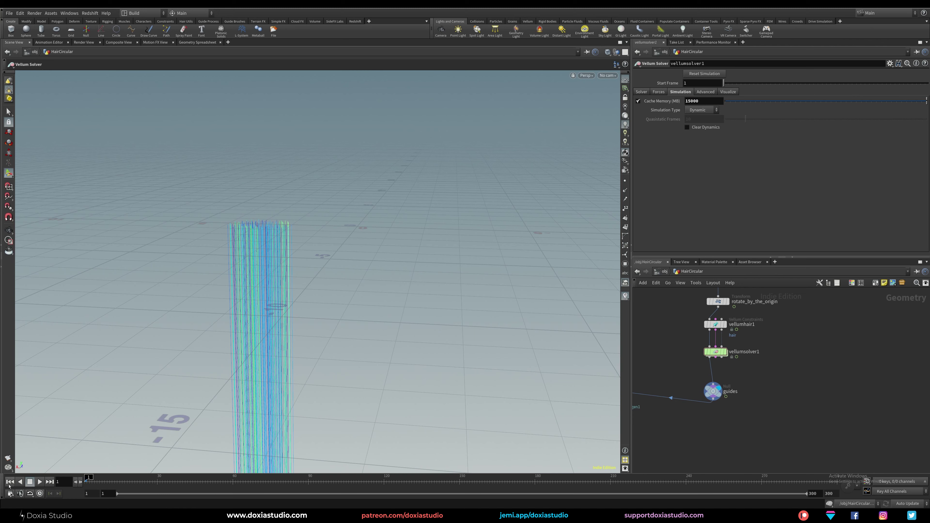
{"action": "left_click", "coordinate": [460, 484]}
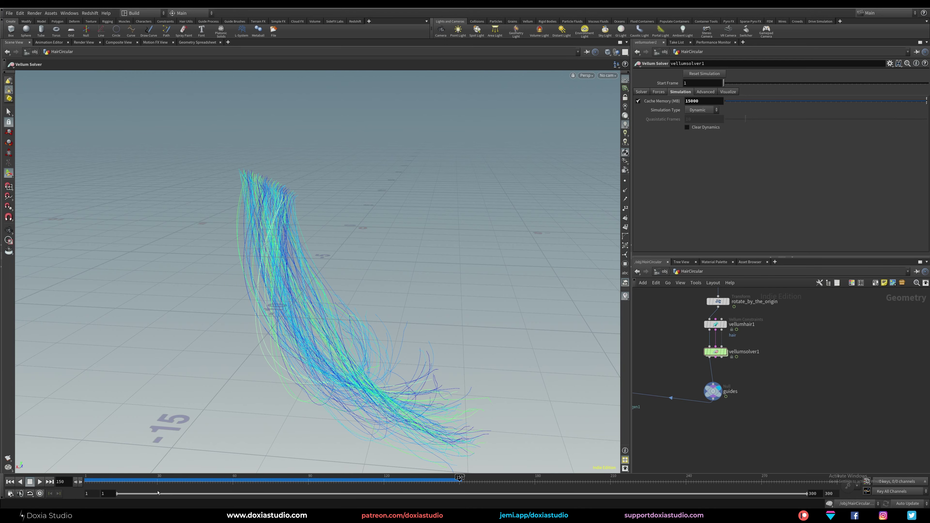
{"action": "mouse_move", "coordinate": [89, 481]}
{"action": "left_mouse_down"}
{"action": "mouse_move", "coordinate": [367, 489]}
{"action": "mouse_move", "coordinate": [187, 495]}
{"action": "mouse_move", "coordinate": [445, 490]}
{"action": "mouse_move", "coordinate": [161, 486]}
{"action": "mouse_move", "coordinate": [203, 494]}
{"action": "mouse_move", "coordinate": [346, 488]}
{"action": "left_mouse_up"}
Move hairgen2 lower than guides, return to frame 1 and display hairgen2.
{"action": "middle_click_drag", "start_coordinate": [771, 386], "coordinate": [876, 376]}
{"action": "middle_click_drag", "start_coordinate": [714, 354], "coordinate": [693, 356]}
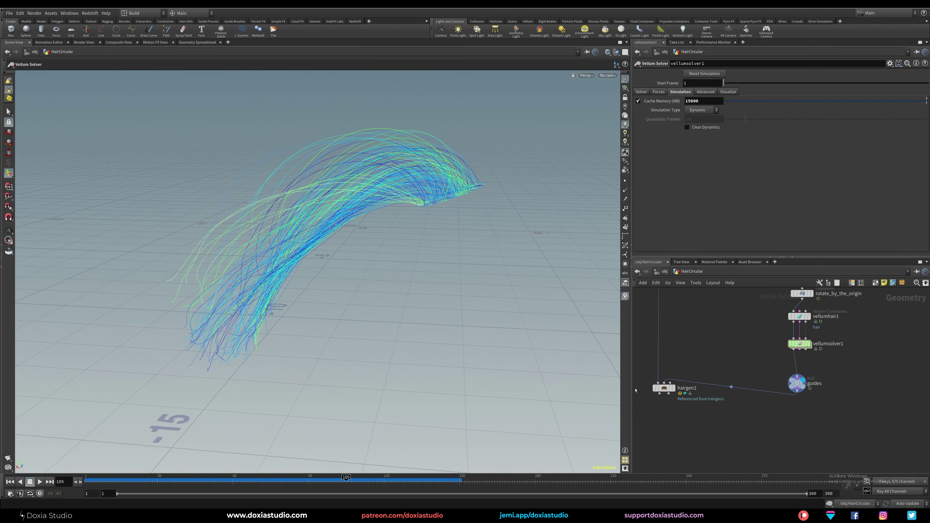
{"action": "left_click_drag", "start_coordinate": [664, 388], "coordinate": [662, 402]}
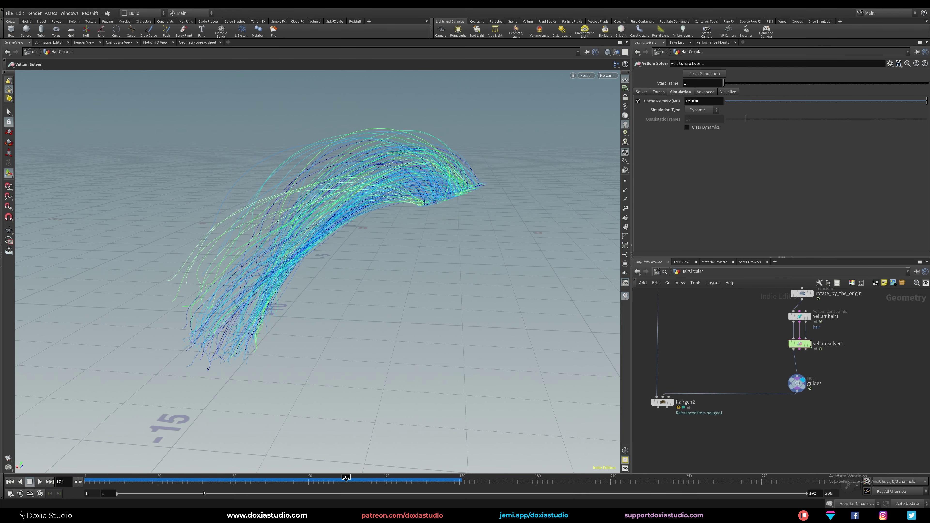
{"action": "left_click", "coordinate": [195, 479]}
{"action": "left_click_drag", "start_coordinate": [195, 479], "coordinate": [87, 478]}
{"action": "mouse_move", "coordinate": [700, 341]}
{"action": "middle_mouse_down"}
{"action": "mouse_move", "coordinate": [689, 416]}
{"action": "mouse_move", "coordinate": [701, 349]}
{"action": "middle_mouse_up"}
{"action": "left_click", "coordinate": [675, 411]}
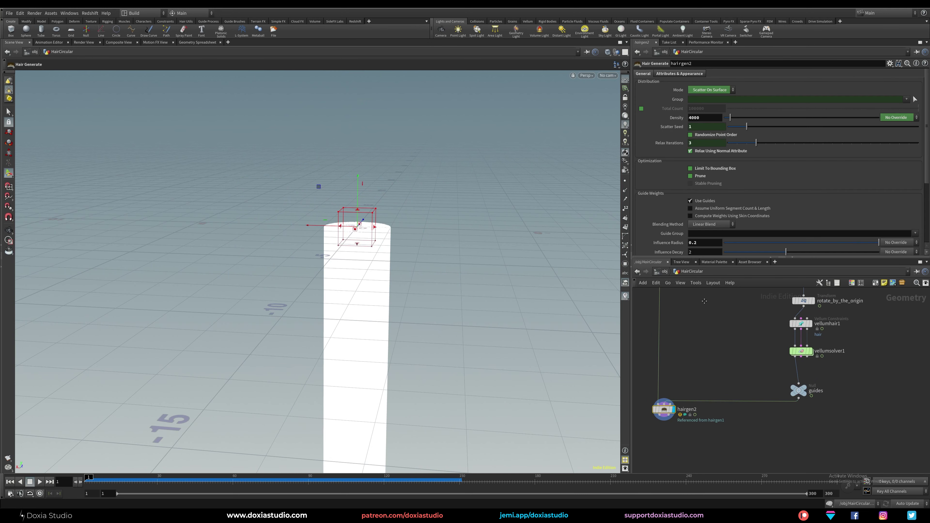
Examine the node chain from hairgen1 down and scrub the timeline with hairgen2 displayed.
{"action": "middle_click_drag", "start_coordinate": [705, 301], "coordinate": [725, 449]}
{"action": "middle_click_drag", "start_coordinate": [751, 360], "coordinate": [679, 331]}
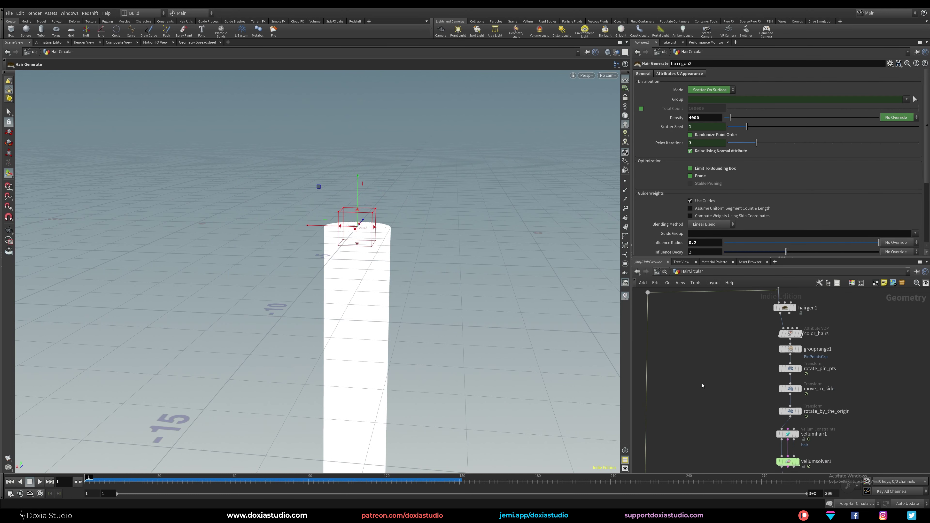
{"action": "middle_click_drag", "start_coordinate": [703, 385], "coordinate": [729, 265]}
{"action": "mouse_move", "coordinate": [123, 482]}
{"action": "left_mouse_down"}
{"action": "mouse_move", "coordinate": [341, 481]}
{"action": "mouse_move", "coordinate": [180, 481]}
{"action": "left_mouse_up"}
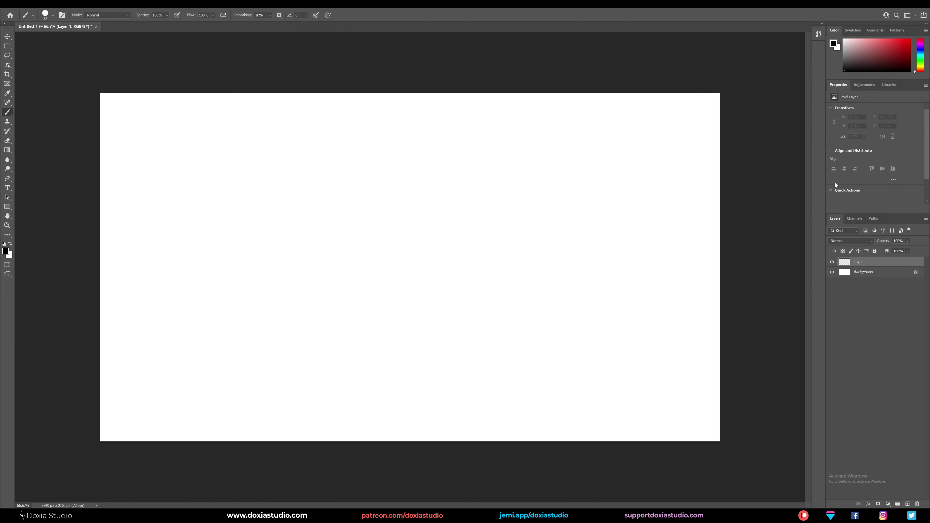
Switch to Photoshop, choose a blue brush colour and paint a dense cluster of vertical strokes left of the canvas centre.
{"action": "left_click", "coordinate": [896, 45]}
{"action": "mouse_move", "coordinate": [886, 79]}
{"action": "left_mouse_down"}
{"action": "mouse_move", "coordinate": [886, 110]}
{"action": "mouse_move", "coordinate": [890, 79]}
{"action": "left_mouse_up"}
{"action": "left_click", "coordinate": [901, 52]}
{"action": "left_click", "coordinate": [920, 61]}
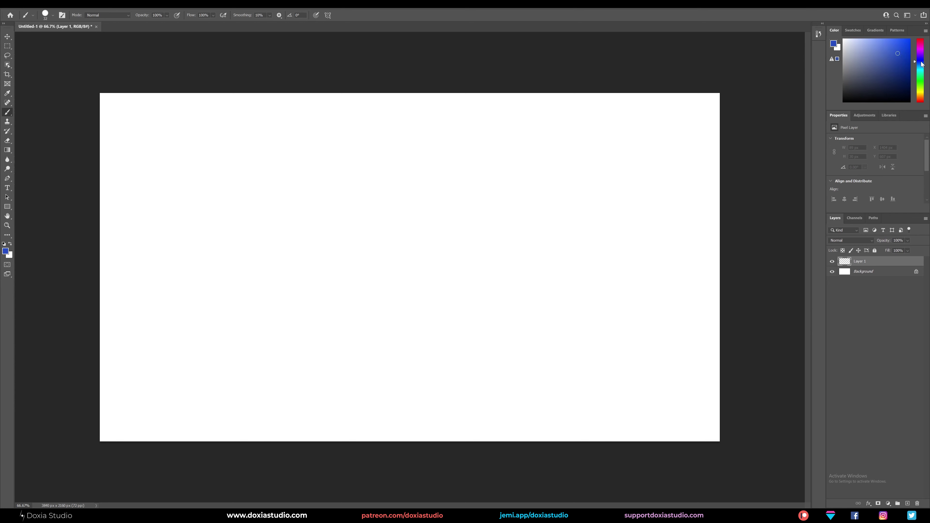
{"action": "left_click", "coordinate": [903, 46]}
{"action": "mouse_move", "coordinate": [301, 181]}
{"action": "left_mouse_down"}
{"action": "mouse_move", "coordinate": [301, 348]}
{"action": "mouse_move", "coordinate": [335, 244]}
{"action": "mouse_move", "coordinate": [335, 375]}
{"action": "mouse_move", "coordinate": [368, 265]}
{"action": "mouse_move", "coordinate": [367, 376]}
{"action": "left_mouse_up"}
{"action": "mouse_move", "coordinate": [342, 209]}
{"action": "left_mouse_down"}
{"action": "mouse_move", "coordinate": [361, 209]}
{"action": "mouse_move", "coordinate": [321, 364]}
{"action": "mouse_move", "coordinate": [331, 346]}
{"action": "left_mouse_up"}
{"action": "left_click_drag", "start_coordinate": [307, 203], "coordinate": [305, 324]}
{"action": "mouse_move", "coordinate": [336, 196]}
{"action": "left_mouse_down"}
{"action": "mouse_move", "coordinate": [339, 341]}
{"action": "mouse_move", "coordinate": [356, 250]}
{"action": "mouse_move", "coordinate": [354, 319]}
{"action": "left_mouse_up"}
{"action": "left_click_drag", "start_coordinate": [379, 216], "coordinate": [372, 329]}
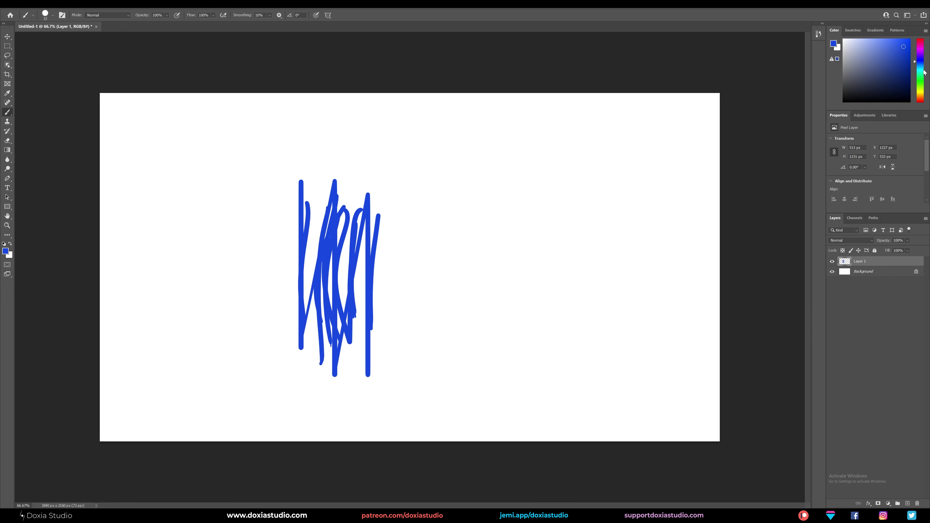
Change the brush colour to bright green and paint several vertical strokes left of the blue cluster.
{"action": "left_click", "coordinate": [920, 81]}
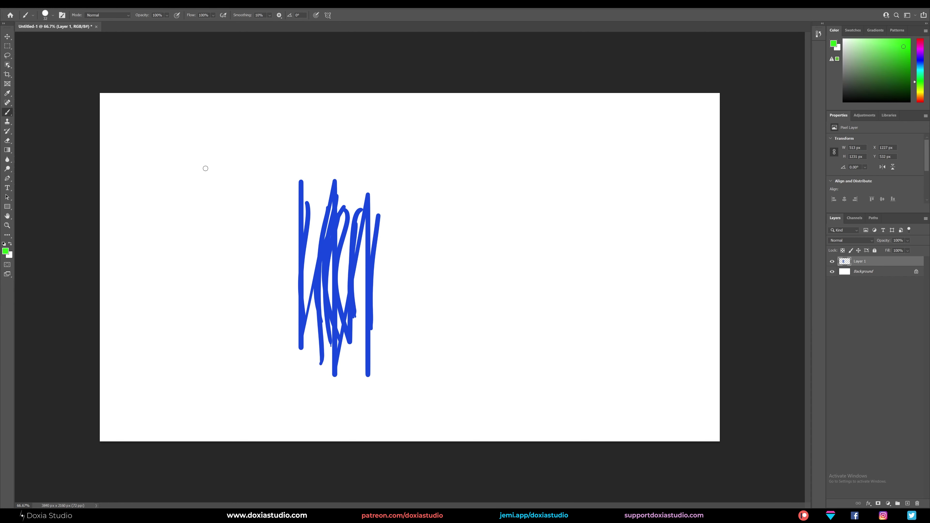
{"action": "mouse_move", "coordinate": [194, 169]}
{"action": "left_mouse_down"}
{"action": "mouse_move", "coordinate": [178, 318]}
{"action": "mouse_move", "coordinate": [195, 307]}
{"action": "mouse_move", "coordinate": [197, 333]}
{"action": "left_mouse_up"}
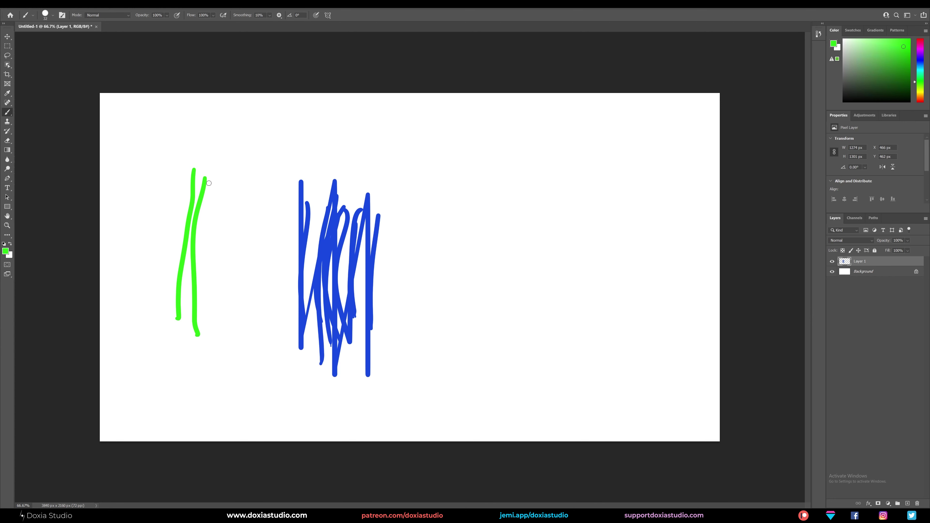
{"action": "left_click_drag", "start_coordinate": [207, 187], "coordinate": [198, 313]}
{"action": "left_click_drag", "start_coordinate": [173, 187], "coordinate": [160, 303]}
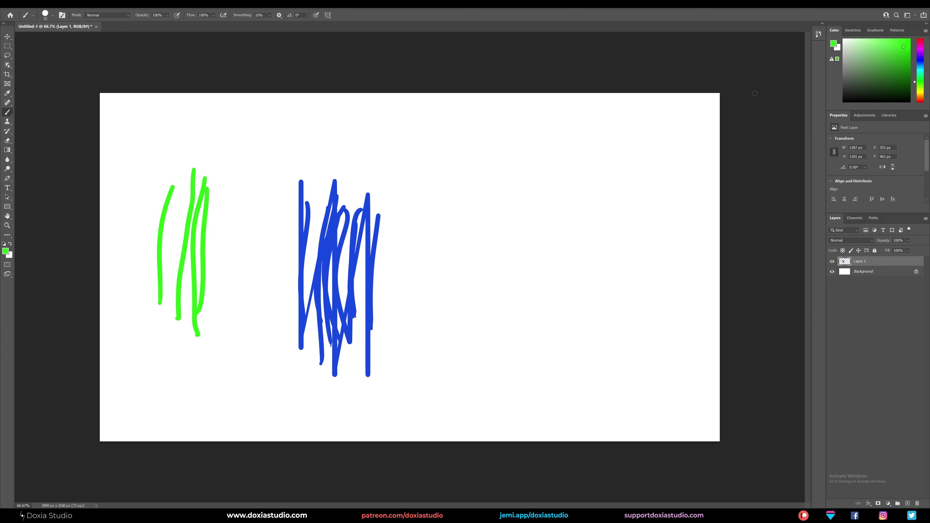
Change the brush colour to magenta and draw an arrow pointing at the upper end of the blue strokes.
{"action": "left_click_drag", "start_coordinate": [918, 59], "coordinate": [919, 42]}
{"action": "left_click_drag", "start_coordinate": [423, 172], "coordinate": [386, 195]}
{"action": "left_click_drag", "start_coordinate": [390, 180], "coordinate": [389, 203]}
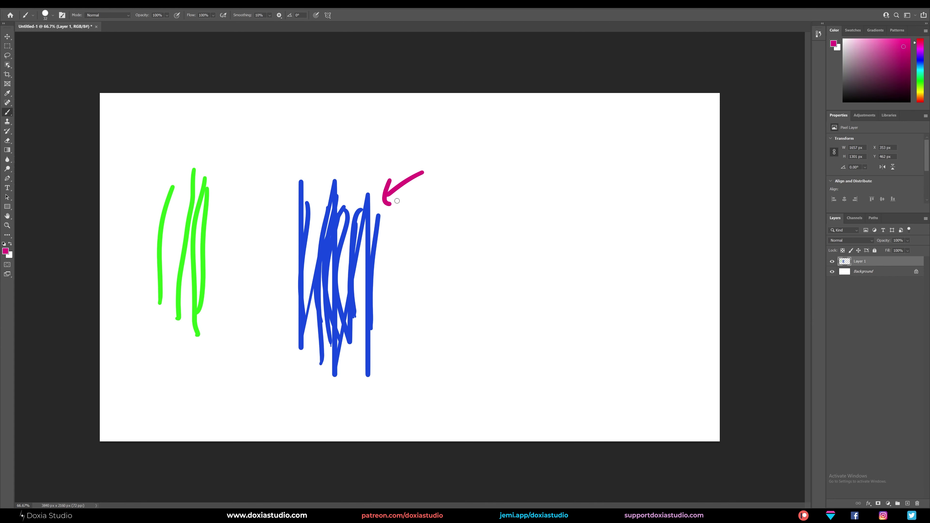
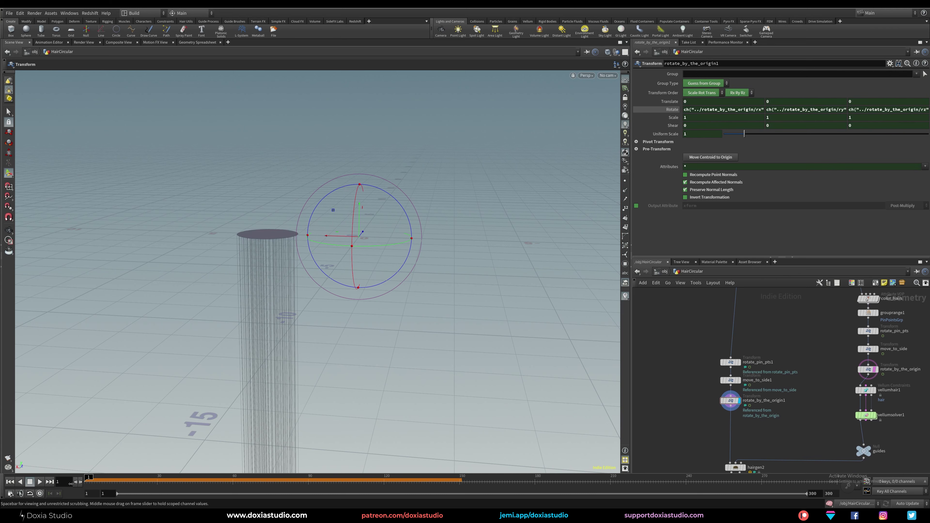
Scrub the timeline from frame 1 to 79 with rotate_by_the_origin1 displayed to examine the disc's animated movement.
{"action": "middle_click_drag", "start_coordinate": [789, 332], "coordinate": [728, 347]}
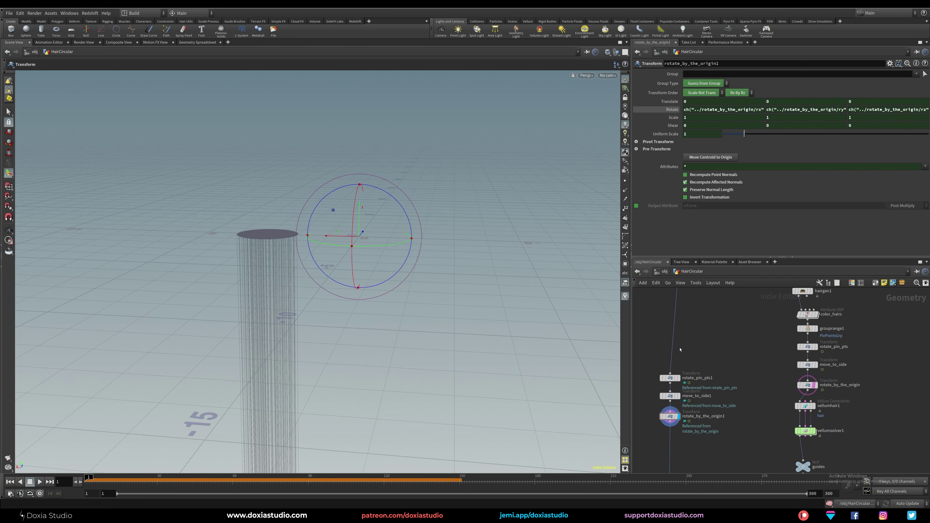
{"action": "left_click_drag", "start_coordinate": [285, 242], "coordinate": [270, 226], "text": "alt"}
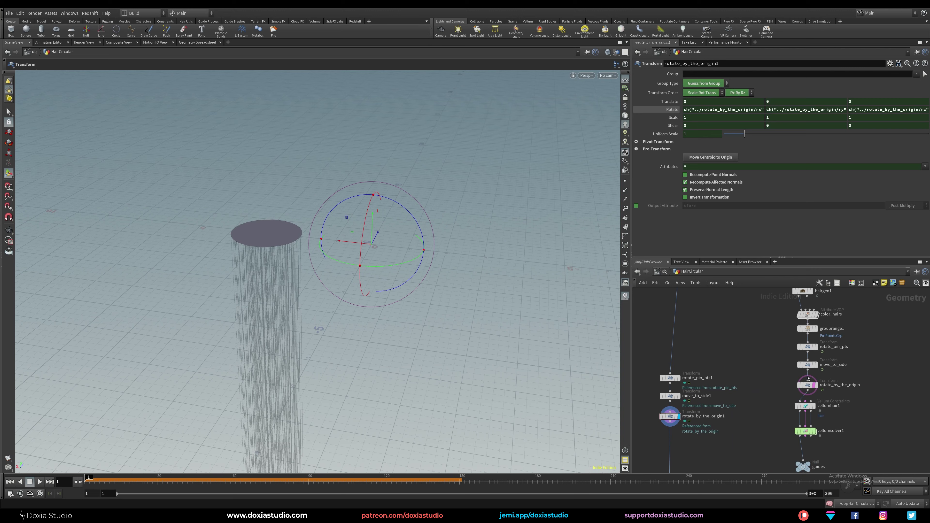
{"action": "left_click_drag", "start_coordinate": [86, 482], "coordinate": [281, 454]}
{"action": "middle_click_drag", "start_coordinate": [640, 359], "coordinate": [674, 282]}
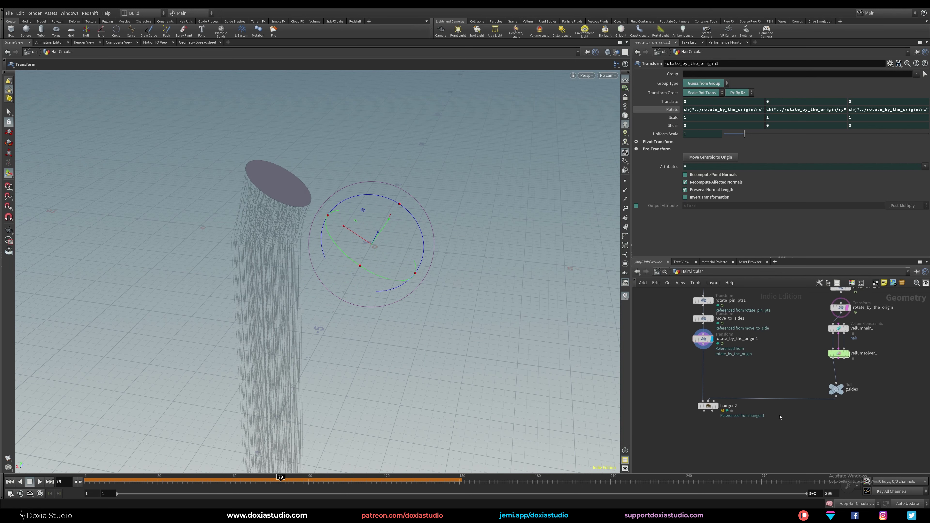
Disconnect guides from hairgen2, scrub the timeline with hairgen2 displayed to see the unguided hairs, and reconnect guides.
{"action": "key", "text": "y"}
{"action": "left_click_drag", "start_coordinate": [779, 394], "coordinate": [781, 401]}
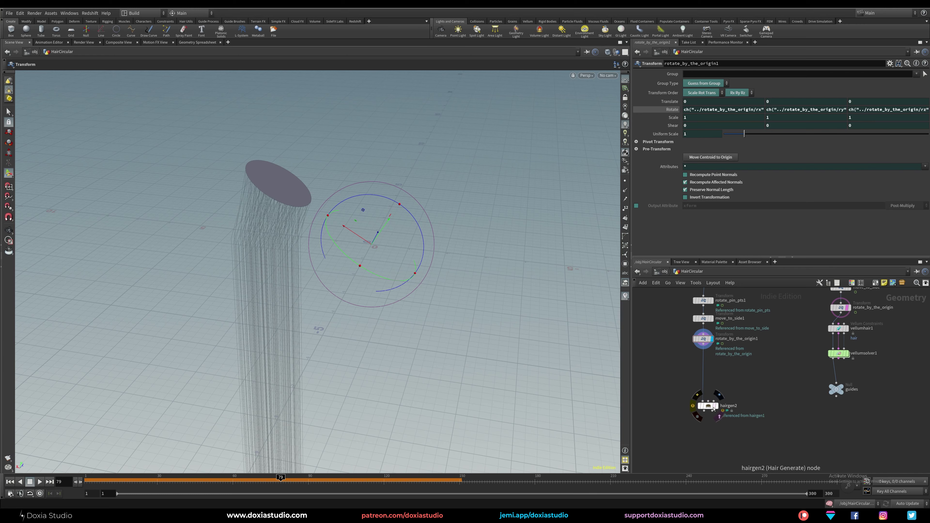
{"action": "left_click", "coordinate": [716, 407]}
{"action": "left_click", "coordinate": [705, 405]}
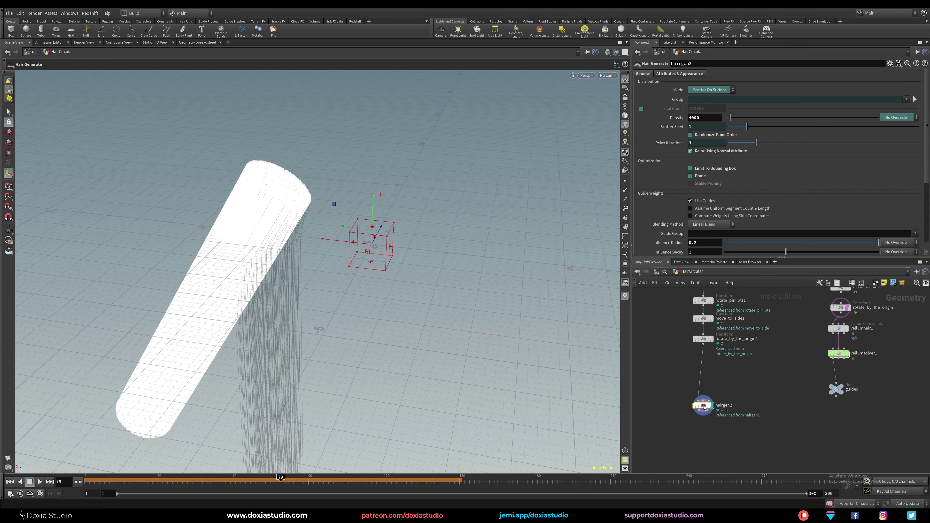
{"action": "left_click_drag", "start_coordinate": [277, 477], "coordinate": [87, 476]}
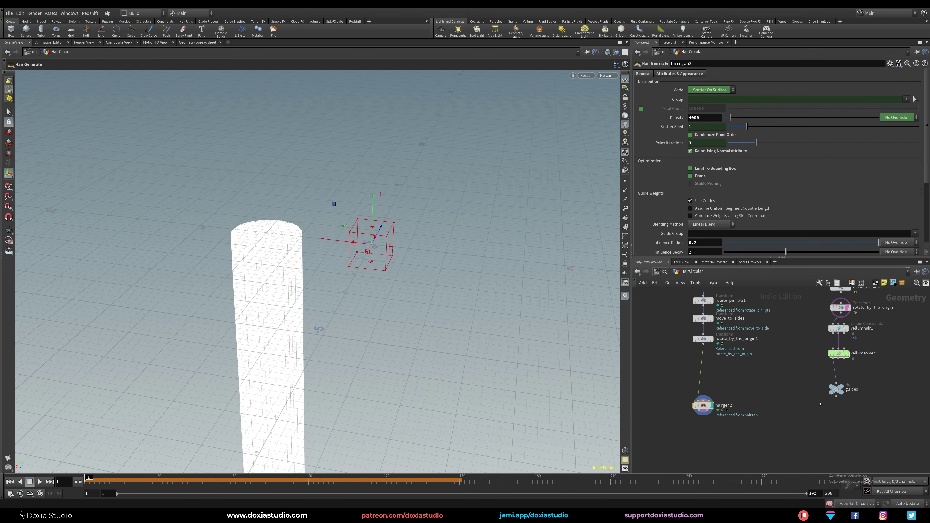
{"action": "left_click_drag", "start_coordinate": [838, 397], "coordinate": [710, 401]}
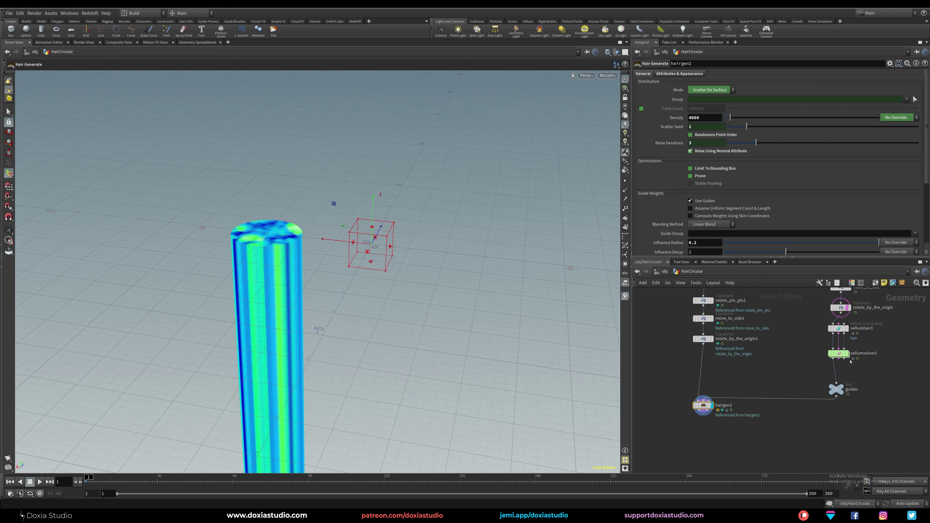
Display the guides null, simulate it up to frame 60 and turn off the template display of rotate_by_the_origin.
{"action": "left_click", "coordinate": [841, 389]}
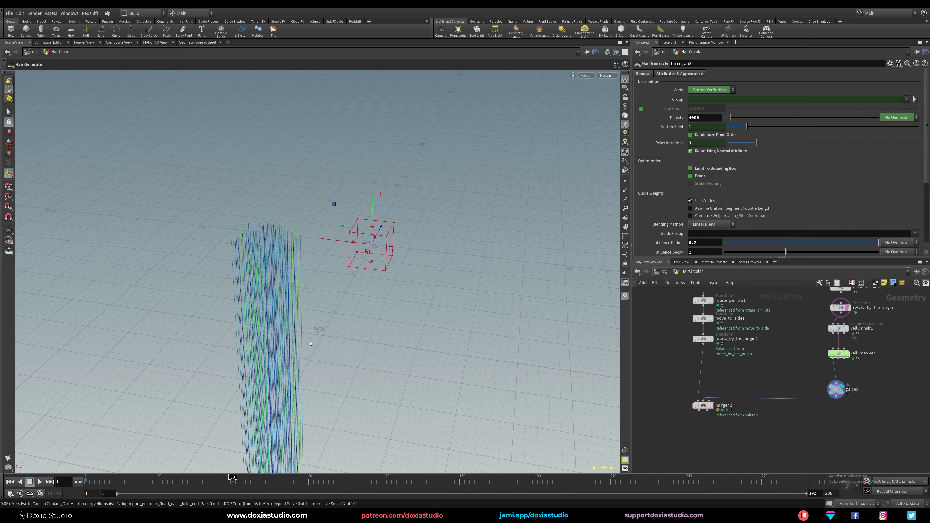
{"action": "left_click_drag", "start_coordinate": [333, 354], "coordinate": [427, 153]}
{"action": "key", "text": "Return"}
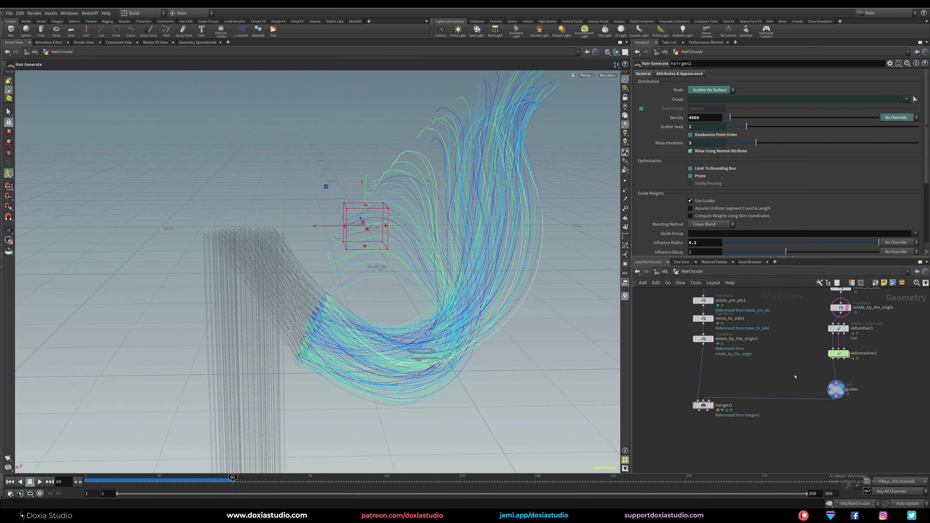
{"action": "left_click", "coordinate": [847, 308]}
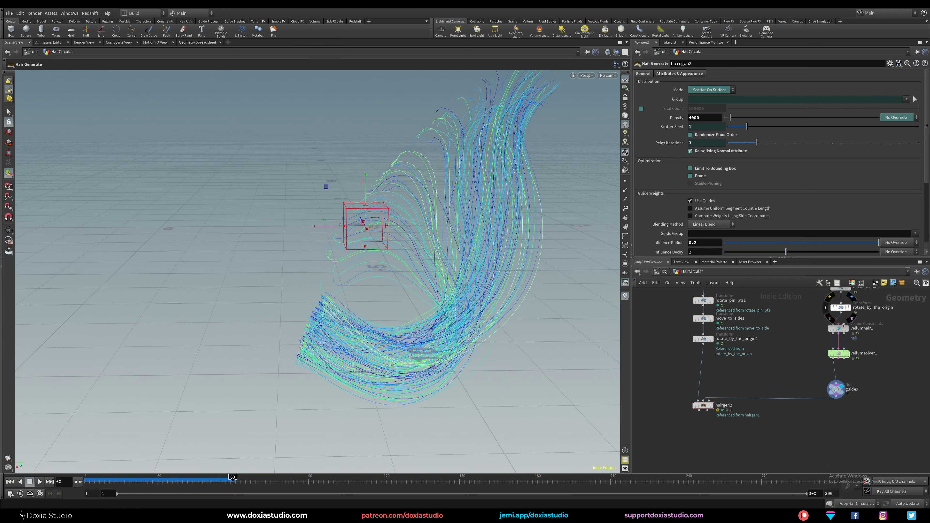
{"action": "left_click_drag", "start_coordinate": [372, 346], "coordinate": [399, 211]}
{"action": "key", "text": "Return"}
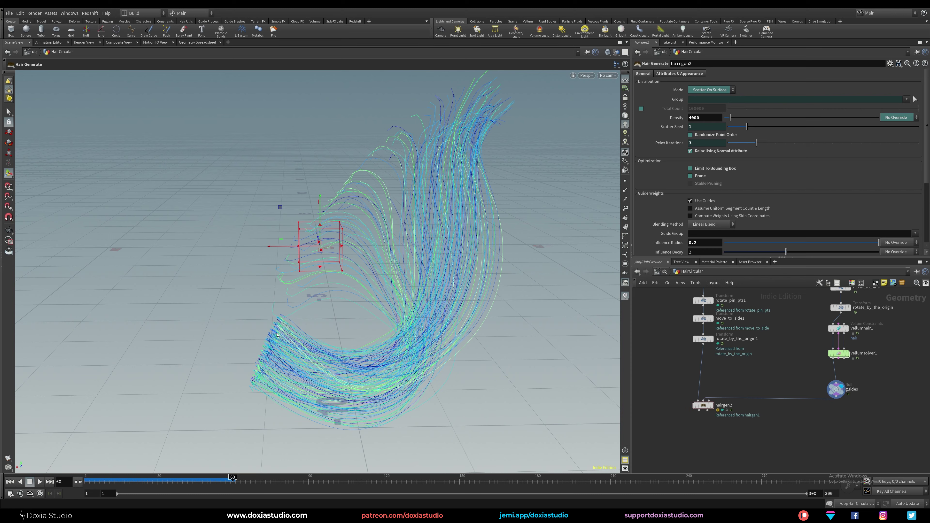
Display hairgen2 and scrub the timeline to review how the dense hairs follow the simulated guides.
{"action": "left_click", "coordinate": [711, 408]}
{"action": "left_click_drag", "start_coordinate": [396, 328], "coordinate": [362, 322], "text": "alt"}
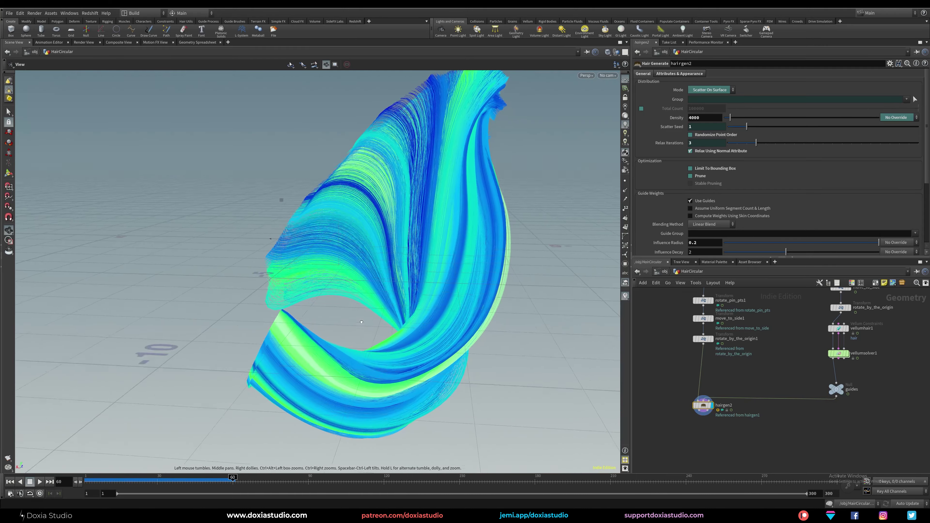
{"action": "scroll", "coordinate": [378, 311], "scroll_direction": "down", "scroll_amount": 1}
{"action": "middle_click_drag", "start_coordinate": [377, 312], "coordinate": [294, 295], "text": "alt"}
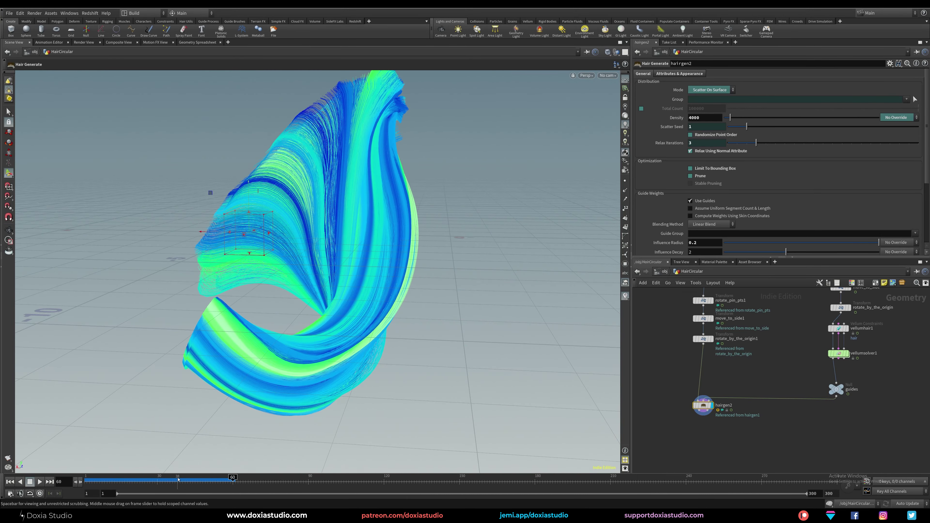
{"action": "left_click_drag", "start_coordinate": [148, 479], "coordinate": [223, 477]}
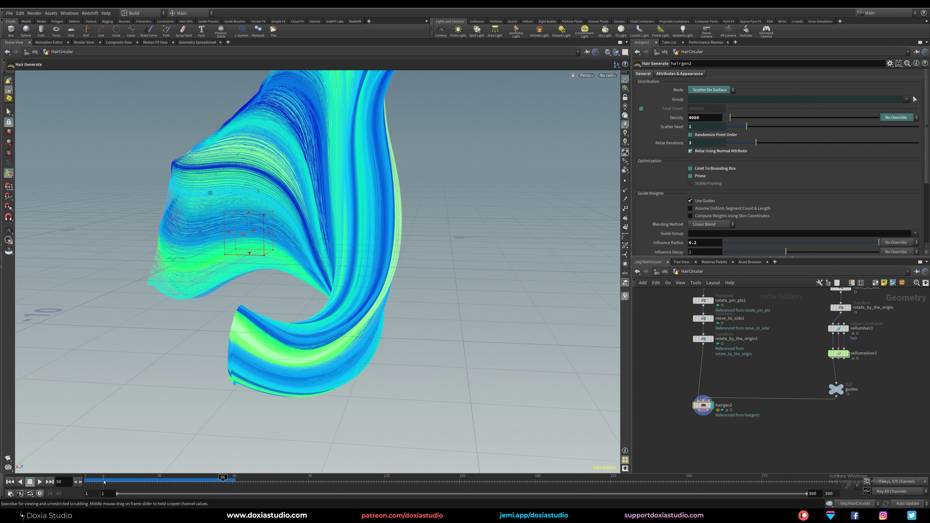
{"action": "left_click_drag", "start_coordinate": [104, 481], "coordinate": [348, 482]}
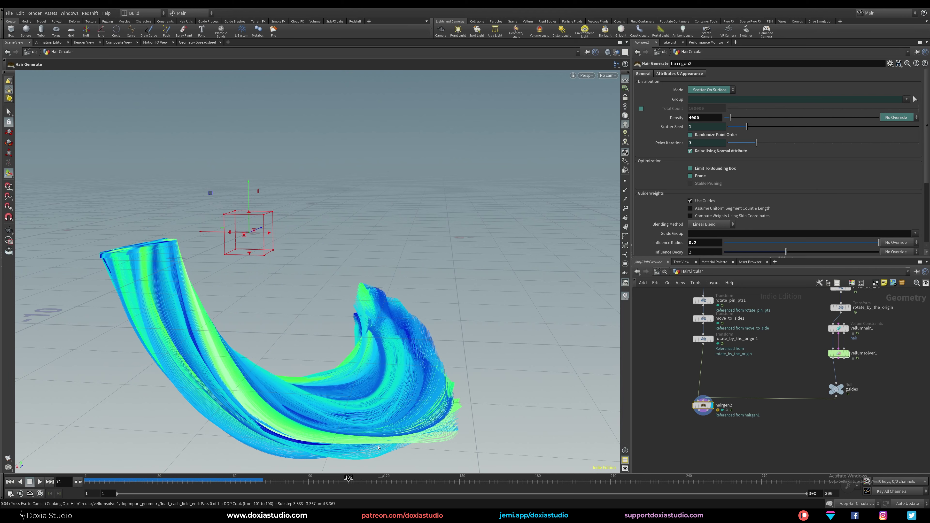
Examine the roots and swirl of the dense hair tuft up close at frame 120.
{"action": "key", "text": "Escape"}
{"action": "left_click_drag", "start_coordinate": [268, 394], "coordinate": [303, 369]}
{"action": "scroll", "coordinate": [366, 326], "scroll_direction": "up", "scroll_amount": 5}
{"action": "key", "text": "Return"}
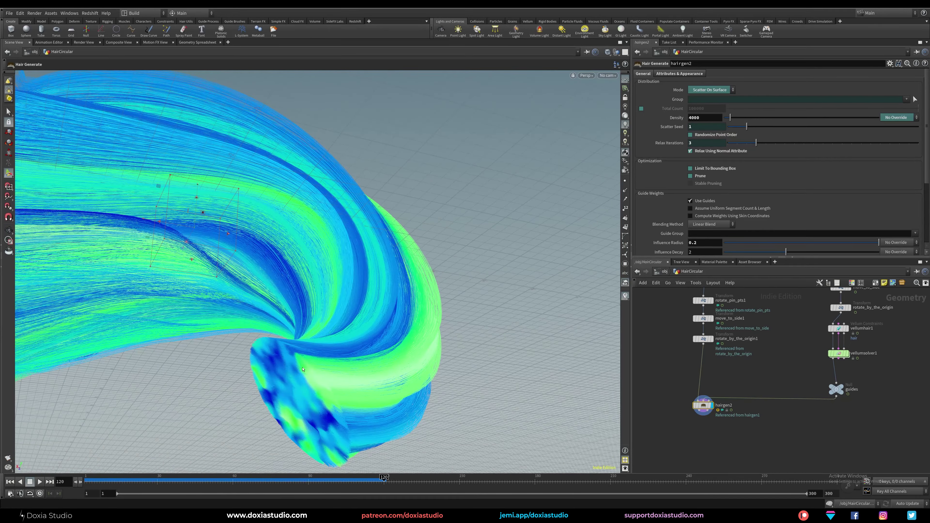
{"action": "left_click_drag", "start_coordinate": [304, 413], "coordinate": [381, 407]}
{"action": "middle_click_drag", "start_coordinate": [773, 344], "coordinate": [763, 427]}
{"action": "left_click_drag", "start_coordinate": [456, 388], "coordinate": [305, 377], "text": "alt"}
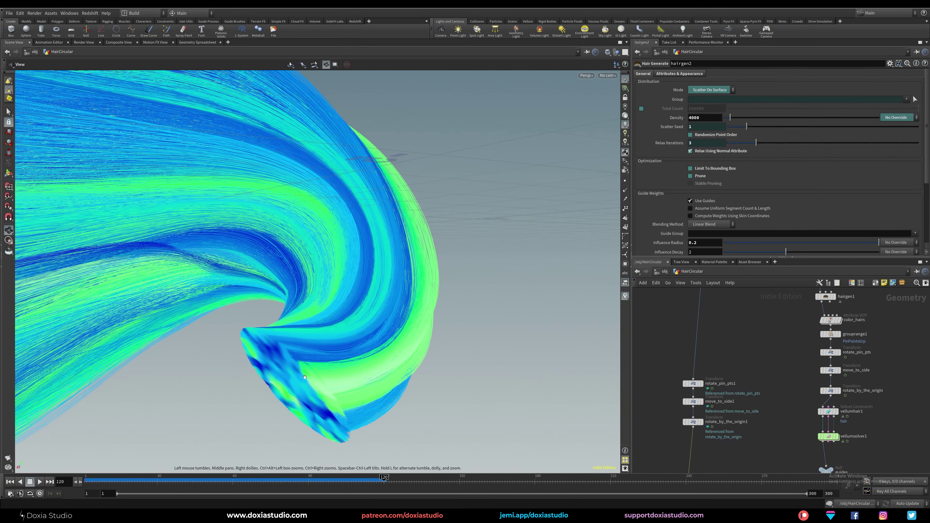
{"action": "scroll", "coordinate": [305, 378], "scroll_direction": "down", "scroll_amount": 3}
{"action": "middle_click_drag", "start_coordinate": [305, 377], "coordinate": [306, 451], "text": "alt"}
Line up the circle1 and base_geo nodes vertically in the network to tidy the start of the chain.
{"action": "middle_click_drag", "start_coordinate": [766, 353], "coordinate": [766, 400]}
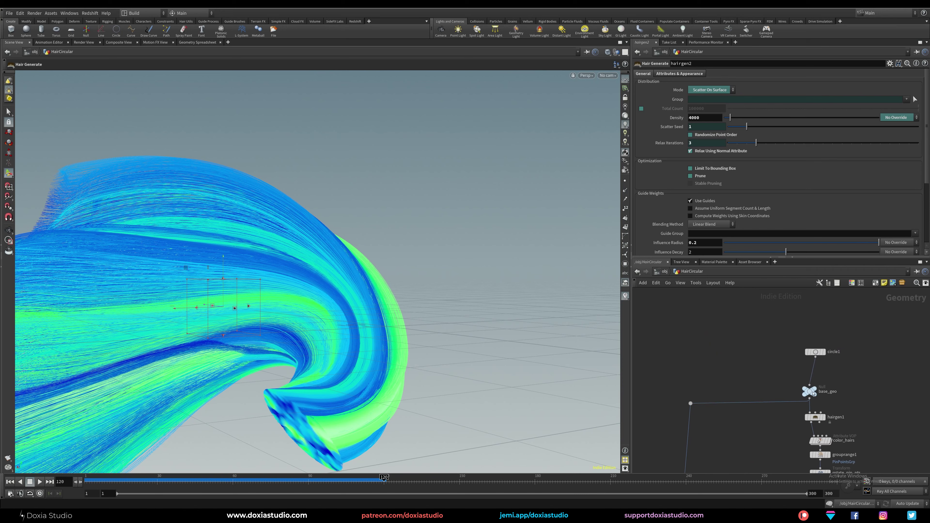
{"action": "left_click_drag", "start_coordinate": [813, 393], "coordinate": [823, 395]}
{"action": "scroll", "coordinate": [856, 379], "scroll_direction": "up", "scroll_amount": 1}
{"action": "middle_click_drag", "start_coordinate": [856, 379], "coordinate": [814, 382]}
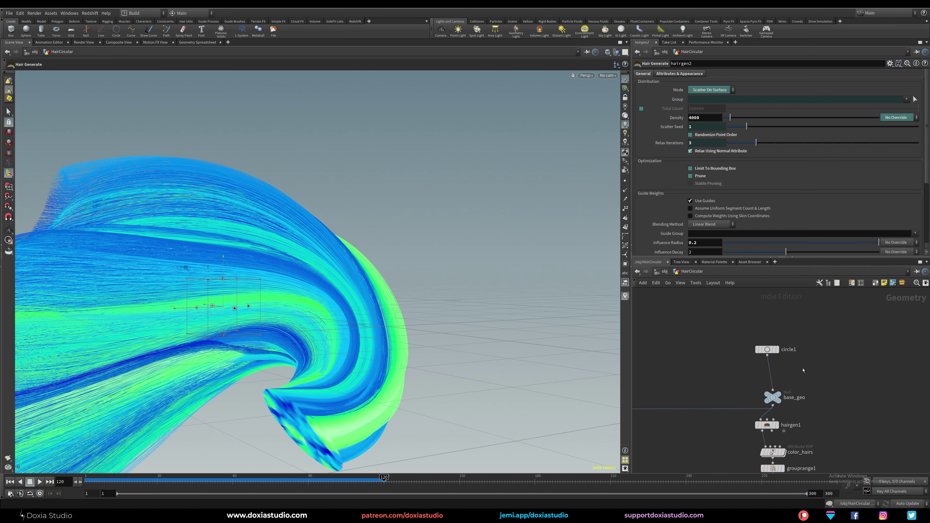
{"action": "left_click_drag", "start_coordinate": [767, 349], "coordinate": [774, 347]}
{"action": "middle_click_drag", "start_coordinate": [774, 375], "coordinate": [766, 357]}
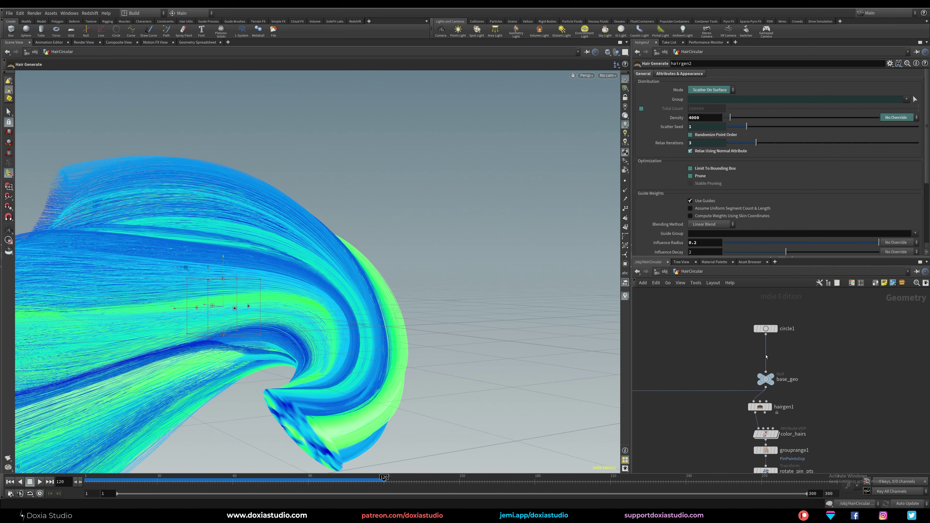
Insert a Mountain node between circle1 and base_geo, with base_geo displayed.
{"action": "key", "text": "Tab"}
{"action": "mouse_move", "coordinate": [788, 356]}
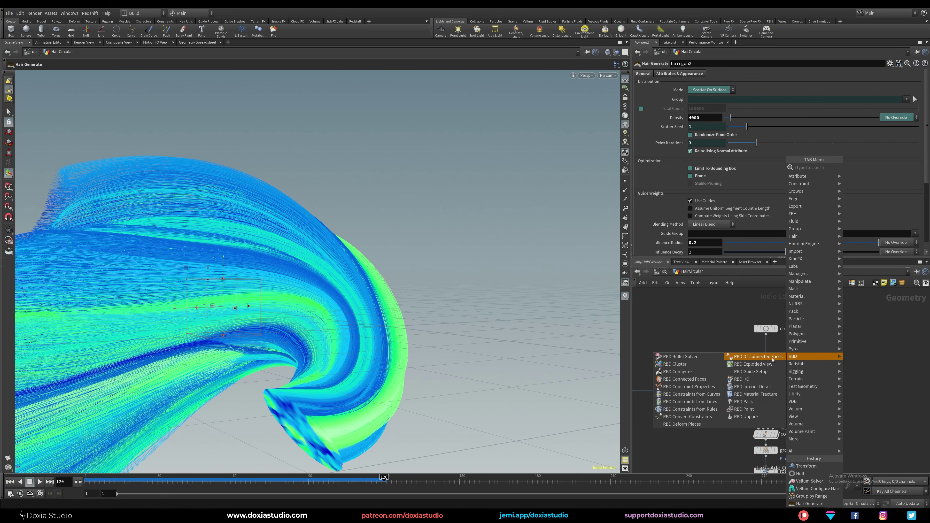
{"action": "type", "text": "mount"}
{"action": "key", "text": "Return"}
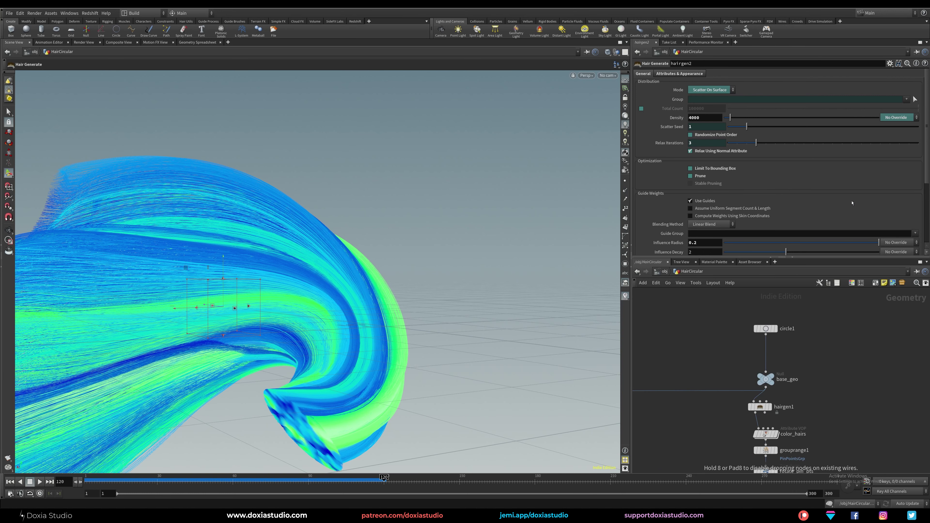
{"action": "left_click", "coordinate": [809, 354]}
{"action": "left_click", "coordinate": [771, 376]}
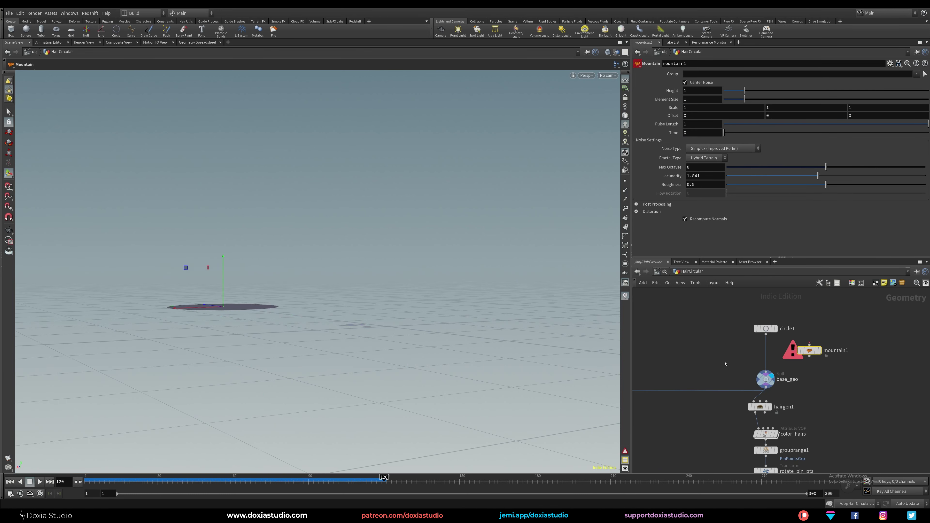
{"action": "left_click_drag", "start_coordinate": [801, 350], "coordinate": [757, 354]}
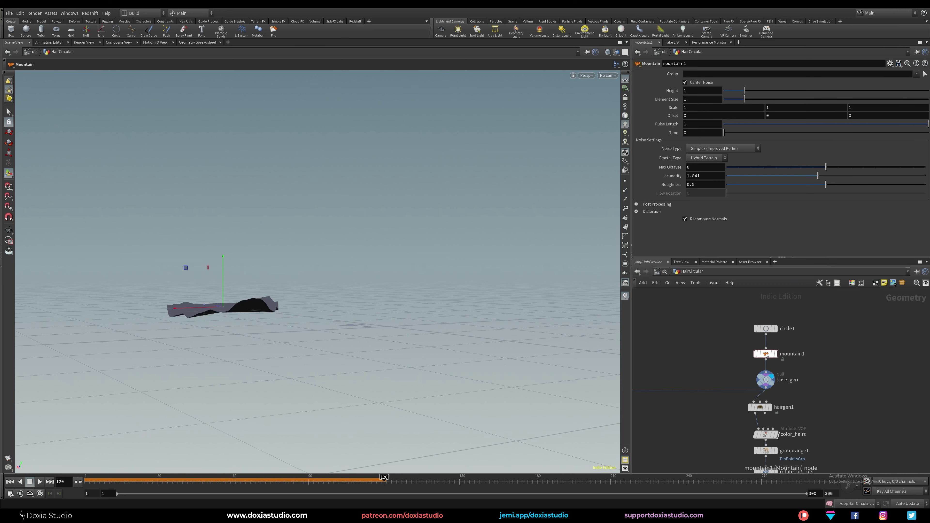
Return to frame 1 and set the Mountain node's Height to 10.
{"action": "right_click_drag", "start_coordinate": [150, 317], "coordinate": [296, 301], "text": "alt"}
{"action": "left_click_drag", "start_coordinate": [296, 301], "coordinate": [307, 326], "text": "alt"}
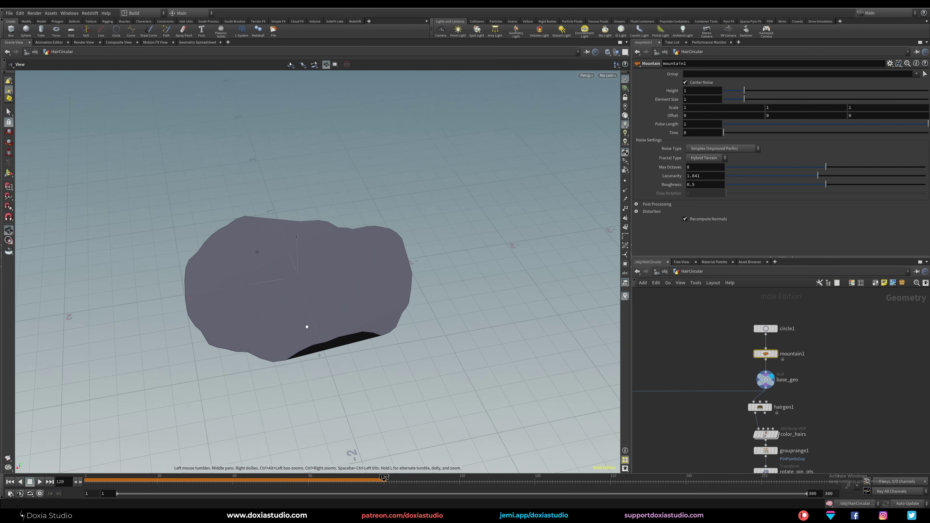
{"action": "right_click_drag", "start_coordinate": [308, 326], "coordinate": [319, 314], "text": "alt"}
{"action": "left_click_drag", "start_coordinate": [319, 313], "coordinate": [231, 262], "text": "alt"}
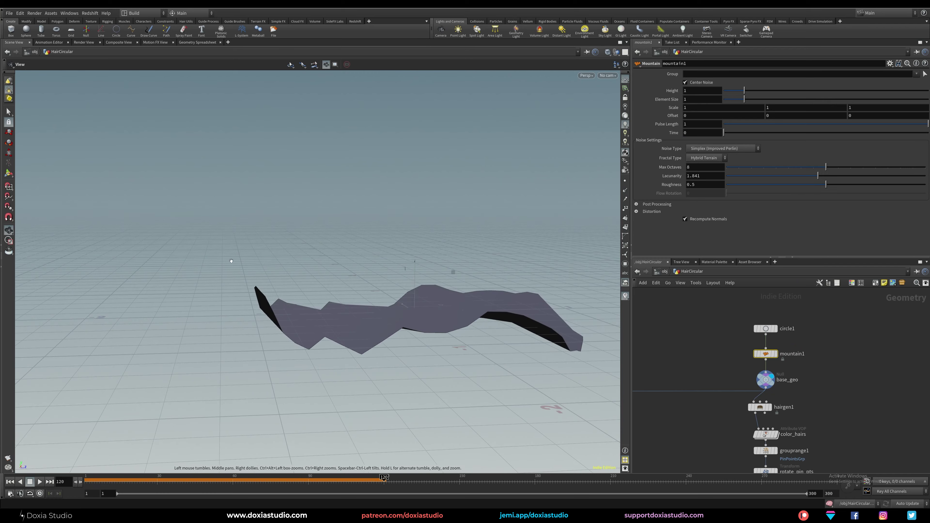
{"action": "right_click_drag", "start_coordinate": [403, 333], "coordinate": [384, 333], "text": "alt"}
{"action": "left_click_drag", "start_coordinate": [384, 332], "coordinate": [578, 190], "text": "alt"}
{"action": "key", "text": "ctrl+Up"}
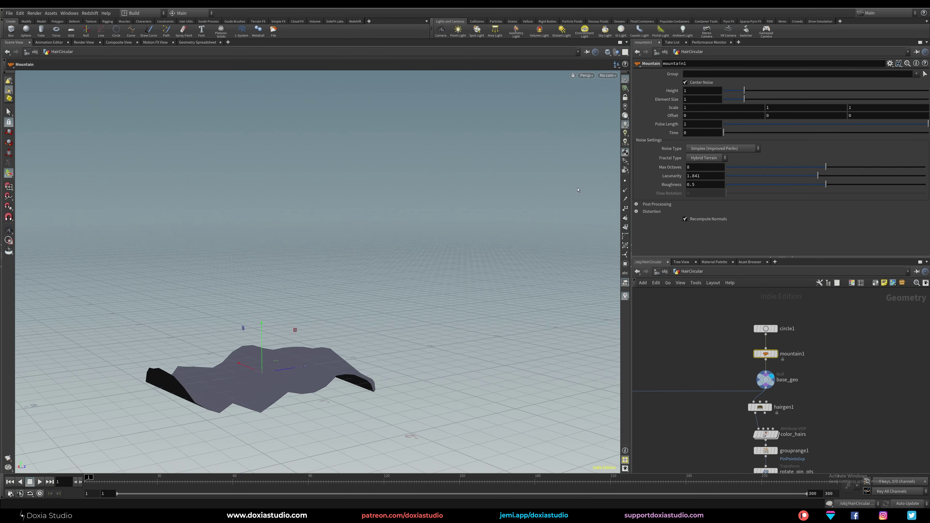
{"action": "left_click_drag", "start_coordinate": [760, 89], "coordinate": [929, 90]}
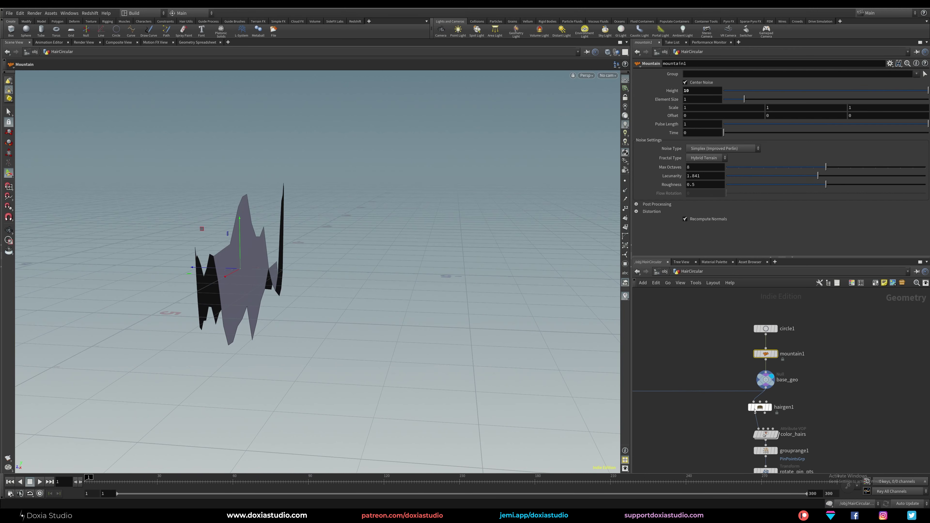
Compare the hairs grown by hairgen1 with the displaced circle by alternately displaying hairgen1, base_geo and mountain1.
{"action": "left_click", "coordinate": [769, 407]}
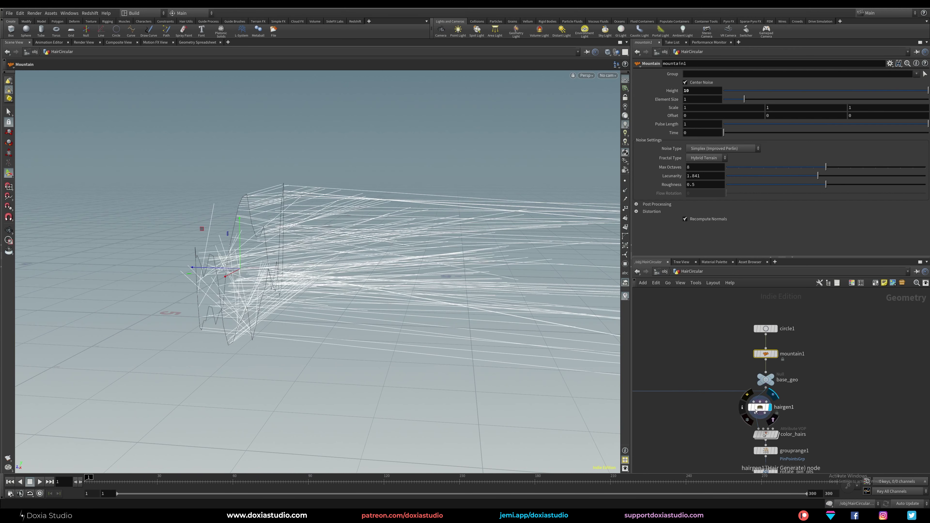
{"action": "left_click", "coordinate": [772, 379]}
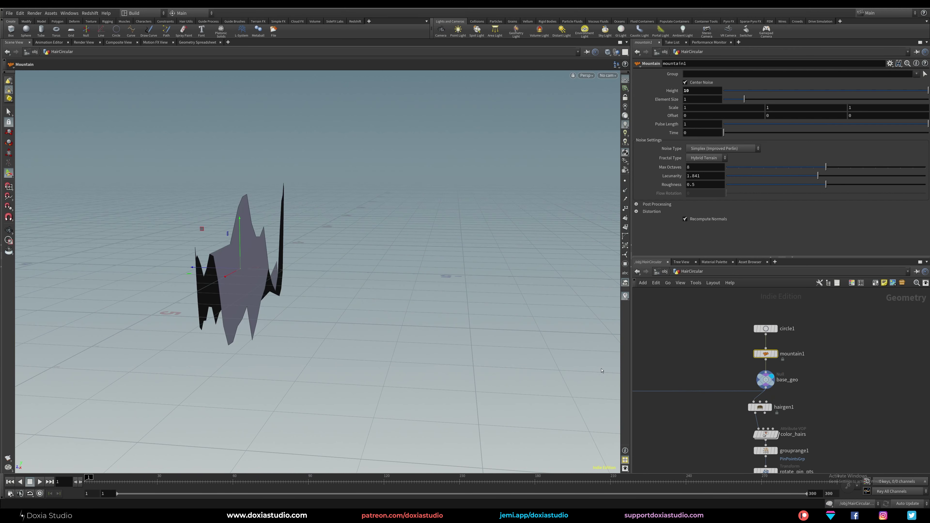
{"action": "left_click", "coordinate": [769, 408]}
{"action": "key", "text": "Escape"}
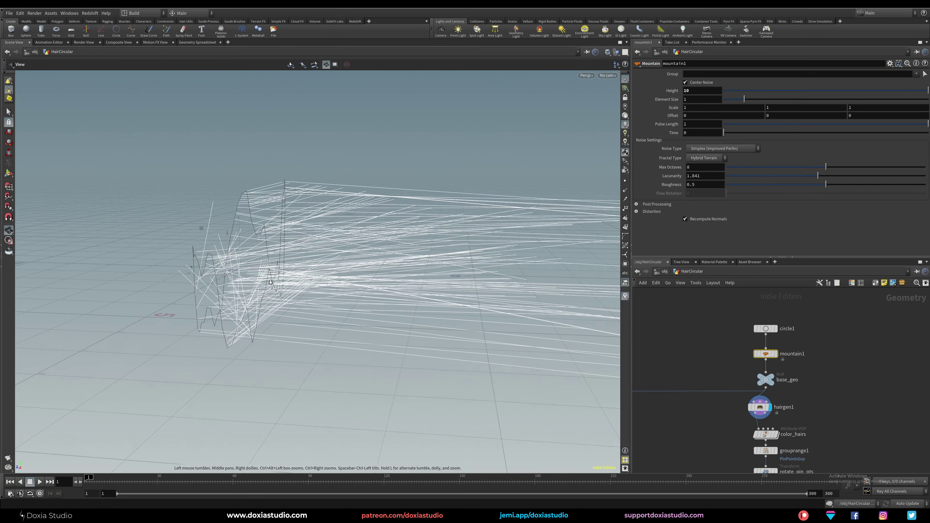
{"action": "left_click_drag", "start_coordinate": [270, 283], "coordinate": [356, 298]}
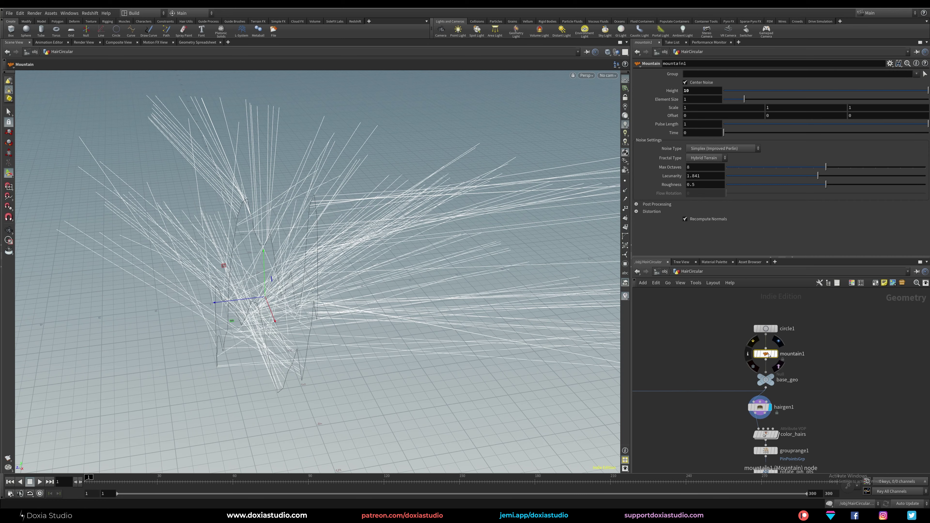
{"action": "left_click_drag", "start_coordinate": [761, 409], "coordinate": [761, 412]}
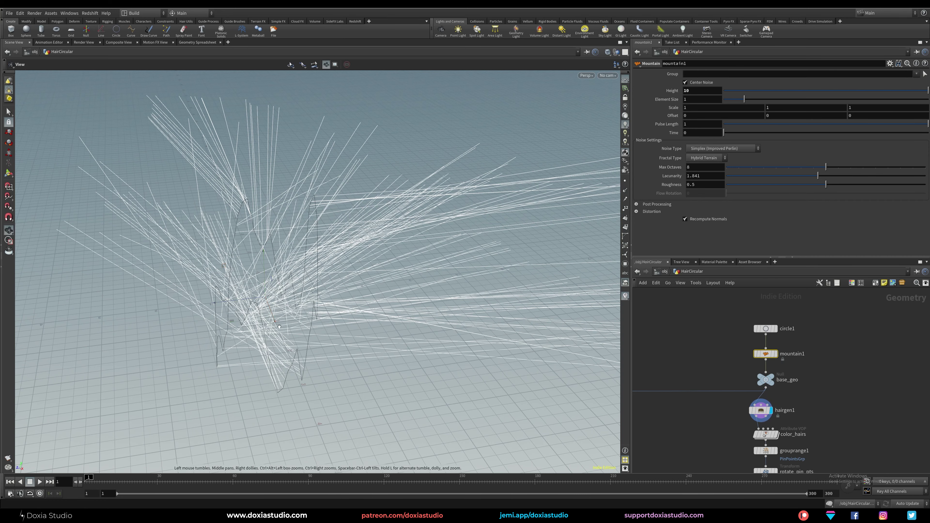
{"action": "right_click_drag", "start_coordinate": [432, 329], "coordinate": [410, 322], "text": "alt"}
{"action": "left_click", "coordinate": [775, 354]}
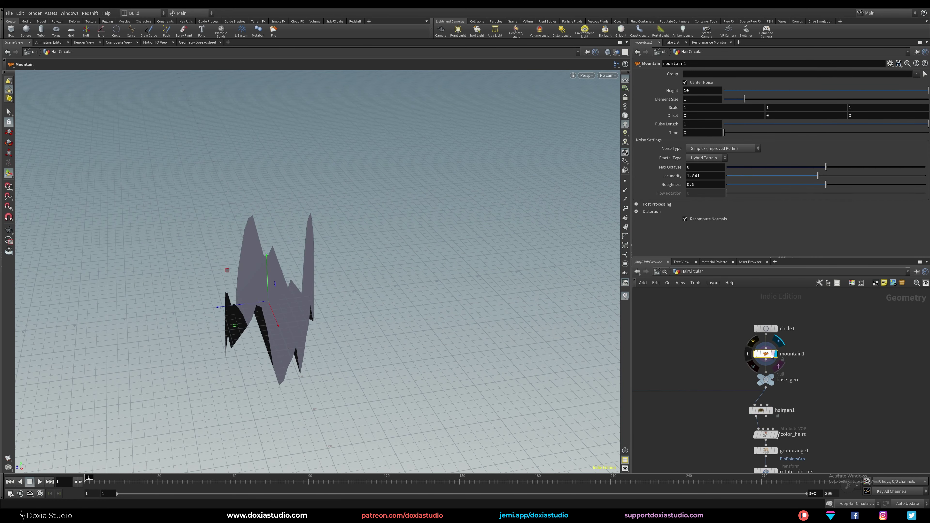
{"action": "left_click_drag", "start_coordinate": [312, 291], "coordinate": [341, 287]}
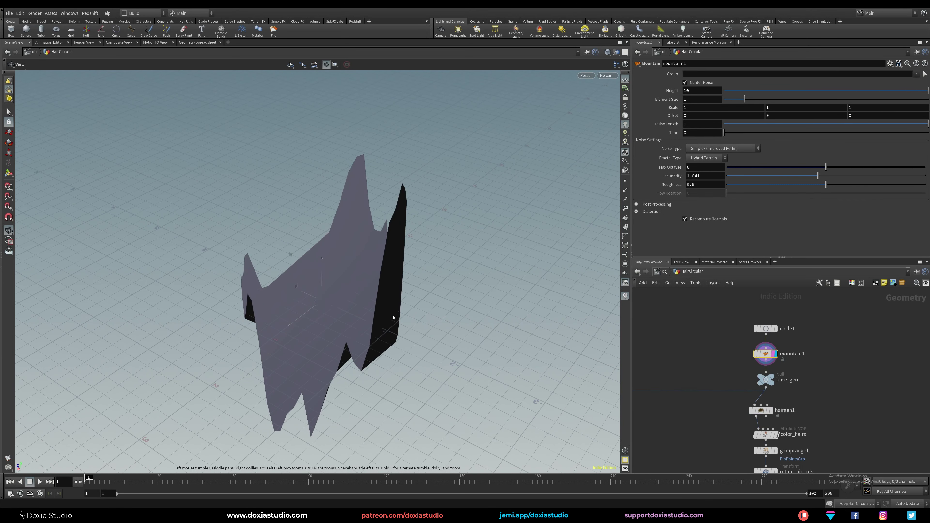
Display circle1 and insert a Subdivide node between circle1 and mountain1.
{"action": "left_click", "coordinate": [776, 329]}
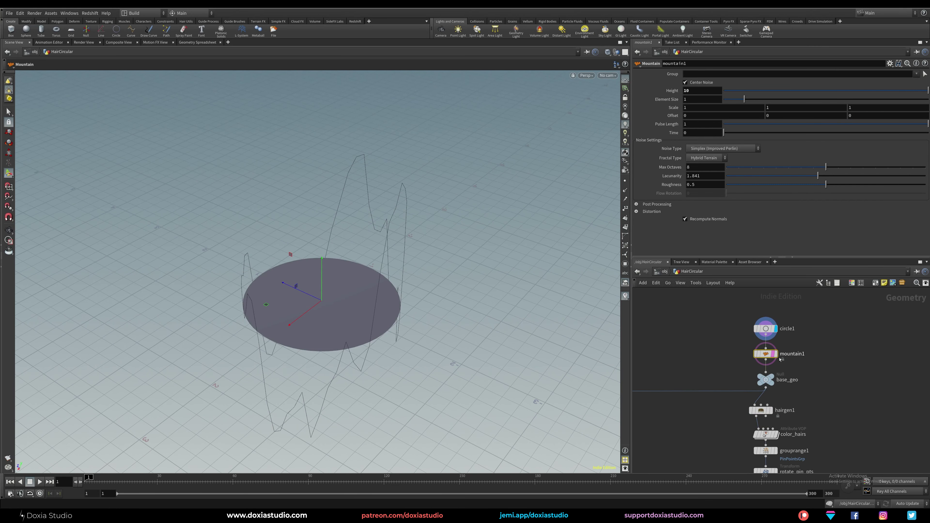
{"action": "left_click_drag", "start_coordinate": [771, 355], "coordinate": [767, 358]}
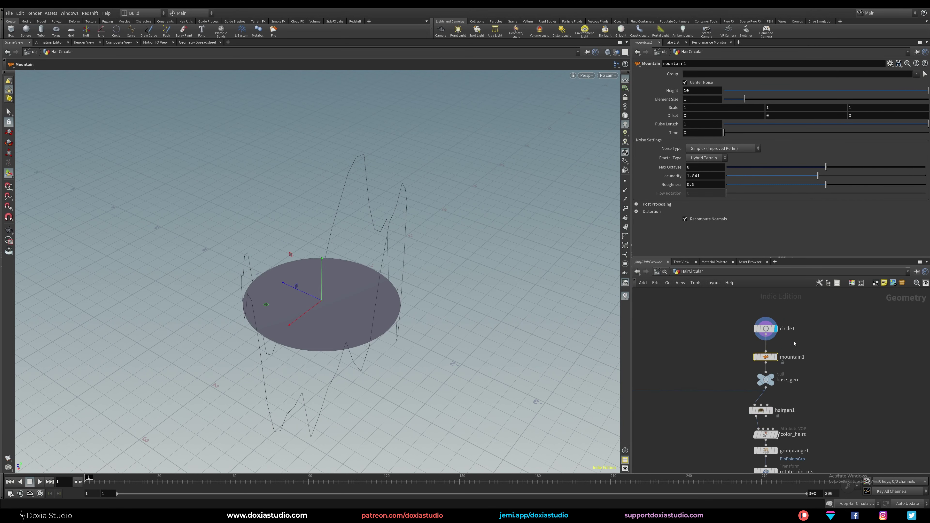
{"action": "left_click", "coordinate": [794, 343]}
{"action": "key", "text": "Tab"}
{"action": "type", "text": "sub"}
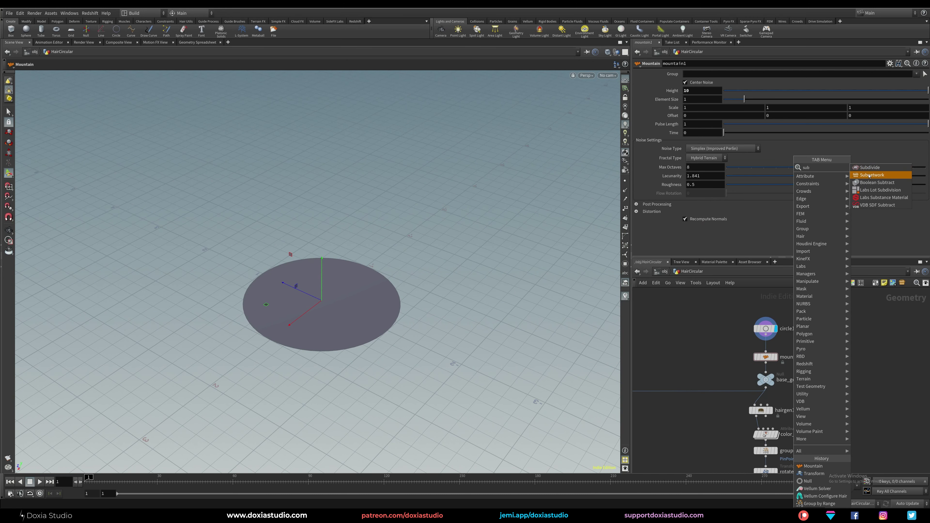
{"action": "key", "text": "Return"}
{"action": "left_click", "coordinate": [813, 347]}
{"action": "left_click_drag", "start_coordinate": [814, 347], "coordinate": [766, 351]}
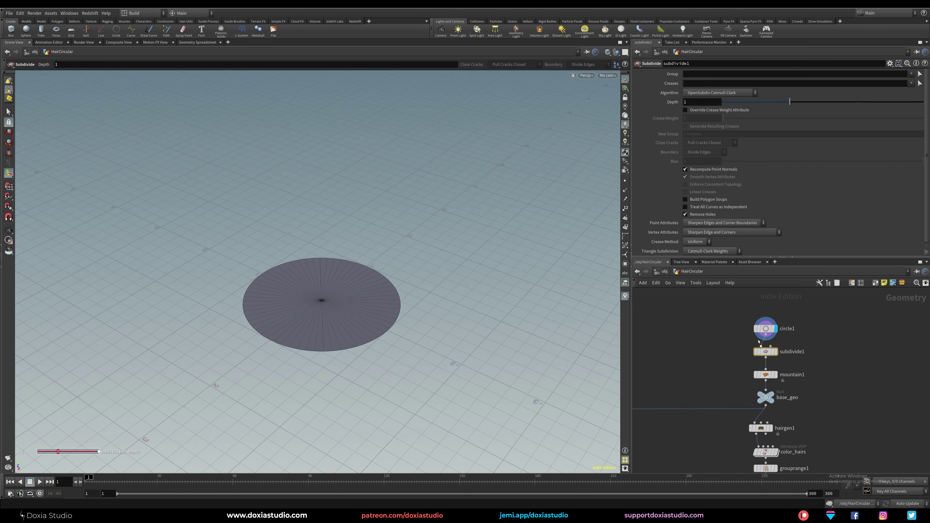
Set the Depth of subdivide1 to 2 and display the node.
{"action": "left_click", "coordinate": [765, 329]}
{"action": "left_click", "coordinate": [767, 352]}
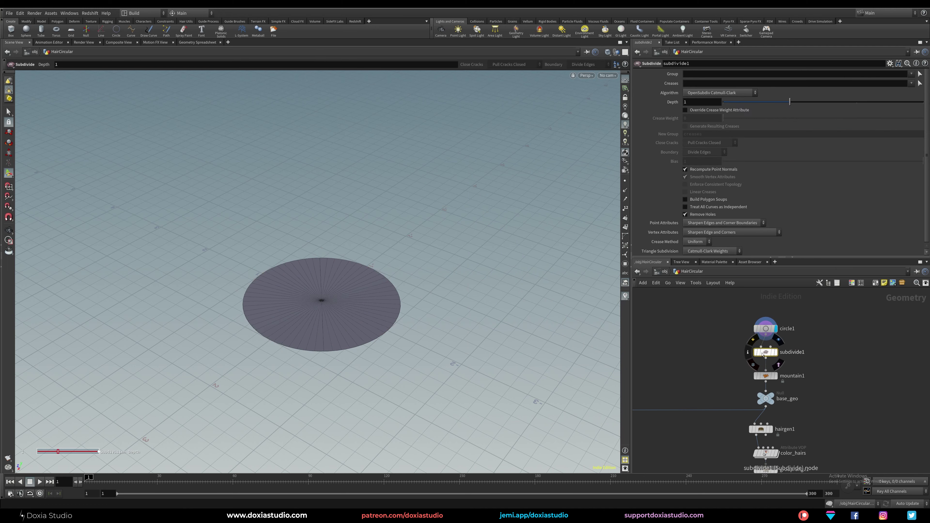
{"action": "key", "text": "BackSpace"}
{"action": "type", "text": "2"}
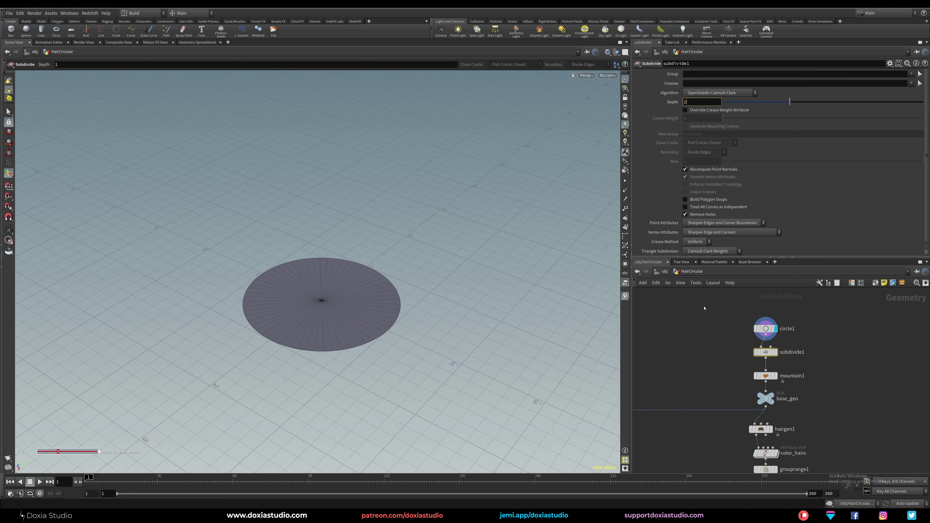
{"action": "key", "text": "Return"}
{"action": "left_click", "coordinate": [776, 353]}
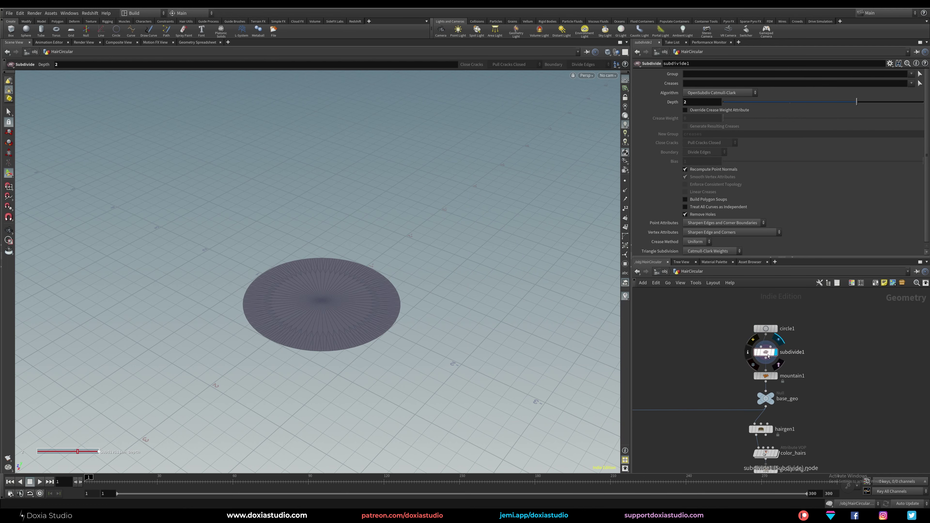
Raise the Depth of subdivide1 to 4 for a denser circle mesh.
{"action": "right_click_drag", "start_coordinate": [285, 328], "coordinate": [403, 271], "text": "alt"}
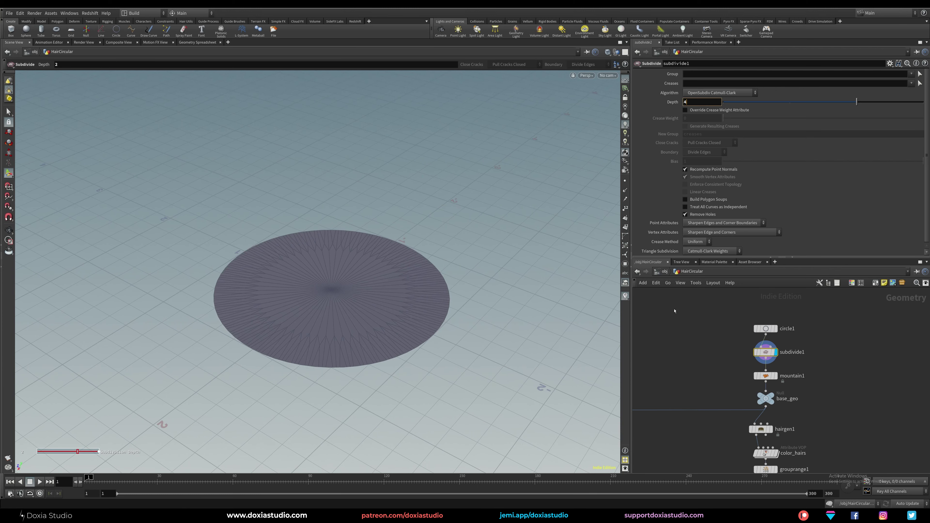
{"action": "key", "text": "Return"}
{"action": "right_click_drag", "start_coordinate": [358, 316], "coordinate": [395, 315], "text": "alt"}
{"action": "left_click_drag", "start_coordinate": [395, 315], "coordinate": [393, 366], "text": "alt"}
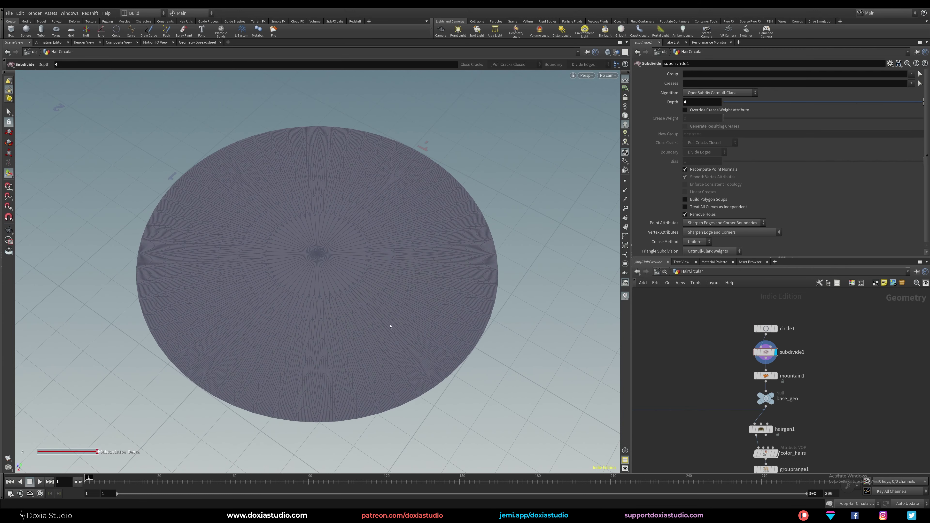
Display mountain1 and examine the displaced shape of the subdivided circle from several angles.
{"action": "middle_click_drag", "start_coordinate": [679, 374], "coordinate": [672, 321]}
{"action": "left_click", "coordinate": [767, 323]}
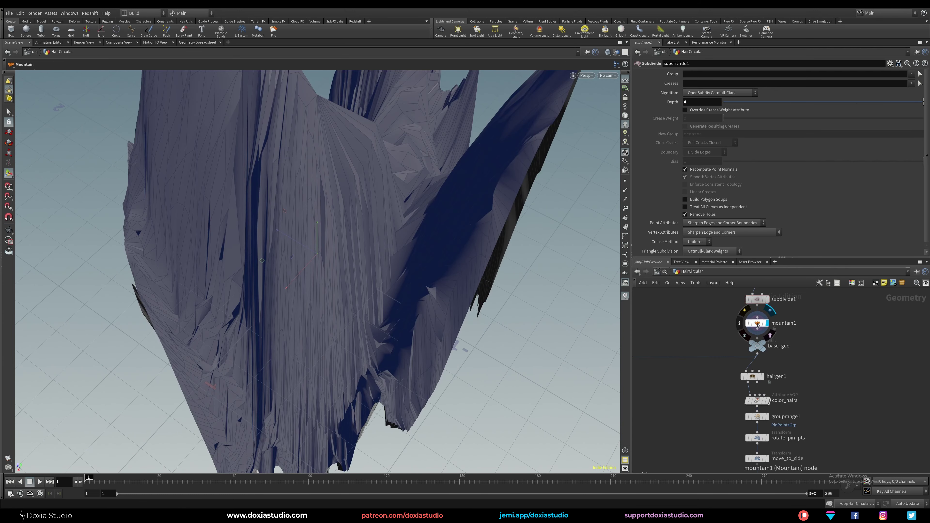
{"action": "left_click", "coordinate": [758, 323]}
{"action": "right_click_drag", "start_coordinate": [340, 303], "coordinate": [353, 308], "text": "alt"}
{"action": "left_click_drag", "start_coordinate": [353, 307], "coordinate": [292, 274], "text": "alt"}
{"action": "middle_click_drag", "start_coordinate": [736, 399], "coordinate": [747, 389]}
Display hairgen1 and examine the directions in which hairs grow from the displaced surface.
{"action": "left_click", "coordinate": [774, 365]}
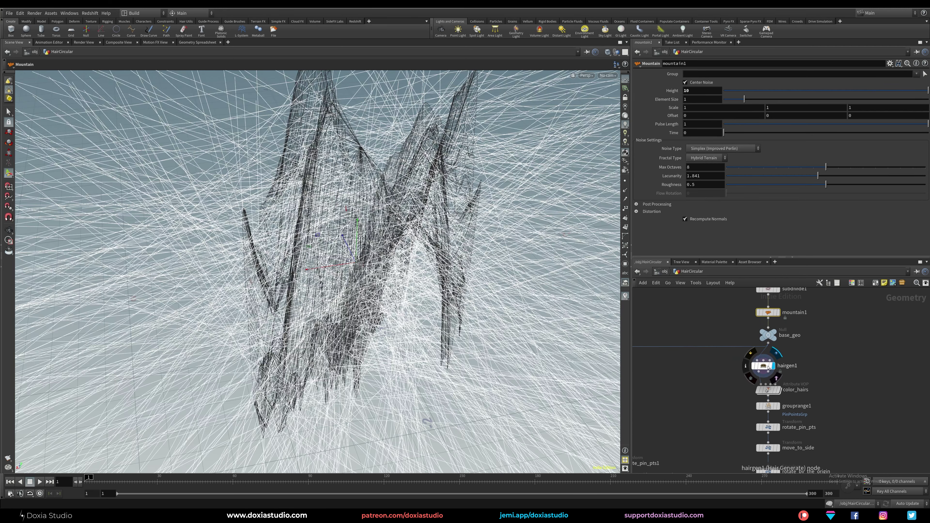
{"action": "left_click", "coordinate": [763, 365]}
{"action": "right_click", "coordinate": [413, 254]}
{"action": "right_click_drag", "start_coordinate": [413, 253], "coordinate": [406, 282], "text": "alt"}
{"action": "left_click_drag", "start_coordinate": [406, 330], "coordinate": [462, 357], "text": "alt"}
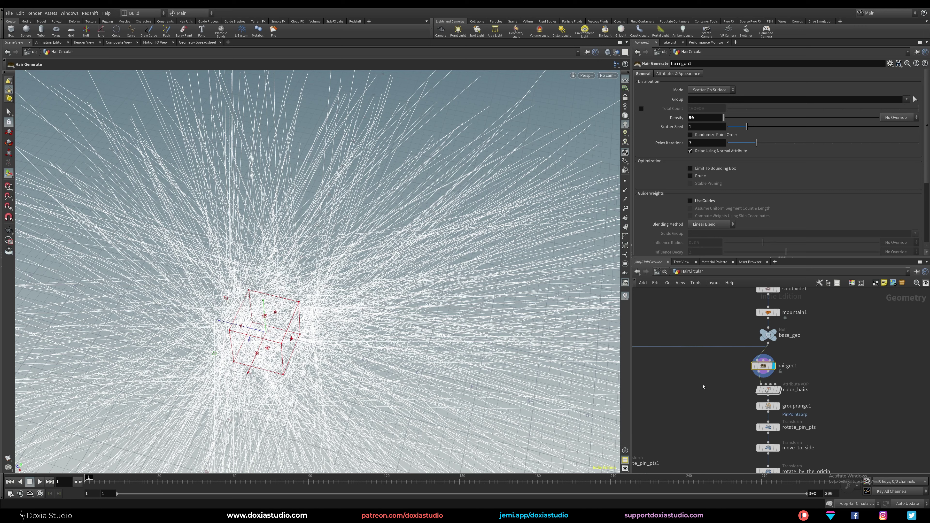
Display base_geo and insert a Point Wrangle node between mountain1 and base_geo.
{"action": "left_click", "coordinate": [774, 331]}
{"action": "left_click_drag", "start_coordinate": [768, 339], "coordinate": [767, 341]}
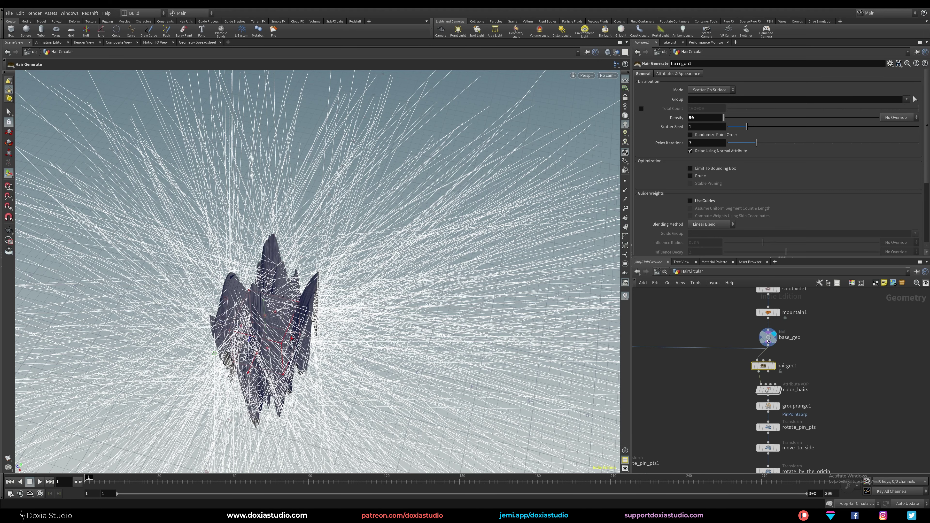
{"action": "middle_click_drag", "start_coordinate": [838, 322], "coordinate": [807, 341]}
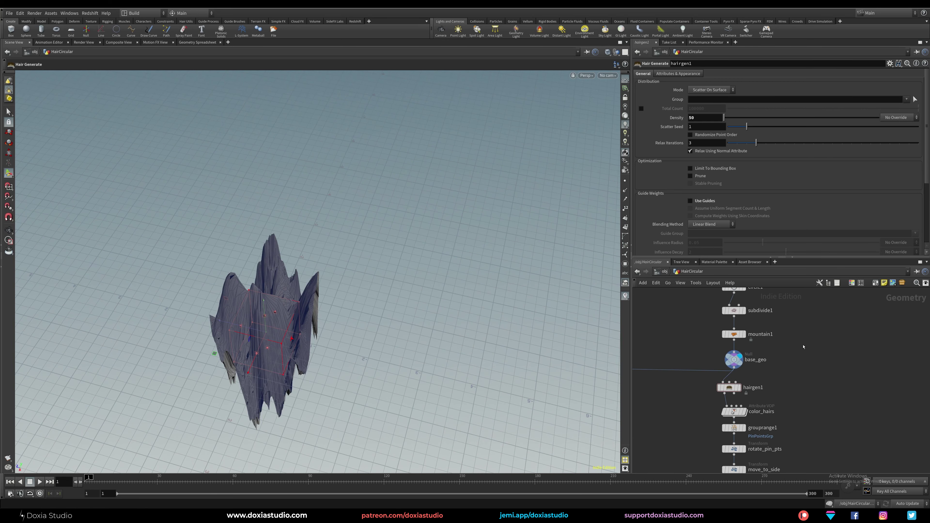
{"action": "key", "text": "Tab"}
{"action": "mouse_move", "coordinate": [808, 342]}
{"action": "type", "text": "wrang"}
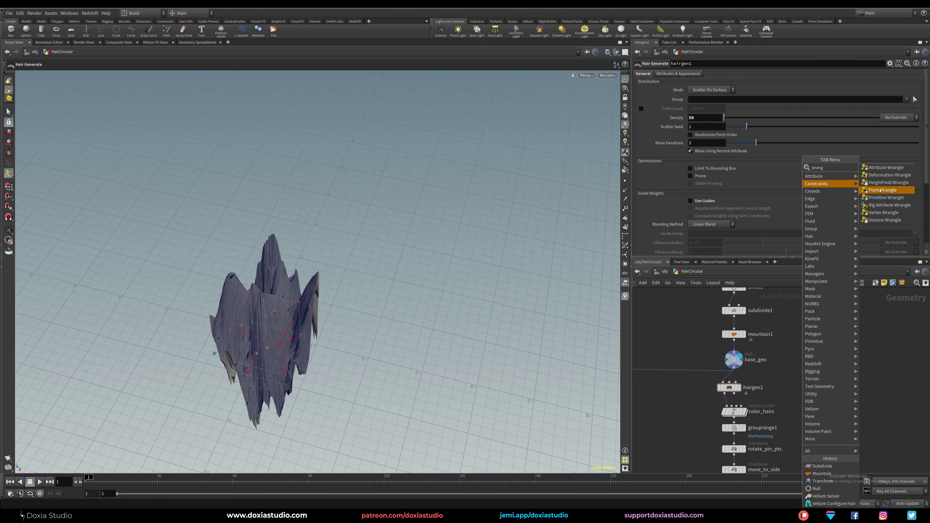
{"action": "left_click", "coordinate": [882, 190]}
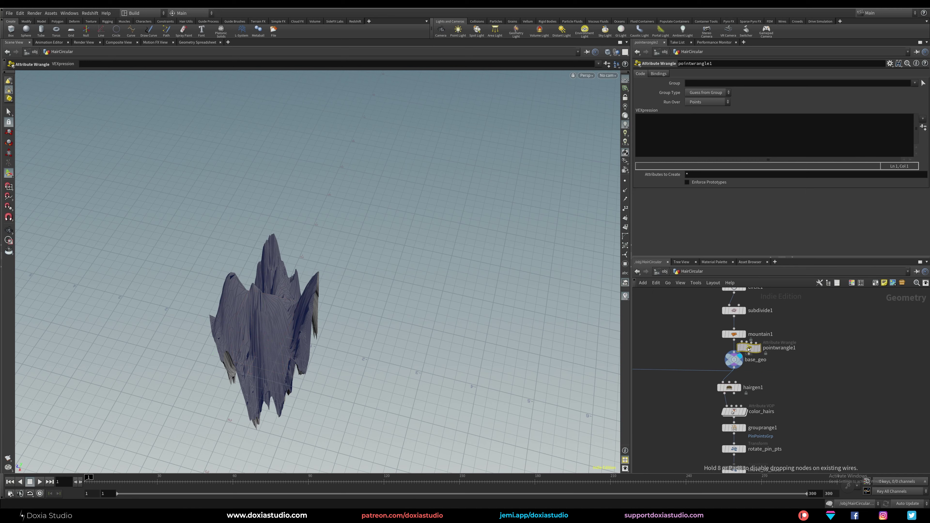
{"action": "left_click", "coordinate": [730, 359]}
Enter the VEX expression @N = set(0,-1,0); in the point wrangle so all normals point downward.
{"action": "left_click", "coordinate": [696, 132]}
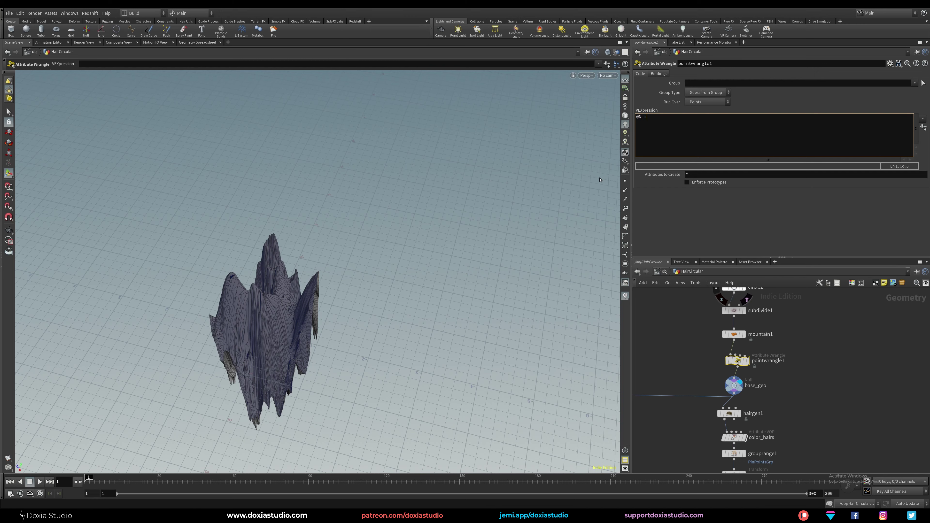
{"action": "type", "text": "set(0"}
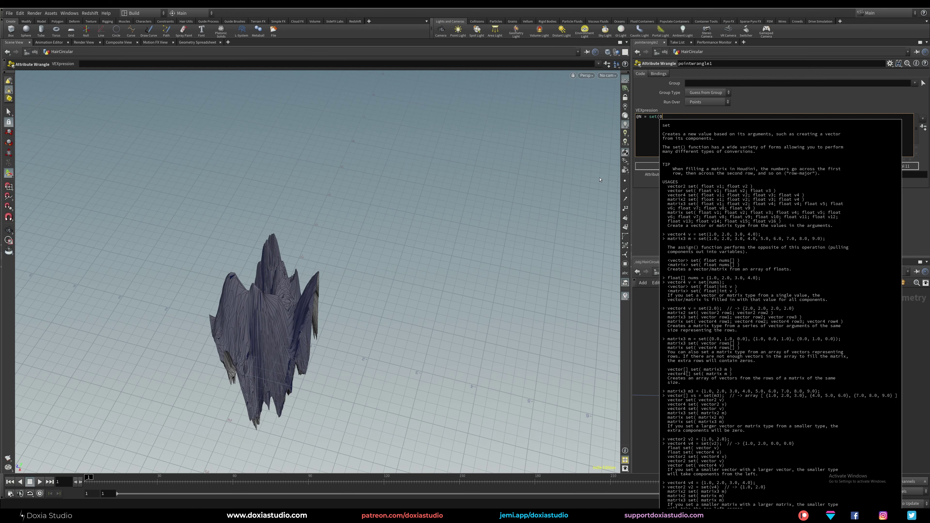
{"action": "key", "text": "Escape"}
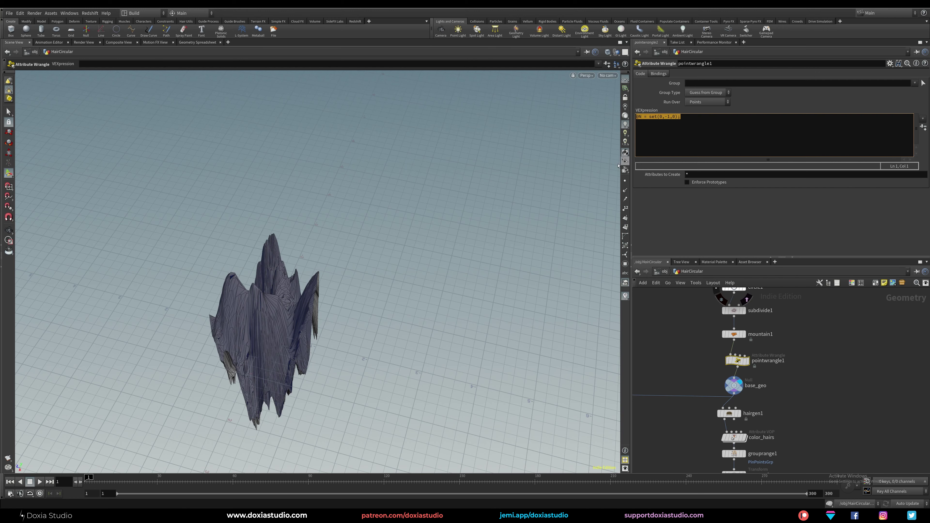
{"action": "left_click", "coordinate": [356, 343]}
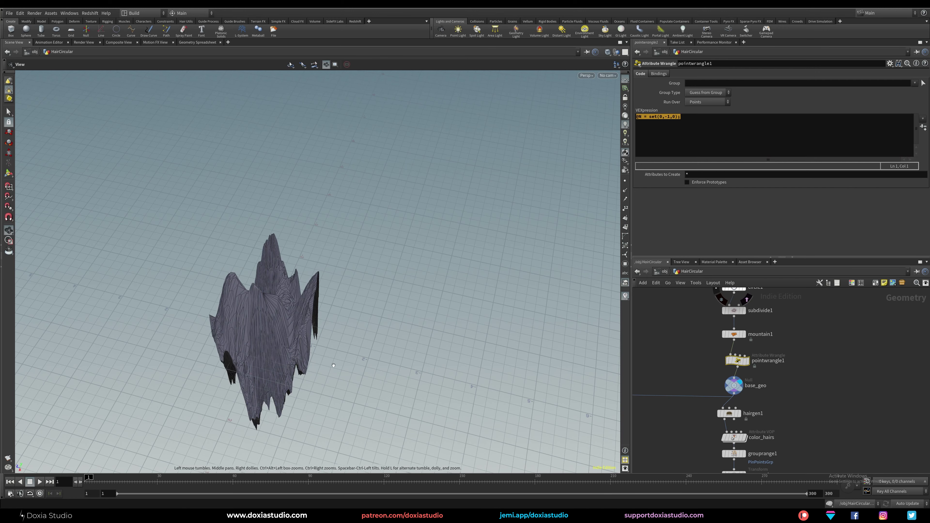
Display hairgen1 and examine how the hairs follow the overridden normals.
{"action": "middle_click_drag", "start_coordinate": [356, 343], "coordinate": [347, 289], "text": "alt"}
{"action": "left_click", "coordinate": [740, 415]}
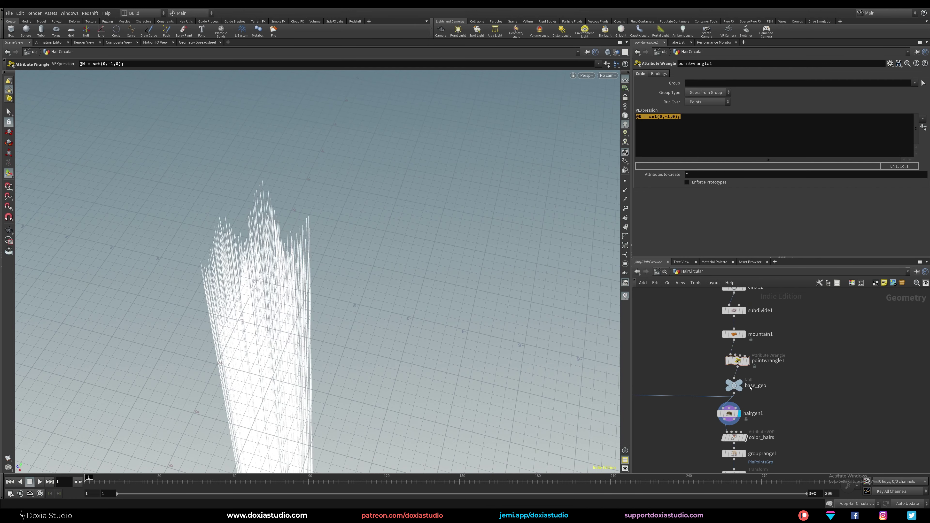
{"action": "mouse_move", "coordinate": [319, 370]}
{"action": "left_mouse_down", "text": "alt"}
{"action": "mouse_move", "coordinate": [249, 246]}
{"action": "mouse_move", "coordinate": [290, 315]}
{"action": "mouse_move", "coordinate": [384, 268]}
{"action": "mouse_move", "coordinate": [318, 332]}
{"action": "mouse_move", "coordinate": [337, 255]}
{"action": "mouse_move", "coordinate": [332, 287]}
{"action": "mouse_move", "coordinate": [360, 350]}
{"action": "mouse_move", "coordinate": [332, 346]}
{"action": "mouse_move", "coordinate": [326, 361]}
{"action": "left_mouse_up", "text": "alt"}
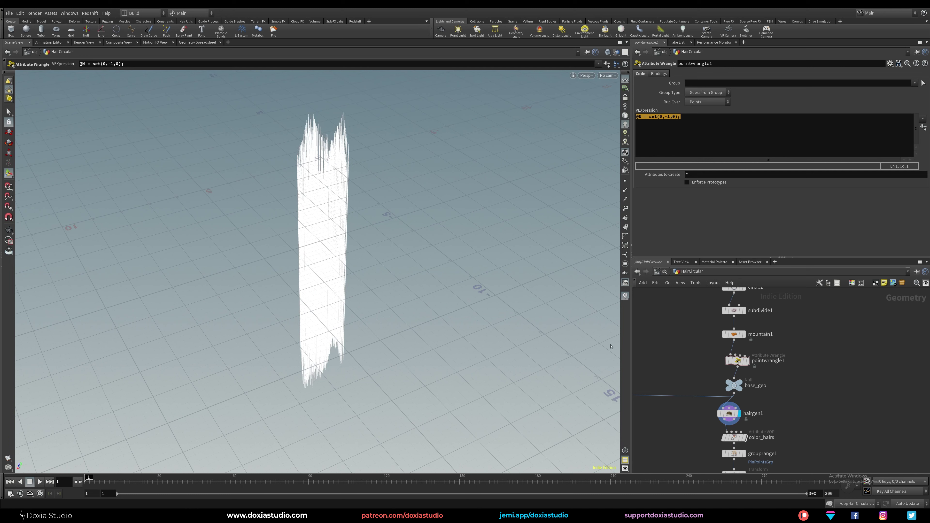
Display the guides null and play the Vellum simulation from frame 1 to frame 13 to check the hair motion.
{"action": "scroll", "coordinate": [748, 449], "scroll_direction": "down", "scroll_amount": 10}
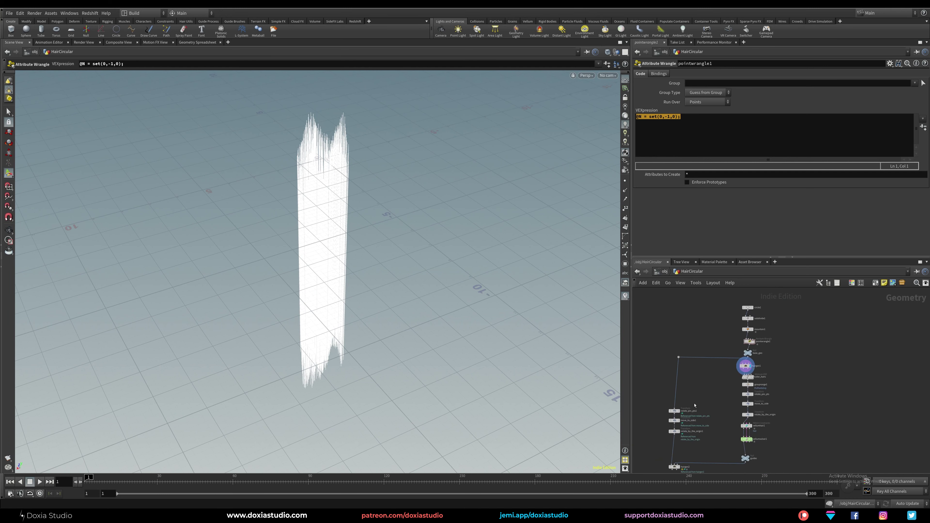
{"action": "middle_click_drag", "start_coordinate": [694, 405], "coordinate": [695, 370]}
{"action": "left_click", "coordinate": [748, 423]}
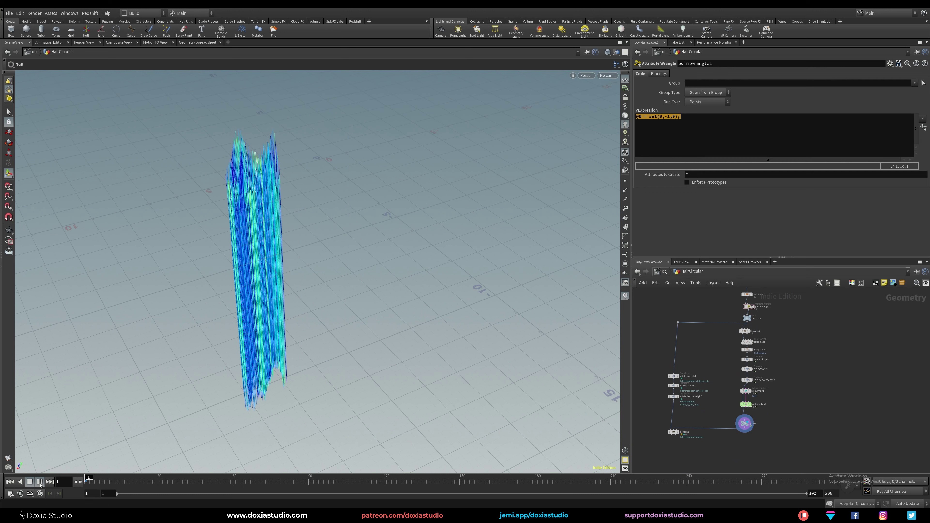
{"action": "left_click", "coordinate": [40, 482]}
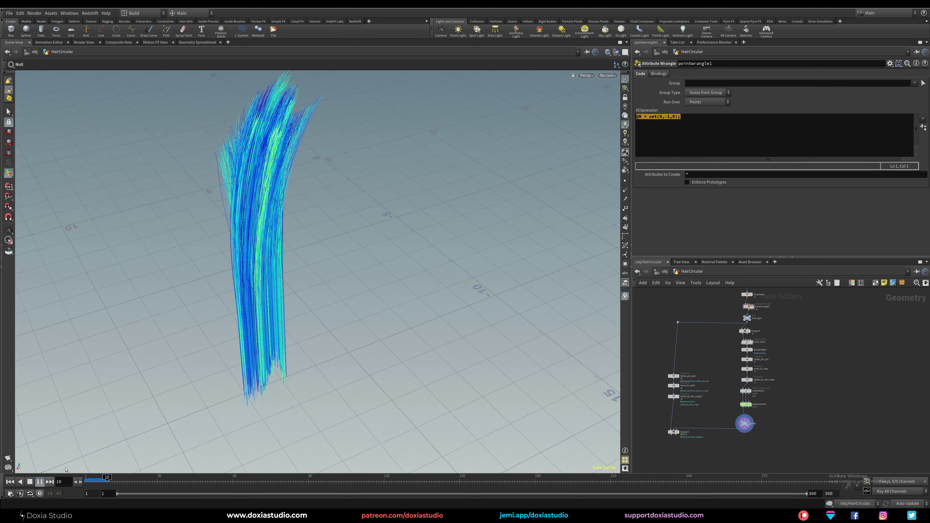
{"action": "left_click", "coordinate": [39, 481]}
{"action": "scroll", "coordinate": [279, 147], "scroll_direction": "down", "scroll_amount": 2}
{"action": "middle_click_drag", "start_coordinate": [280, 145], "coordinate": [277, 217], "text": "alt"}
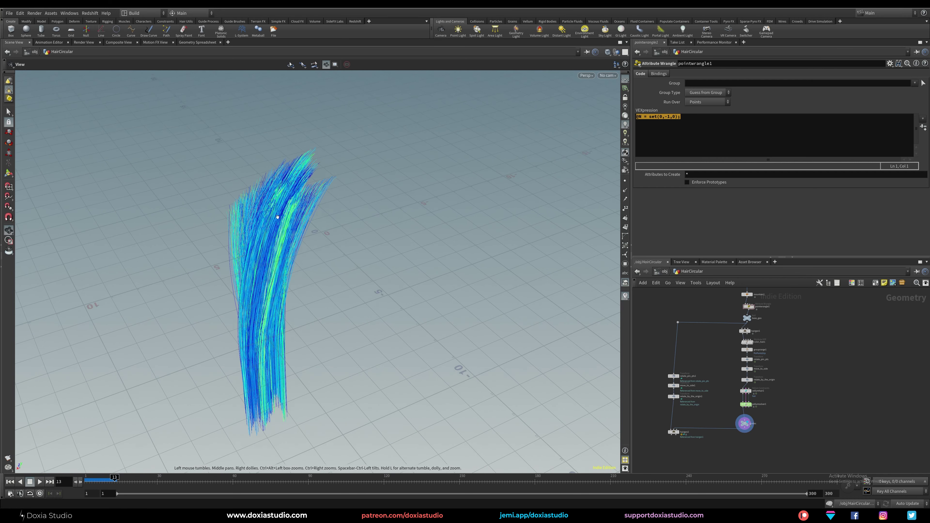
{"action": "key", "text": "Return"}
Move hairgen2 slightly lower in the network so it sits below the level of the guides null.
{"action": "middle_click_drag", "start_coordinate": [796, 386], "coordinate": [800, 355]}
{"action": "scroll", "coordinate": [688, 396], "scroll_direction": "up", "scroll_amount": 5}
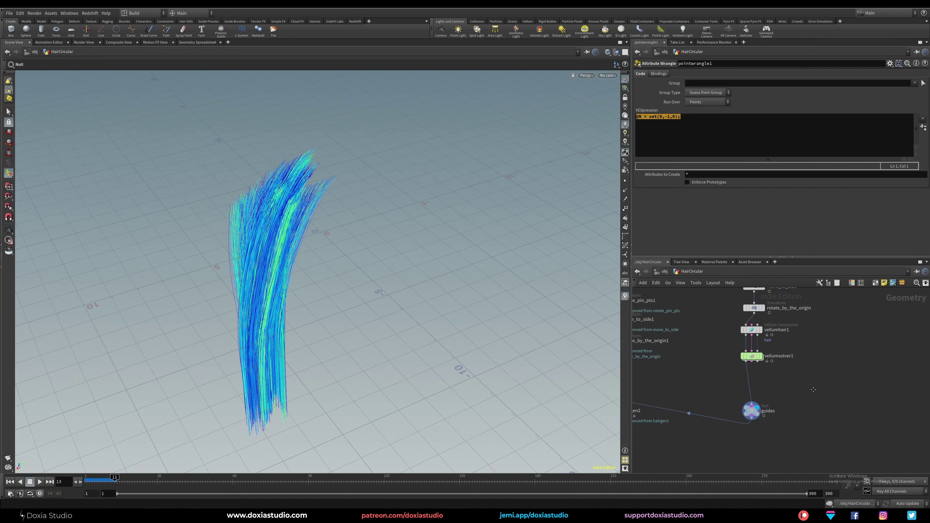
{"action": "left_click_drag", "start_coordinate": [661, 401], "coordinate": [666, 425]}
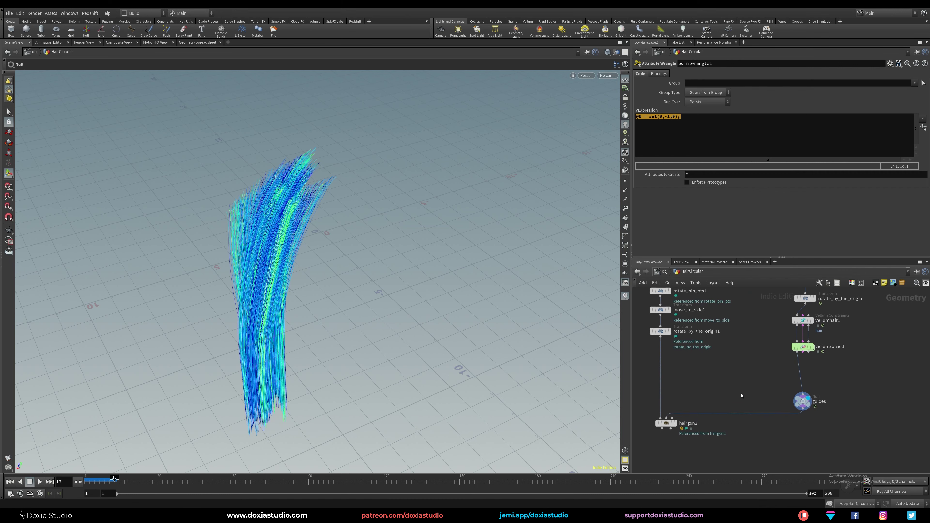
{"action": "scroll", "coordinate": [763, 380], "scroll_direction": "up", "scroll_amount": 4}
{"action": "scroll", "coordinate": [763, 380], "scroll_direction": "down", "scroll_amount": 1}
Insert a Vellum I/O node between vellumsolver1 and guides, display it, and inspect its Geometry File path.
{"action": "middle_click_drag", "start_coordinate": [808, 389], "coordinate": [757, 396]}
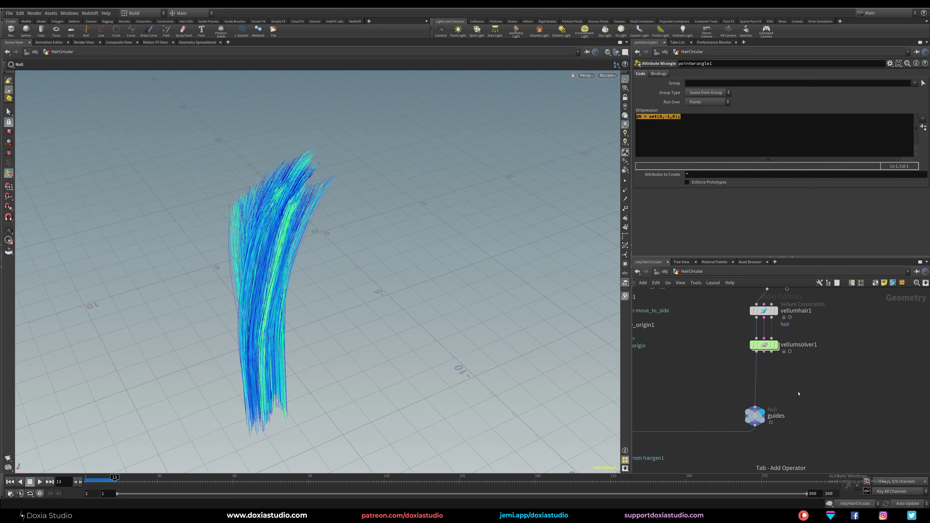
{"action": "key", "text": "Tab"}
{"action": "type", "text": "vellum"}
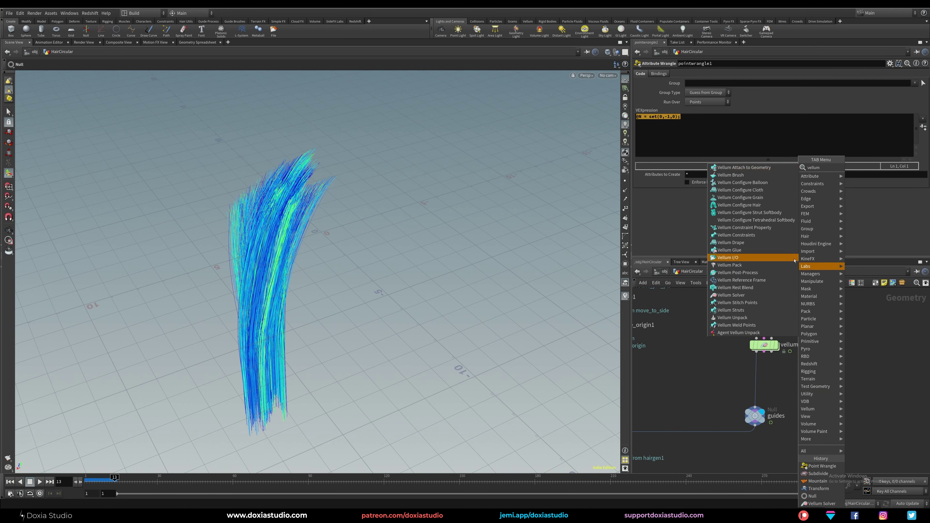
{"action": "left_click", "coordinate": [791, 258]}
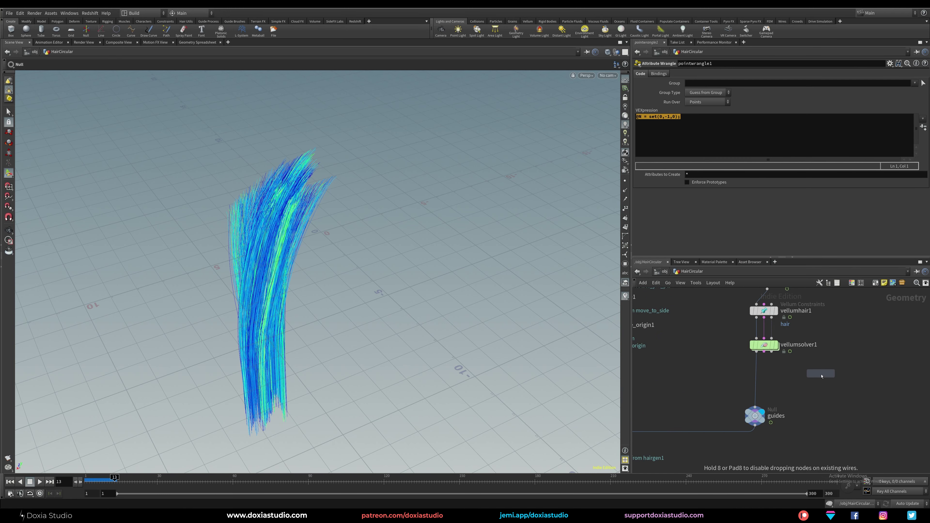
{"action": "left_click", "coordinate": [816, 392]}
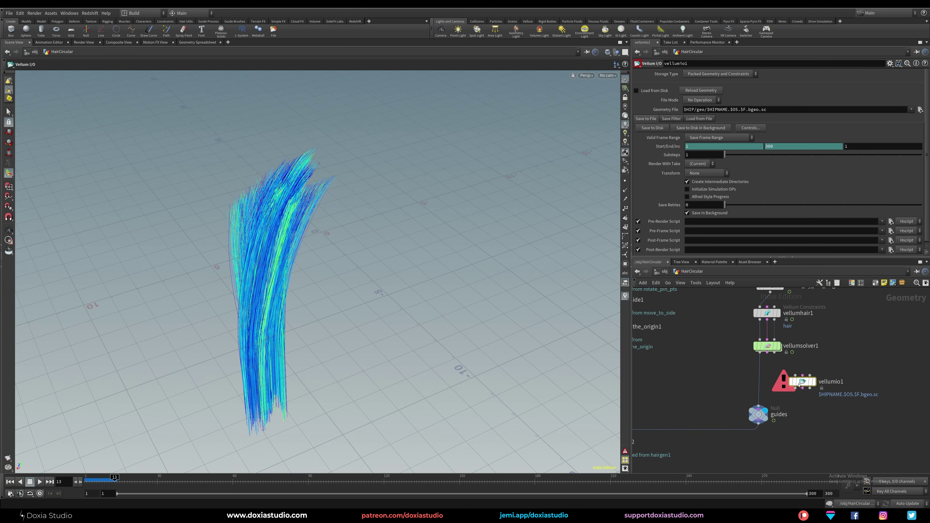
{"action": "left_click_drag", "start_coordinate": [799, 384], "coordinate": [769, 374]}
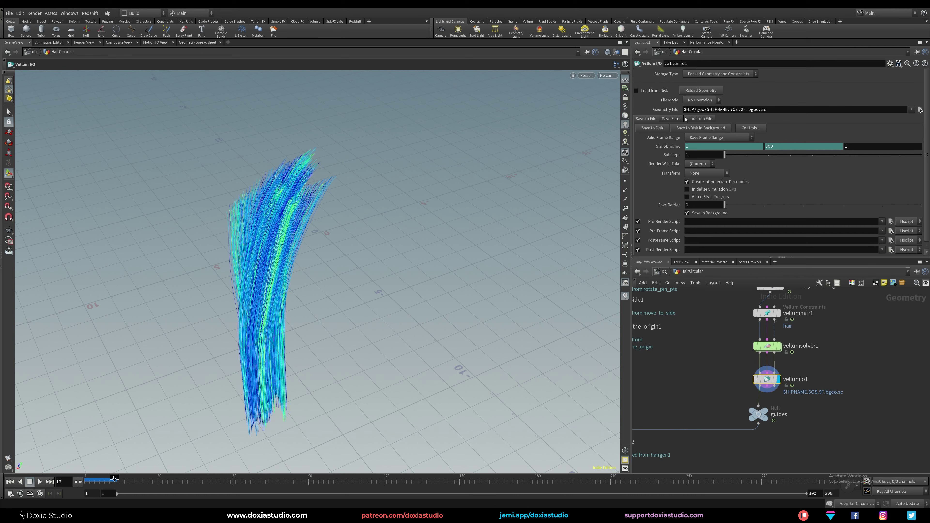
{"action": "left_click_drag", "start_coordinate": [706, 109], "coordinate": [741, 110]}
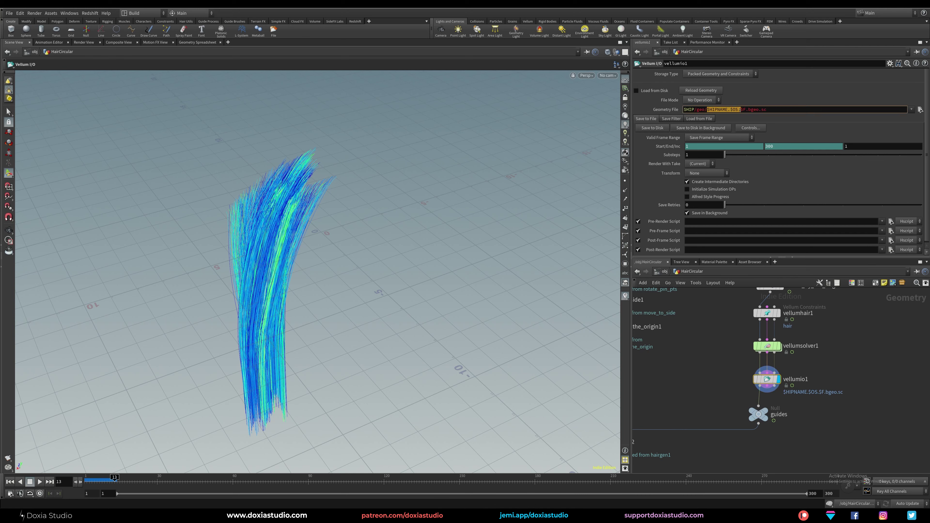
{"action": "left_click", "coordinate": [784, 103]}
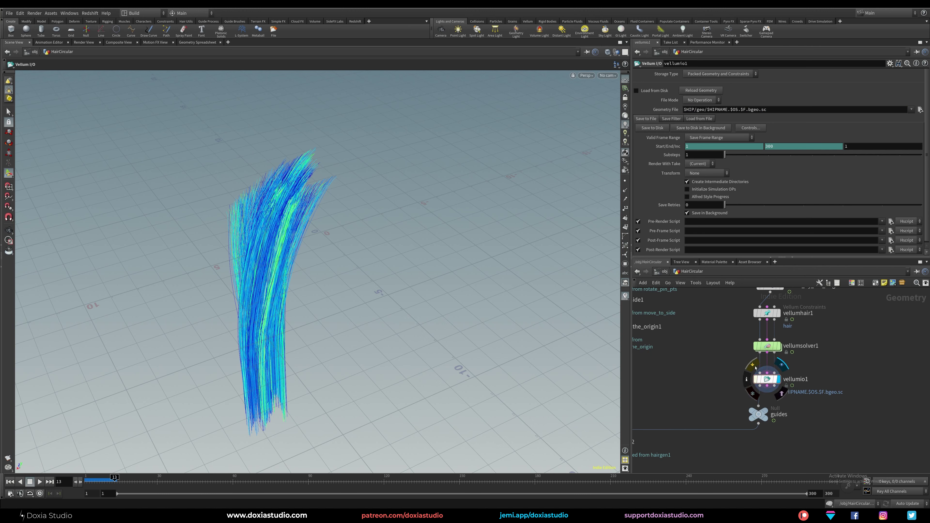
Look through the upstream part of the hair network and review hairgen1's distribution settings.
{"action": "left_click", "coordinate": [755, 382]}
{"action": "middle_click_drag", "start_coordinate": [710, 397], "coordinate": [752, 428]}
{"action": "left_click", "coordinate": [826, 365]}
{"action": "scroll", "coordinate": [744, 352], "scroll_direction": "down", "scroll_amount": 3}
{"action": "middle_click_drag", "start_coordinate": [757, 317], "coordinate": [715, 398]}
{"action": "left_click", "coordinate": [759, 357]}
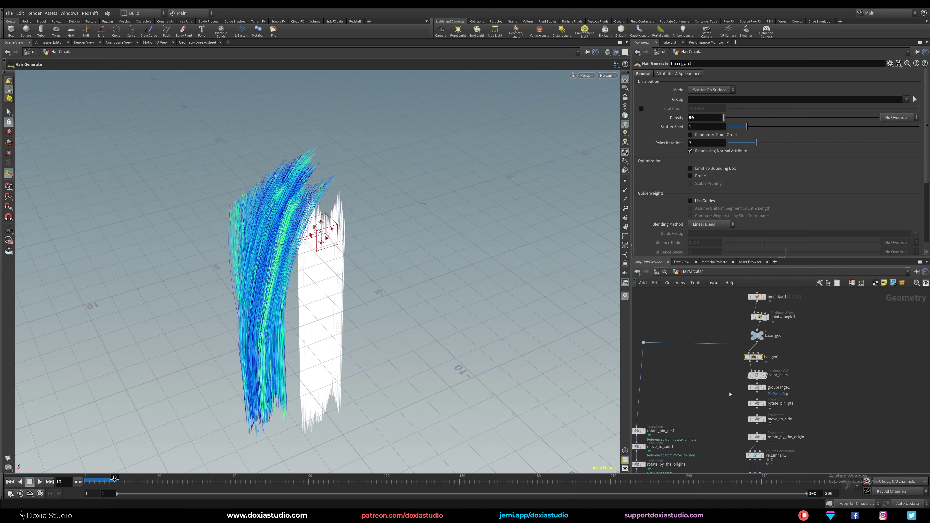
{"action": "left_click", "coordinate": [730, 394]}
{"action": "middle_click_drag", "start_coordinate": [713, 406], "coordinate": [726, 270]}
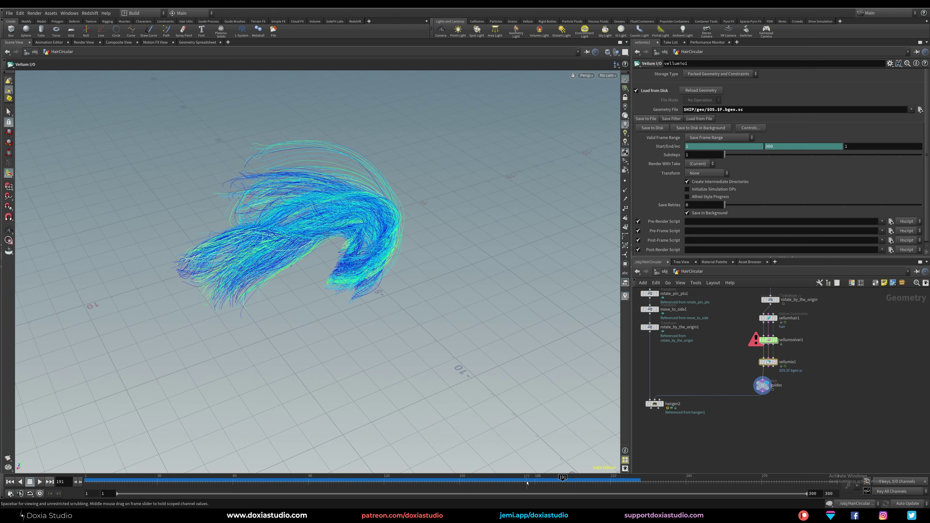
Go to frame 186 of the cached guide simulation and display the hairs generated by hairgen2.
{"action": "left_click_drag", "start_coordinate": [527, 483], "coordinate": [551, 480]}
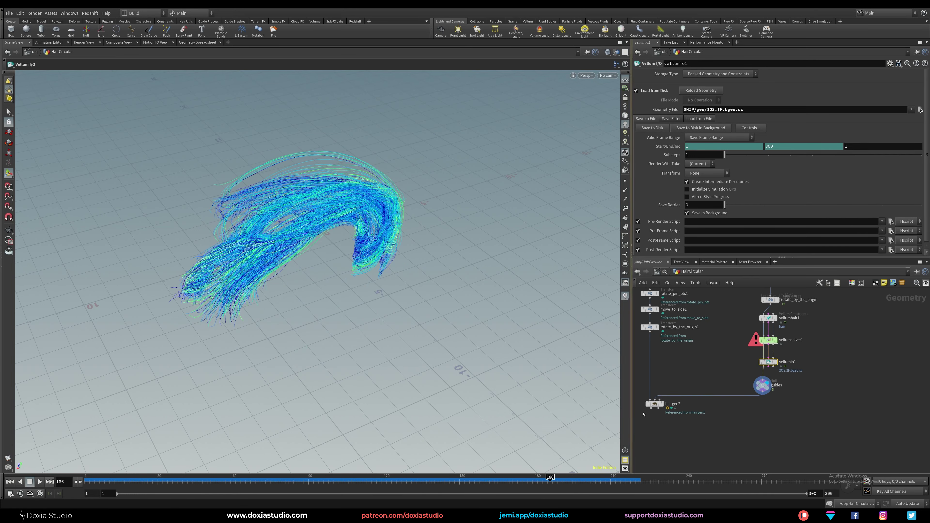
{"action": "scroll", "coordinate": [643, 414], "scroll_direction": "up", "scroll_amount": 3}
{"action": "mouse_move", "coordinate": [722, 402]}
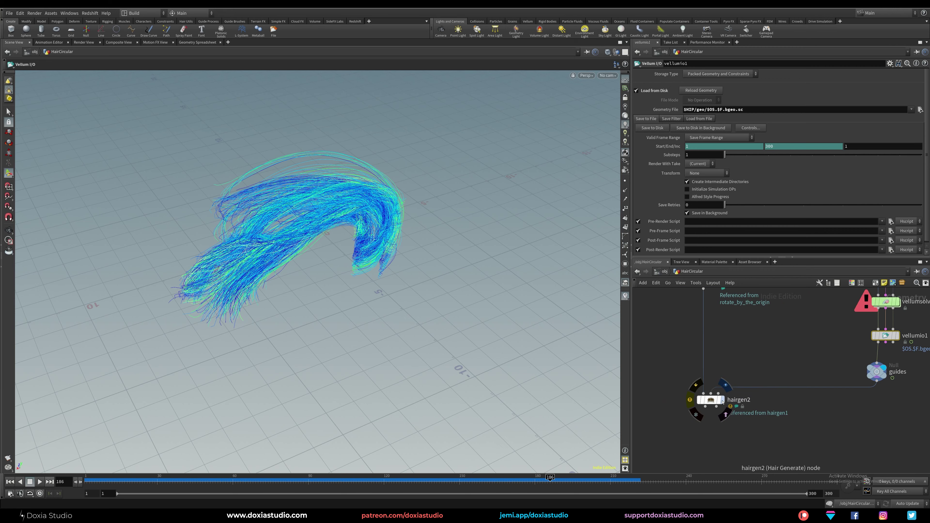
{"action": "left_click", "coordinate": [725, 385]}
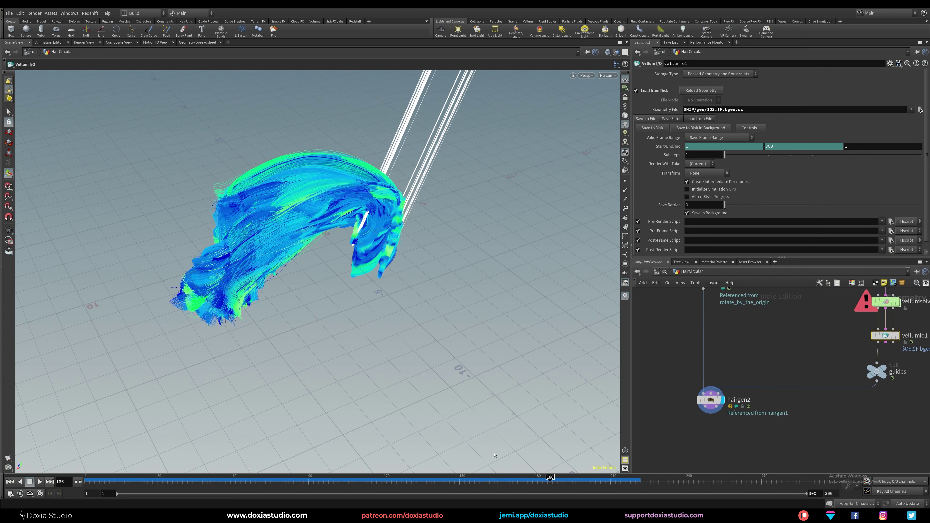
{"action": "key", "text": "Escape"}
{"action": "left_click_drag", "start_coordinate": [400, 239], "coordinate": [289, 291]}
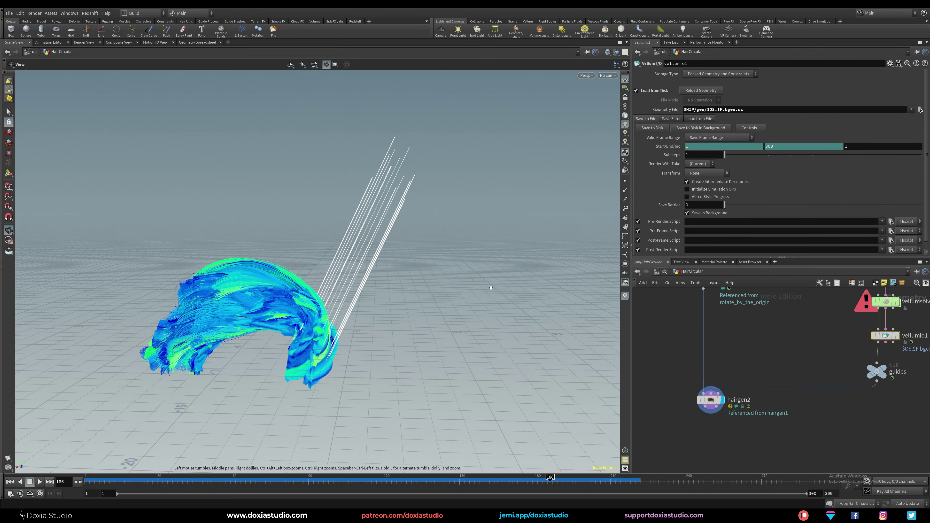
Set hairgen2's Influence Radius to 0.4 in its guide weight settings.
{"action": "left_click", "coordinate": [710, 400]}
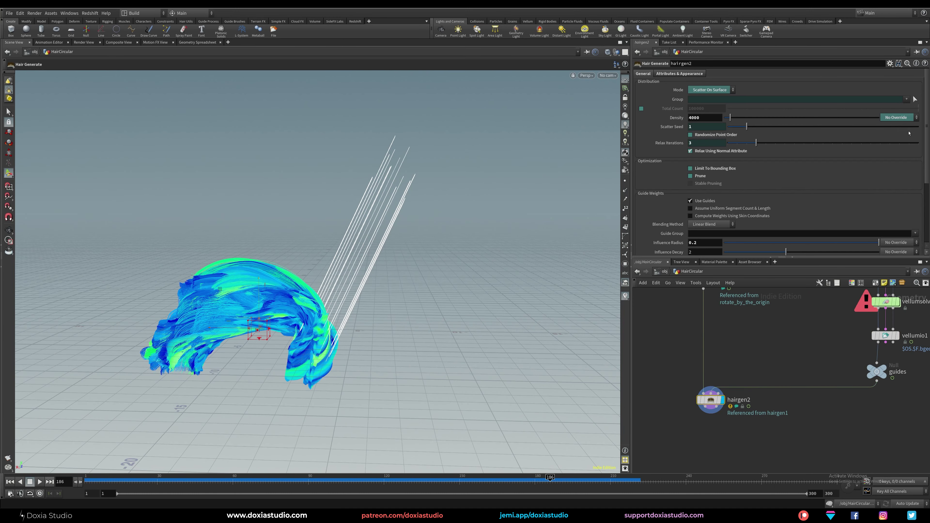
{"action": "scroll", "coordinate": [702, 214], "scroll_direction": "down", "scroll_amount": 3}
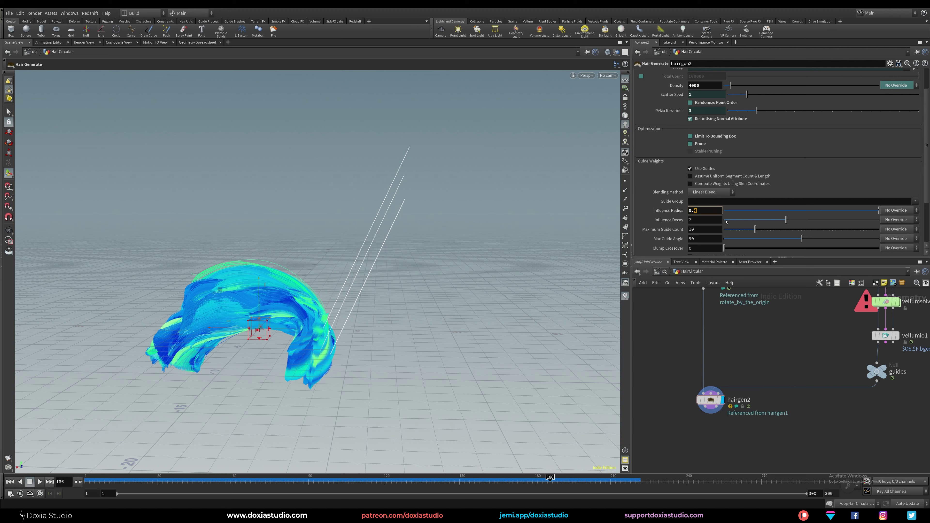
Try an Influence Decay of about 3.64 and then 1 on hairgen2.
{"action": "left_click", "coordinate": [808, 220]}
{"action": "left_click_drag", "start_coordinate": [815, 221], "coordinate": [820, 221]}
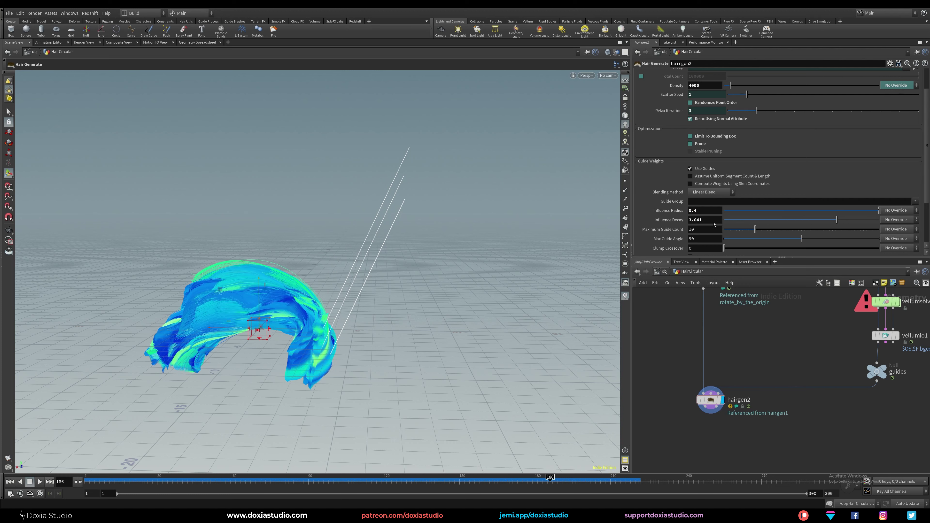
{"action": "double_click", "coordinate": [697, 220]}
{"action": "type", "text": "1"}
{"action": "key", "text": "Return"}
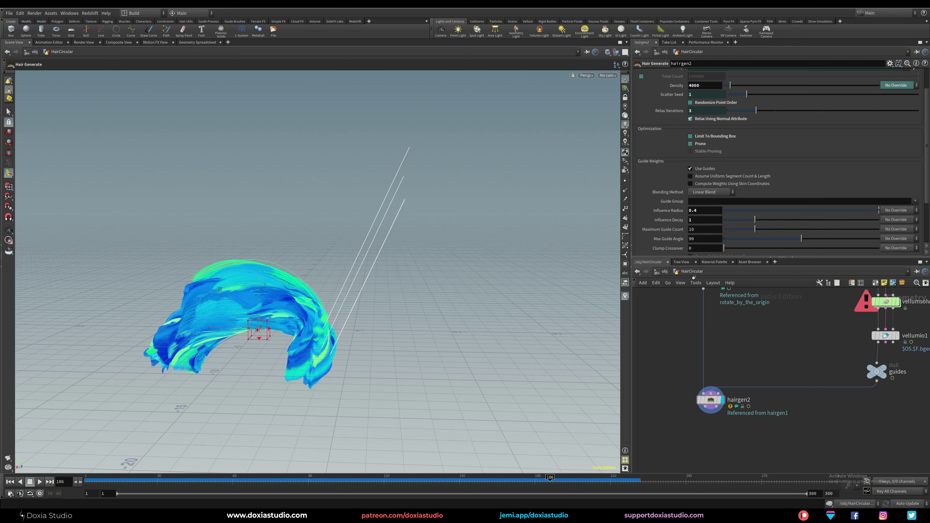
{"action": "key", "text": "Return"}
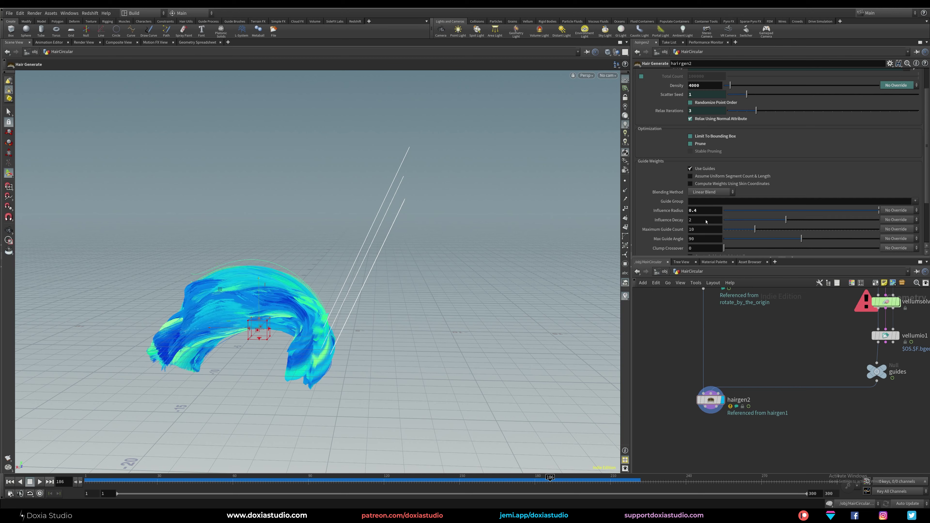
Set hairgen2's Influence Radius to 0.5 and check the generated hairs up close.
{"action": "double_click", "coordinate": [695, 210]}
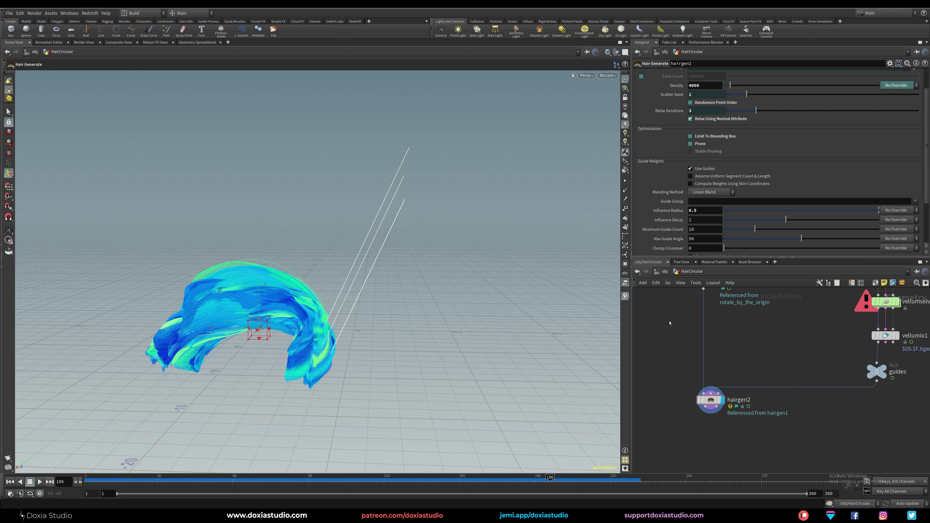
{"action": "scroll", "coordinate": [339, 352], "scroll_direction": "up", "scroll_amount": 7}
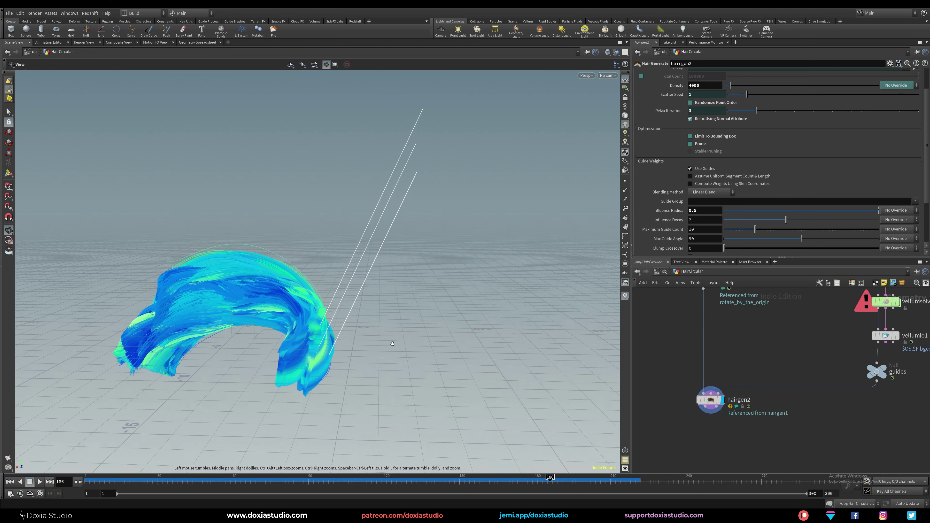
{"action": "left_click_drag", "start_coordinate": [339, 348], "coordinate": [313, 331], "text": "alt"}
{"action": "key", "text": "Return"}
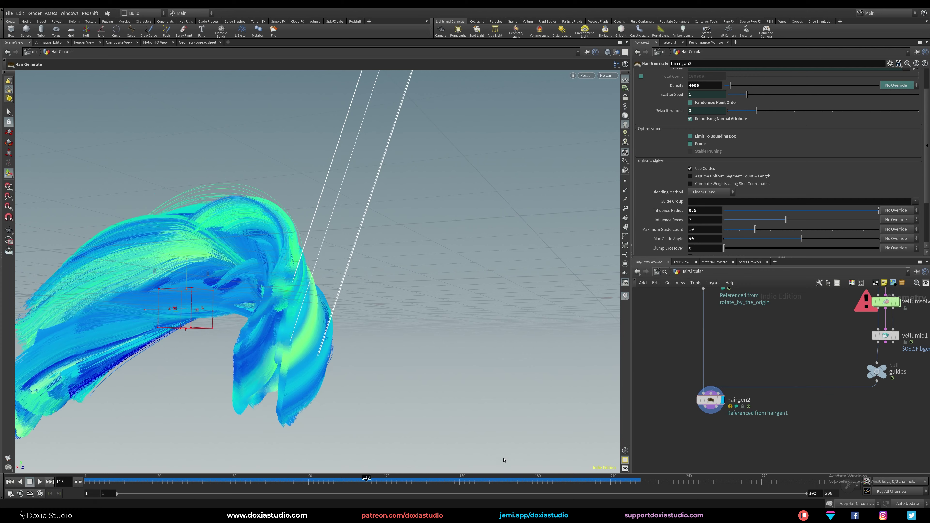
Set hairgen2's Influence Radius to 5 and examine the curled hair tuft at frame 131.
{"action": "key", "text": "Escape"}
{"action": "left_click_drag", "start_coordinate": [534, 299], "coordinate": [215, 299]}
{"action": "key", "text": "Return"}
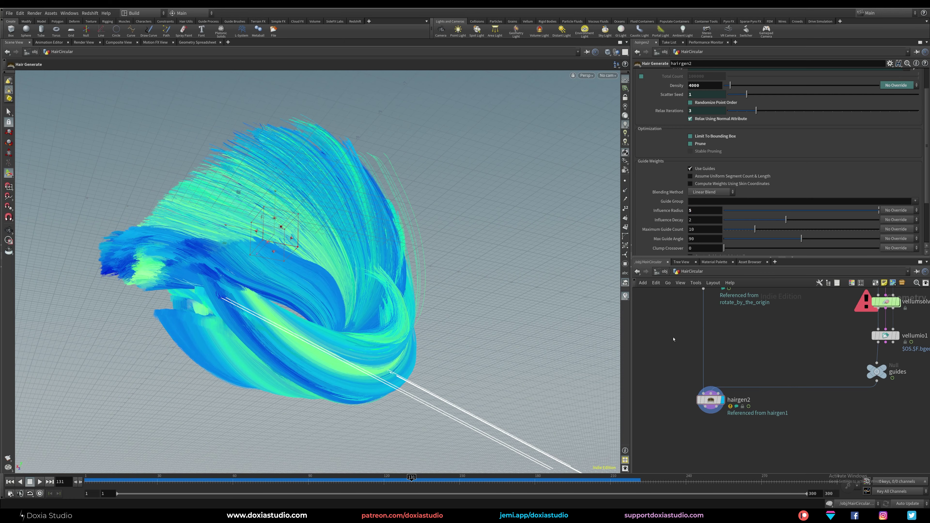
{"action": "key", "text": "Escape"}
{"action": "left_click_drag", "start_coordinate": [408, 375], "coordinate": [323, 397]}
{"action": "right_click_drag", "start_coordinate": [323, 398], "coordinate": [330, 350], "text": "alt"}
{"action": "middle_click_drag", "start_coordinate": [330, 350], "coordinate": [318, 407], "text": "alt"}
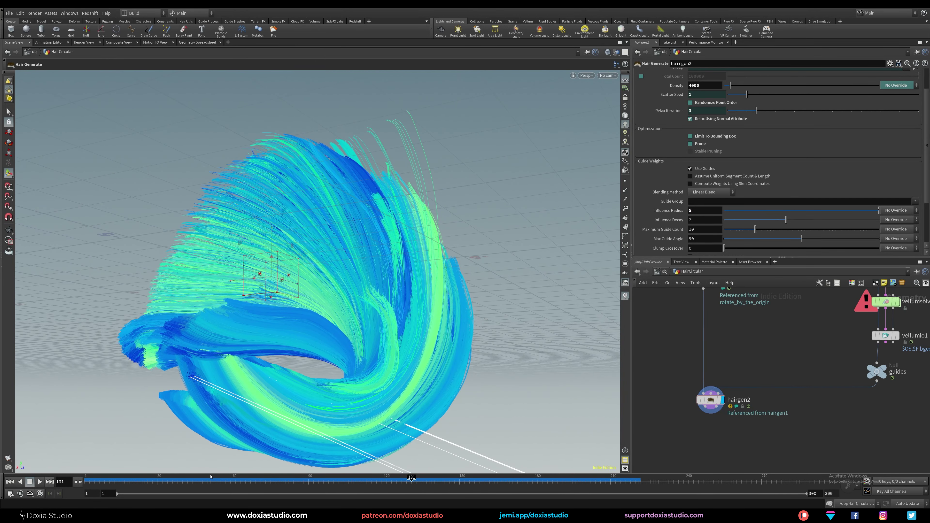
Examine the generated hairs from several angles, then go to frame 5 and inspect their uneven ends.
{"action": "middle_click_drag", "start_coordinate": [782, 334], "coordinate": [784, 431]}
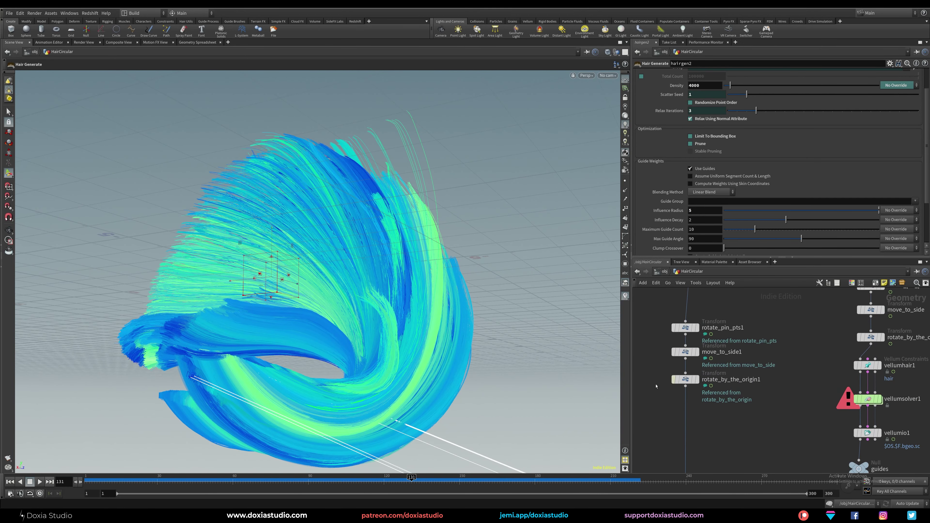
{"action": "left_click_drag", "start_coordinate": [322, 388], "coordinate": [257, 374], "text": "alt"}
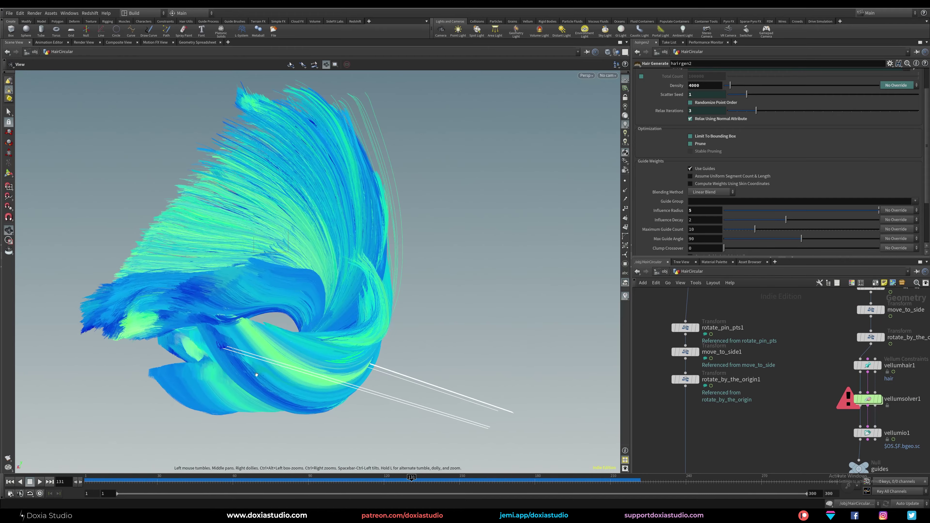
{"action": "scroll", "coordinate": [256, 374], "scroll_direction": "up", "scroll_amount": 3}
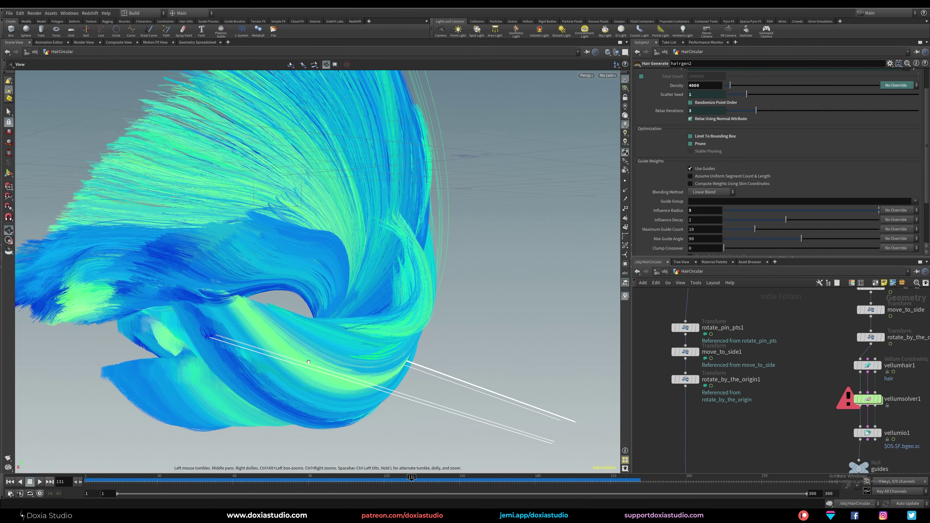
{"action": "left_click", "coordinate": [314, 483]}
{"action": "left_click_drag", "start_coordinate": [276, 334], "coordinate": [375, 261], "text": "alt"}
{"action": "middle_click_drag", "start_coordinate": [375, 261], "coordinate": [396, 302], "text": "alt"}
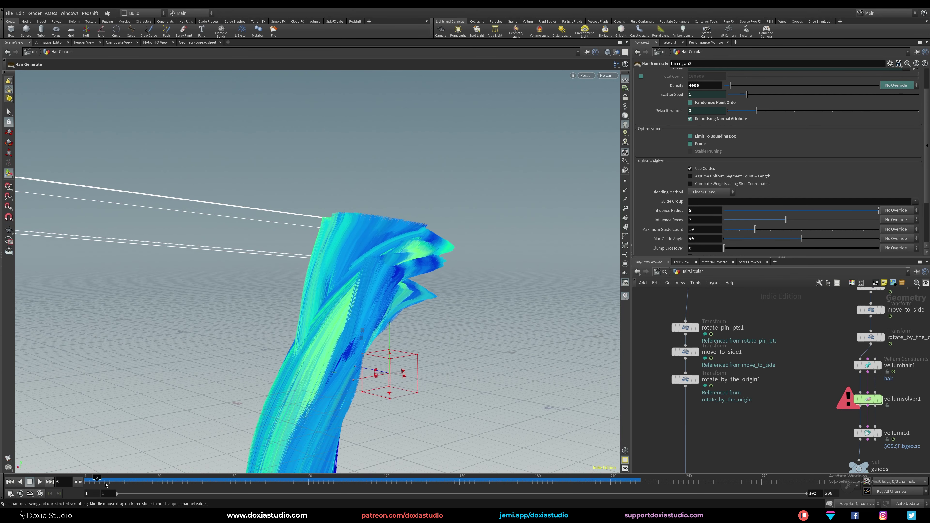
{"action": "left_click_drag", "start_coordinate": [103, 482], "coordinate": [94, 482]}
{"action": "scroll", "coordinate": [241, 390], "scroll_direction": "down", "scroll_amount": 2}
{"action": "left_click_drag", "start_coordinate": [242, 390], "coordinate": [359, 366], "text": "alt"}
{"action": "scroll", "coordinate": [339, 360], "scroll_direction": "up", "scroll_amount": 2}
Review how mountain1's displaced base and hairgen1's guide hairs shape the tuft upstream.
{"action": "middle_click_drag", "start_coordinate": [807, 309], "coordinate": [706, 375]}
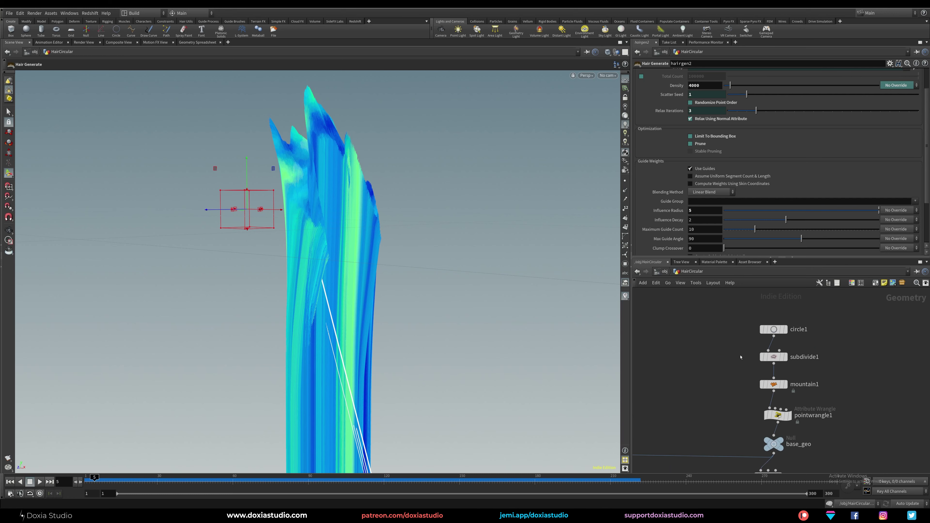
{"action": "left_click", "coordinate": [770, 385]}
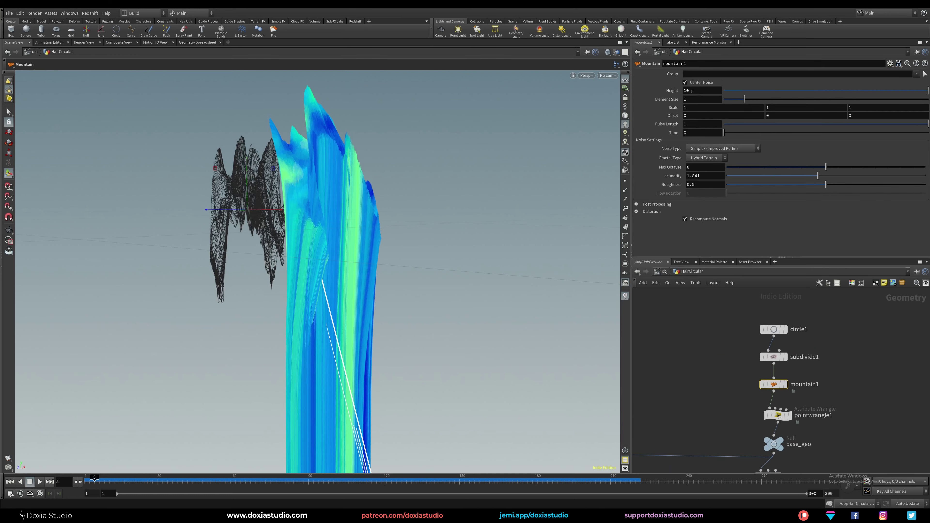
{"action": "left_click_drag", "start_coordinate": [274, 253], "coordinate": [319, 172], "text": "alt"}
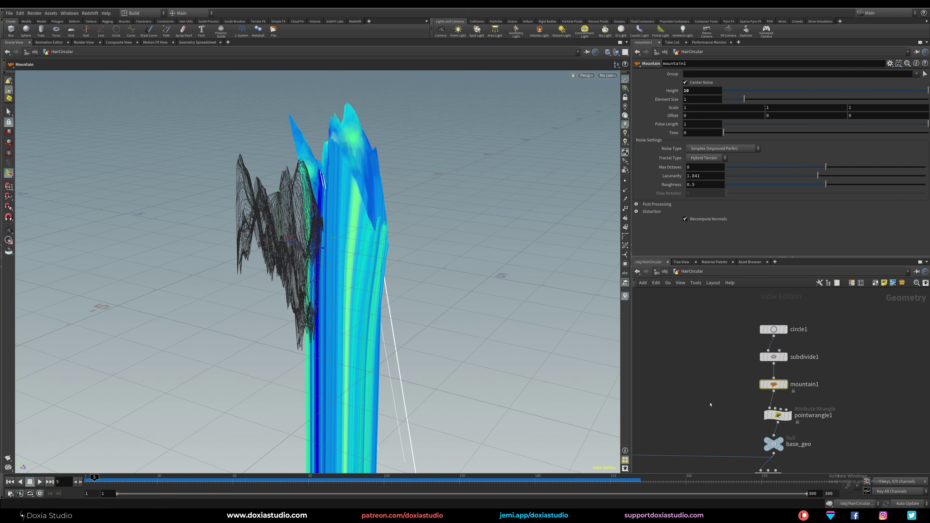
{"action": "middle_click_drag", "start_coordinate": [730, 414], "coordinate": [704, 320]}
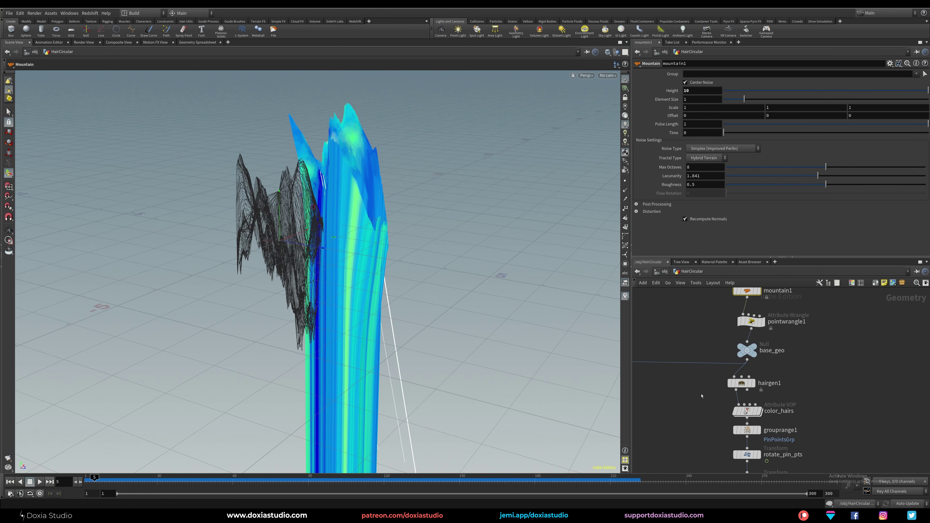
{"action": "left_click", "coordinate": [741, 385]}
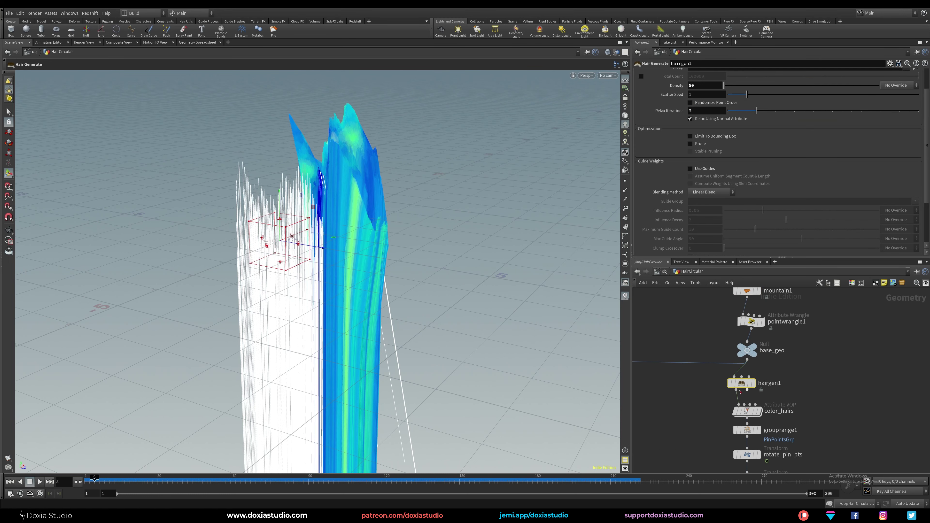
{"action": "left_click", "coordinate": [688, 328]}
{"action": "middle_click_drag", "start_coordinate": [691, 440], "coordinate": [709, 297]}
{"action": "middle_click_drag", "start_coordinate": [673, 458], "coordinate": [743, 299]}
{"action": "middle_click_drag", "start_coordinate": [674, 411], "coordinate": [706, 397]}
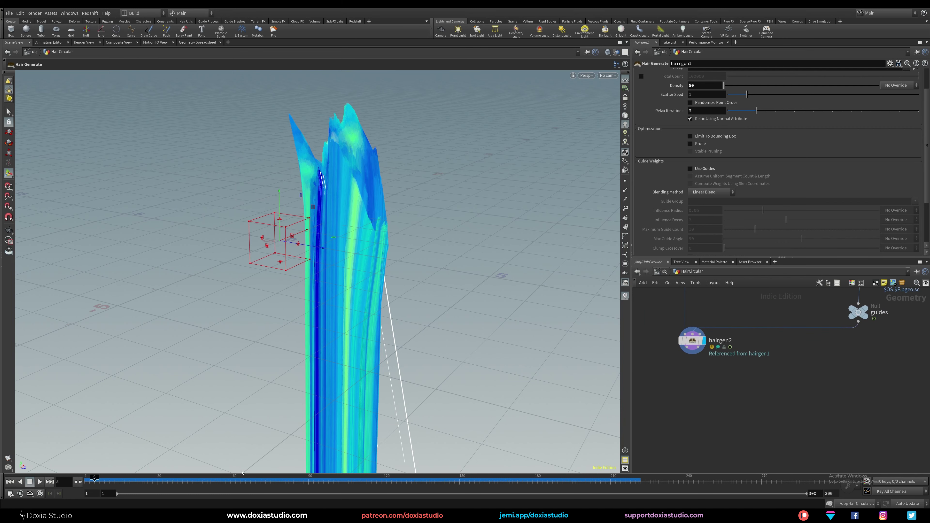
Add a Resample node after hairgen2, display it, and set Treat Polygons As to Subdivision Curves.
{"action": "left_click_drag", "start_coordinate": [691, 341], "coordinate": [686, 393]}
{"action": "key", "text": "Tab"}
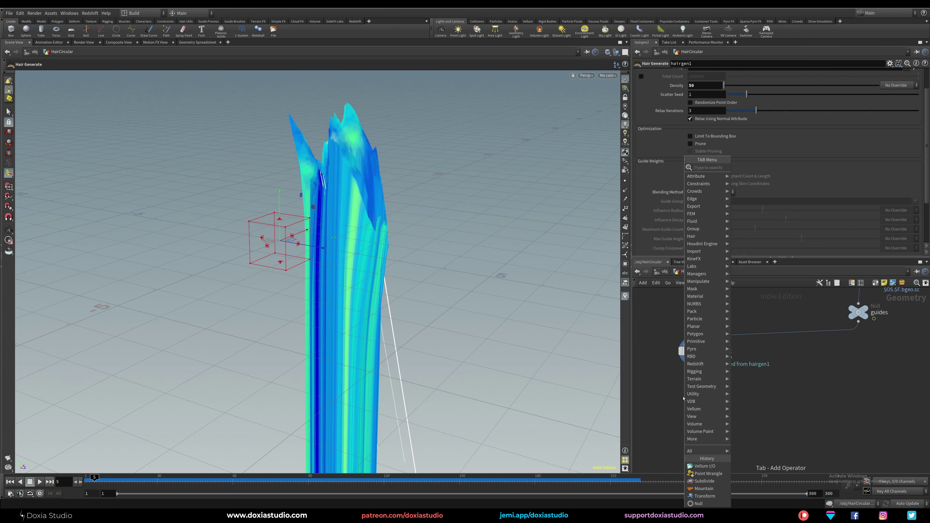
{"action": "type", "text": "resample"}
{"action": "key", "text": "Return"}
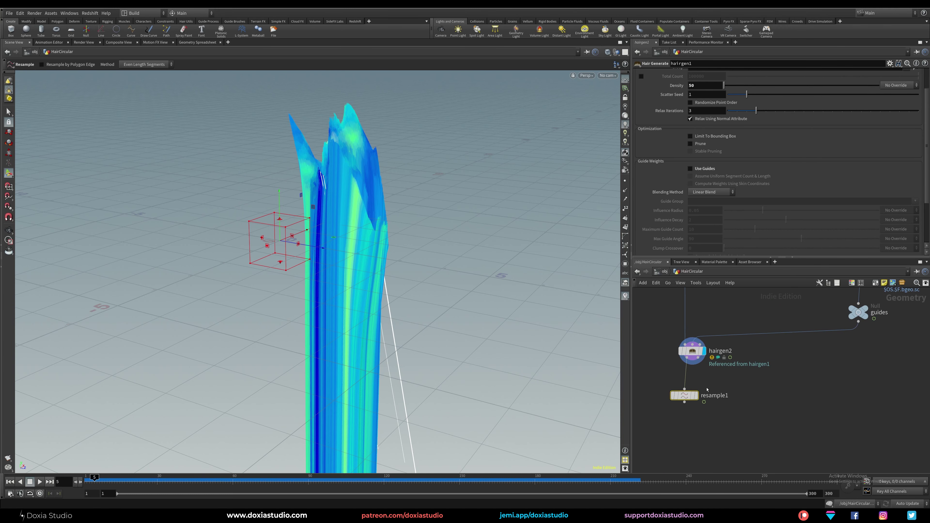
{"action": "left_click", "coordinate": [711, 390]}
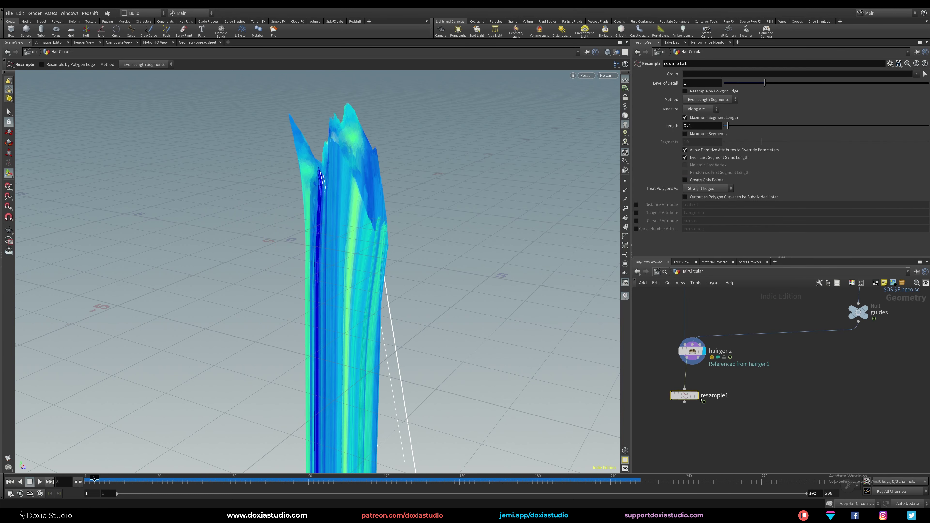
{"action": "left_click", "coordinate": [709, 189]}
{"action": "left_click", "coordinate": [713, 205]}
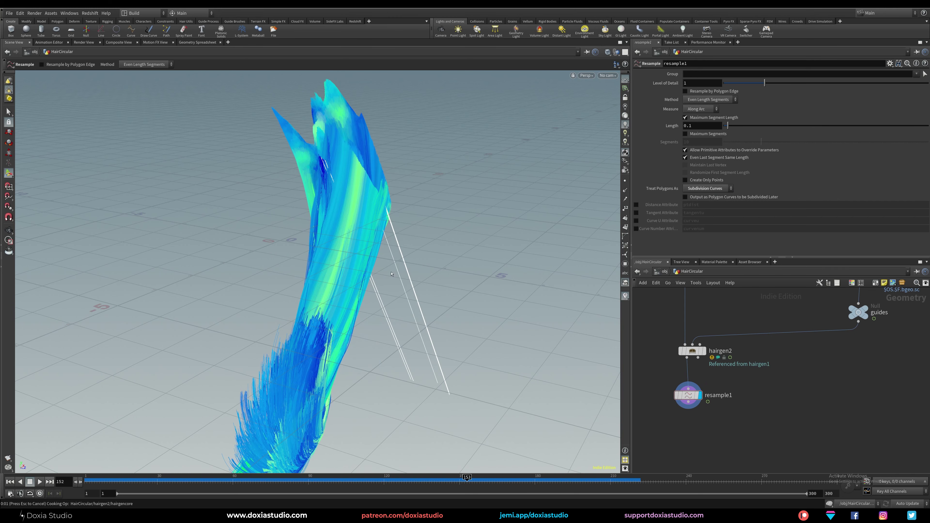
Examine the smoothness of the resampled hair curls up close at frame 153.
{"action": "scroll", "coordinate": [348, 322], "scroll_direction": "up", "scroll_amount": 4}
{"action": "left_click_drag", "start_coordinate": [348, 324], "coordinate": [303, 338], "text": "alt"}
{"action": "middle_click_drag", "start_coordinate": [302, 339], "coordinate": [342, 244], "text": "alt"}
{"action": "scroll", "coordinate": [342, 244], "scroll_direction": "up", "scroll_amount": 3}
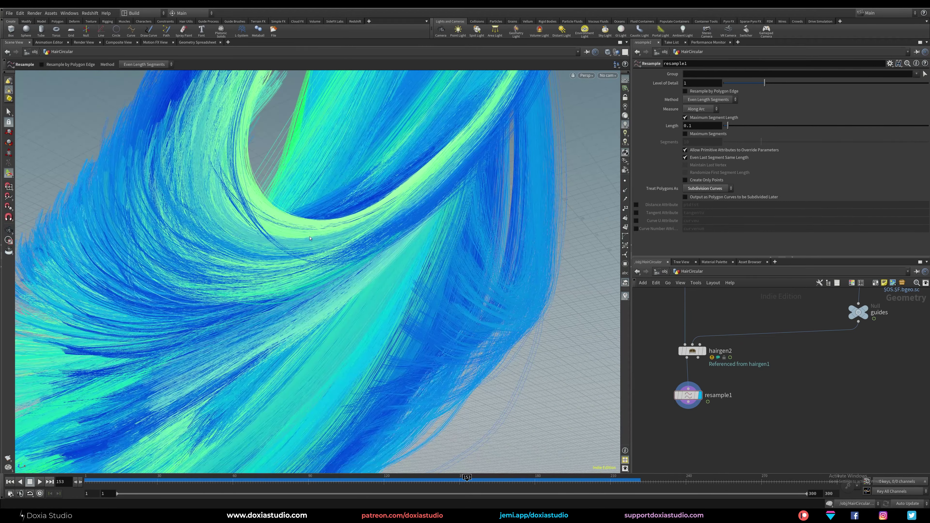
{"action": "left_click_drag", "start_coordinate": [281, 305], "coordinate": [398, 185], "text": "alt"}
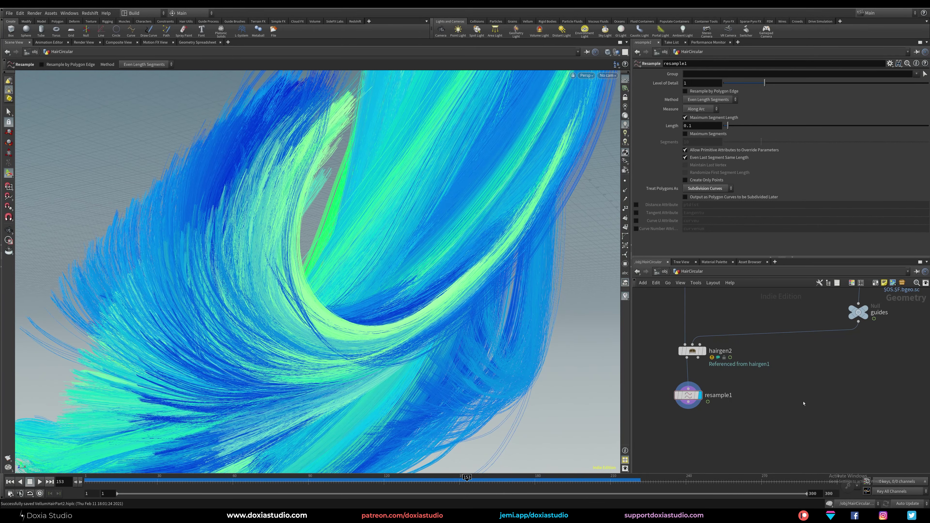
{"action": "middle_click_drag", "start_coordinate": [769, 391], "coordinate": [799, 351]}
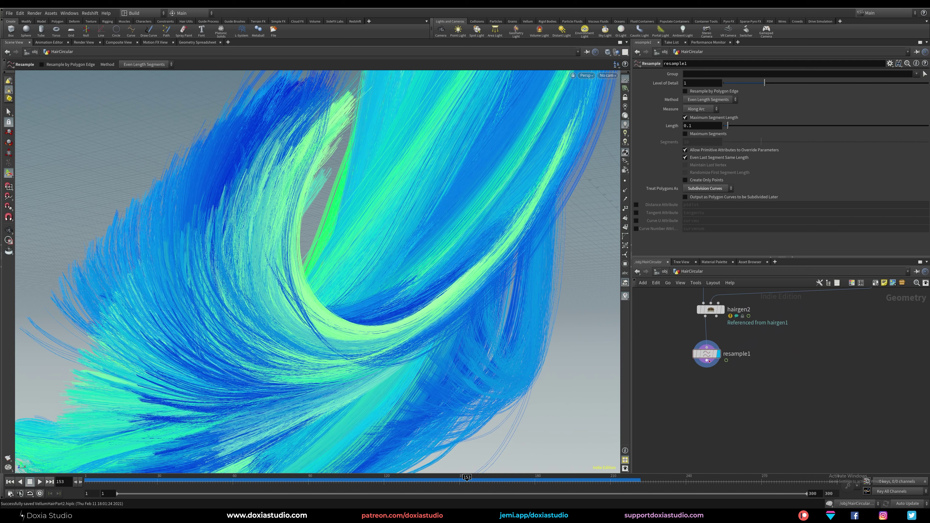
{"action": "left_click_drag", "start_coordinate": [710, 361], "coordinate": [707, 353]}
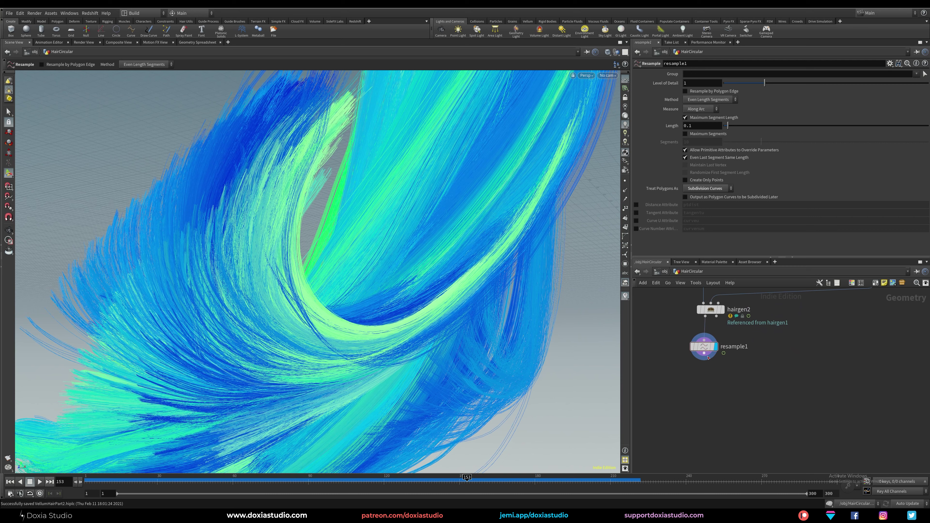
{"action": "left_click", "coordinate": [705, 354]}
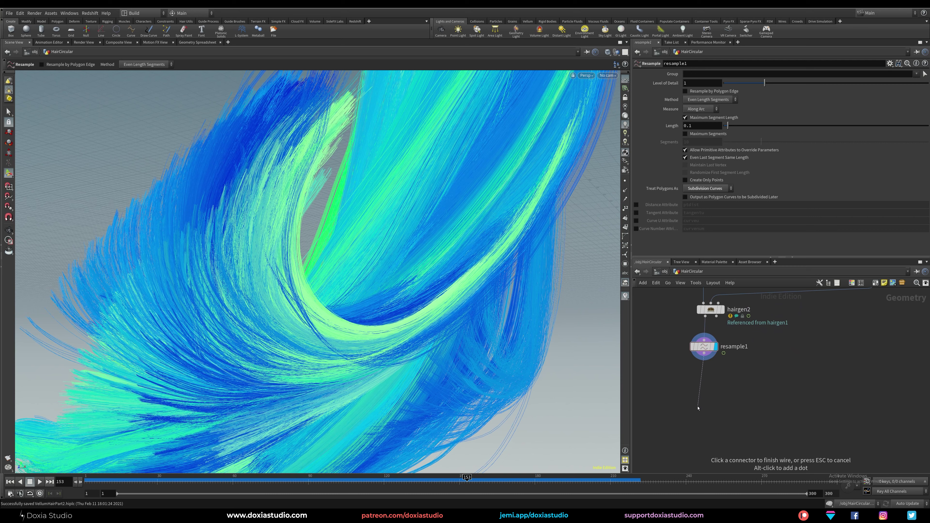
{"action": "key", "text": "Escape"}
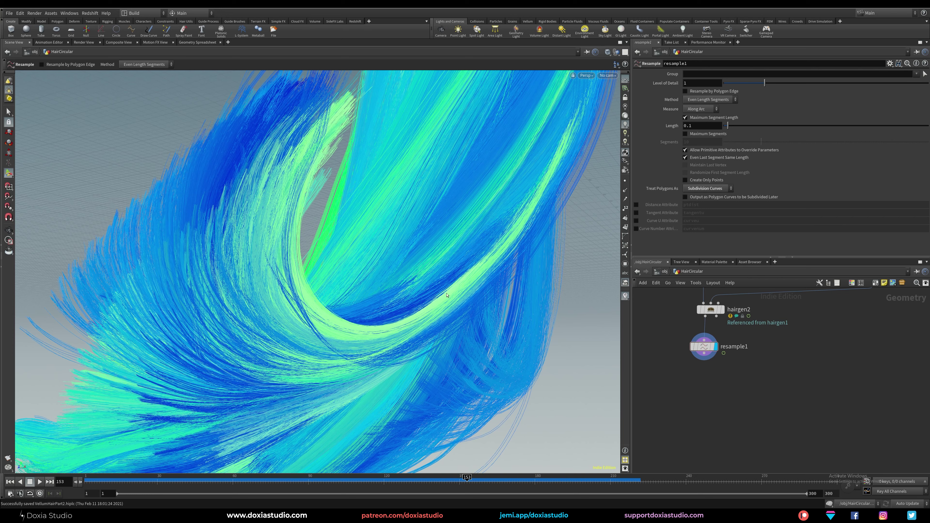
{"action": "right_click_drag", "start_coordinate": [415, 260], "coordinate": [385, 288], "text": "alt"}
{"action": "middle_click_drag", "start_coordinate": [384, 289], "coordinate": [374, 297], "text": "alt"}
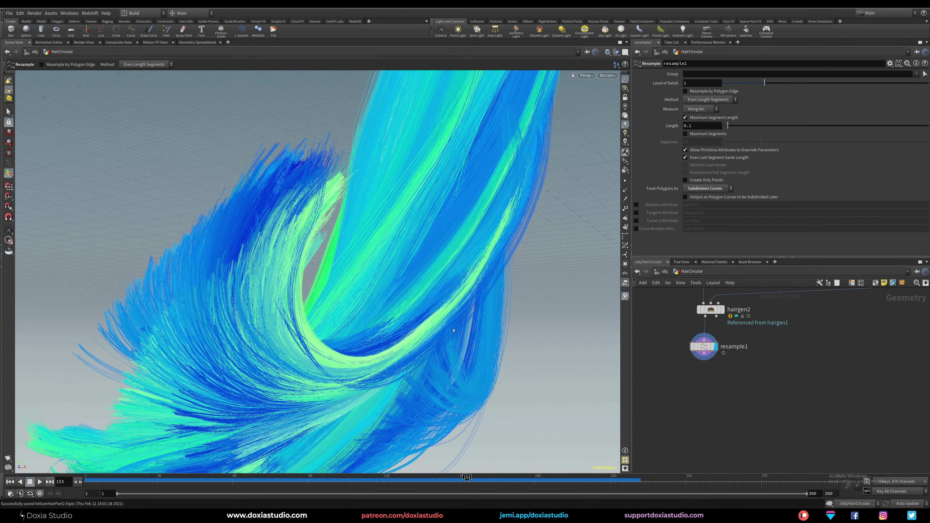
{"action": "mouse_move", "coordinate": [460, 271]}
{"action": "middle_mouse_down", "text": "alt"}
{"action": "mouse_move", "coordinate": [414, 425]}
{"action": "mouse_move", "coordinate": [456, 269]}
{"action": "middle_mouse_up", "text": "alt"}
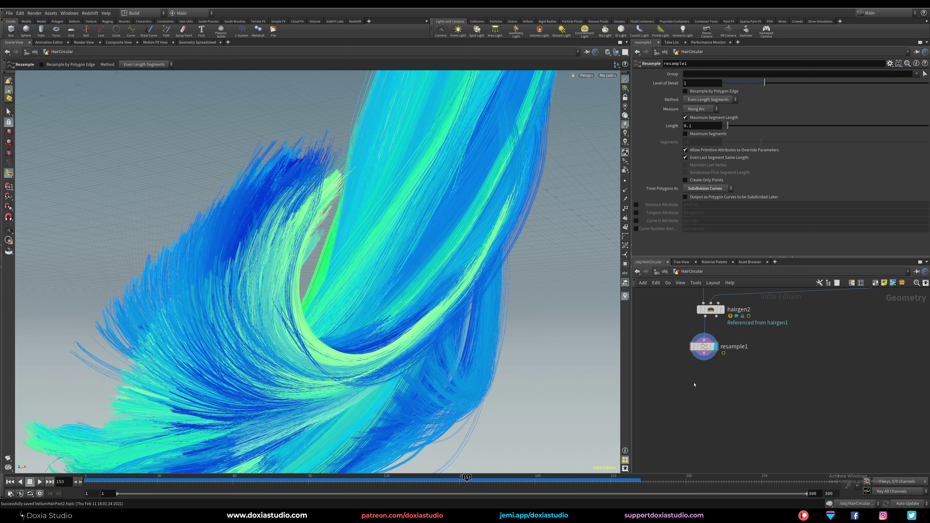
Enable the Curve U Attribute output, named curveu, on the resample1 node.
{"action": "left_click_drag", "start_coordinate": [708, 348], "coordinate": [707, 354]}
{"action": "left_click", "coordinate": [673, 348]}
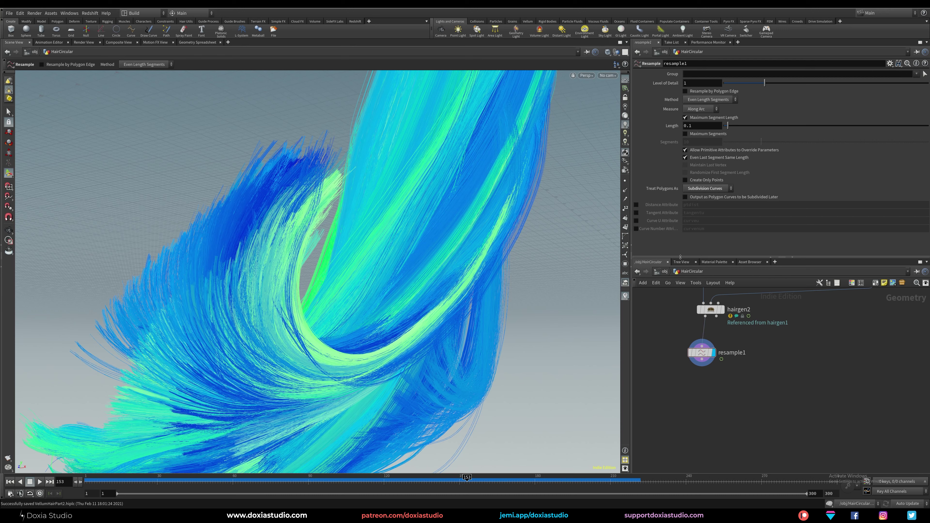
{"action": "left_click", "coordinate": [636, 221]}
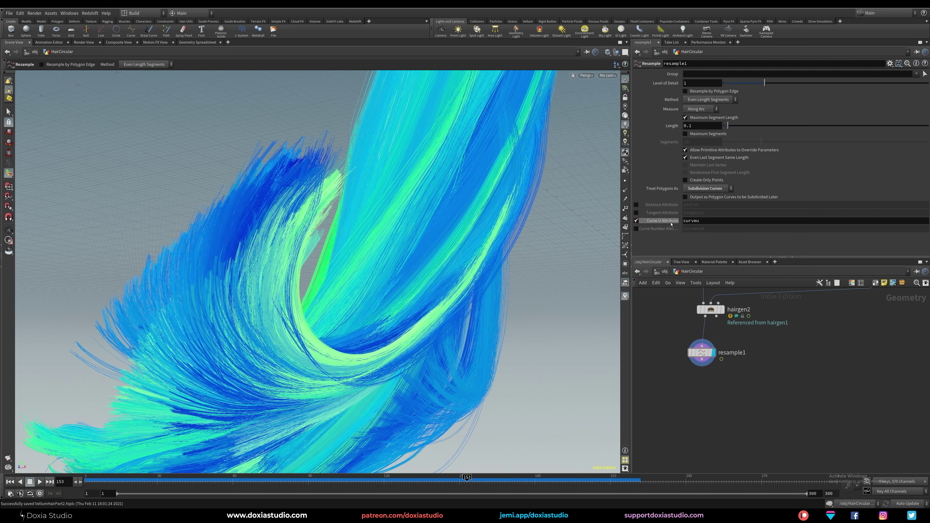
{"action": "left_click_drag", "start_coordinate": [702, 352], "coordinate": [706, 354]}
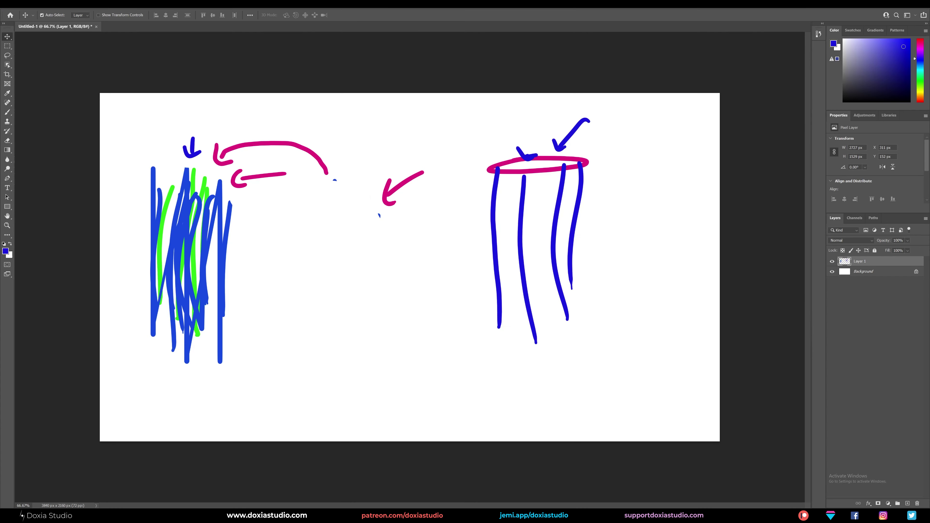
Switch to Photoshop, hide Layer 1, and brush a long straight horizontal blue line on a new layer.
{"action": "left_click", "coordinate": [832, 261]}
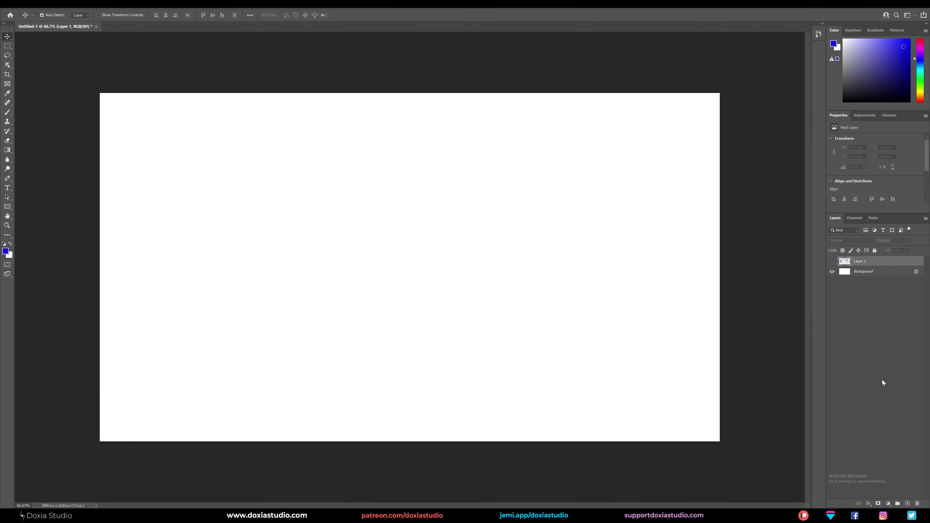
{"action": "left_click", "coordinate": [907, 504]}
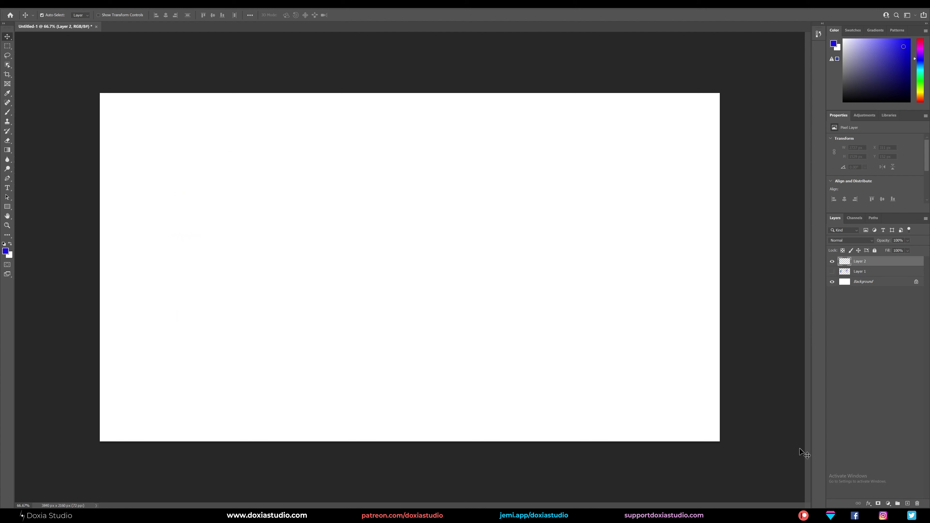
{"action": "left_click", "coordinate": [7, 112]}
{"action": "left_click_drag", "start_coordinate": [201, 217], "coordinate": [599, 203], "text": "shift"}
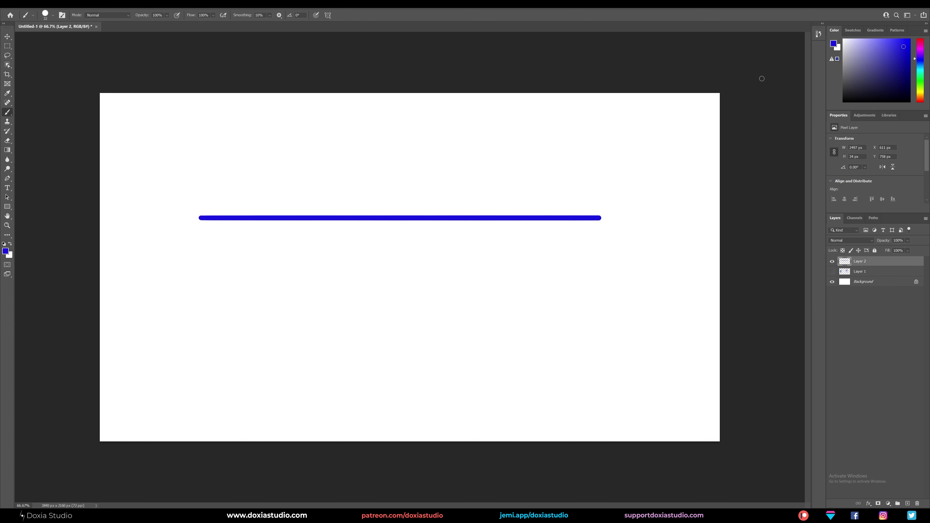
Handwrite "curveu" and "0 → 1" in black below the blue line.
{"action": "key", "text": "d"}
{"action": "mouse_move", "coordinate": [314, 322]}
{"action": "left_mouse_down"}
{"action": "mouse_move", "coordinate": [324, 334]}
{"action": "mouse_move", "coordinate": [347, 320]}
{"action": "left_mouse_up"}
{"action": "left_click_drag", "start_coordinate": [363, 323], "coordinate": [375, 318]}
{"action": "left_click_drag", "start_coordinate": [383, 318], "coordinate": [394, 316]}
{"action": "left_click_drag", "start_coordinate": [410, 326], "coordinate": [457, 314]}
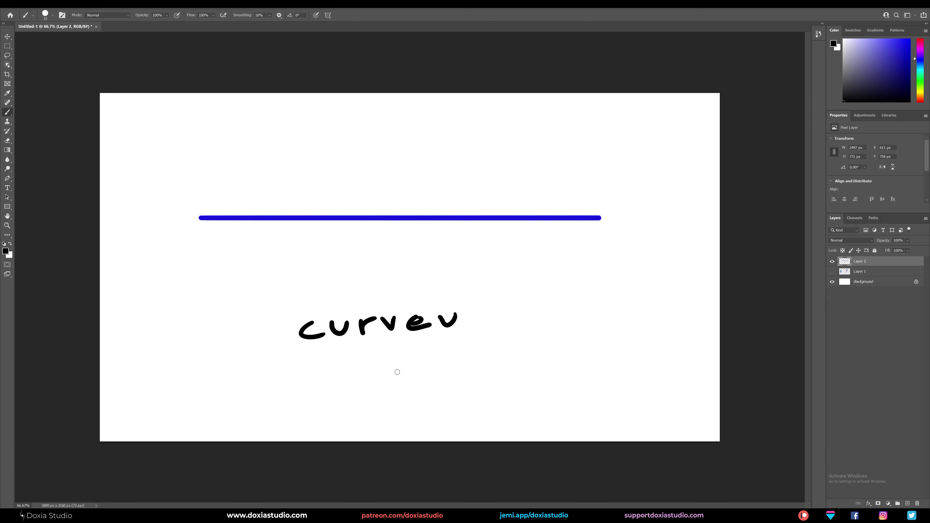
{"action": "mouse_move", "coordinate": [401, 368]}
{"action": "left_mouse_down"}
{"action": "mouse_move", "coordinate": [401, 384]}
{"action": "mouse_move", "coordinate": [406, 367]}
{"action": "left_mouse_up"}
{"action": "mouse_move", "coordinate": [429, 376]}
{"action": "left_mouse_down"}
{"action": "mouse_move", "coordinate": [455, 370]}
{"action": "mouse_move", "coordinate": [456, 385]}
{"action": "left_mouse_up"}
{"action": "left_click_drag", "start_coordinate": [473, 371], "coordinate": [477, 383]}
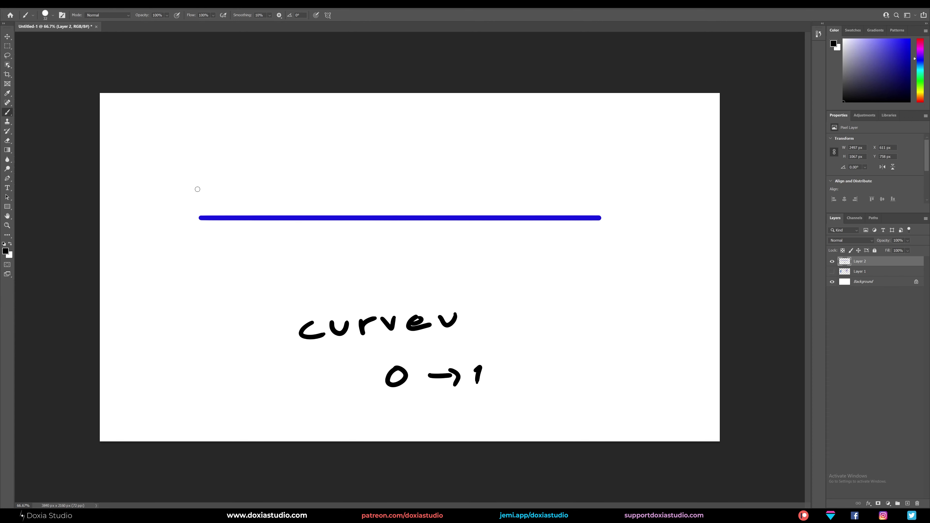
Label the blue line's ends 0 and 1 and mark black dots along it to represent curve points.
{"action": "left_click", "coordinate": [196, 189]}
{"action": "left_click_drag", "start_coordinate": [195, 188], "coordinate": [205, 185]}
{"action": "left_click_drag", "start_coordinate": [598, 193], "coordinate": [604, 199]}
{"action": "left_click", "coordinate": [407, 220]}
{"action": "left_click", "coordinate": [452, 217]}
{"action": "left_click", "coordinate": [490, 217]}
{"action": "left_click", "coordinate": [538, 216]}
{"action": "left_click", "coordinate": [553, 218]}
Label the marked points on the line with the curve positions 0,5, 0,9 and 0,2.
{"action": "mouse_move", "coordinate": [403, 195]}
{"action": "left_mouse_down"}
{"action": "mouse_move", "coordinate": [405, 203]}
{"action": "mouse_move", "coordinate": [402, 195]}
{"action": "left_mouse_up"}
{"action": "left_click_drag", "start_coordinate": [412, 203], "coordinate": [432, 190]}
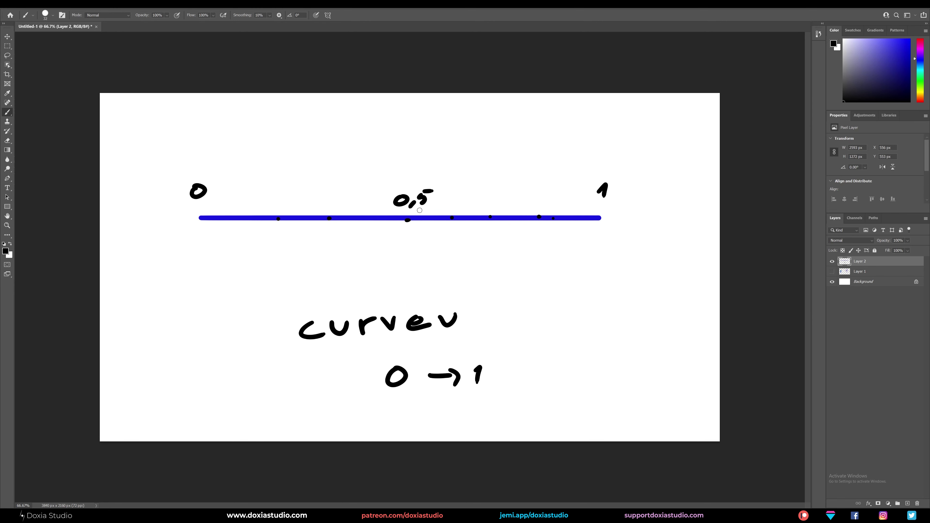
{"action": "mouse_move", "coordinate": [528, 194]}
{"action": "left_mouse_down"}
{"action": "mouse_move", "coordinate": [533, 206]}
{"action": "mouse_move", "coordinate": [556, 200]}
{"action": "left_mouse_up"}
{"action": "mouse_move", "coordinate": [284, 193]}
{"action": "left_mouse_down"}
{"action": "mouse_move", "coordinate": [272, 200]}
{"action": "mouse_move", "coordinate": [285, 194]}
{"action": "left_mouse_up"}
{"action": "mouse_move", "coordinate": [292, 198]}
{"action": "left_mouse_down"}
{"action": "mouse_move", "coordinate": [289, 206]}
{"action": "mouse_move", "coordinate": [307, 202]}
{"action": "left_mouse_up"}
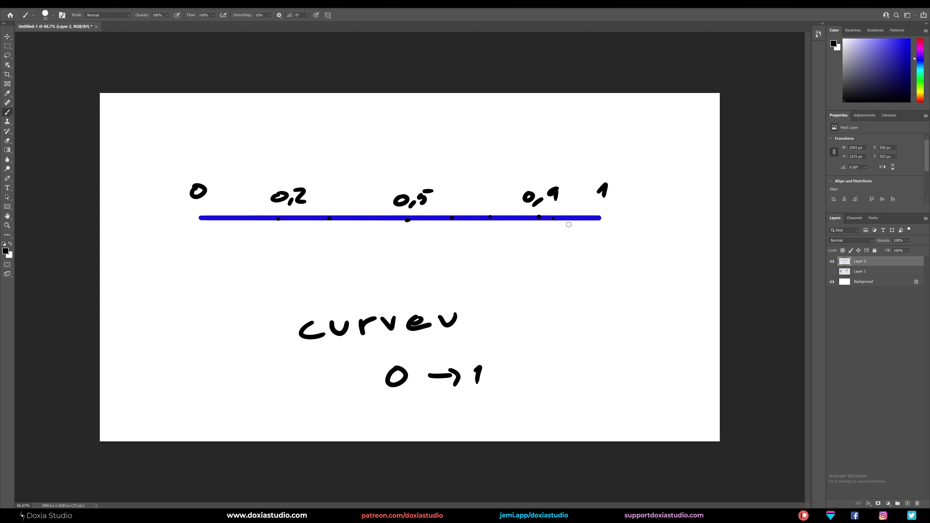
Switch back to Houdini and add a Point VOP node after resample1.
{"action": "key", "text": "alt+Tab"}
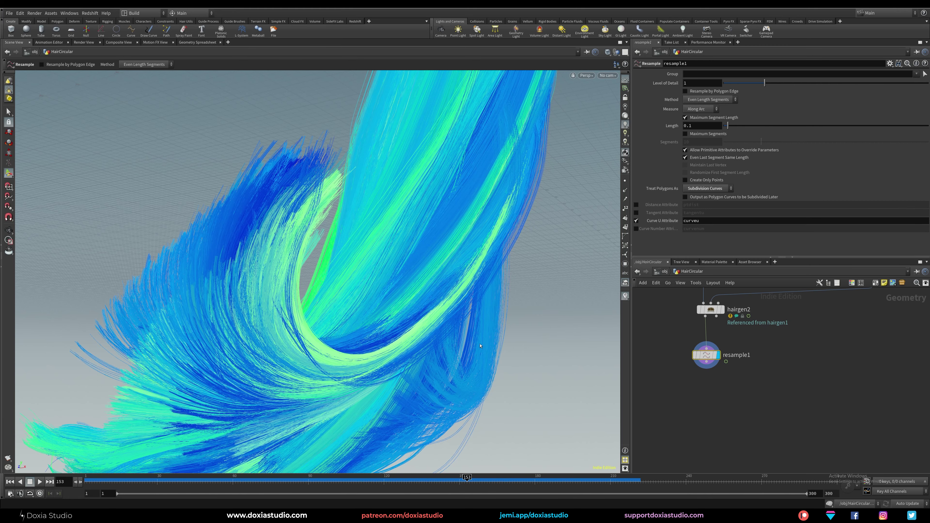
{"action": "key", "text": "space"}
{"action": "left_click_drag", "start_coordinate": [480, 345], "coordinate": [523, 320]}
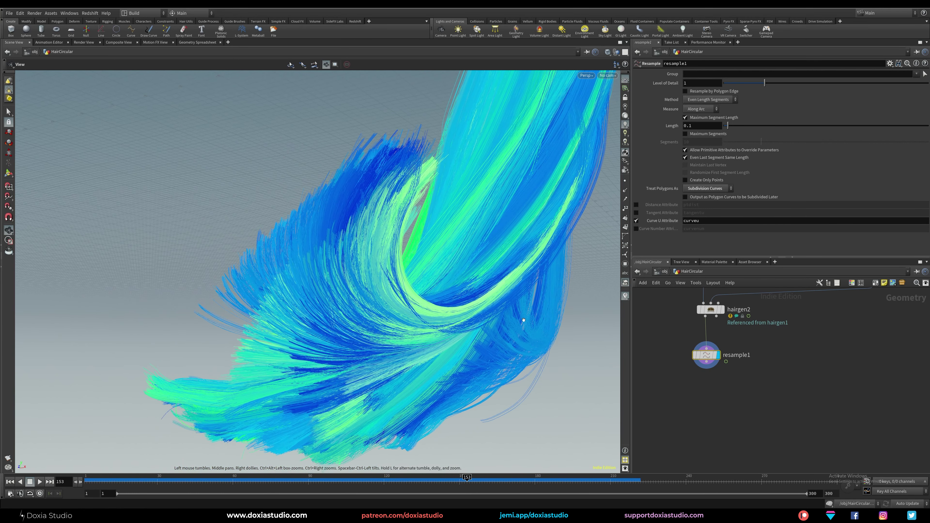
{"action": "left_click", "coordinate": [706, 362]}
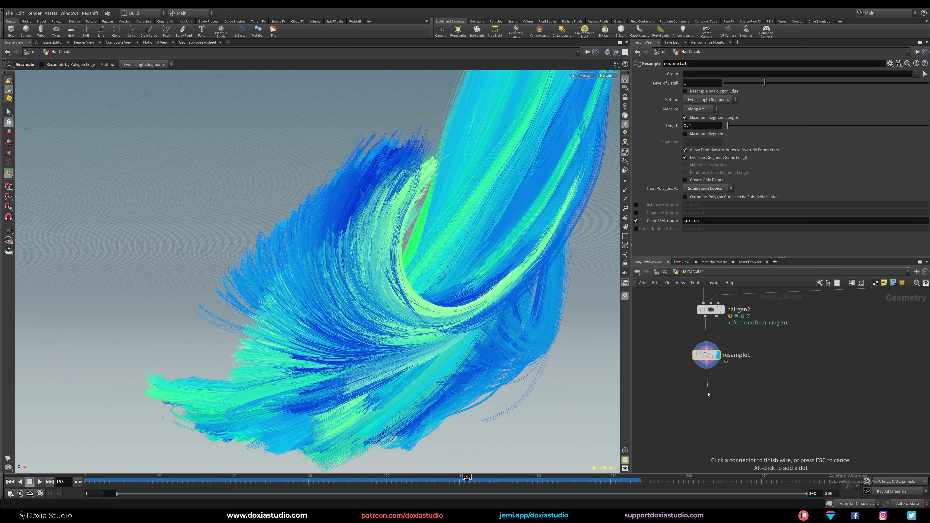
{"action": "key", "text": "Tab"}
{"action": "type", "text": "point"}
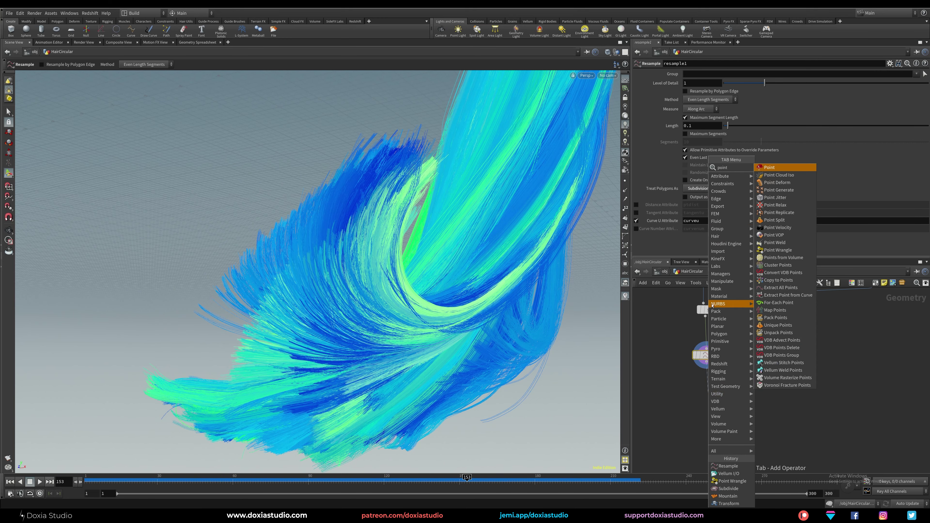
{"action": "key", "text": "Down"}
{"action": "key", "text": "Down"}
{"action": "key", "text": "Down"}
{"action": "key", "text": "Down"}
{"action": "key", "text": "Down"}
{"action": "key", "text": "Down"}
{"action": "key", "text": "Down"}
{"action": "key", "text": "Down"}
{"action": "key", "text": "Down"}
{"action": "key", "text": "Return"}
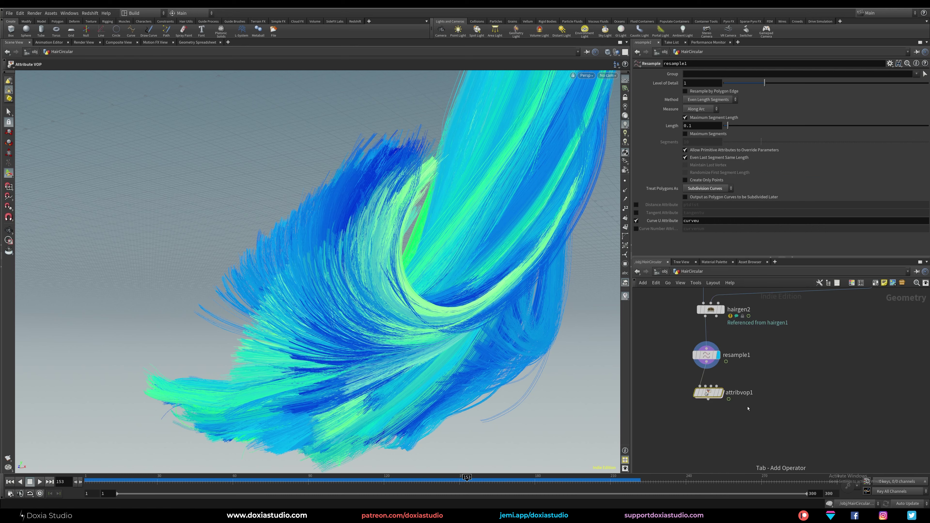
Inside the Point VOP, add a Bind node above the global parameters and set its name to curveu.
{"action": "left_click", "coordinate": [705, 393]}
{"action": "double_click", "coordinate": [705, 394]}
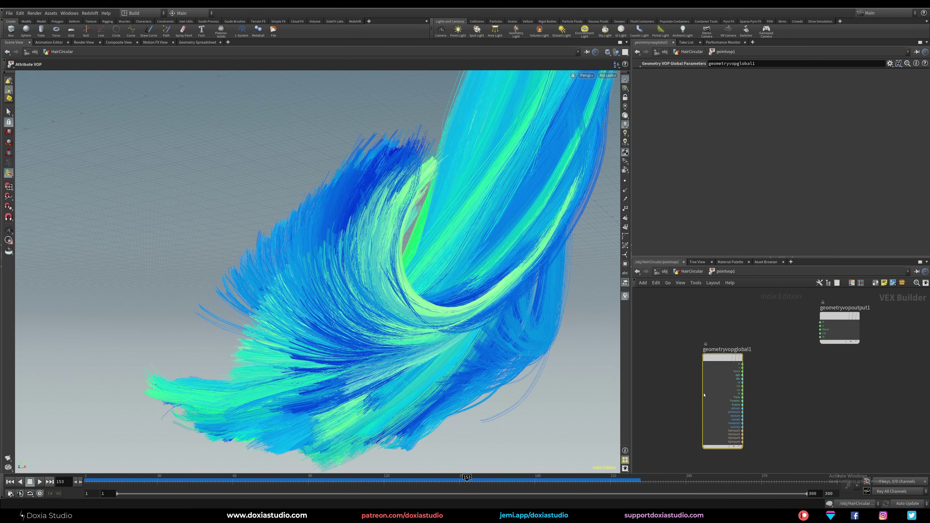
{"action": "left_click_drag", "start_coordinate": [703, 395], "coordinate": [668, 395]}
{"action": "key", "text": "Tab"}
{"action": "type", "text": "bin"}
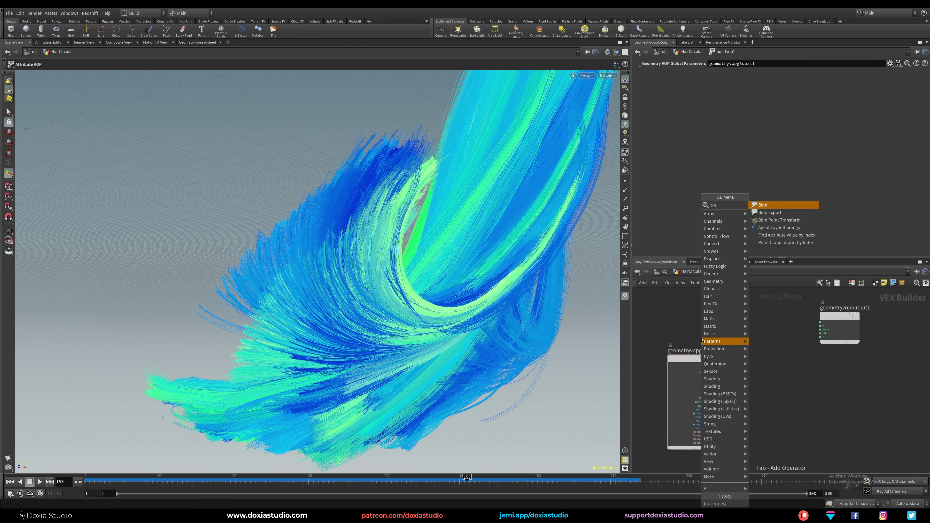
{"action": "left_click", "coordinate": [762, 205]}
{"action": "left_click", "coordinate": [697, 321]}
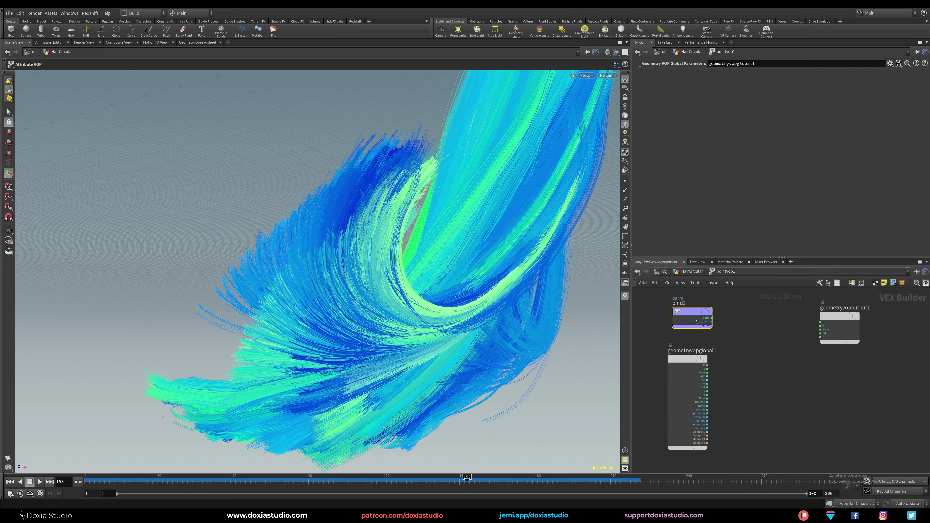
{"action": "left_click_drag", "start_coordinate": [690, 311], "coordinate": [685, 311]}
{"action": "left_click_drag", "start_coordinate": [699, 75], "coordinate": [665, 79]}
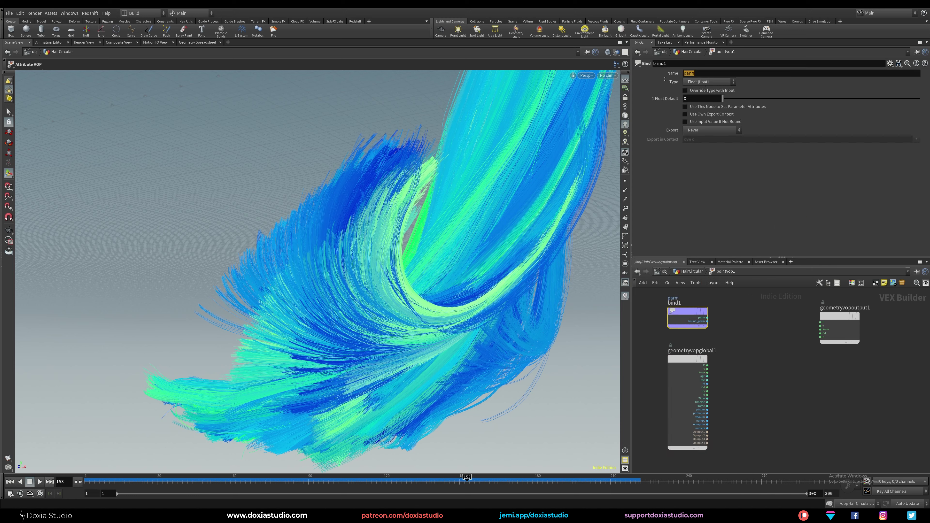
{"action": "type", "text": "cu"}
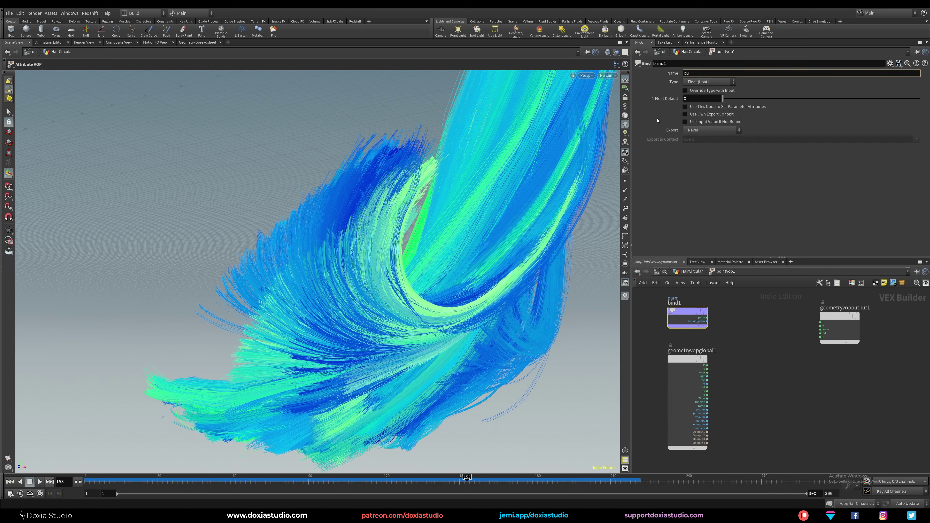
{"action": "type", "text": "rveu"}
{"action": "key", "text": "Return"}
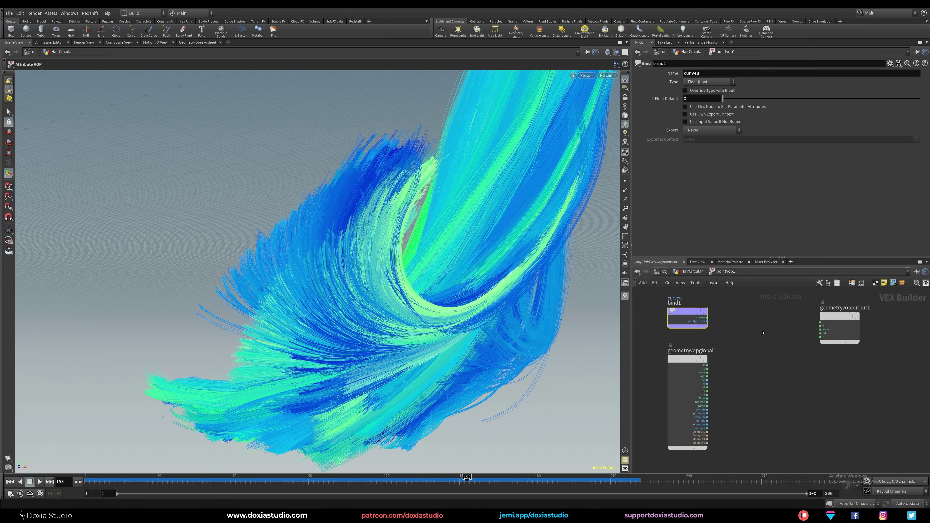
Feed the curveu bind into a new Ramp Parameter node and set its Ramp Type to Spline Ramp (float).
{"action": "left_click_drag", "start_coordinate": [707, 318], "coordinate": [728, 335]}
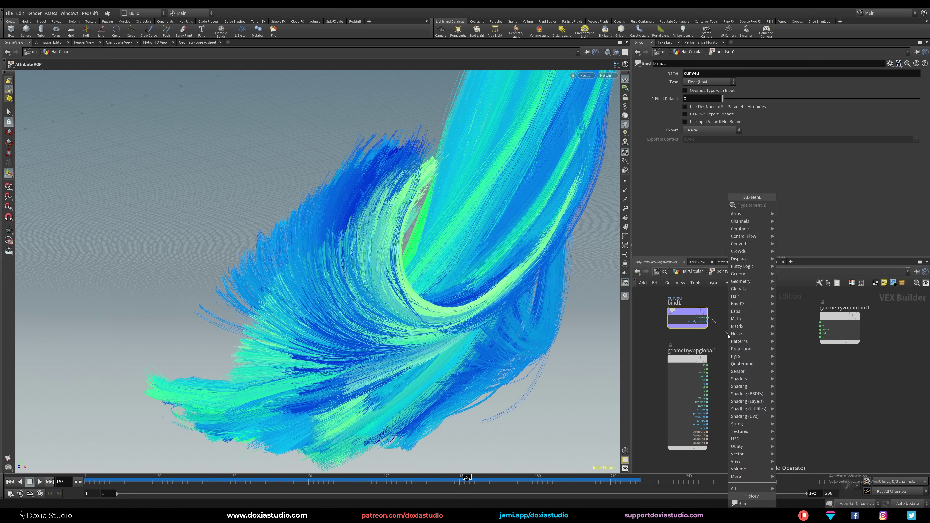
{"action": "type", "text": "ramp"}
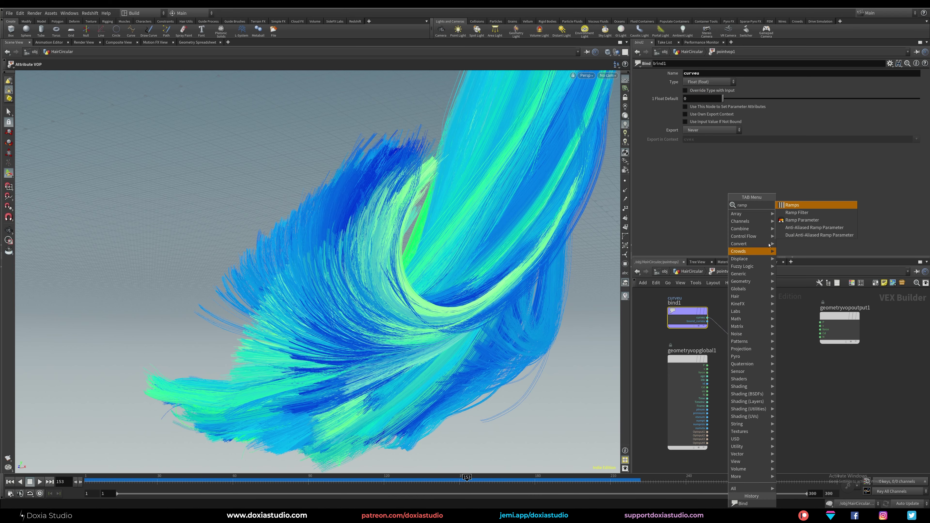
{"action": "left_click", "coordinate": [801, 221]}
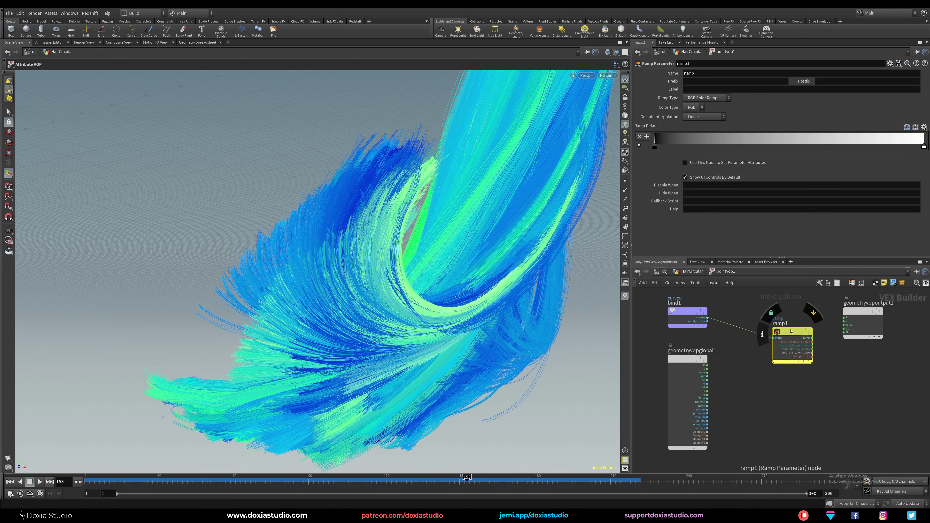
{"action": "left_click", "coordinate": [788, 337]}
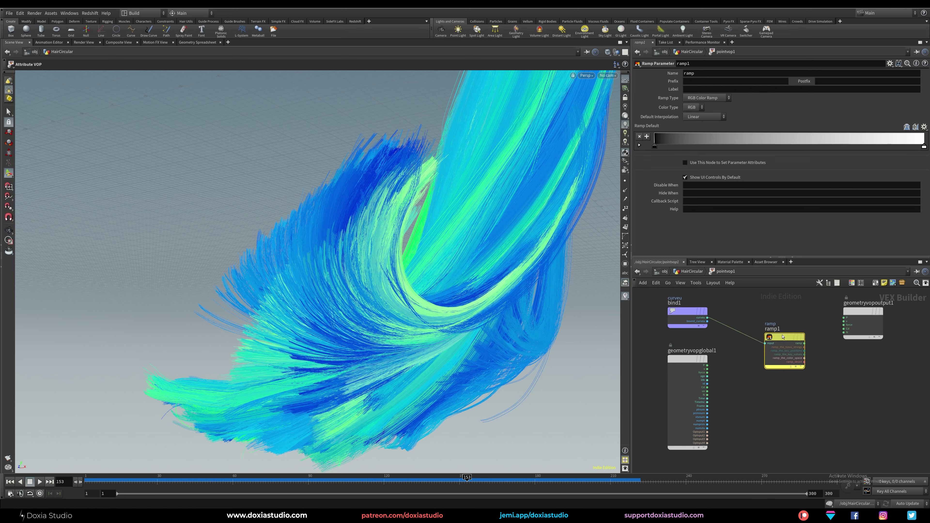
{"action": "left_click", "coordinate": [718, 101]}
{"action": "left_click", "coordinate": [706, 115]}
{"action": "mouse_move", "coordinate": [862, 314]}
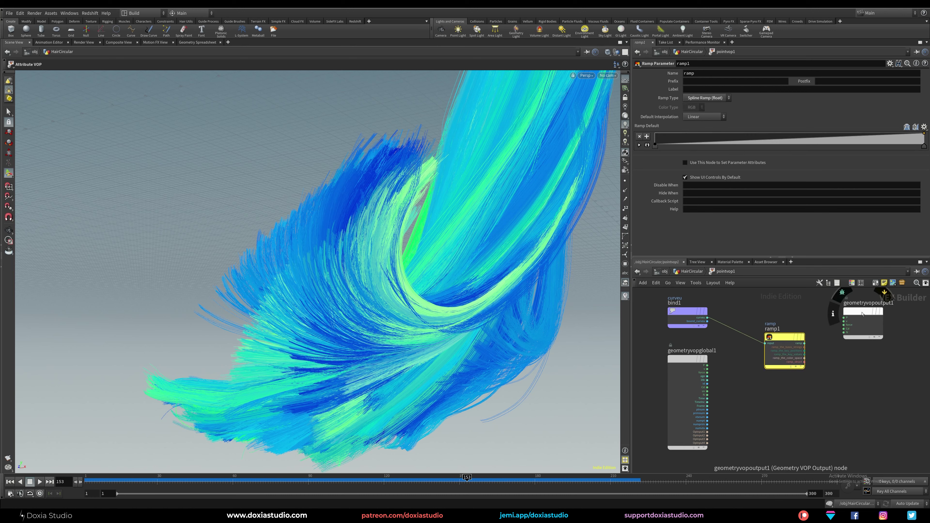
{"action": "left_click_drag", "start_coordinate": [863, 313], "coordinate": [886, 313]}
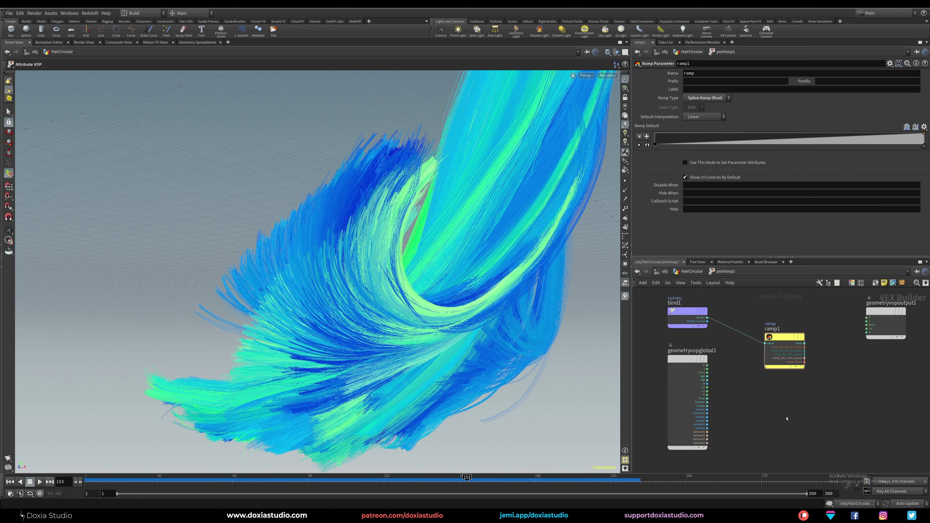
Add a float Parameter node and place it beneath the ramp node in the VOP network.
{"action": "key", "text": "Tab"}
{"action": "mouse_move", "coordinate": [793, 417]}
{"action": "type", "text": "mul"}
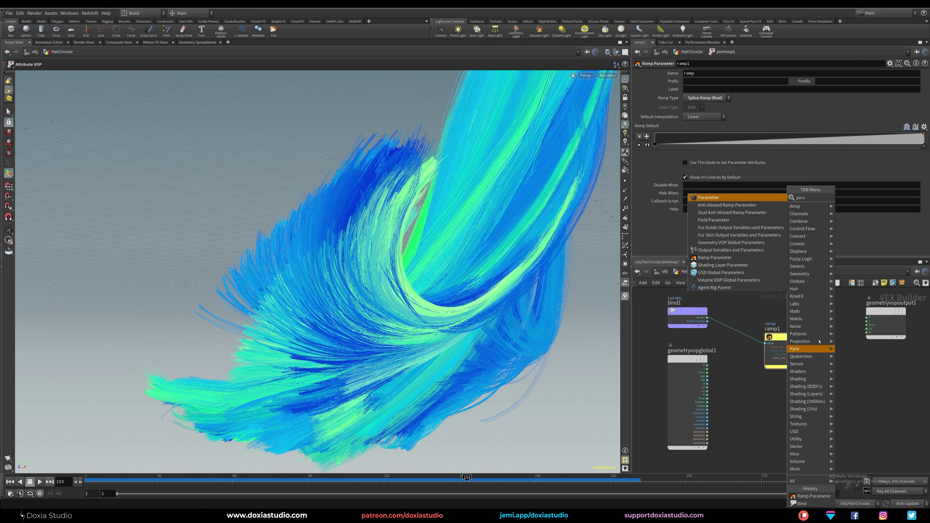
{"action": "left_click", "coordinate": [745, 200]}
{"action": "left_click", "coordinate": [786, 399]}
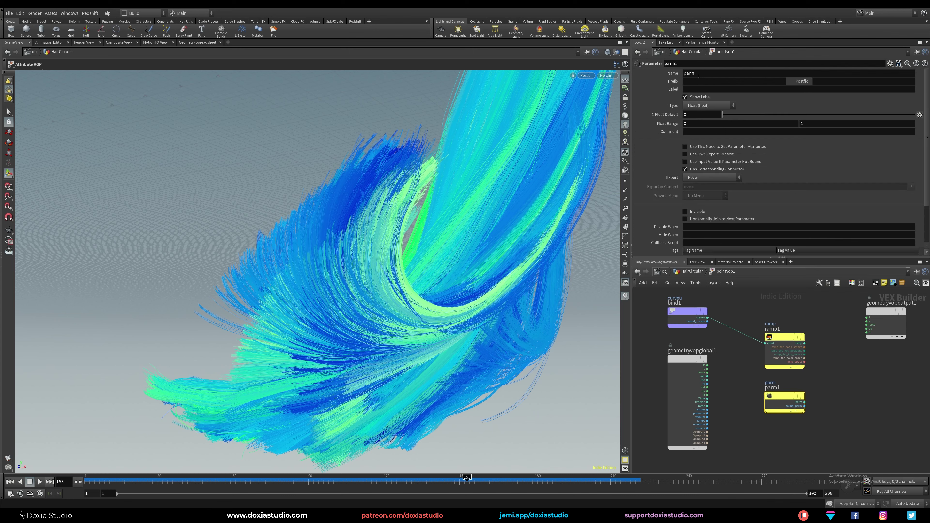
Set the new parameter's name to PscaleValue, its label to /obj/Hairs/color_hairs and its float default to 0.001.
{"action": "left_click", "coordinate": [698, 75]}
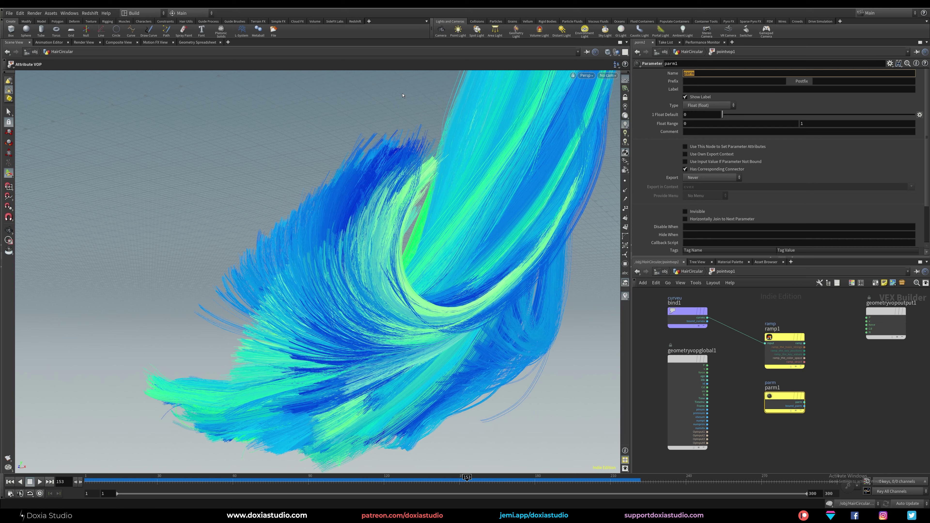
{"action": "type", "text": "PscaleValu"}
{"action": "key", "text": "Return"}
{"action": "left_click", "coordinate": [705, 89]}
{"action": "type", "text": "/obj/Hairs/color_hairs"}
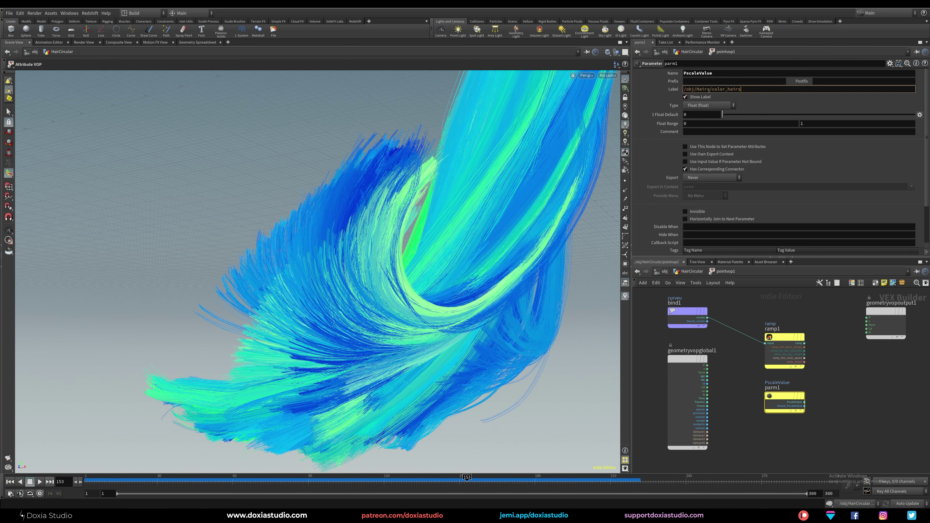
{"action": "key", "text": "Return"}
{"action": "left_click", "coordinate": [687, 115]}
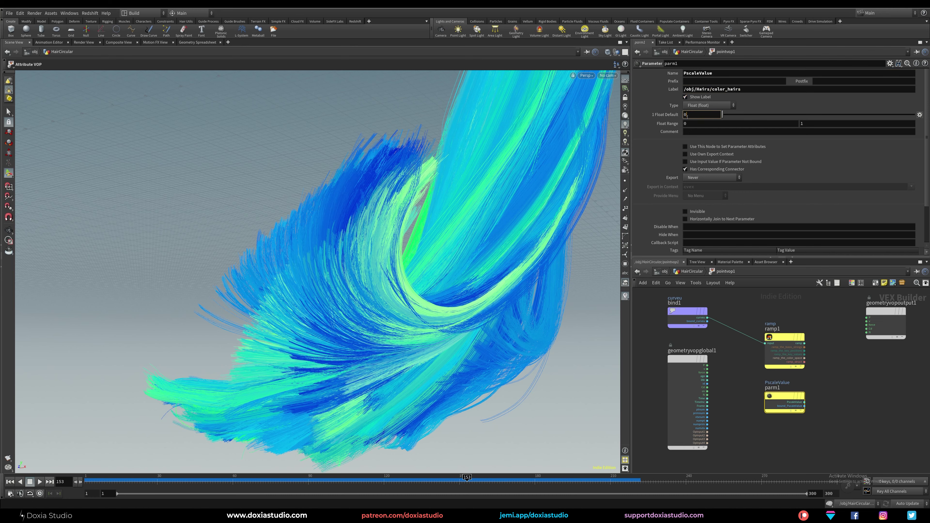
{"action": "type", "text": ".001"}
{"action": "key", "text": "Return"}
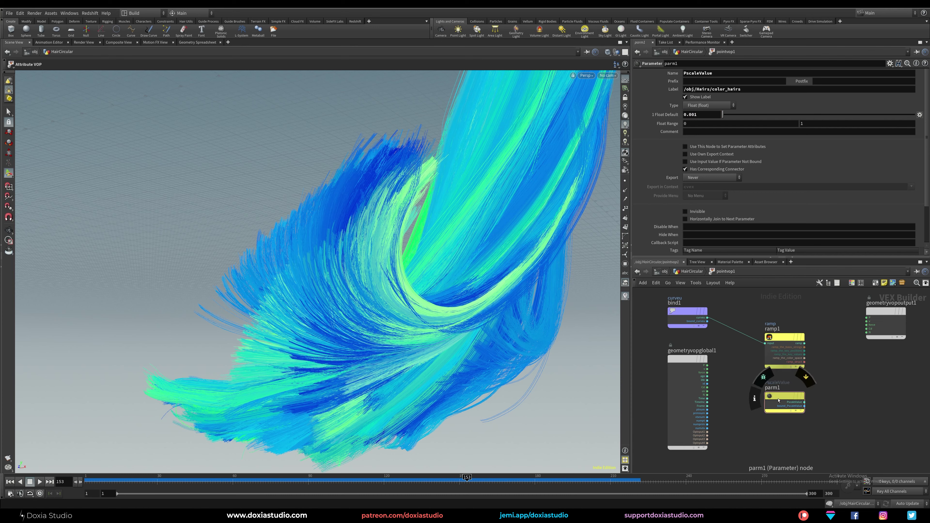
Add a Multiply node and feed it the PscaleValue parameter and the ramp output.
{"action": "left_click_drag", "start_coordinate": [785, 397], "coordinate": [785, 404]}
{"action": "middle_click_drag", "start_coordinate": [851, 391], "coordinate": [816, 396]}
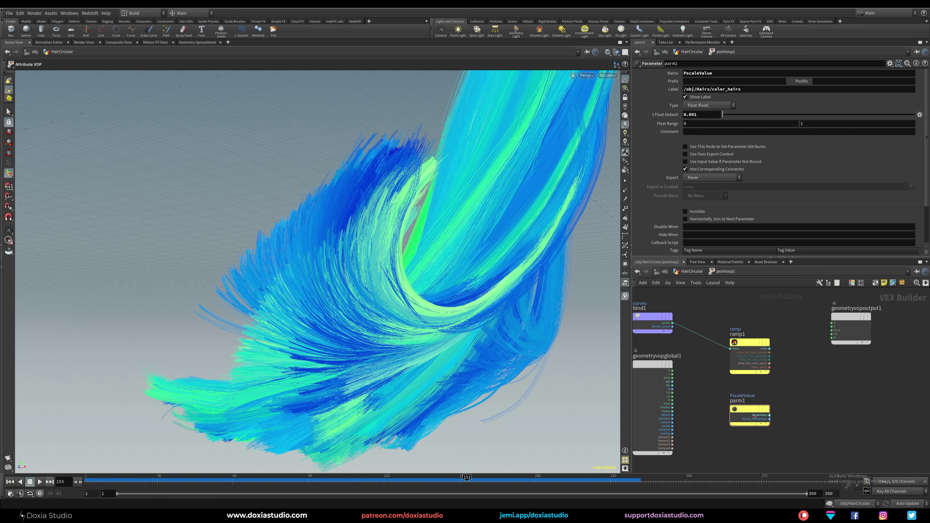
{"action": "left_click_drag", "start_coordinate": [752, 411], "coordinate": [753, 411]}
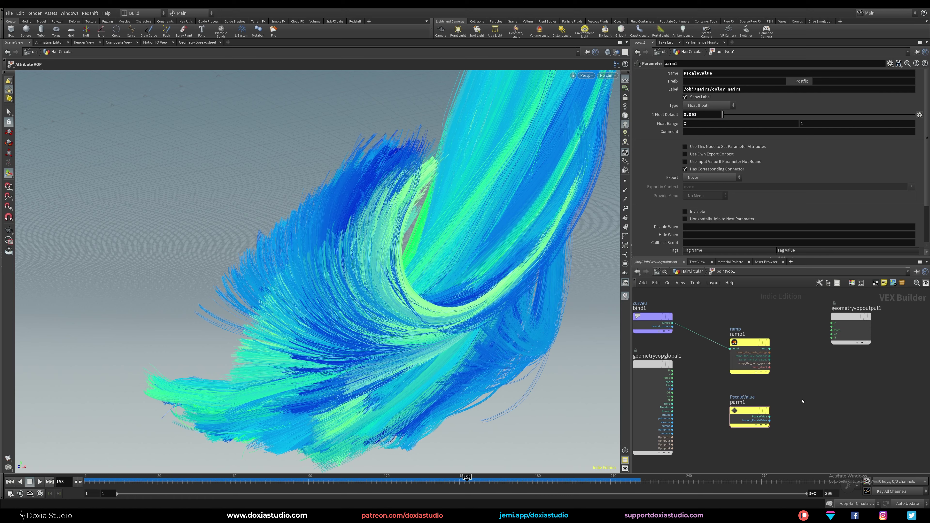
{"action": "key", "text": "Tab"}
{"action": "type", "text": "mult"}
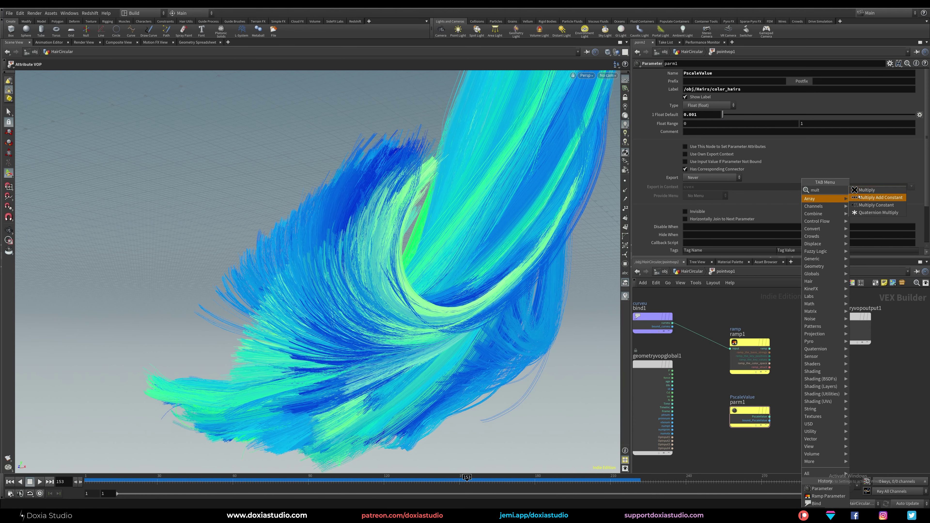
{"action": "left_click", "coordinate": [867, 190]}
{"action": "left_click", "coordinate": [797, 403]}
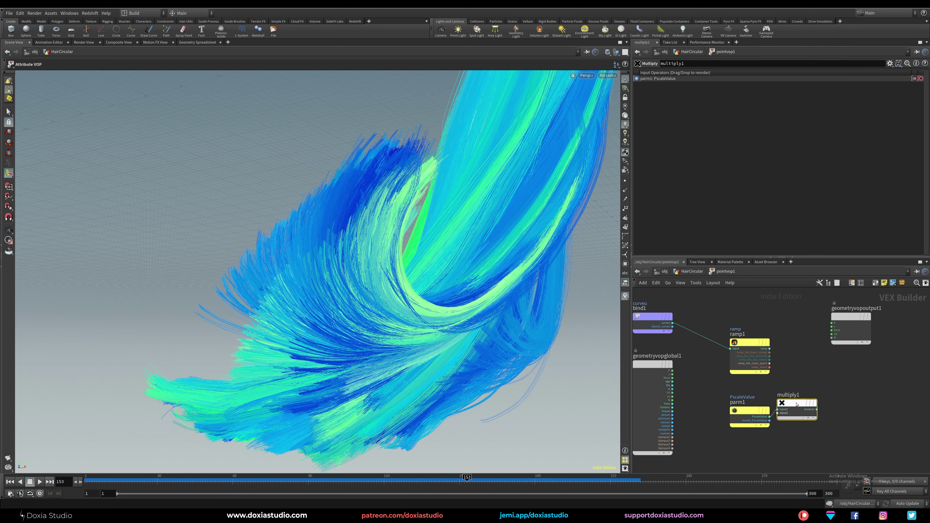
{"action": "left_click", "coordinate": [769, 349]}
{"action": "left_click", "coordinate": [799, 400]}
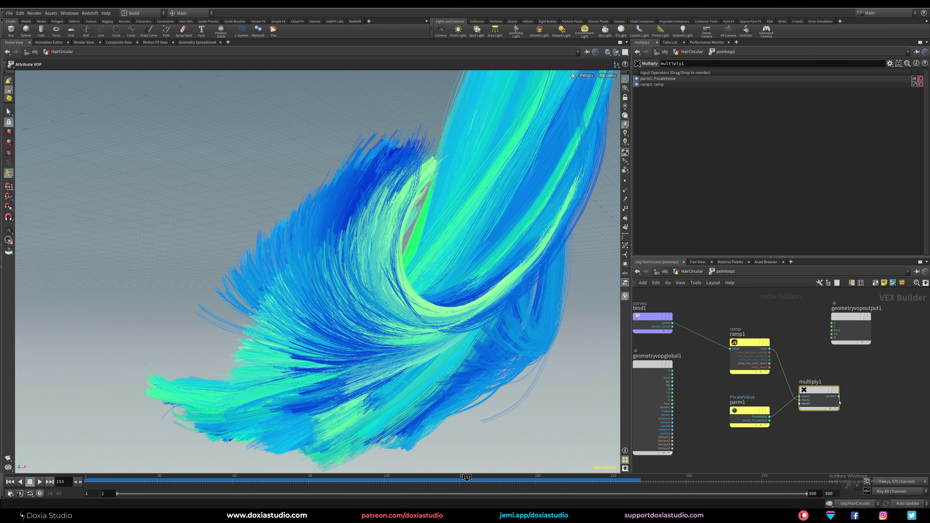
Feed the multiply result into a new Bind Export node and set its name to pscale.
{"action": "left_click", "coordinate": [838, 396]}
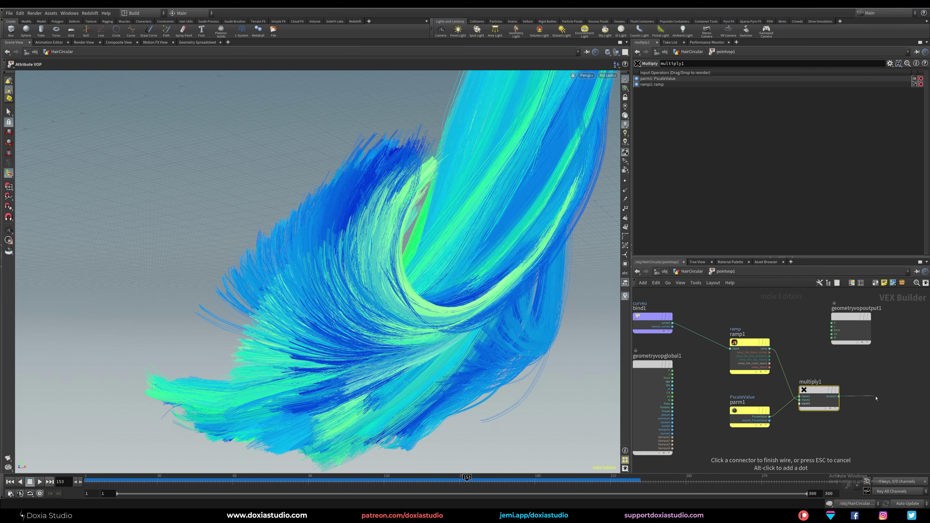
{"action": "key", "text": "Tab"}
{"action": "type", "text": "export"}
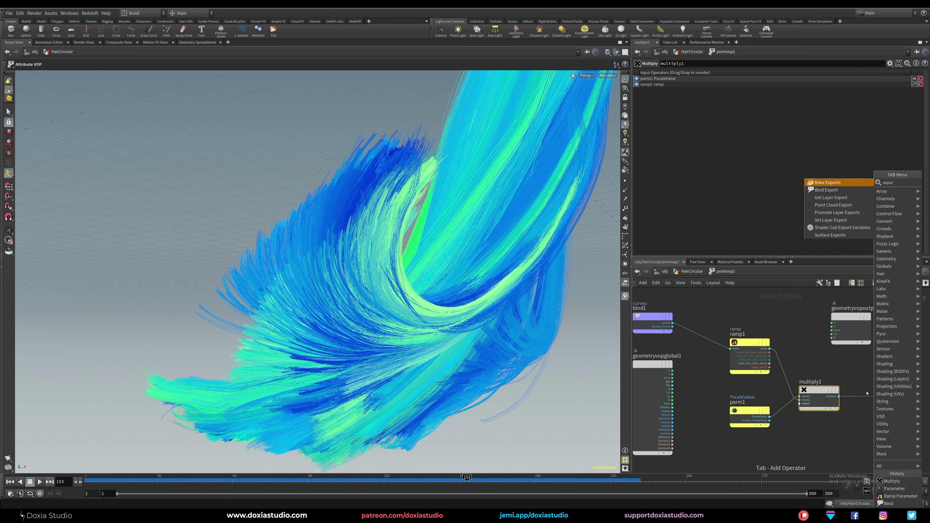
{"action": "left_click", "coordinate": [832, 192]}
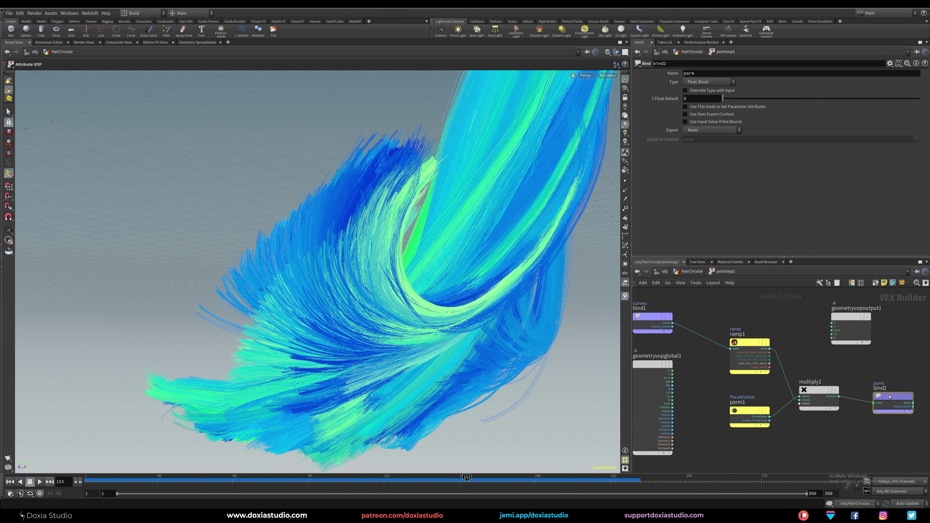
{"action": "left_click", "coordinate": [890, 397]}
{"action": "double_click", "coordinate": [701, 75]}
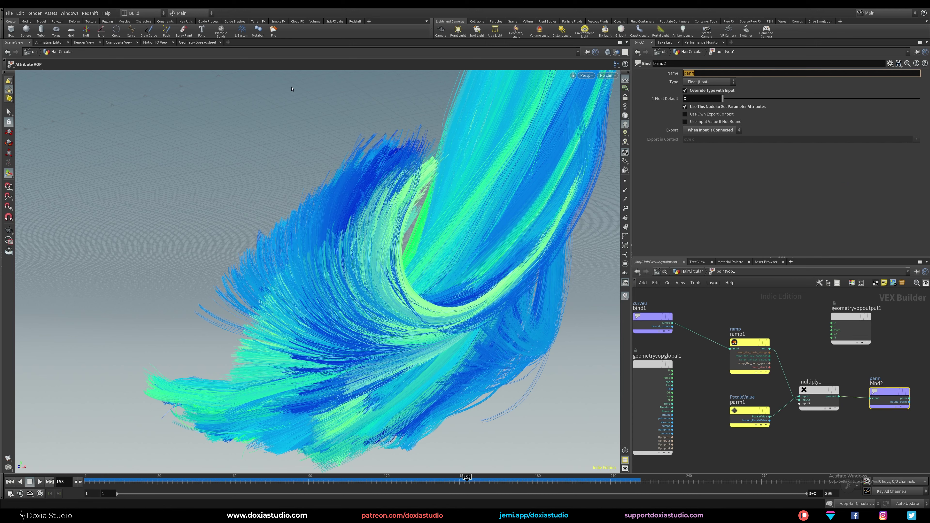
{"action": "type", "text": "pscale"}
{"action": "key", "text": "Return"}
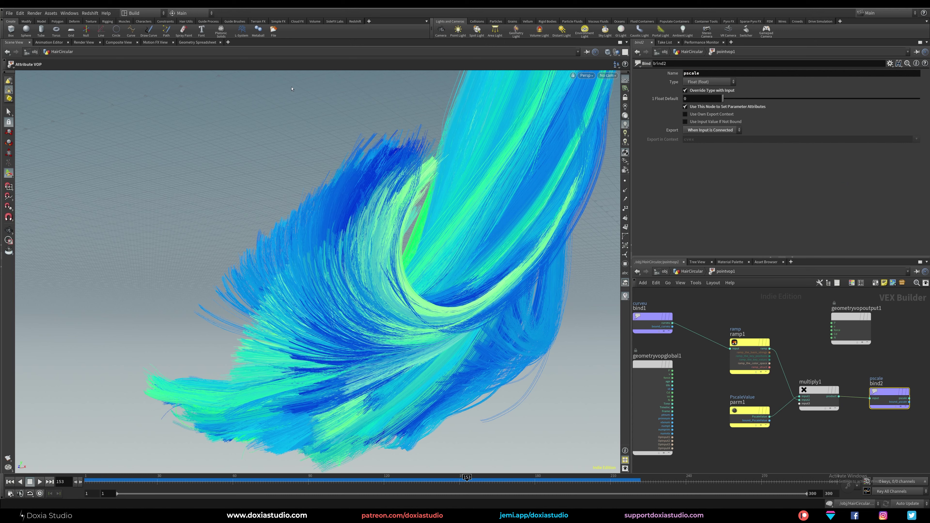
Return to the HairCircular network and check how the float parameter is labelled in the settings of pointvop1.
{"action": "left_click", "coordinate": [780, 447]}
{"action": "key", "text": "u"}
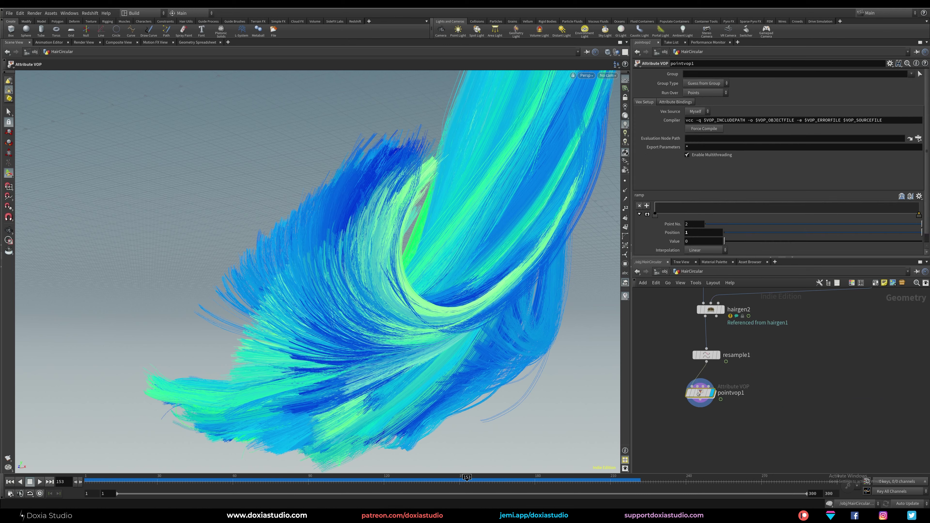
{"action": "scroll", "coordinate": [695, 223], "scroll_direction": "down", "scroll_amount": 1}
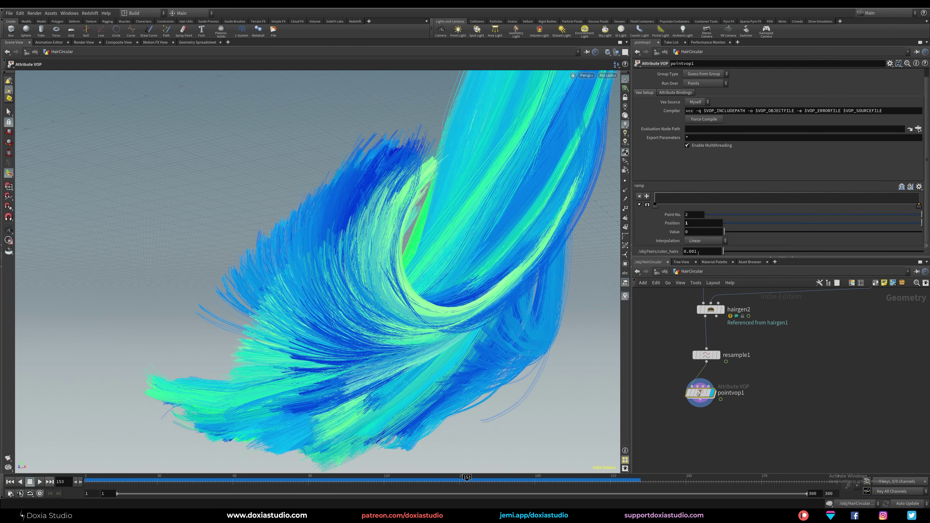
{"action": "left_click_drag", "start_coordinate": [703, 252], "coordinate": [661, 258]}
Go back inside pointvop1 and replace the float parameter's label with its own name, PscaleValue.
{"action": "double_click", "coordinate": [703, 394]}
{"action": "left_click", "coordinate": [750, 413]}
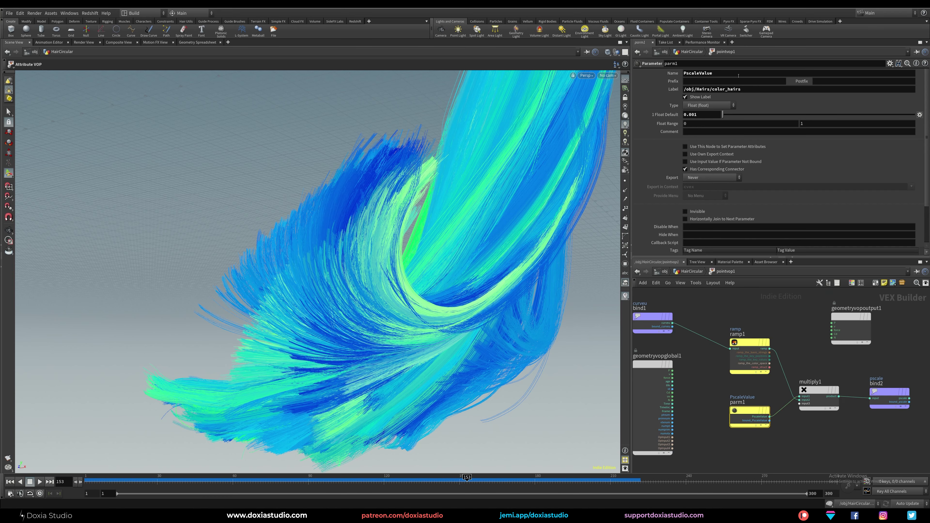
{"action": "left_click", "coordinate": [742, 90]}
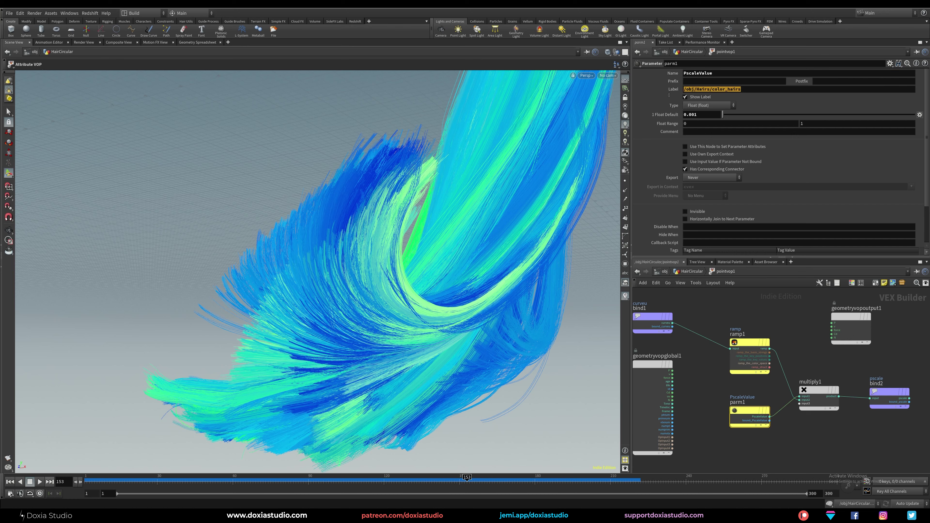
{"action": "double_click", "coordinate": [719, 75]}
{"action": "key", "text": "ctrl+c"}
{"action": "double_click", "coordinate": [695, 89]}
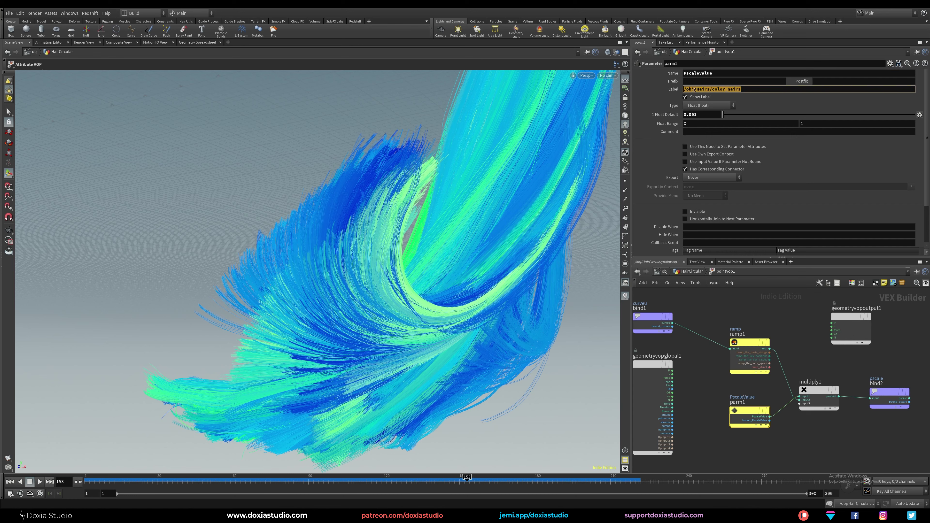
{"action": "key", "text": "ctrl+v"}
{"action": "key", "text": "Return"}
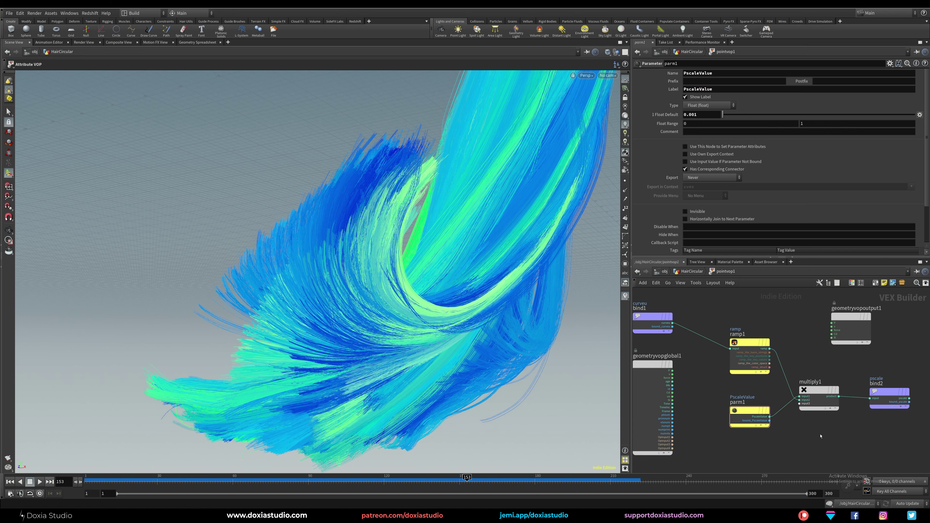
Back on pointvop1, apply the Hill preset to the ramp and add a ramp point at about position 0.088 with value 1.
{"action": "key", "text": "u"}
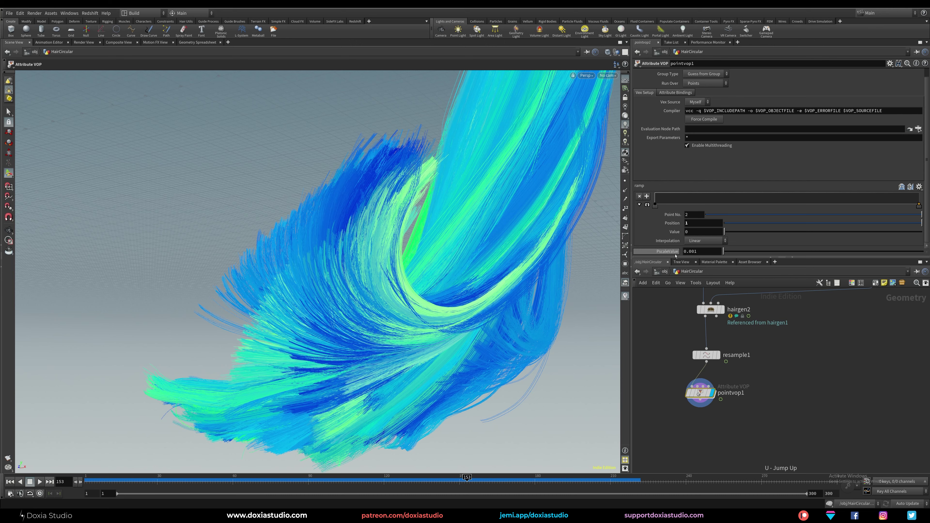
{"action": "left_click", "coordinate": [695, 251]}
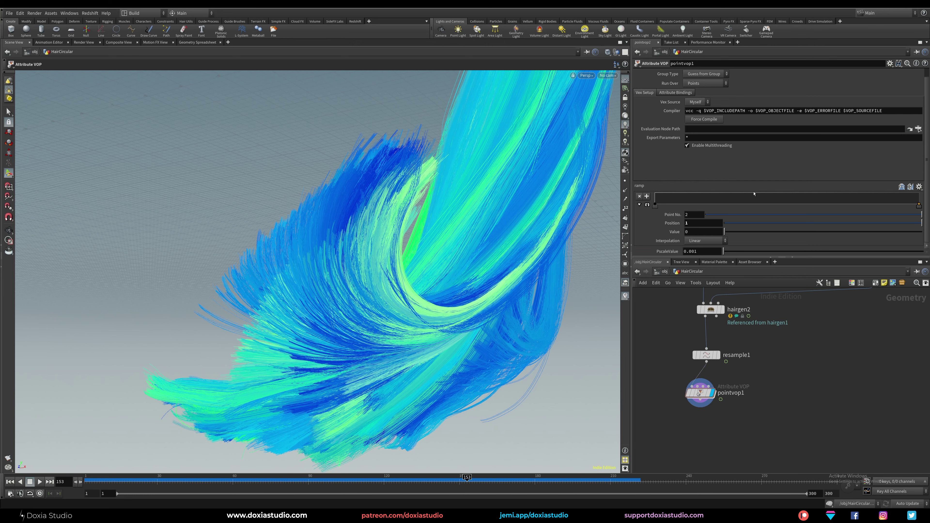
{"action": "left_click", "coordinate": [920, 186]}
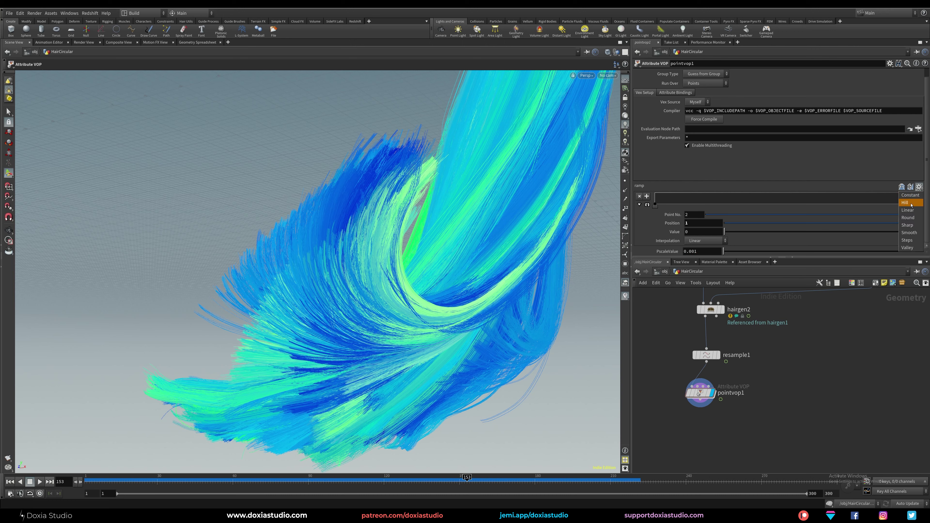
{"action": "left_click", "coordinate": [911, 202]}
{"action": "left_click", "coordinate": [656, 205]}
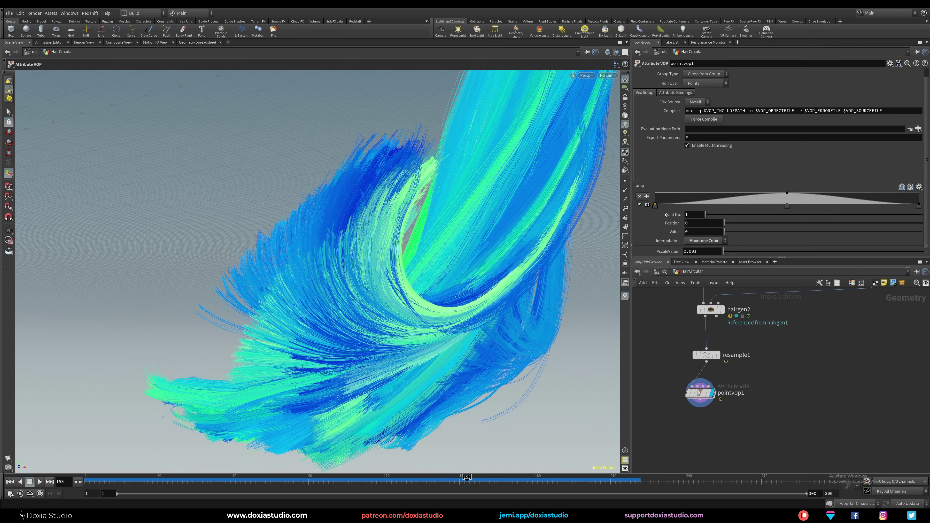
{"action": "double_click", "coordinate": [702, 252]}
{"action": "left_click_drag", "start_coordinate": [749, 203], "coordinate": [679, 191]}
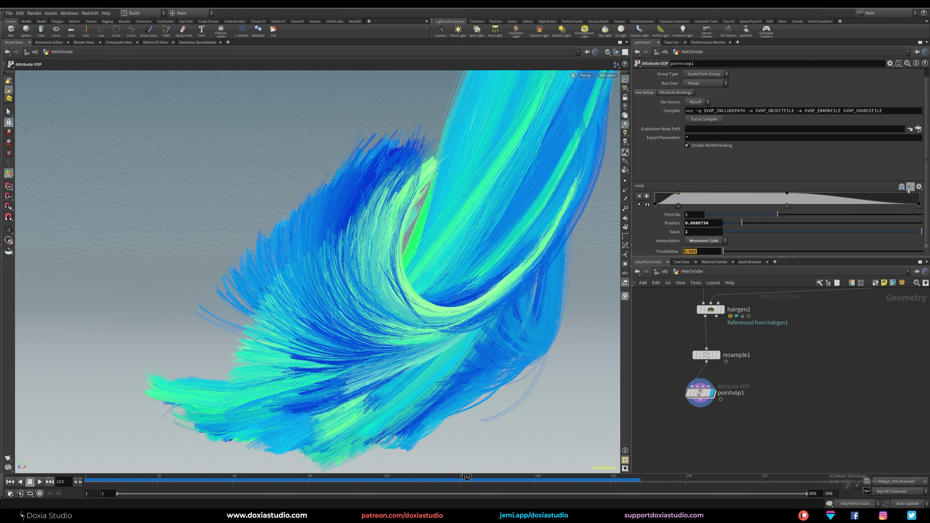
Switch to the Photoshop sketch of the curveu line and choose a bright cyan as the brush color.
{"action": "key", "text": "alt+Tab"}
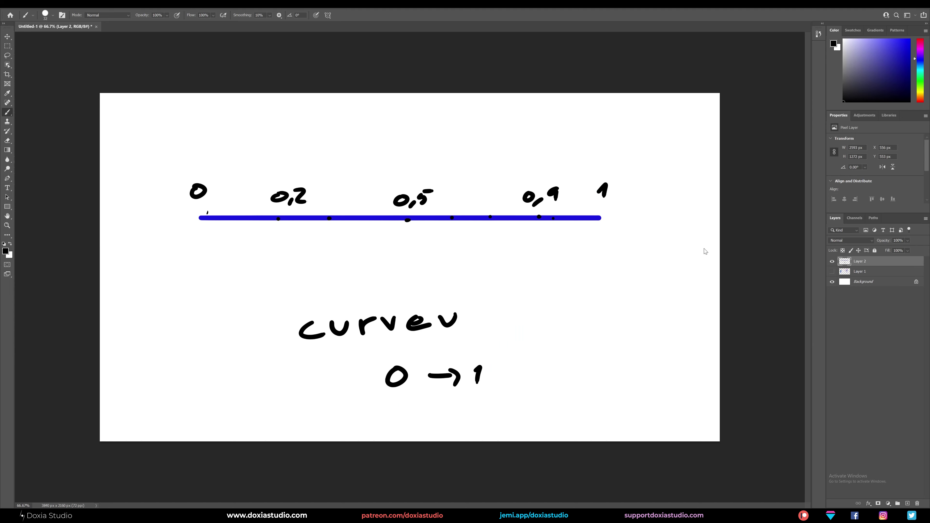
{"action": "key", "text": "alt+Tab"}
{"action": "key", "text": "Tab"}
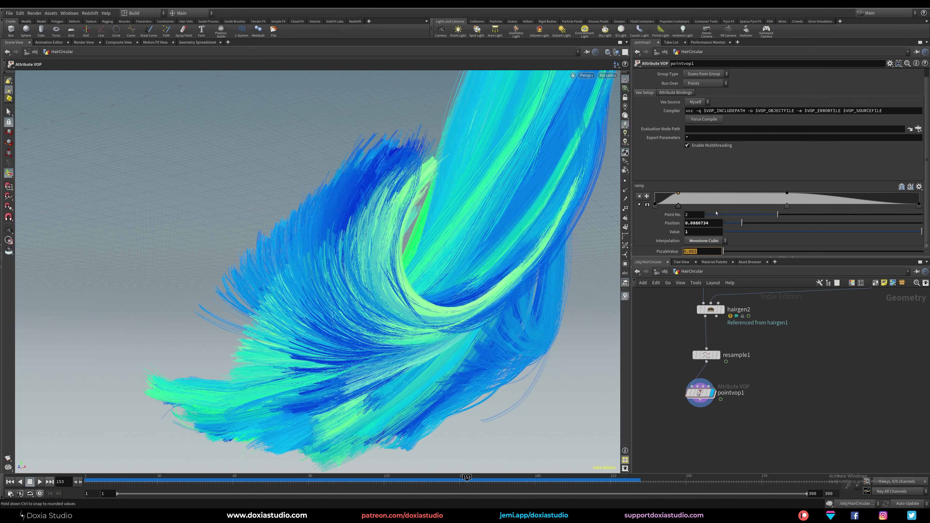
{"action": "key", "text": "alt+Tab"}
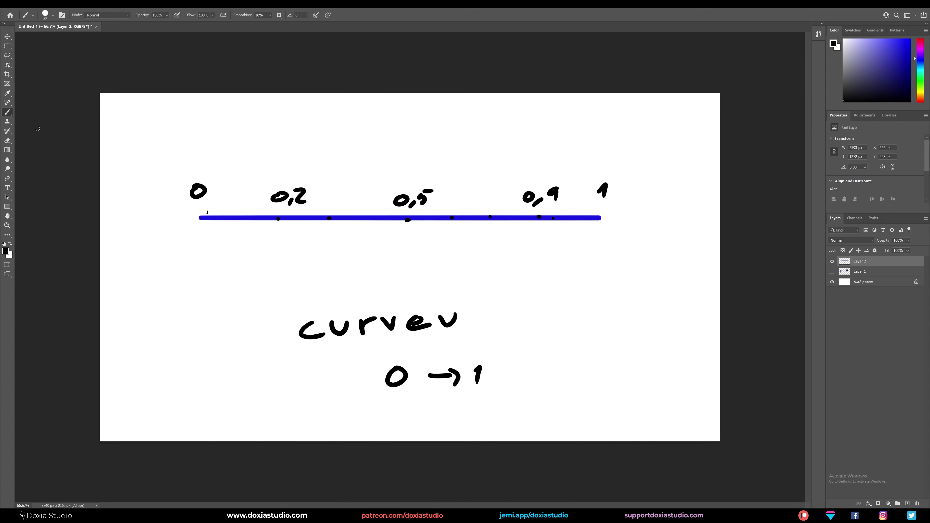
{"action": "left_click", "coordinate": [919, 70]}
{"action": "left_click", "coordinate": [898, 50]}
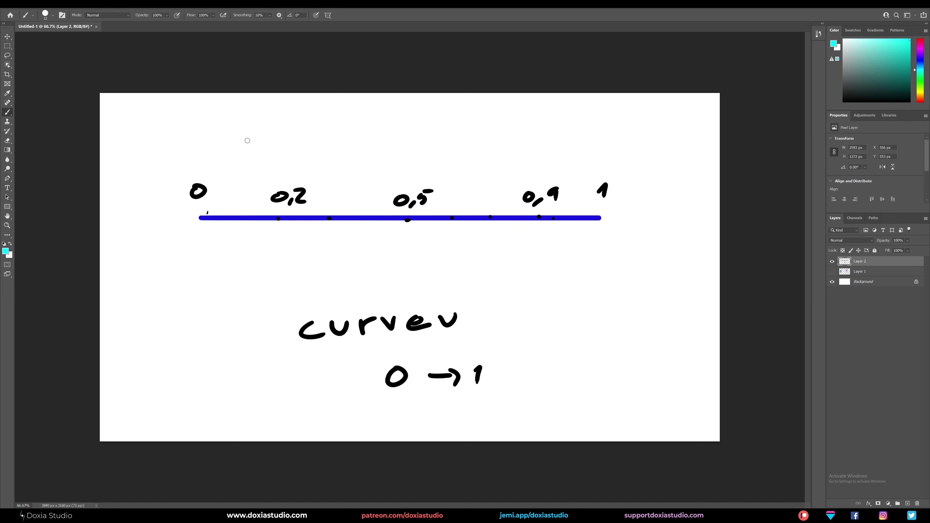
Paint a translucent cyan band over the blue line at 40% opacity, thick in the middle and thinner toward both ends.
{"action": "mouse_move", "coordinate": [197, 219]}
{"action": "right_mouse_down", "text": "alt"}
{"action": "mouse_move", "coordinate": [227, 218]}
{"action": "mouse_move", "coordinate": [170, 220]}
{"action": "mouse_move", "coordinate": [242, 216]}
{"action": "right_mouse_up", "text": "alt"}
{"action": "left_click", "coordinate": [197, 219]}
{"action": "key", "text": "ctrl+z"}
{"action": "left_click", "coordinate": [228, 217]}
{"action": "left_click_drag", "start_coordinate": [229, 217], "coordinate": [533, 216]}
{"action": "right_click_drag", "start_coordinate": [517, 221], "coordinate": [502, 222], "text": "alt"}
{"action": "left_click_drag", "start_coordinate": [569, 219], "coordinate": [578, 219]}
{"action": "right_click_drag", "start_coordinate": [533, 222], "coordinate": [541, 222], "text": "alt"}
{"action": "mouse_move", "coordinate": [532, 216]}
{"action": "left_mouse_down"}
{"action": "mouse_move", "coordinate": [602, 218]}
{"action": "mouse_move", "coordinate": [470, 218]}
{"action": "left_mouse_up"}
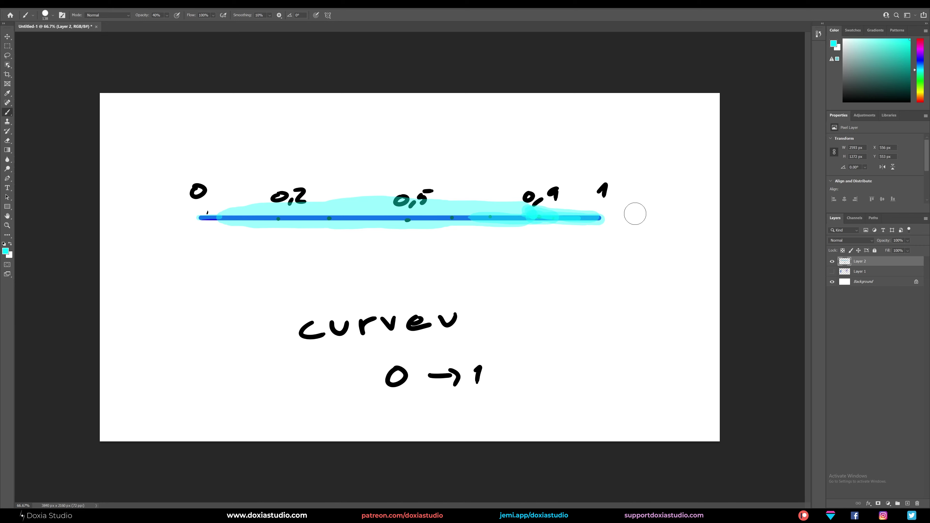
Switch back to Houdini and add an Attribute Promote node below pointvop1 in the HairCircular network.
{"action": "key", "text": "alt+Tab"}
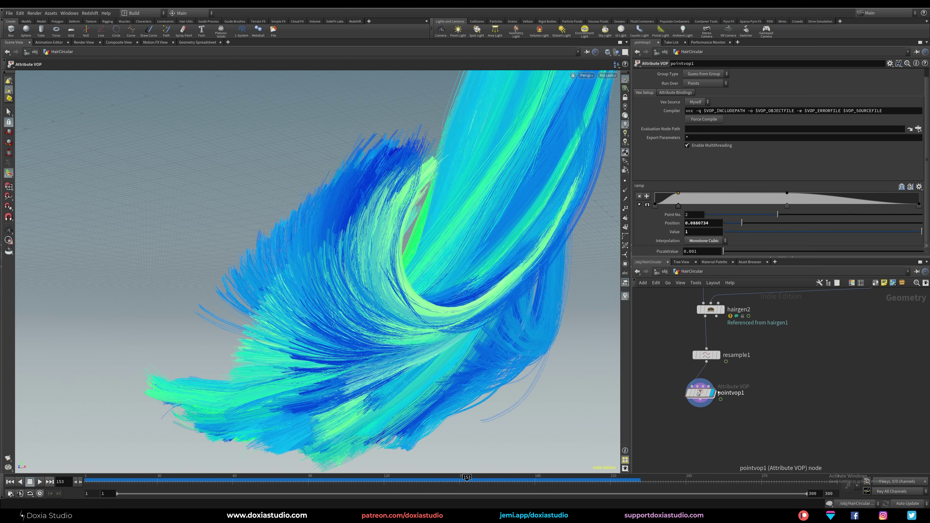
{"action": "left_click_drag", "start_coordinate": [701, 393], "coordinate": [704, 390]}
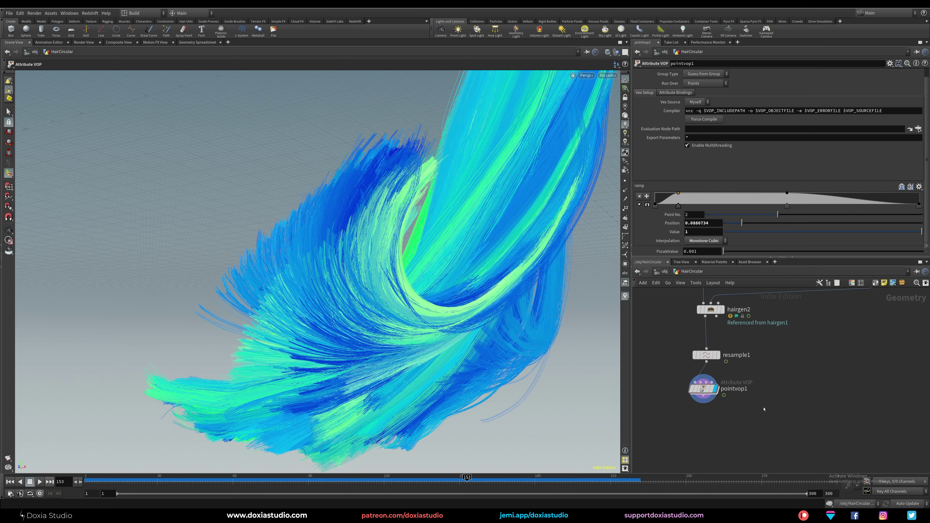
{"action": "scroll", "coordinate": [766, 407], "scroll_direction": "down", "scroll_amount": 3}
{"action": "middle_click_drag", "start_coordinate": [772, 388], "coordinate": [733, 411]}
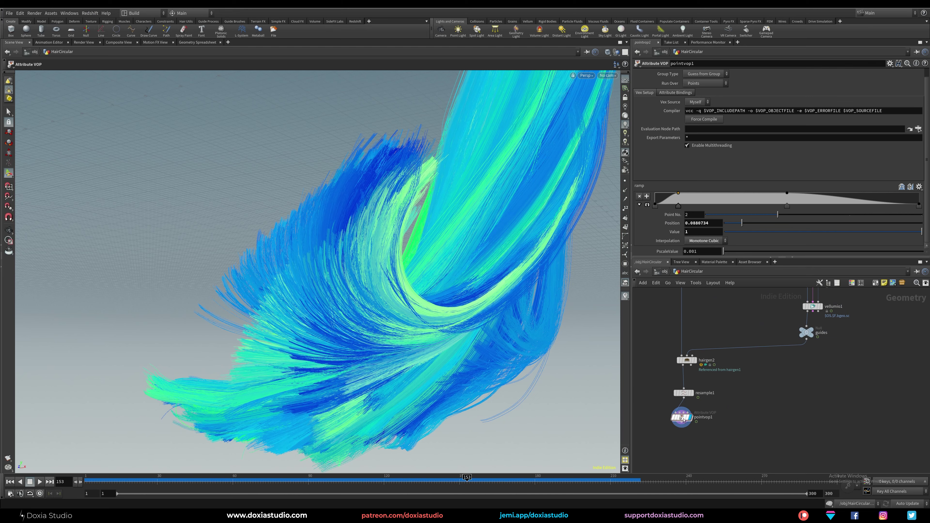
{"action": "left_click", "coordinate": [666, 418]}
{"action": "key", "text": "Tab"}
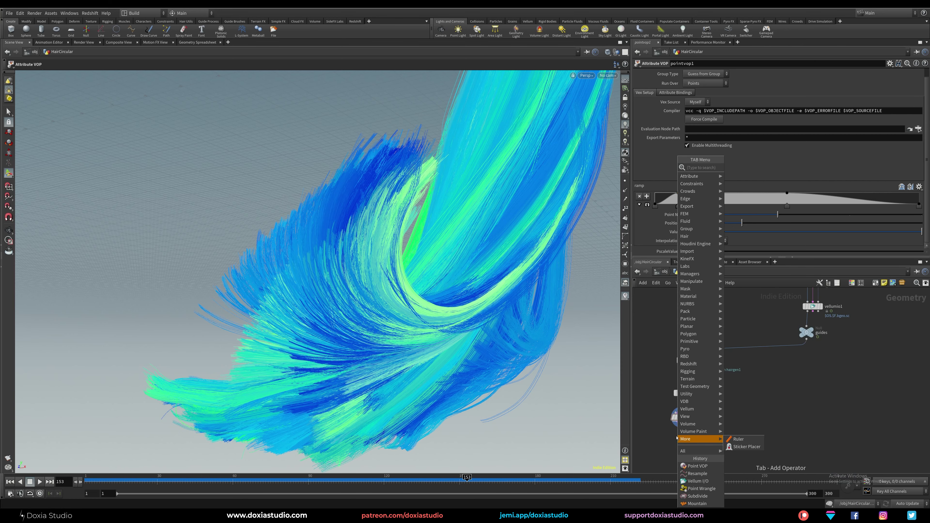
{"action": "type", "text": "promote"}
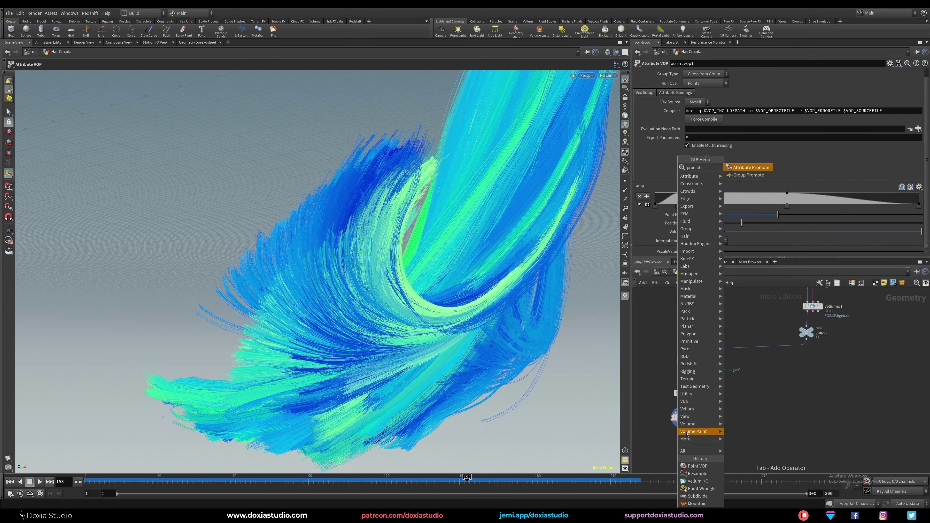
{"action": "left_click", "coordinate": [755, 167]}
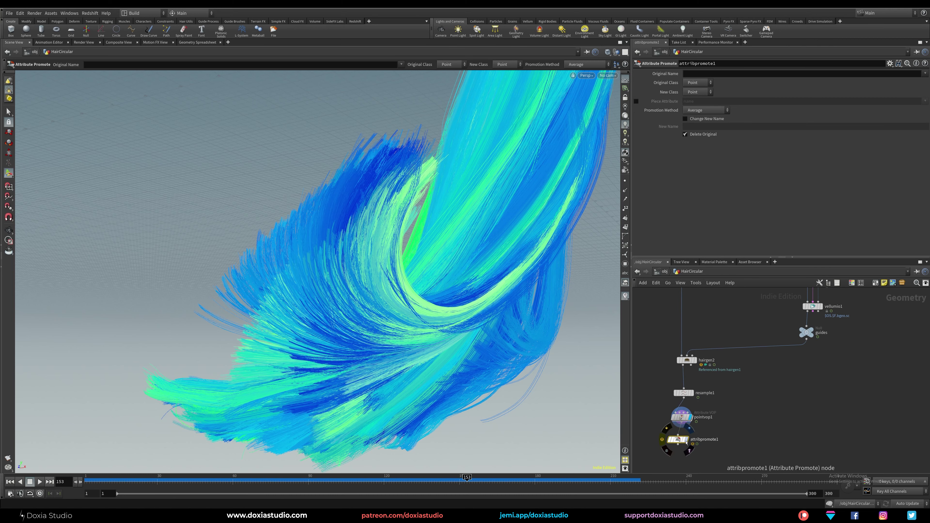
Promote the Cd attribute from Primitive to Point on attribpromote1, and check the node's attribute info.
{"action": "left_click", "coordinate": [704, 85]}
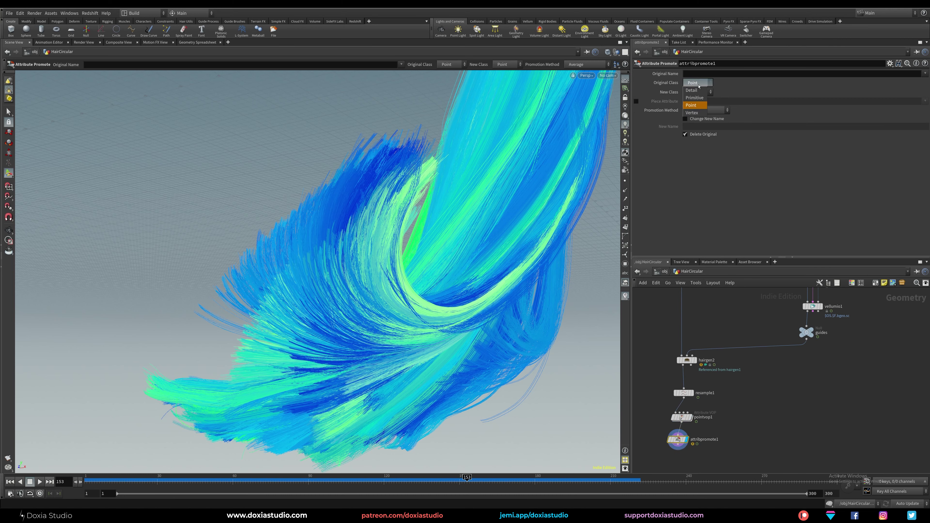
{"action": "left_click", "coordinate": [691, 94]}
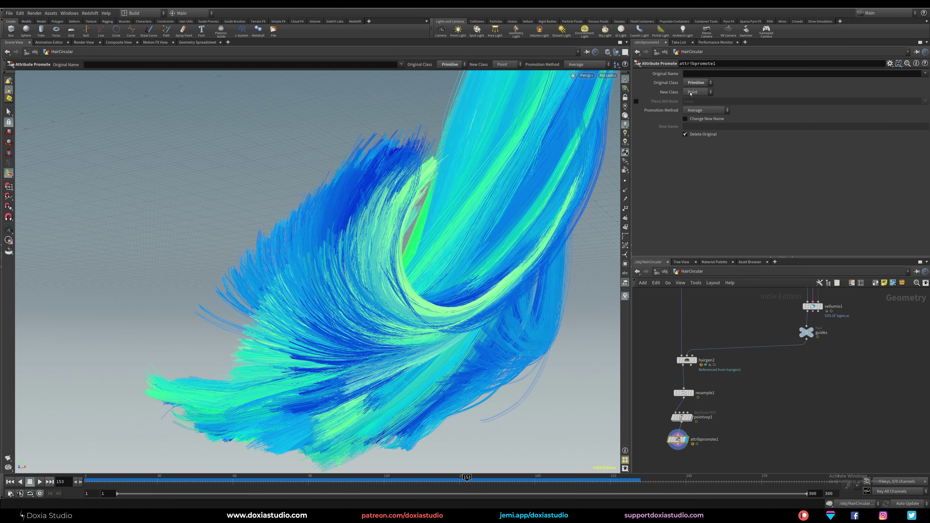
{"action": "left_click", "coordinate": [924, 75]}
{"action": "left_click", "coordinate": [914, 79]}
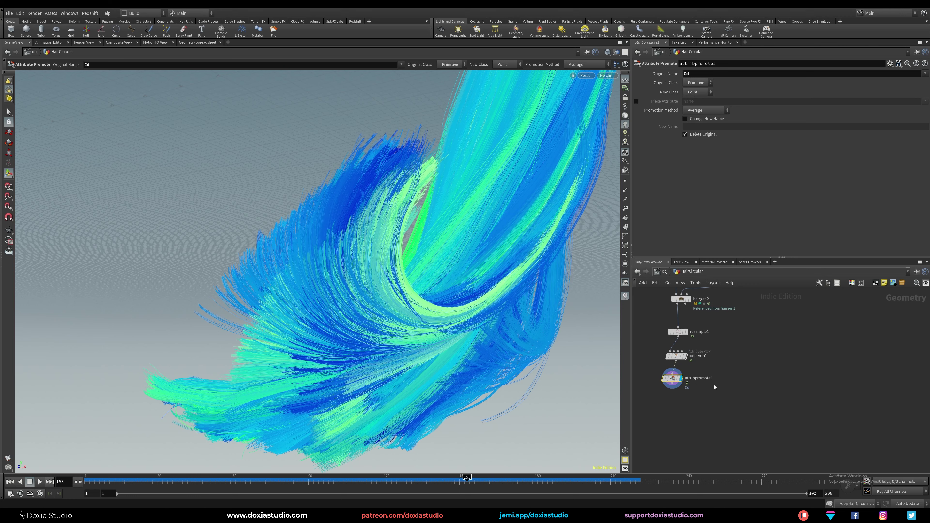
{"action": "left_click", "coordinate": [657, 379]}
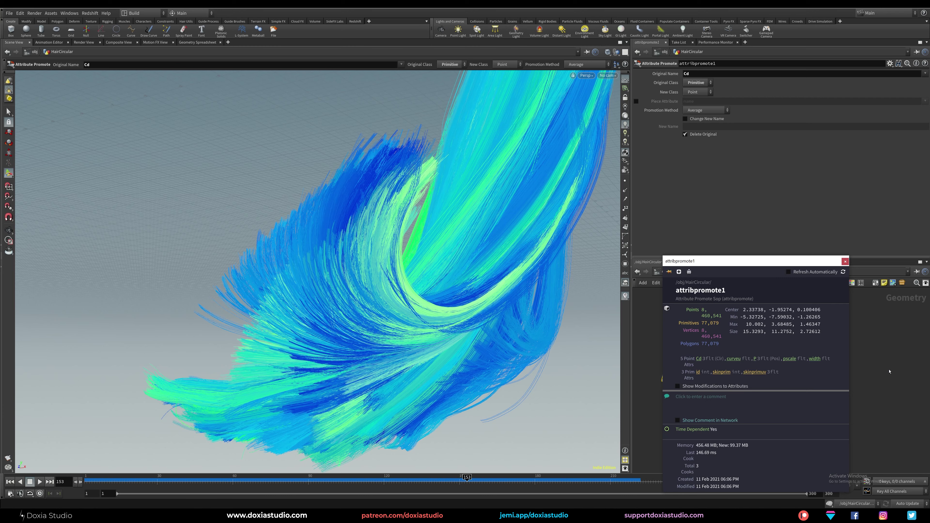
Add a Null node below attribpromote1 and wire it to that node's output.
{"action": "key", "text": "Tab"}
{"action": "type", "text": "null"}
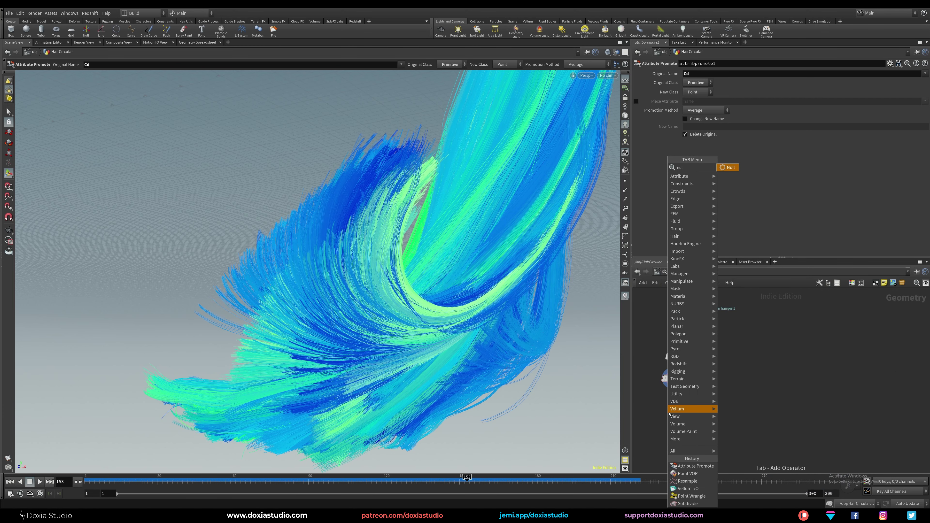
{"action": "key", "text": "Return"}
{"action": "left_click", "coordinate": [668, 415]}
{"action": "left_click", "coordinate": [653, 424]}
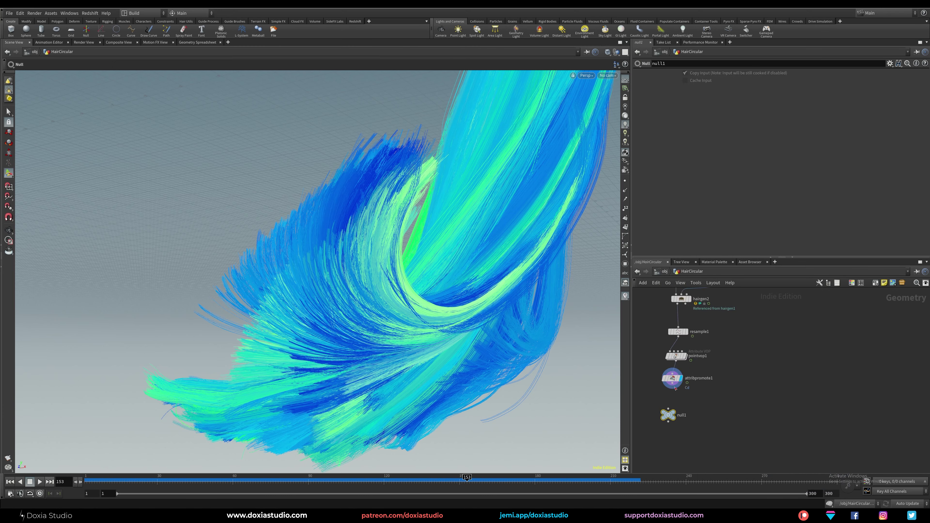
Rename the null as circular_hairs, align it under attribpromote1, and make it the displayed node.
{"action": "left_click", "coordinate": [683, 415]}
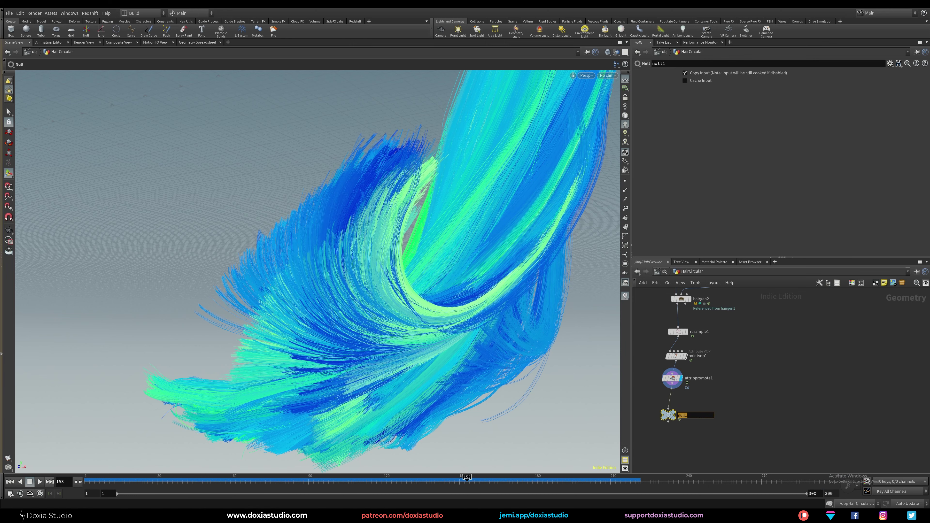
{"action": "type", "text": "circular_hairs"}
{"action": "key", "text": "Return"}
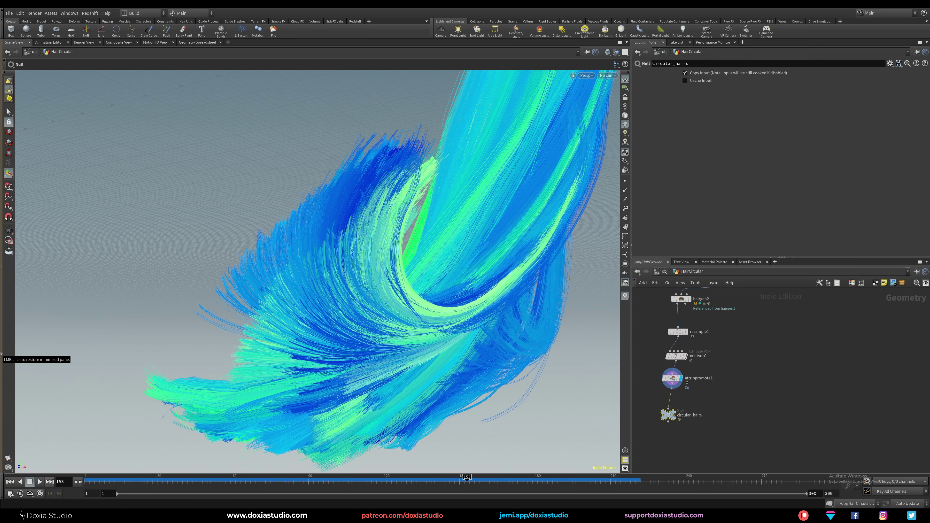
{"action": "left_click_drag", "start_coordinate": [668, 415], "coordinate": [673, 411]}
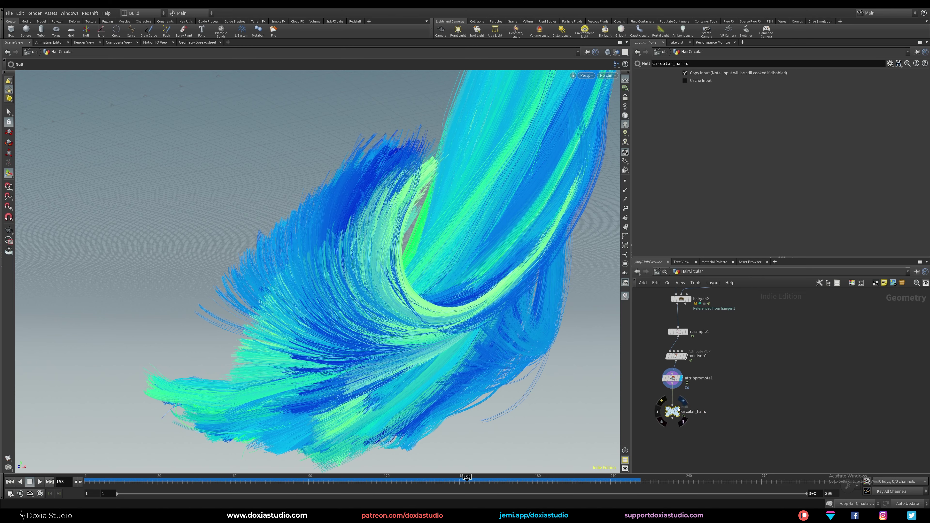
{"action": "left_click", "coordinate": [684, 401]}
{"action": "scroll", "coordinate": [776, 368], "scroll_direction": "down", "scroll_amount": 4}
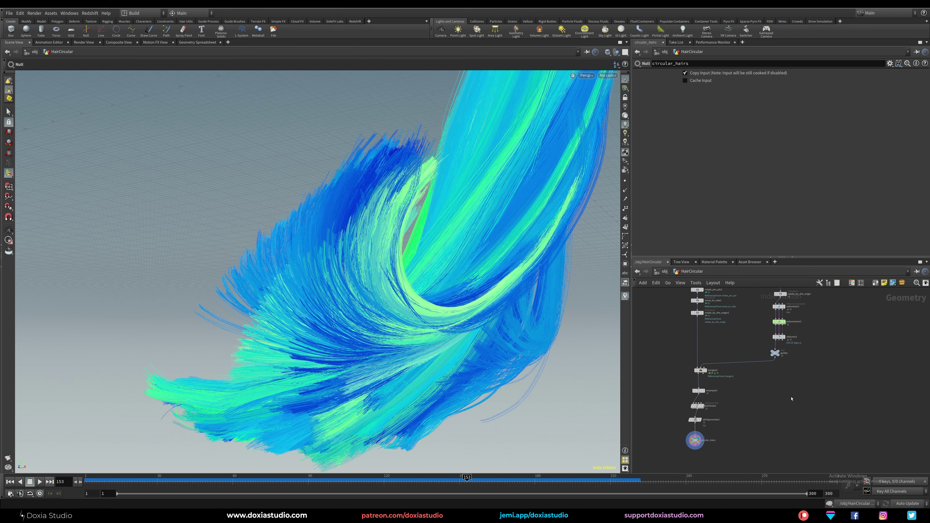
Go up to the object level and place the HairCircular node closer to Hairs.
{"action": "key", "text": "u"}
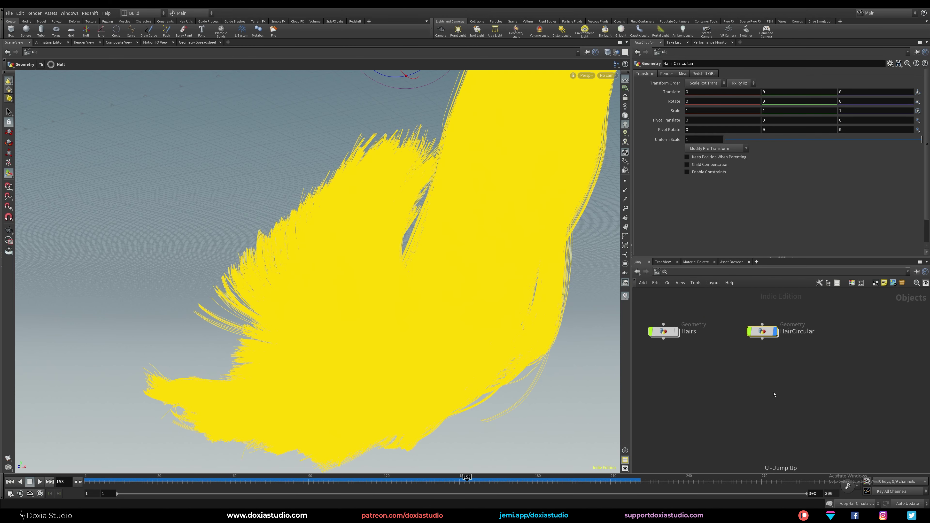
{"action": "left_click_drag", "start_coordinate": [762, 332], "coordinate": [757, 332]}
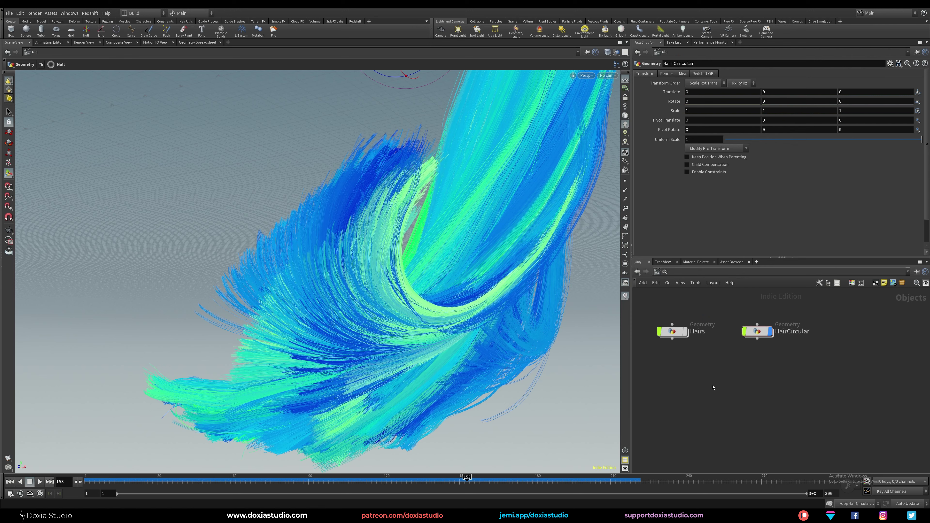
{"action": "middle_click_drag", "start_coordinate": [717, 380], "coordinate": [749, 403]}
{"action": "left_click_drag", "start_coordinate": [732, 399], "coordinate": [693, 342]}
{"action": "left_click_drag", "start_coordinate": [857, 324], "coordinate": [755, 397]}
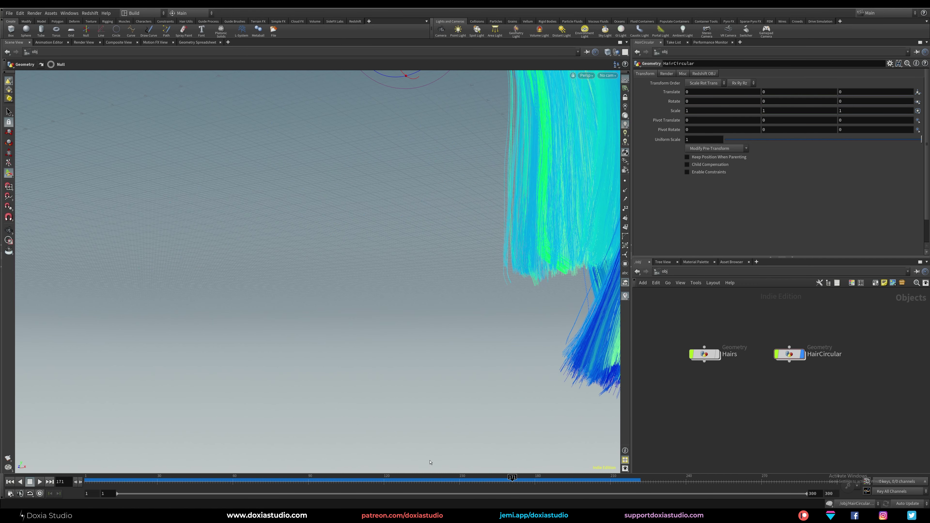
Go back inside HairCircular and select hairgen2 to open its parameters.
{"action": "double_click", "coordinate": [788, 354]}
{"action": "middle_click_drag", "start_coordinate": [728, 335], "coordinate": [712, 379]}
{"action": "middle_click_drag", "start_coordinate": [679, 448], "coordinate": [687, 407]}
{"action": "left_click", "coordinate": [682, 431]}
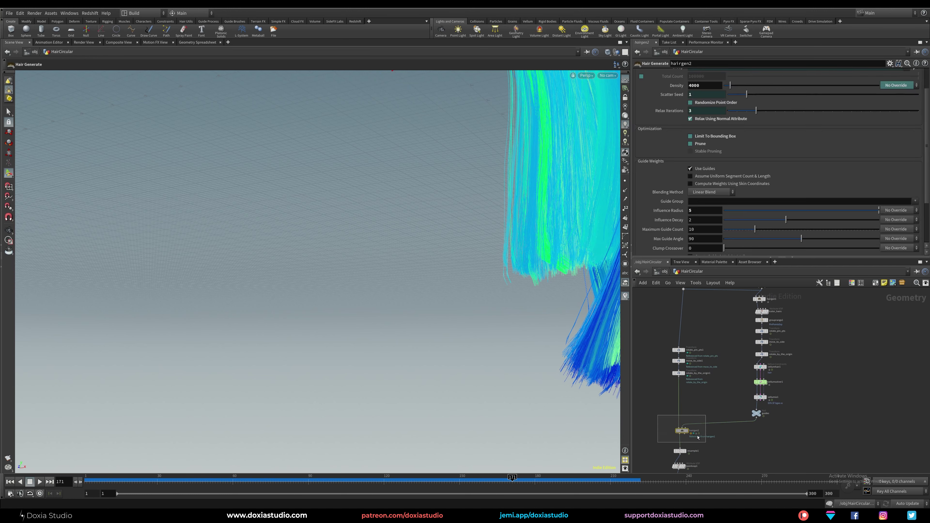